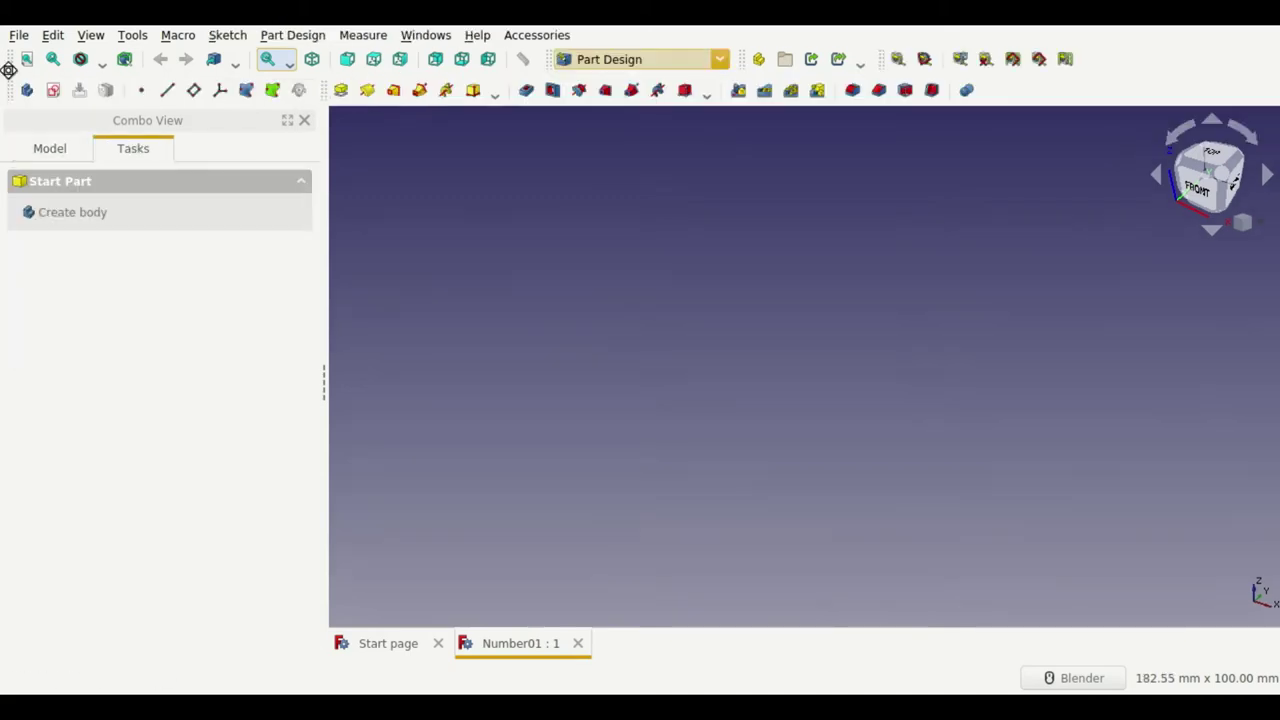
Step: Create an empty Body in the Number01 document and show it in the Model tree
click(27, 91)
click(69, 150)
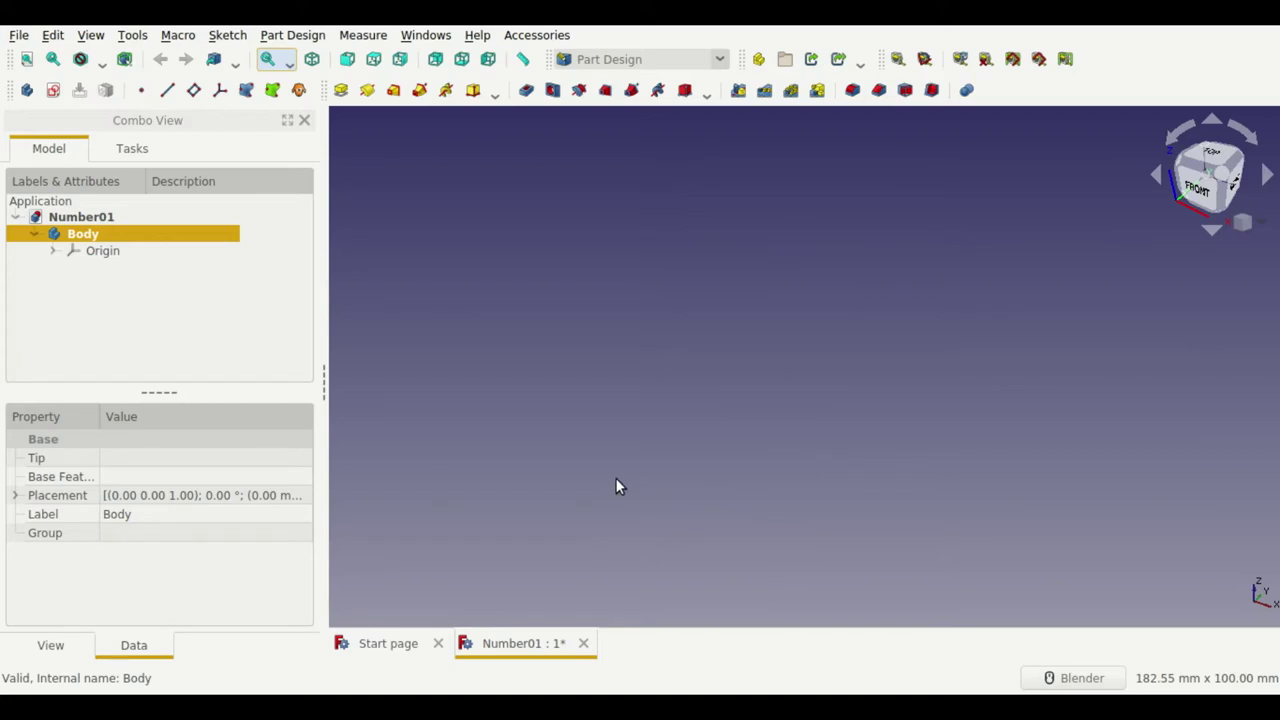
shift+middle_drag(616, 486, 630, 437)
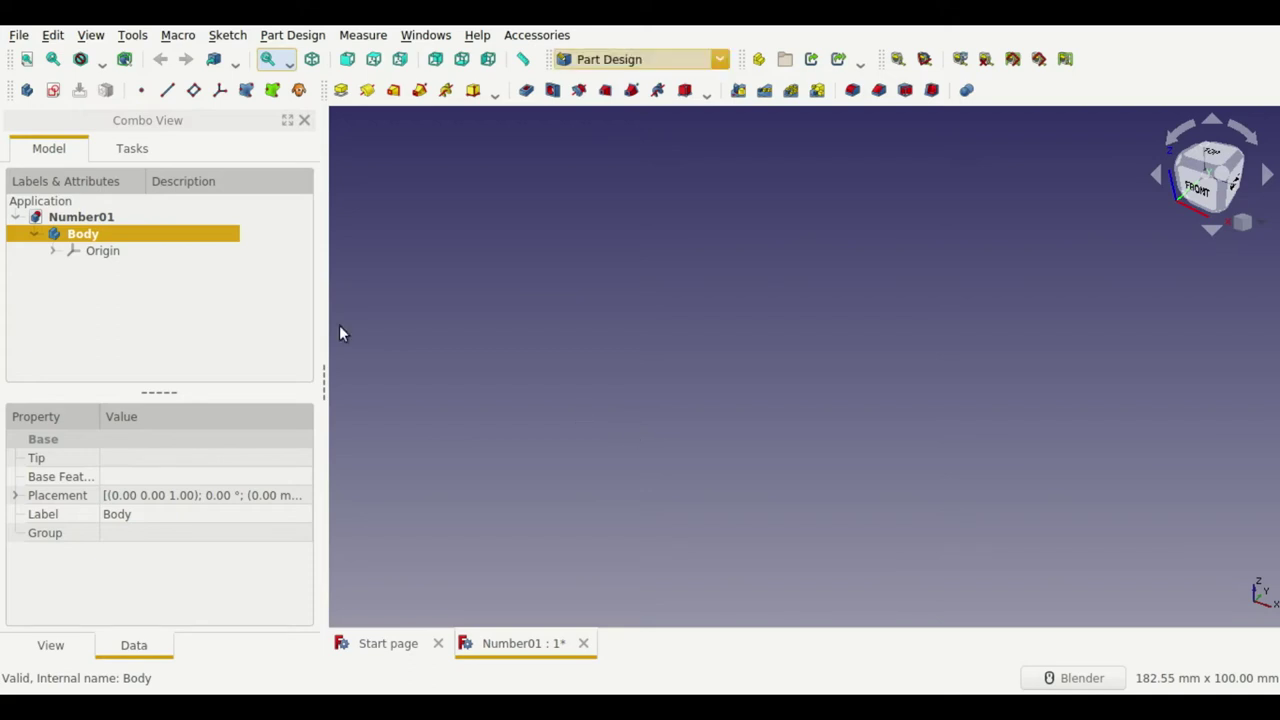
Step: Start a new sketch attached to the XY plane
click(53, 90)
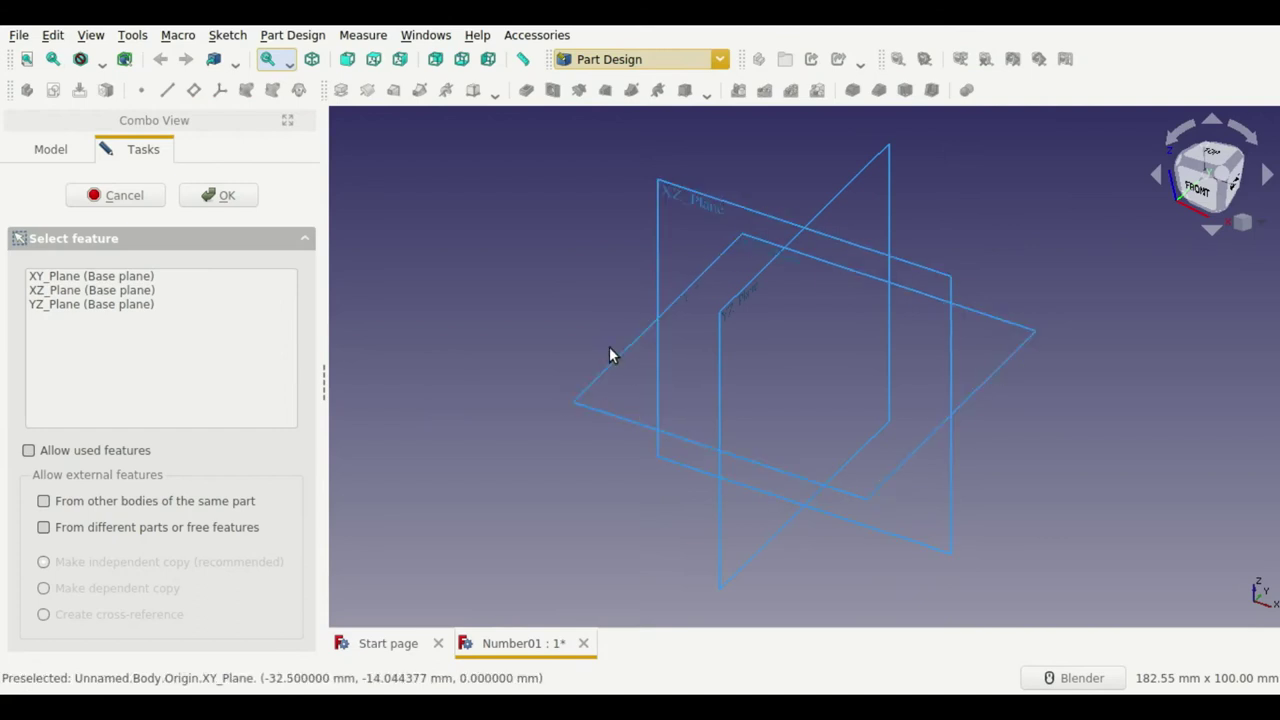
click(613, 362)
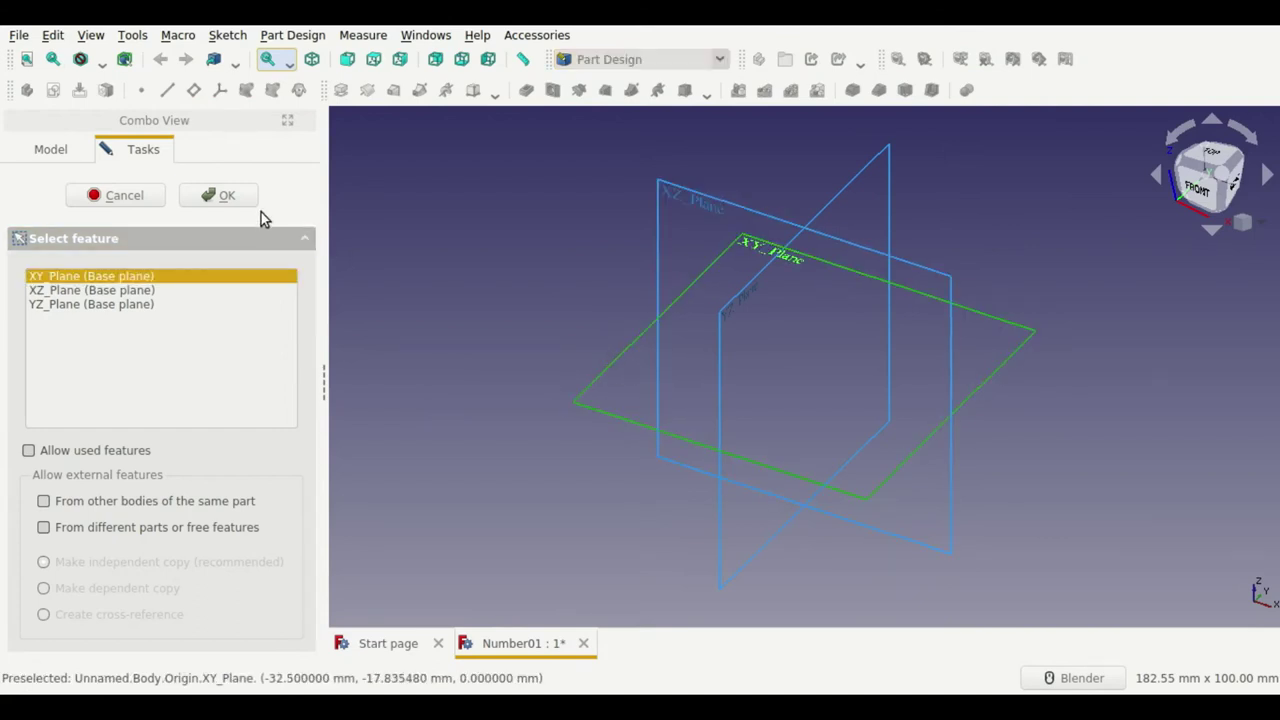
click(239, 196)
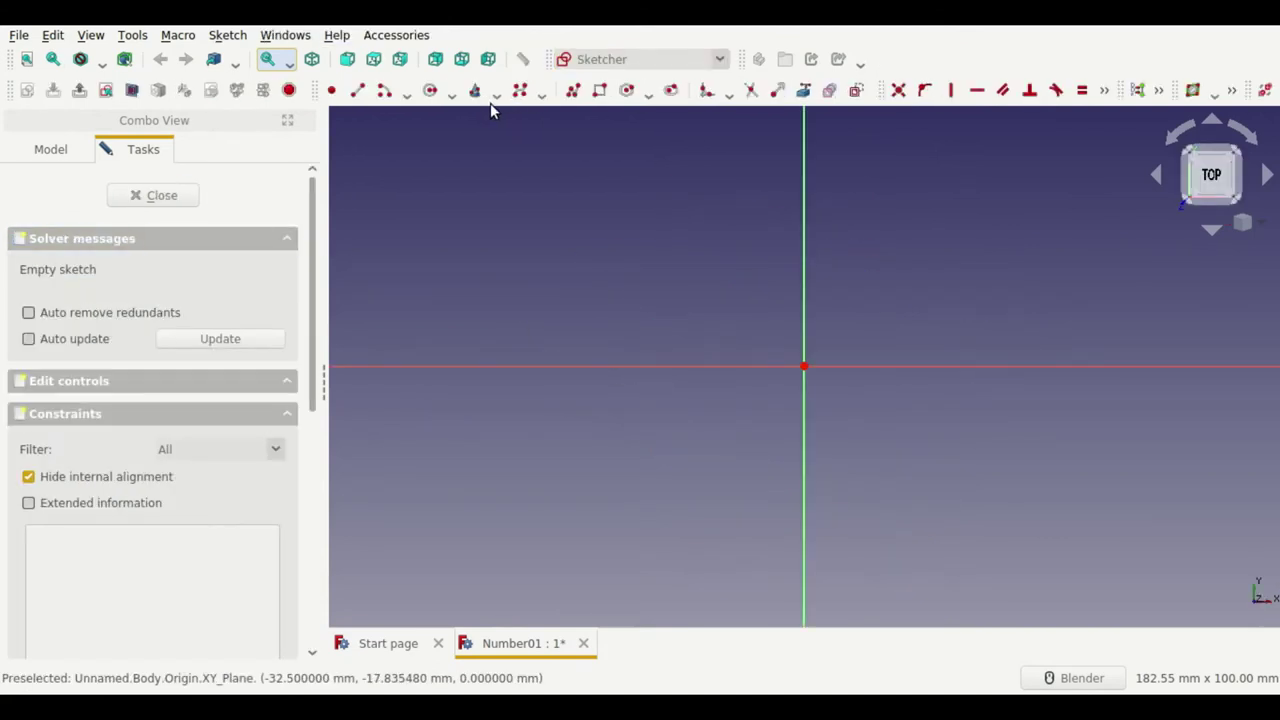
Step: Draw a circle centred on the origin and give it a 22.5 mm radius constraint
click(430, 90)
click(804, 366)
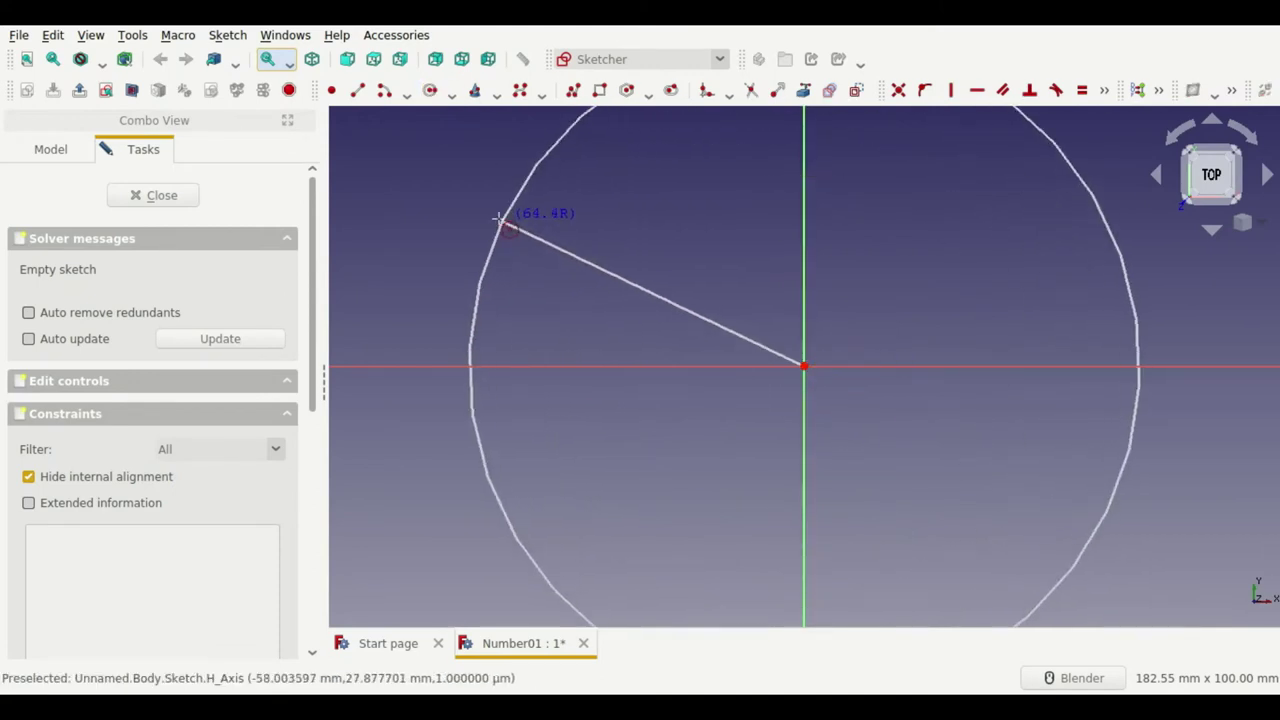
click(498, 218)
right_click(471, 251)
click(471, 253)
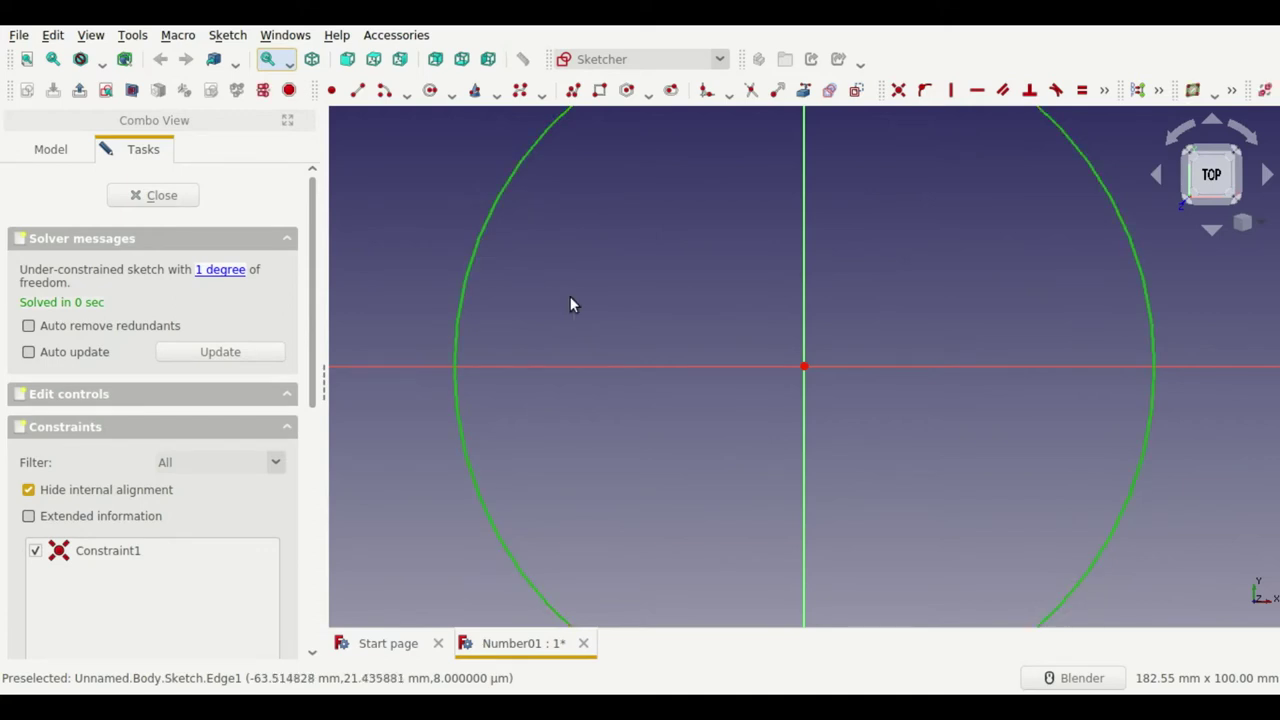
key(k)
key(r)
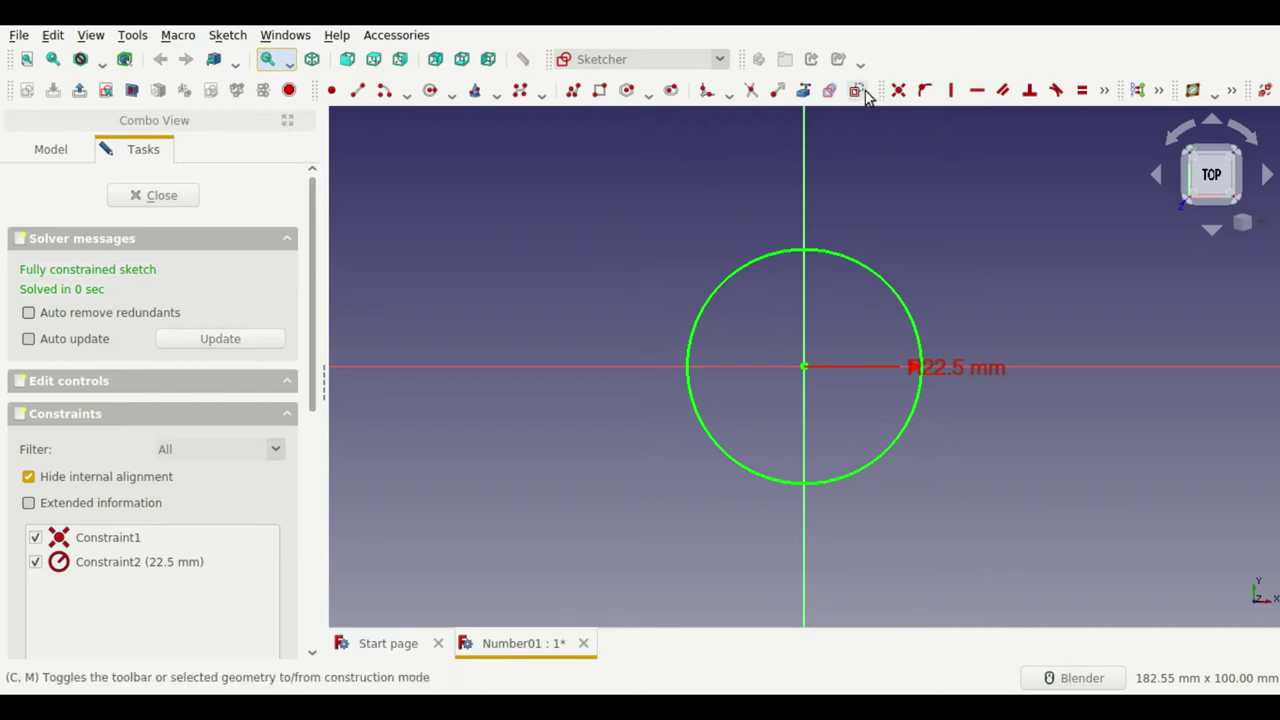
Step: Add a concentric construction circle at the origin with a 26 mm radius
click(437, 93)
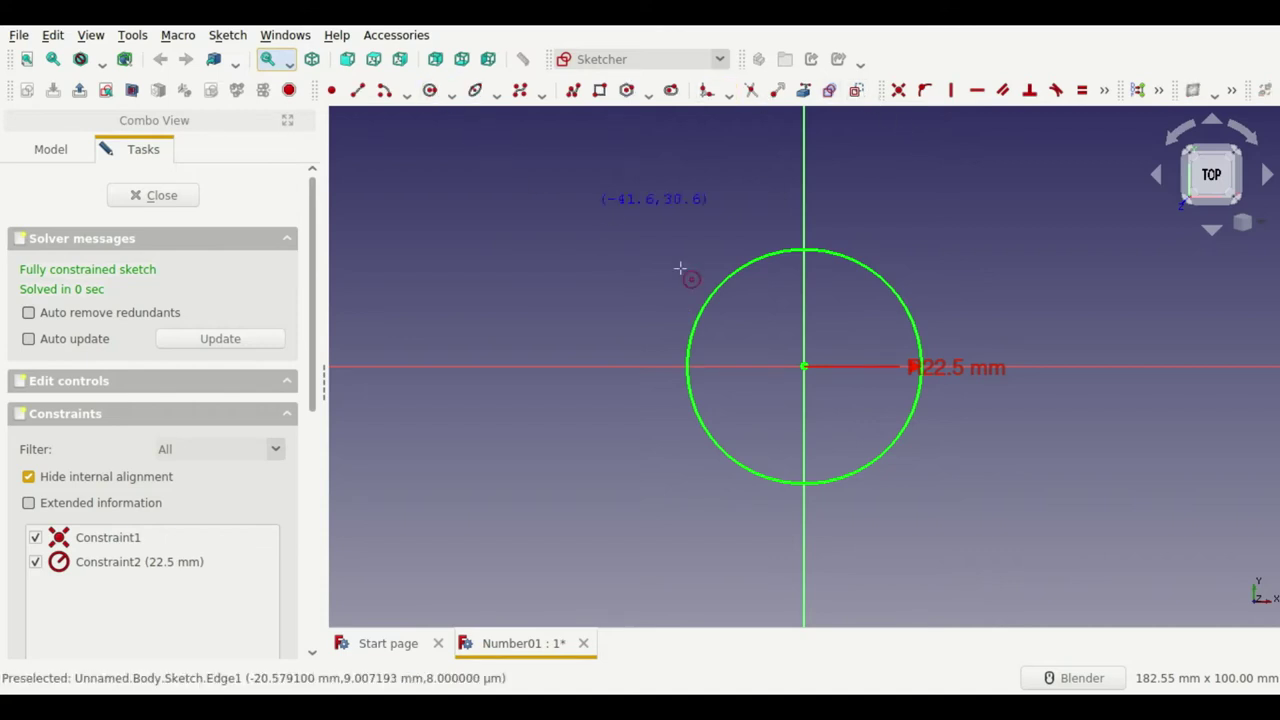
click(804, 366)
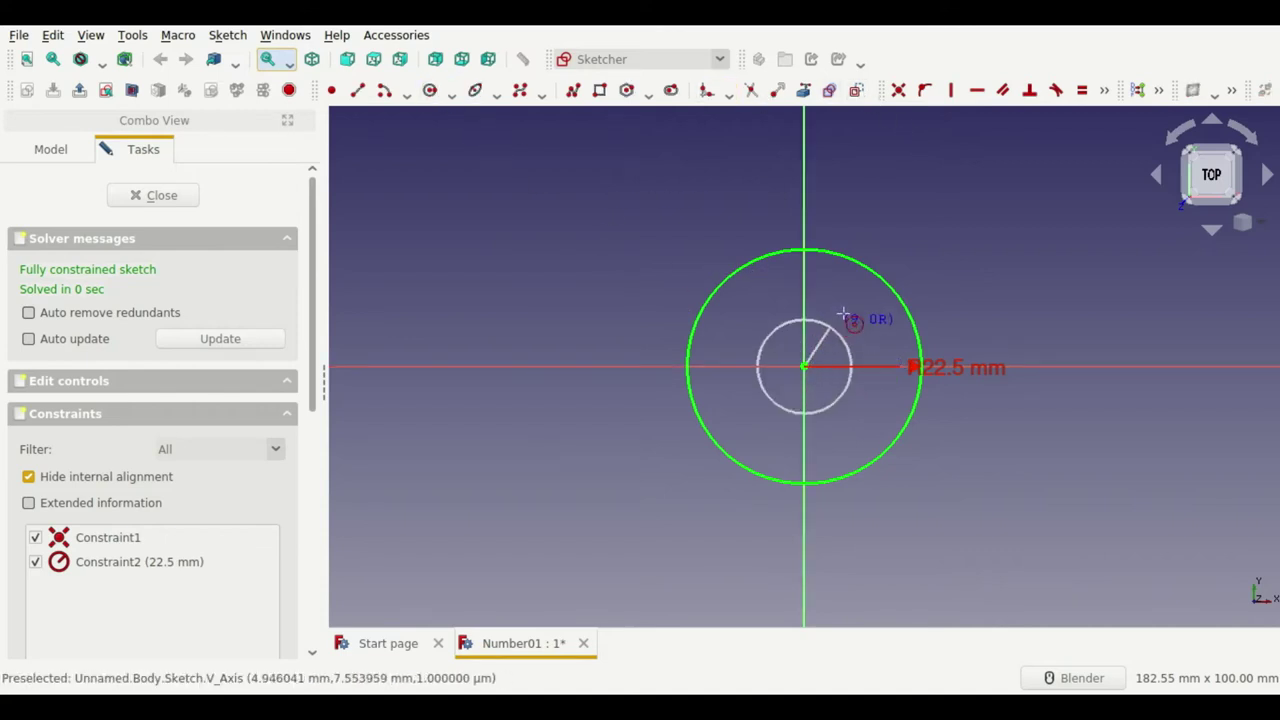
click(910, 262)
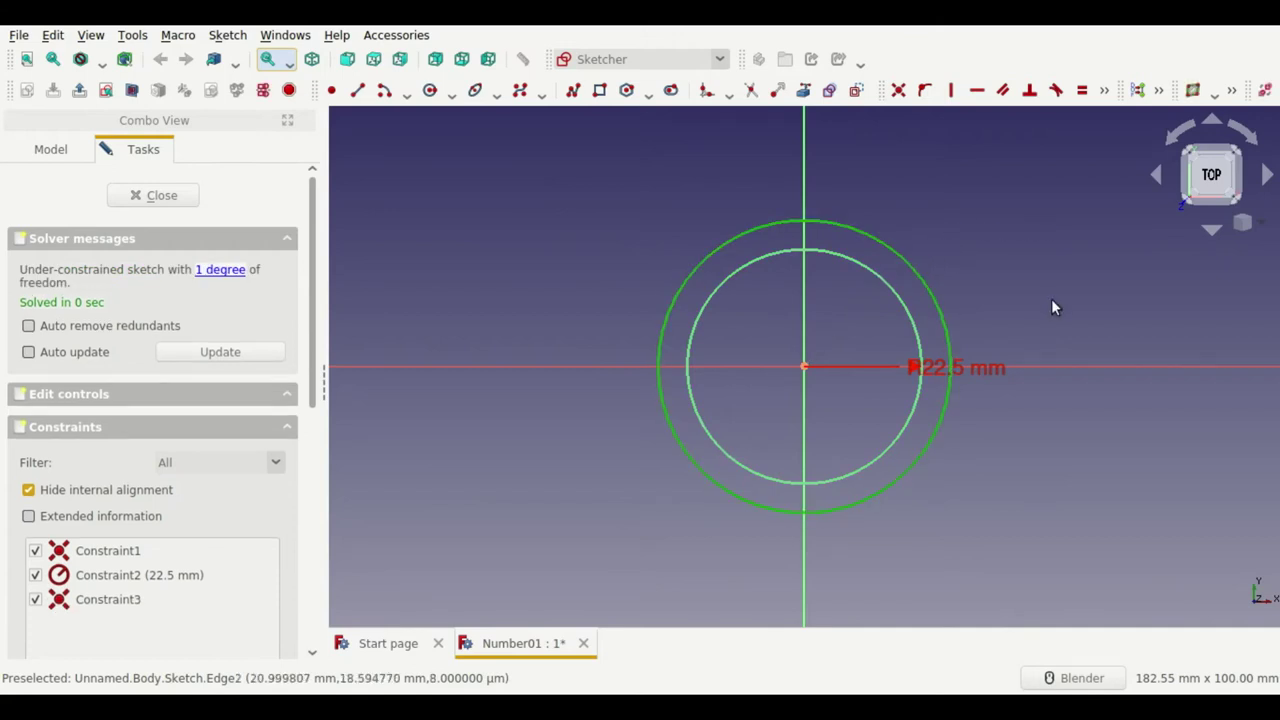
key(k)
key(r)
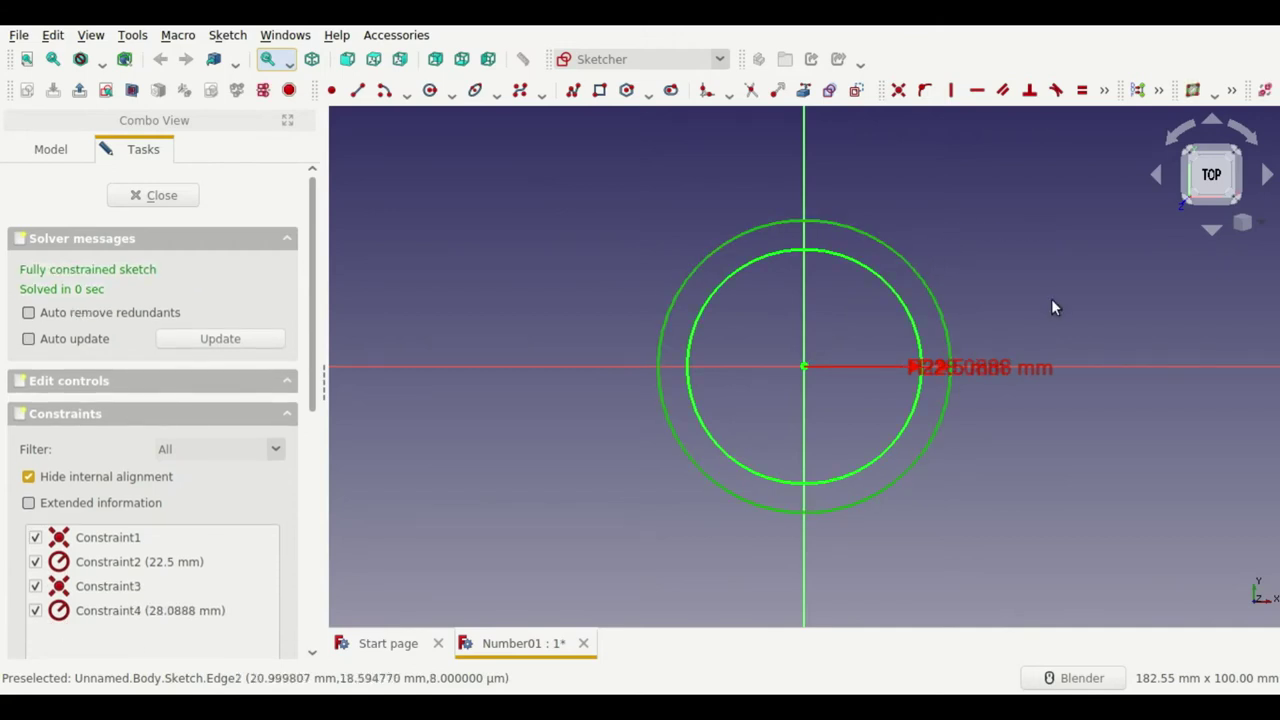
text(26)
key(Return)
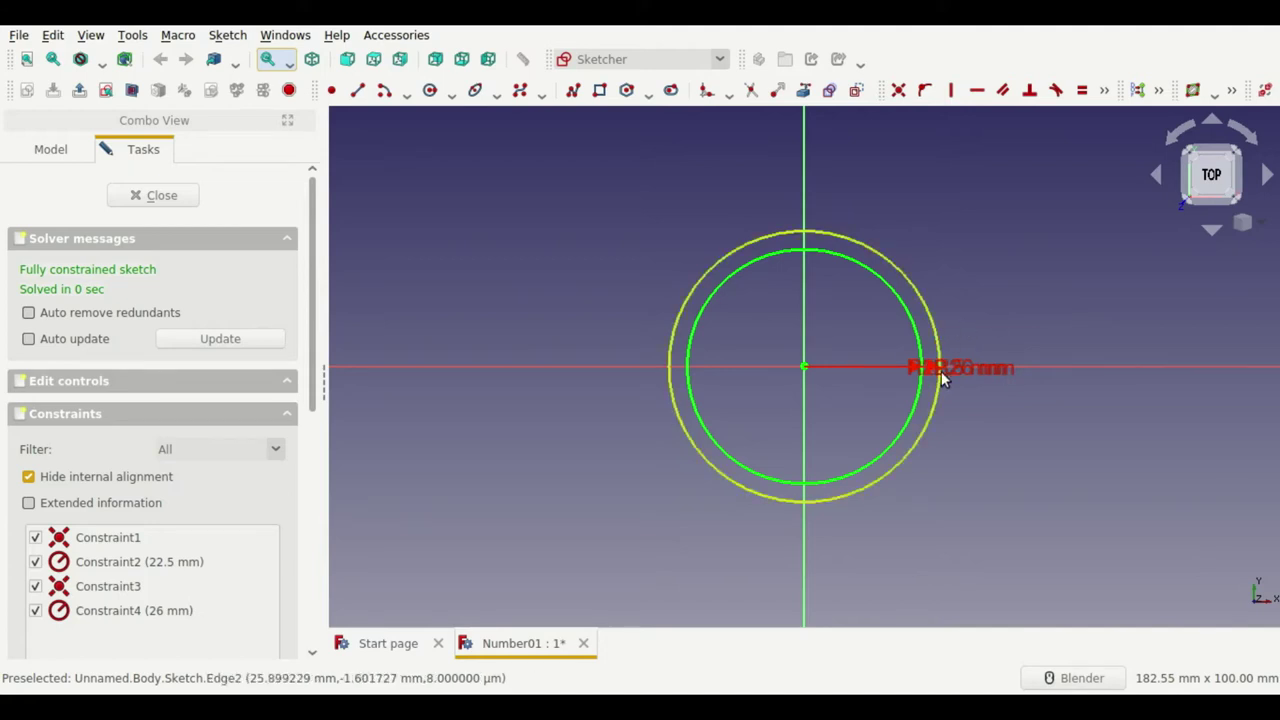
Step: Move the R22.5 and R26 labels apart, then save the document
drag(941, 368, 1020, 247)
drag(934, 366, 1008, 317)
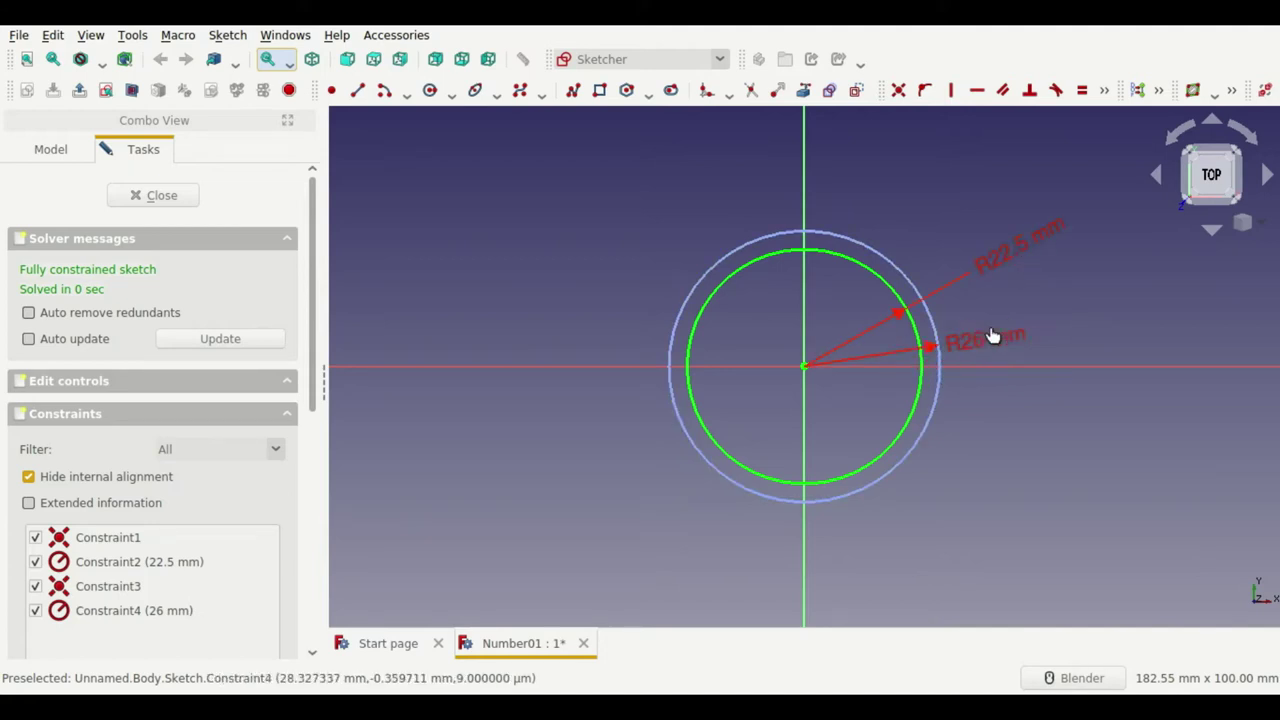
key(ctrl+s)
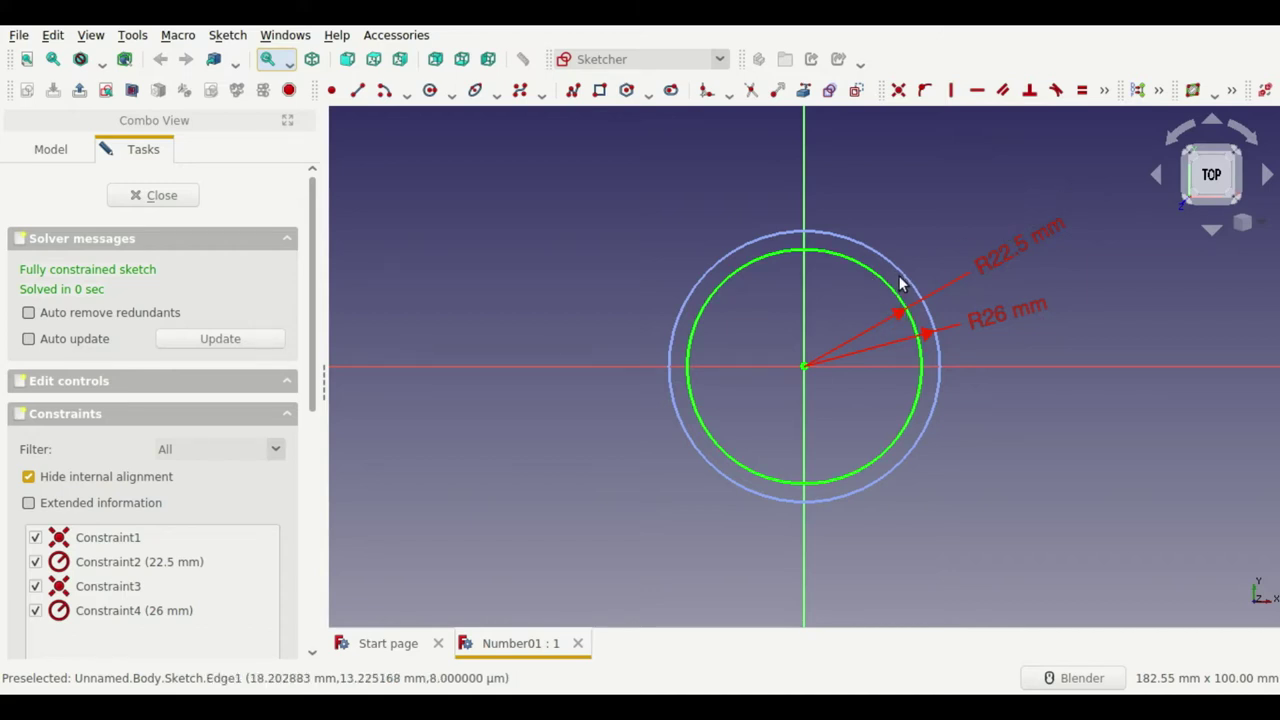
Step: Draw two concentric circles centred on the 26 mm circle at upper right
scroll(812, 215, up, 4)
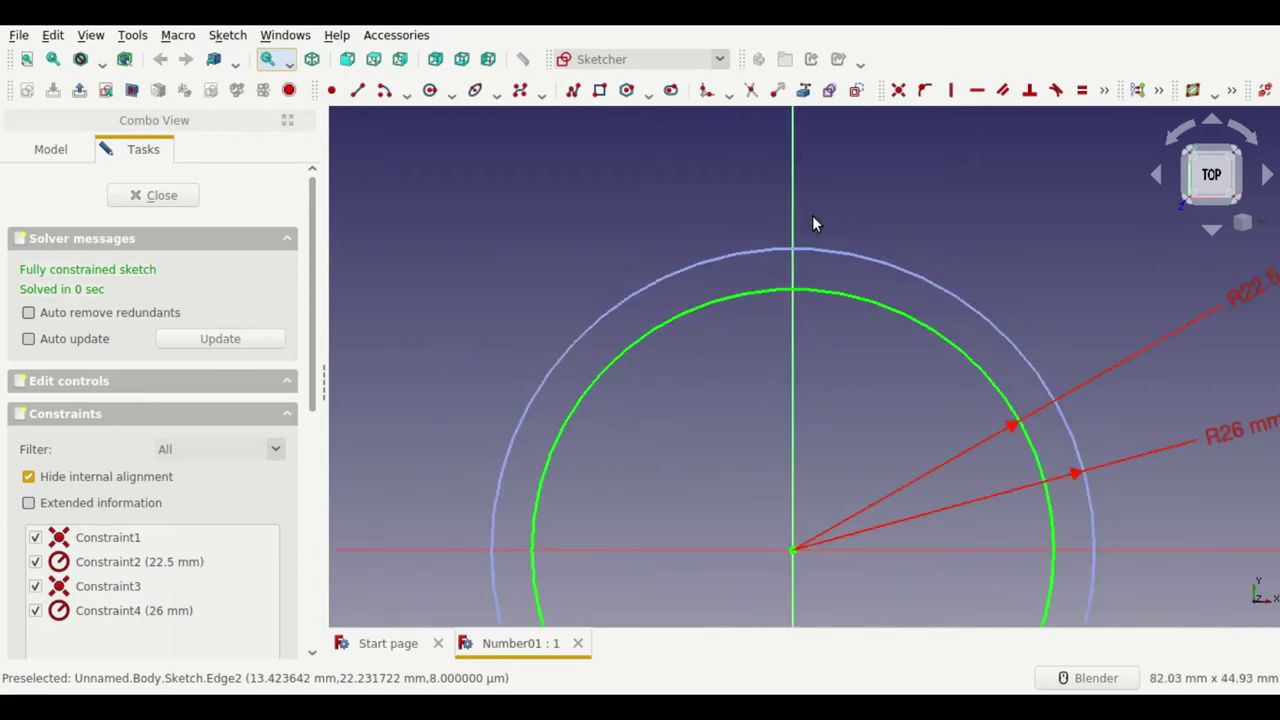
scroll(812, 215, down, 2)
scroll(934, 292, up, 3)
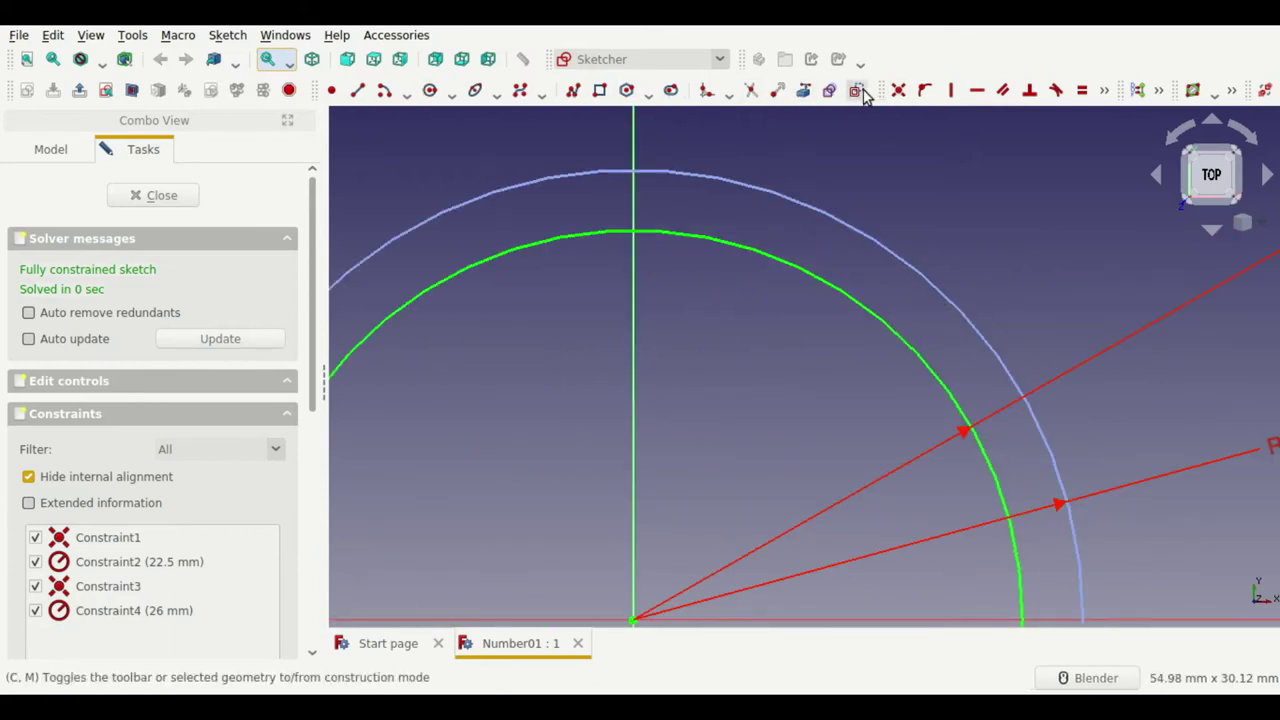
click(441, 95)
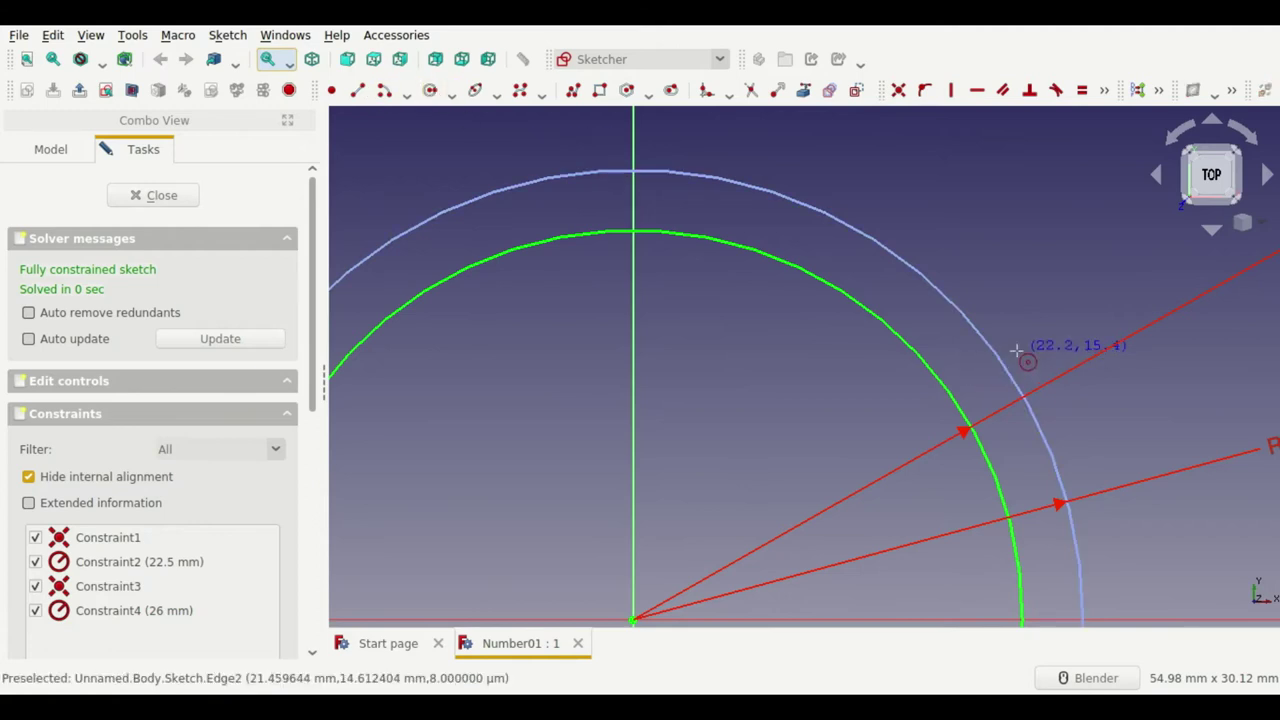
click(982, 332)
click(988, 263)
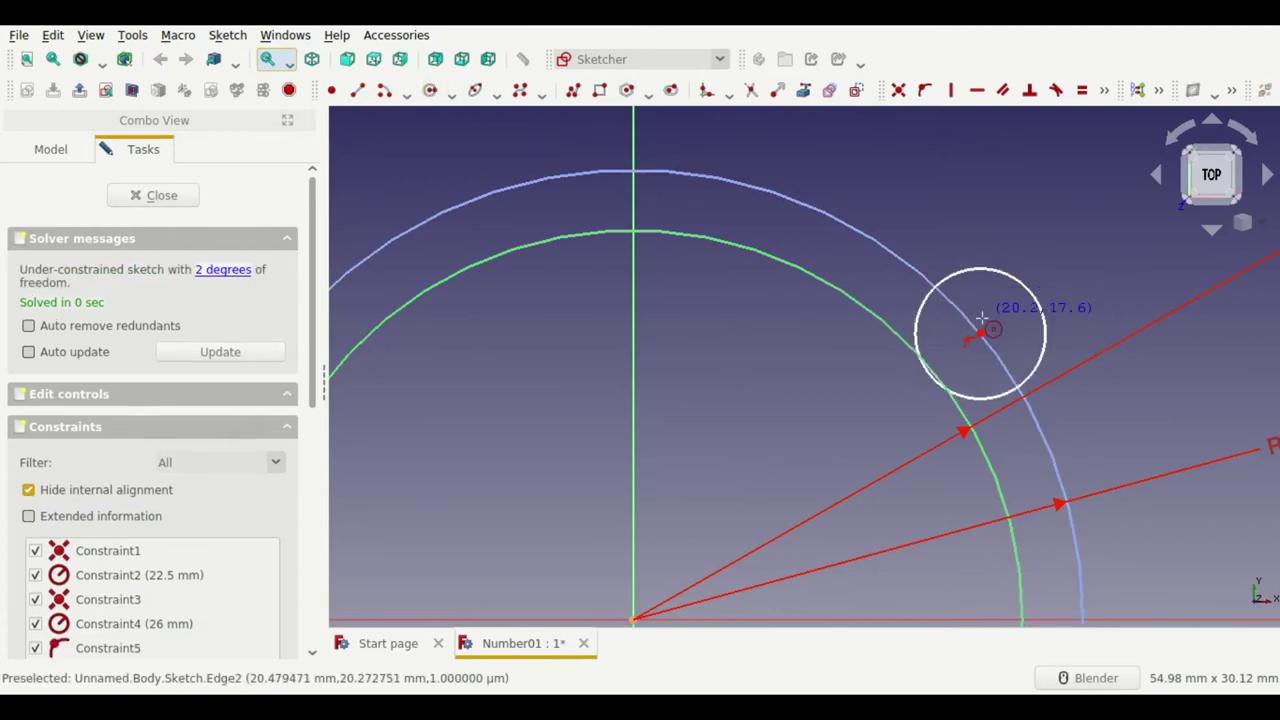
click(980, 333)
click(1000, 230)
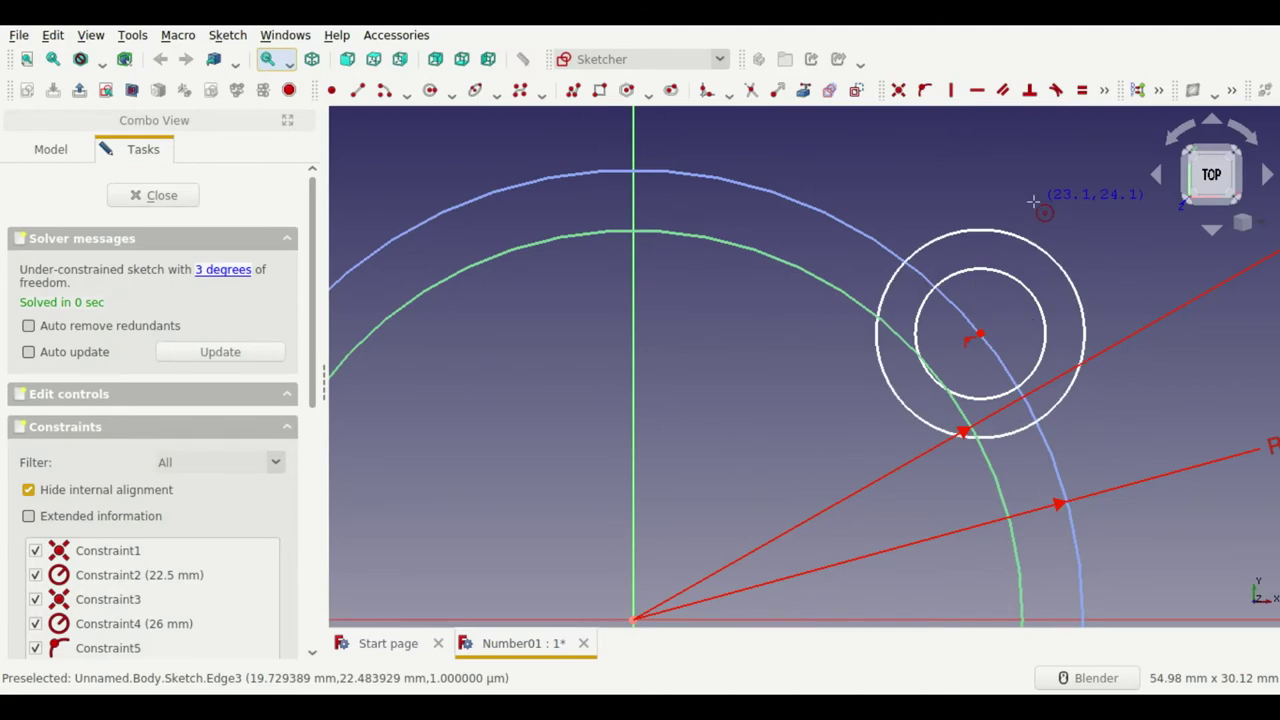
Step: Give the bolt-hole circles radii of 2.5 mm and 6 mm, and slide the pair along the bolt circle
click(1003, 277)
key(k)
key(r)
text(2.5)
key(Return)
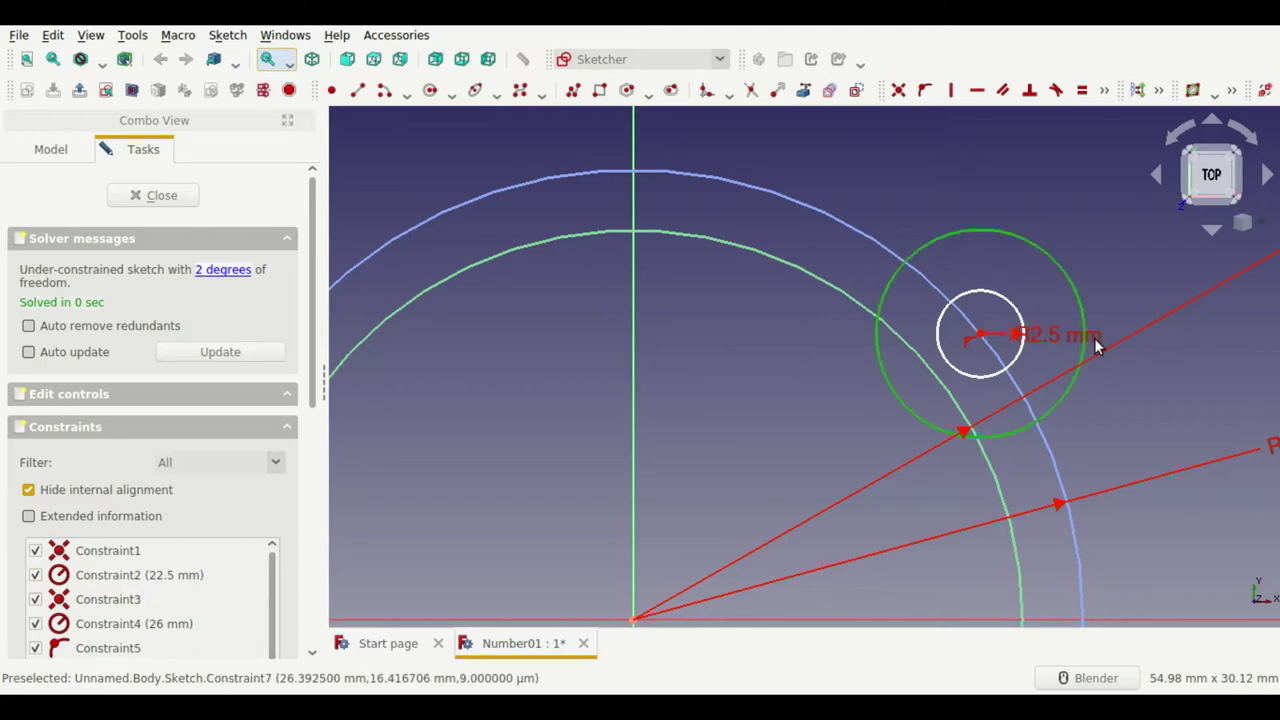
click(1114, 340)
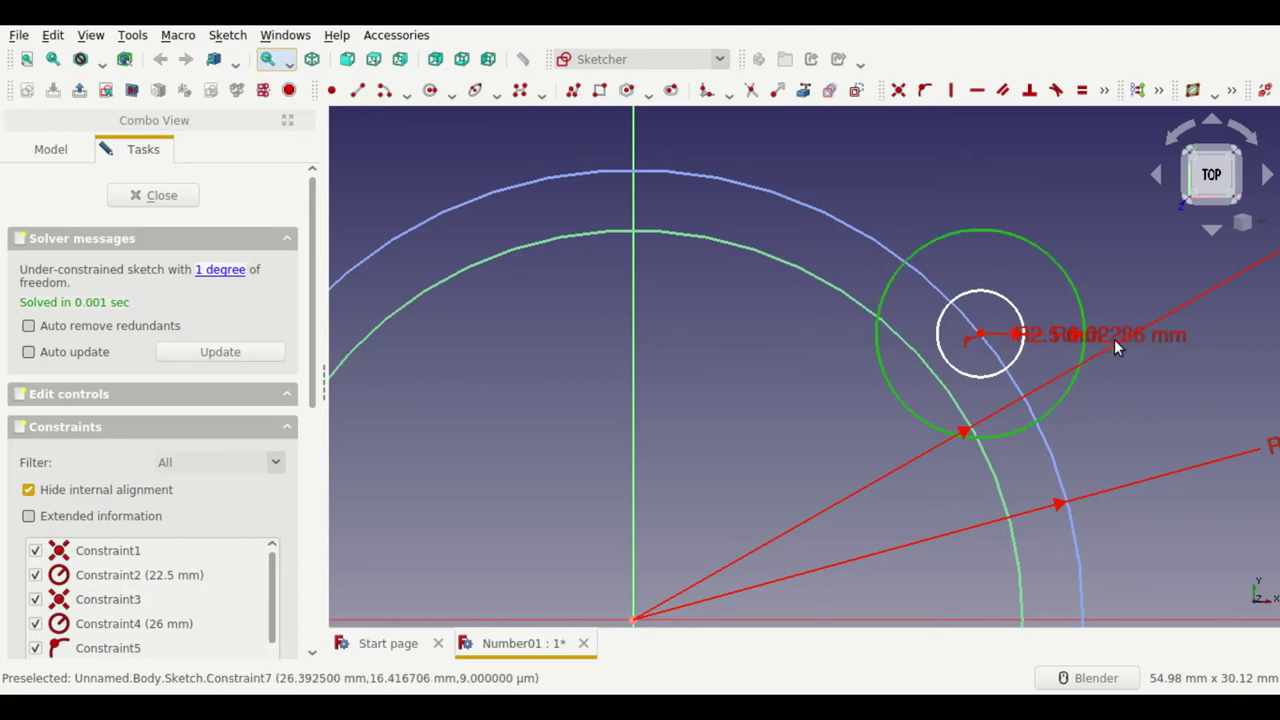
scroll(826, 228, down, 2)
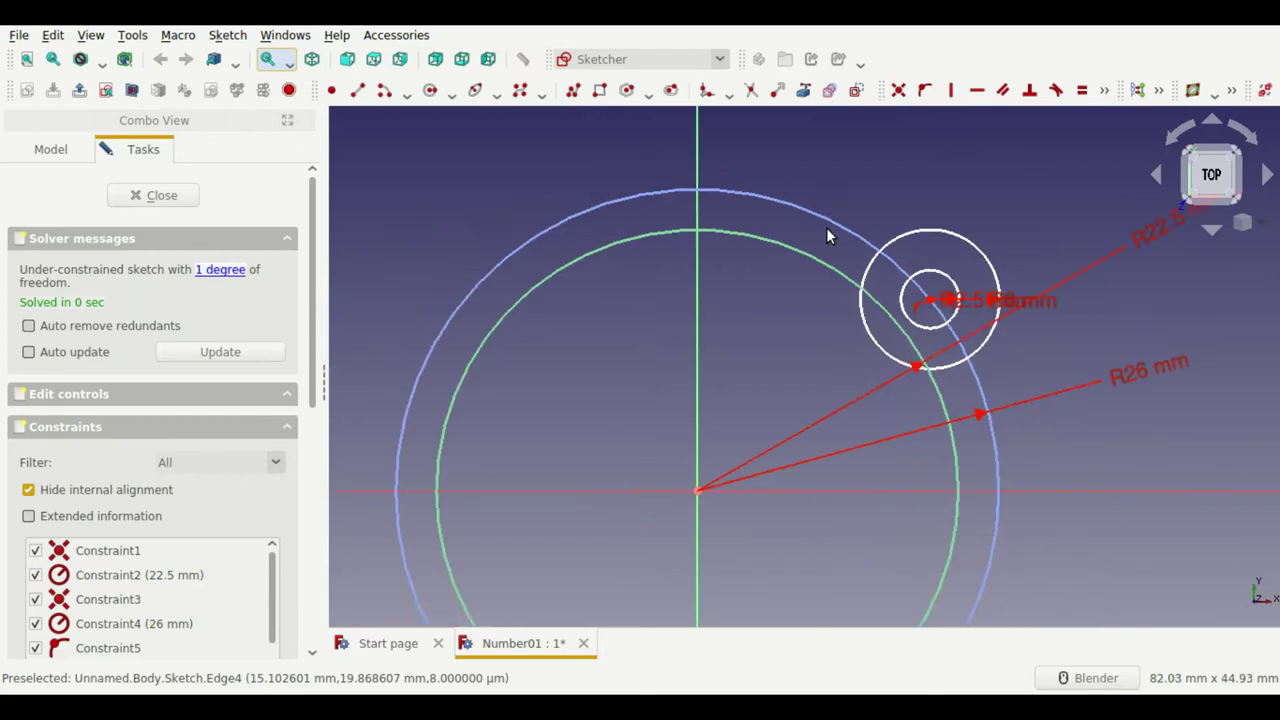
scroll(826, 227, down, 2)
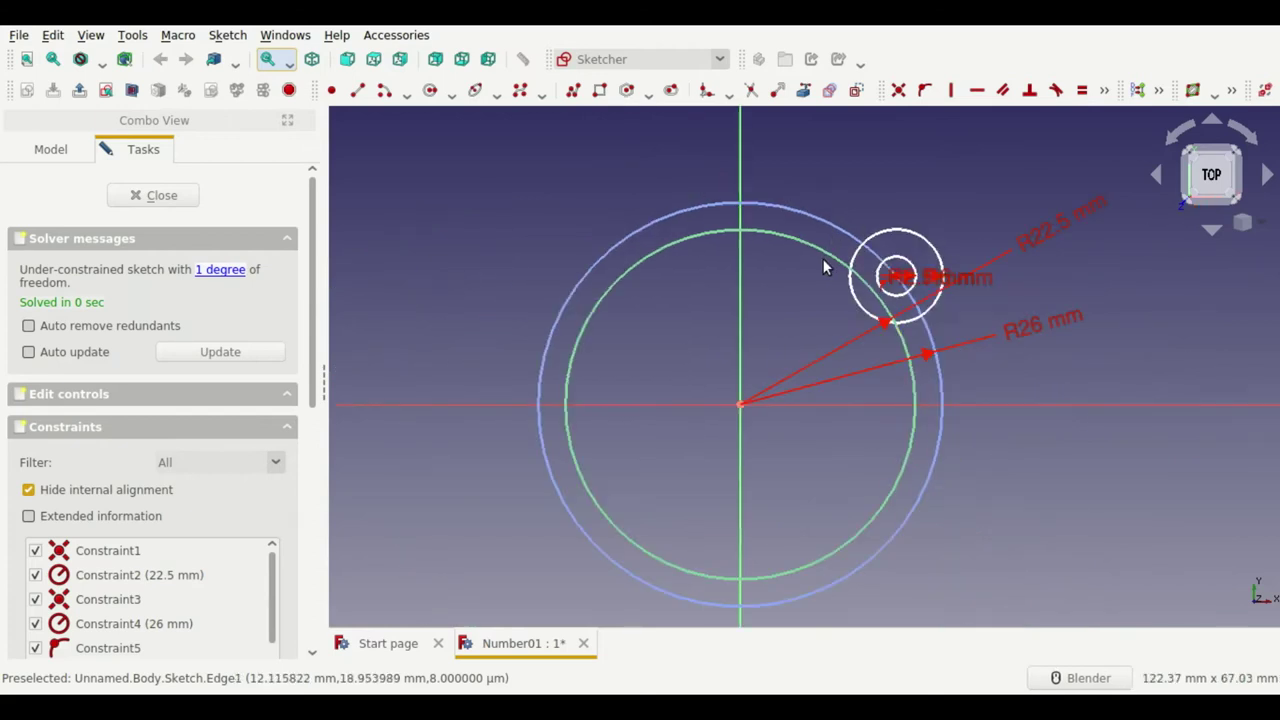
scroll(861, 255, up, 2)
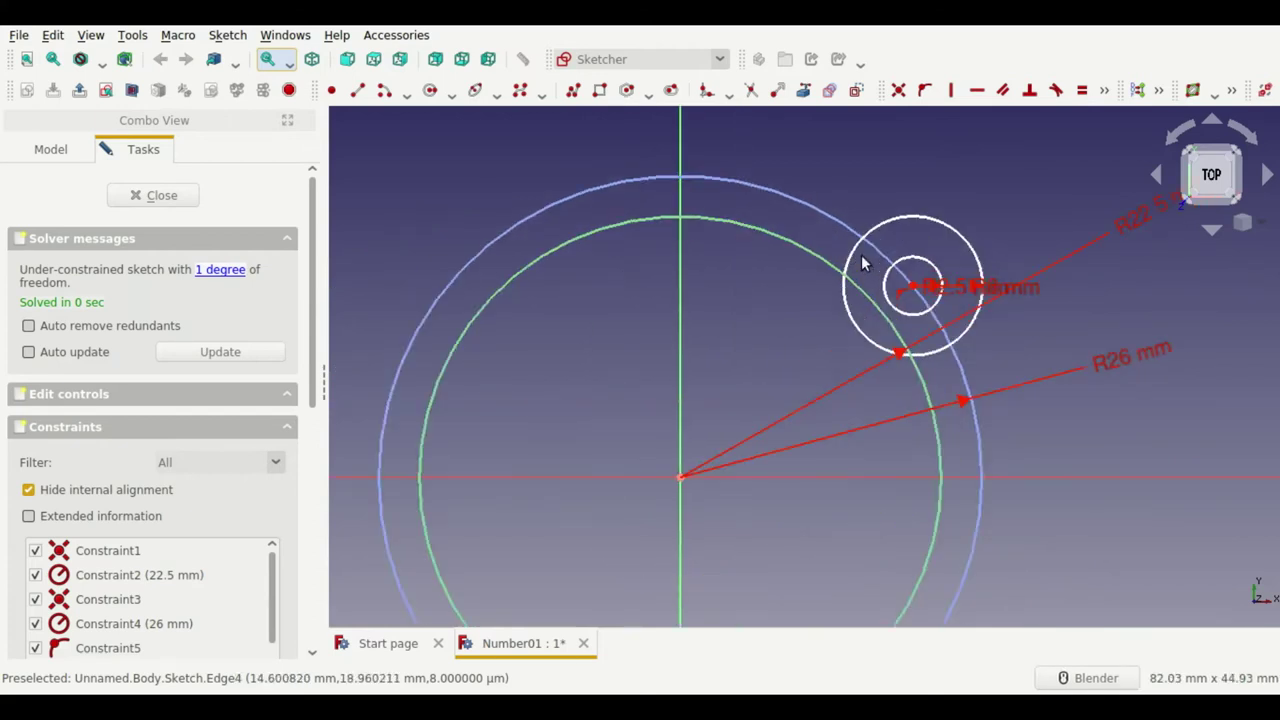
scroll(861, 255, up, 4)
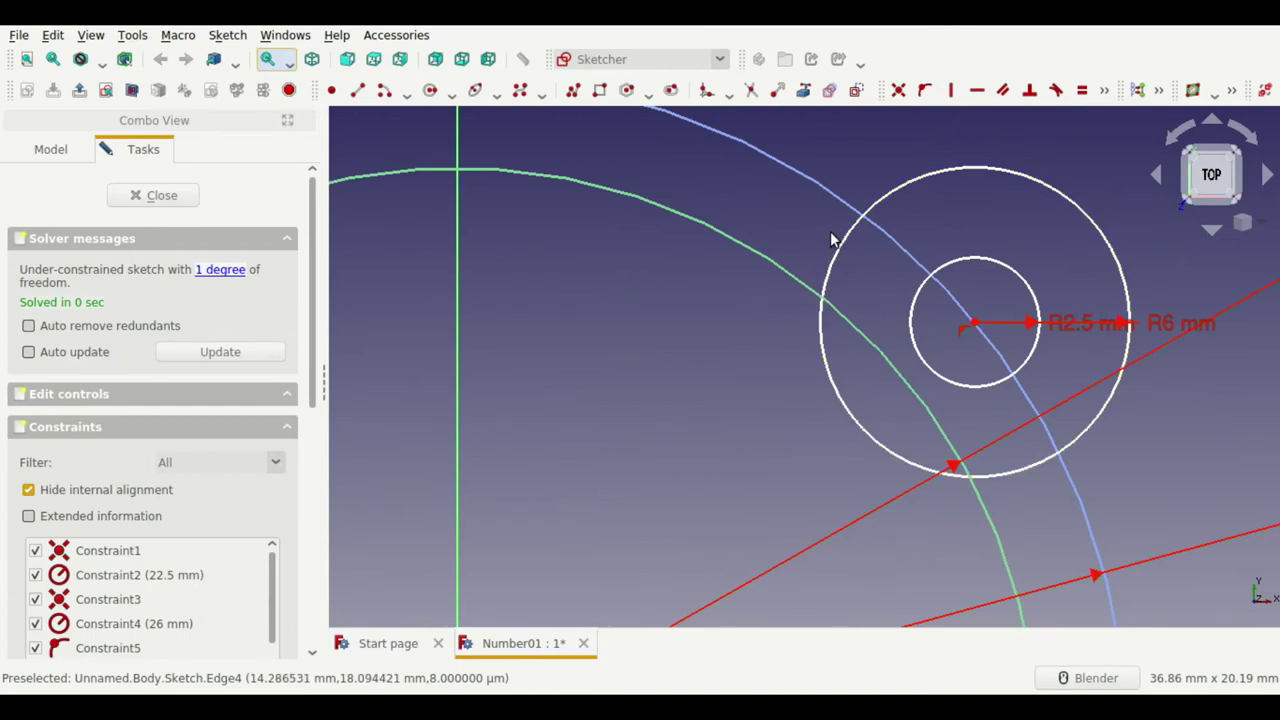
scroll(838, 318, down, 4)
drag(901, 318, 903, 331)
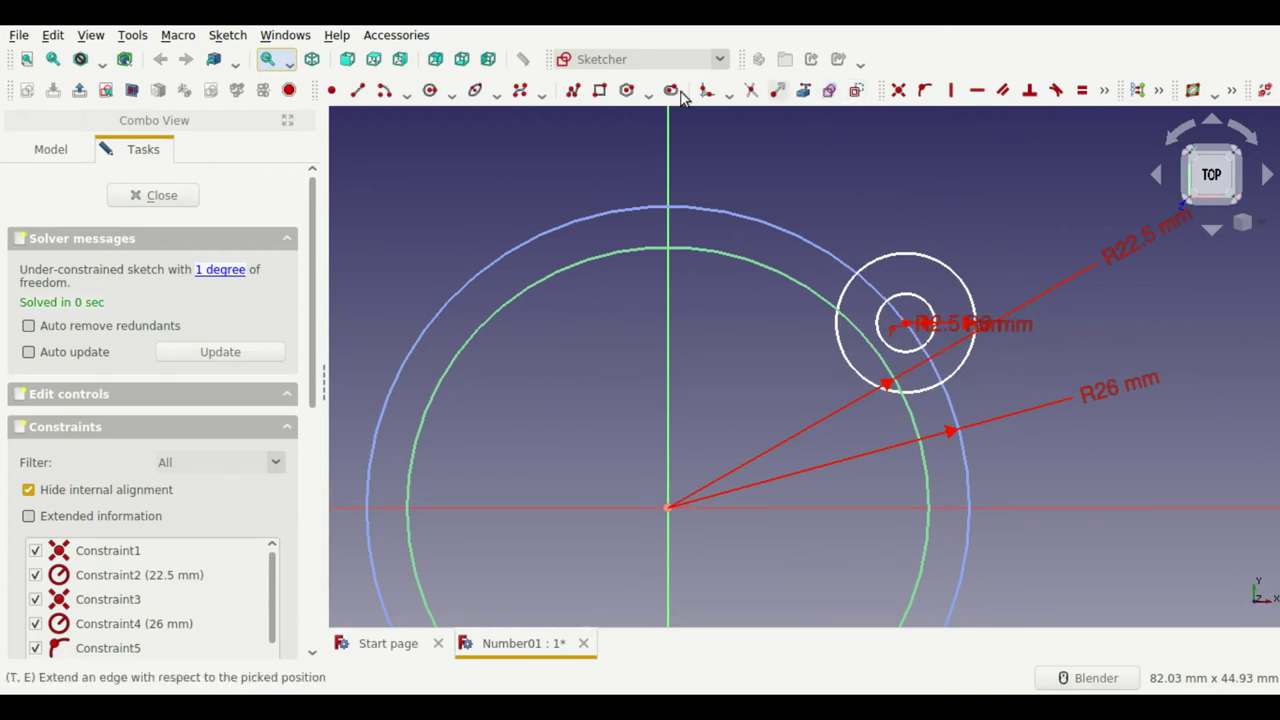
Step: Draw a line from the bolt-hole centre to the origin and constrain its angle
click(331, 90)
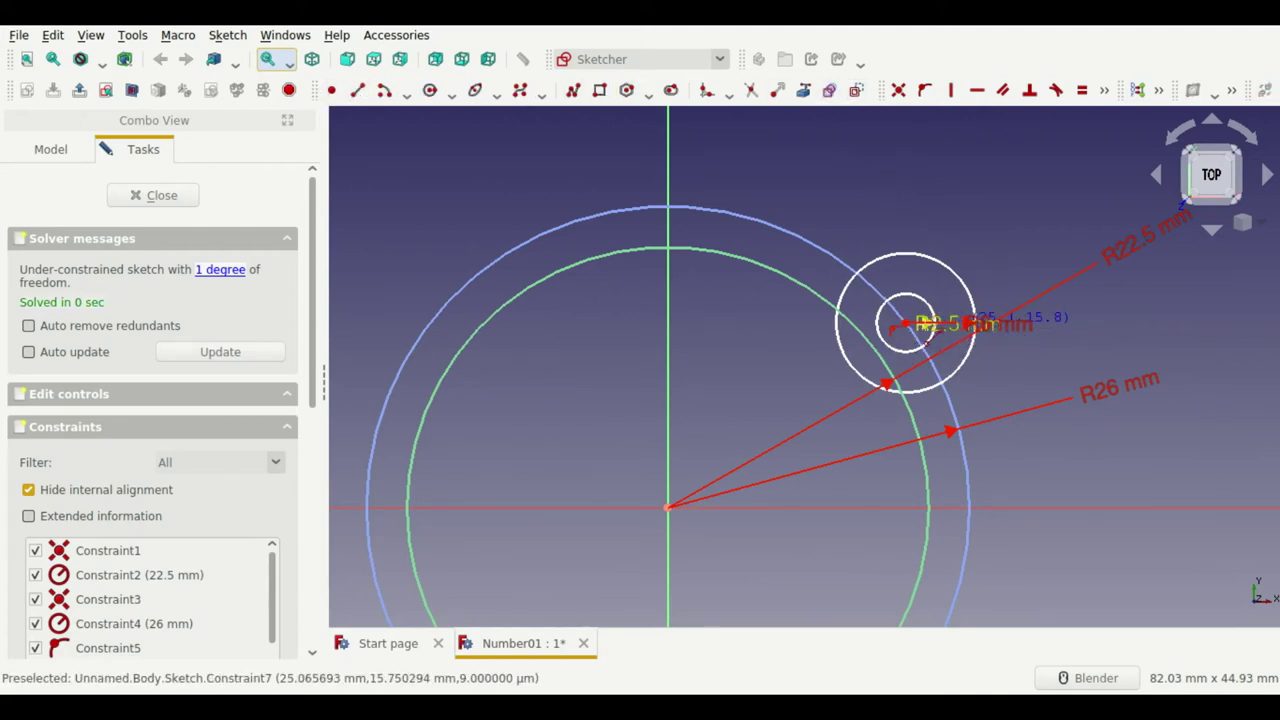
click(905, 323)
click(668, 507)
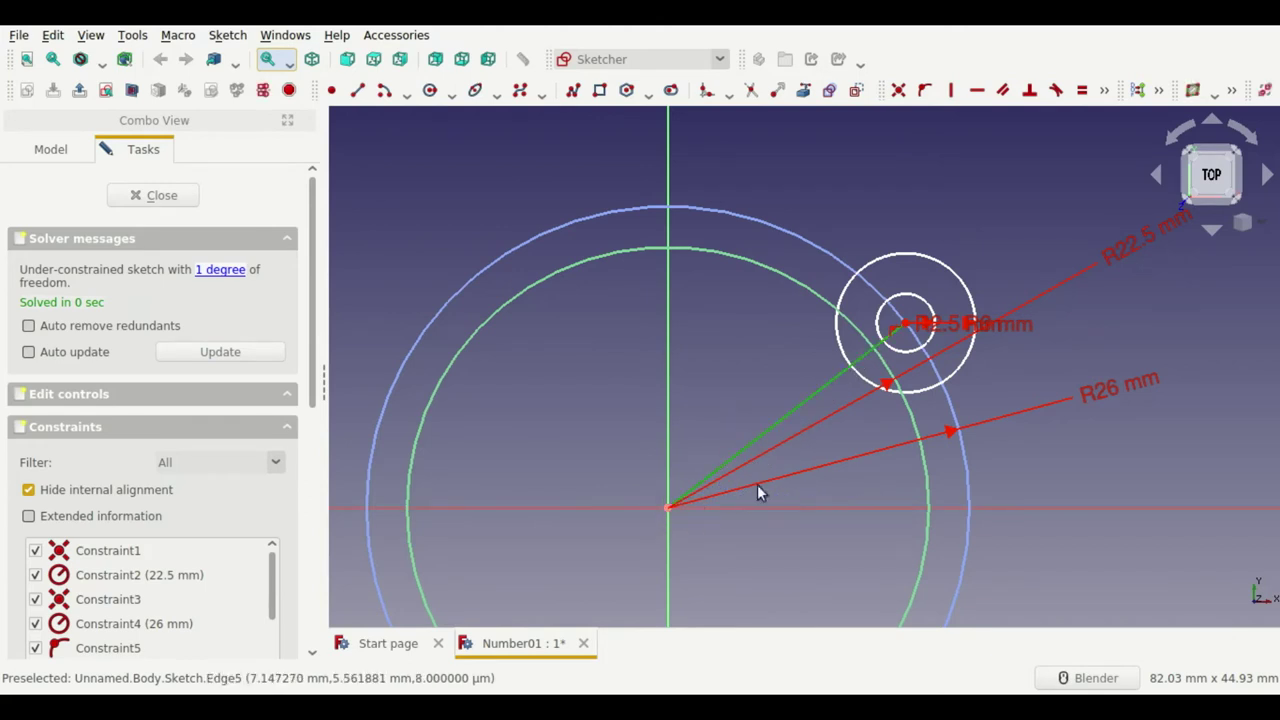
click(763, 511)
key(k)
key(a)
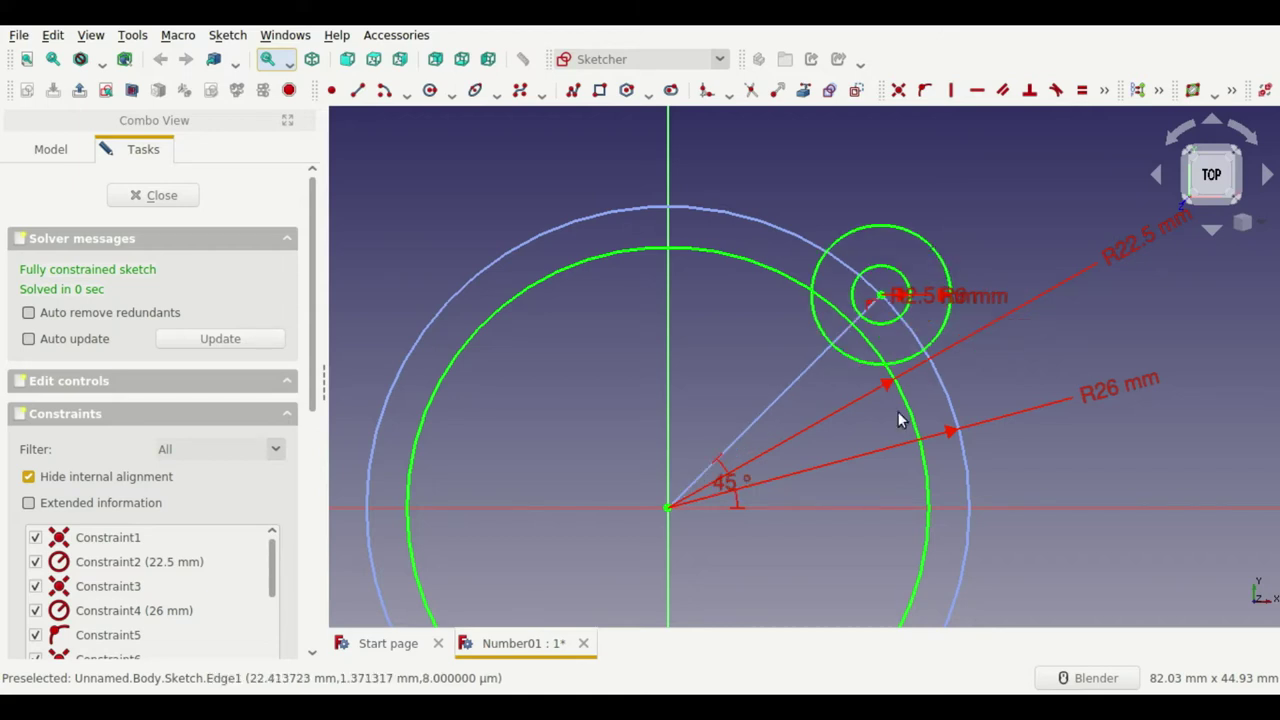
Step: Move the R6 mm and R2.5 mm labels to diagonal positions and save
scroll(893, 290, up, 5)
scroll(853, 335, down, 2)
drag(1046, 331, 1023, 235)
drag(967, 341, 1125, 232)
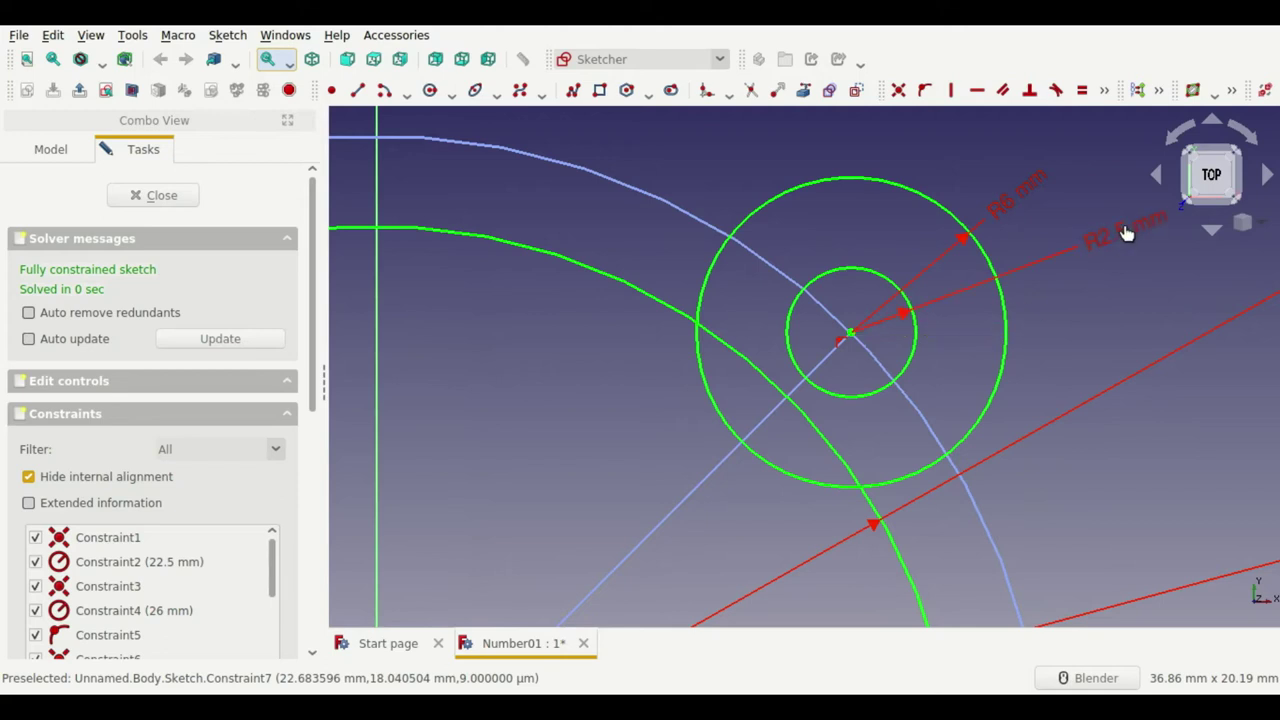
key(ctrl+s)
Step: Trim the overlapping outline and R6 mm circle pieces so the lobe merges into the outline
click(751, 91)
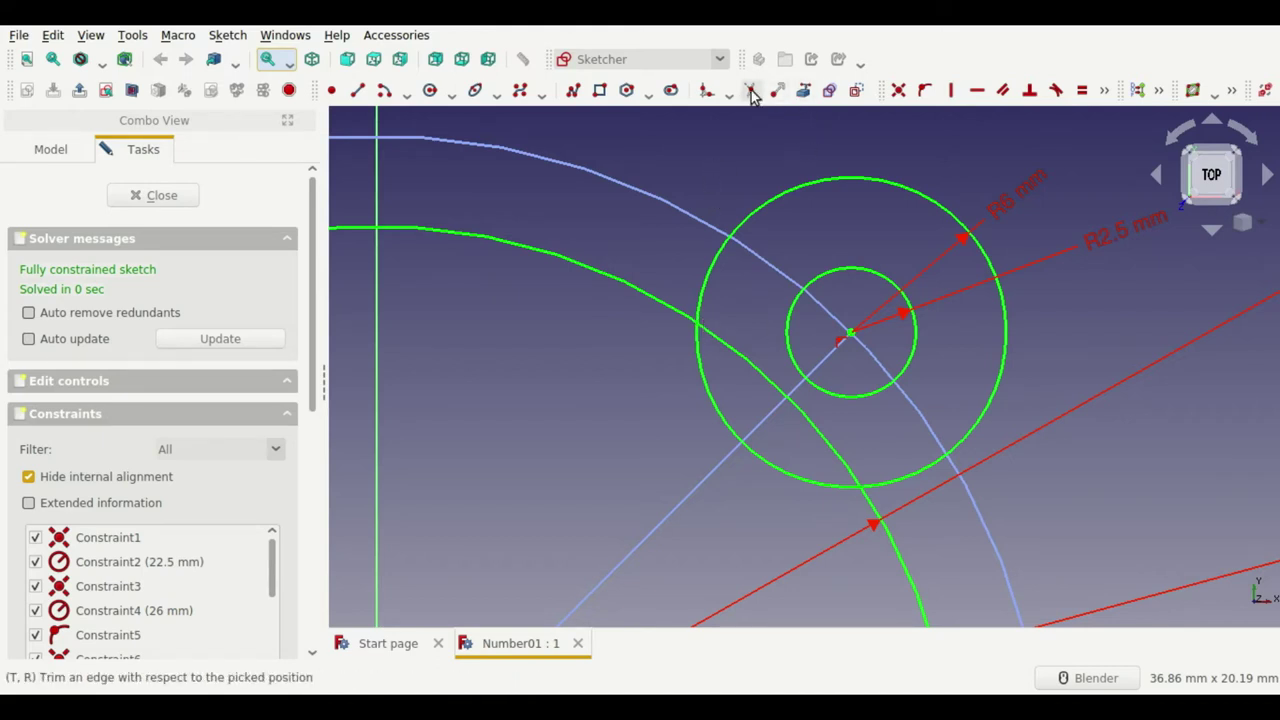
click(729, 362)
click(703, 374)
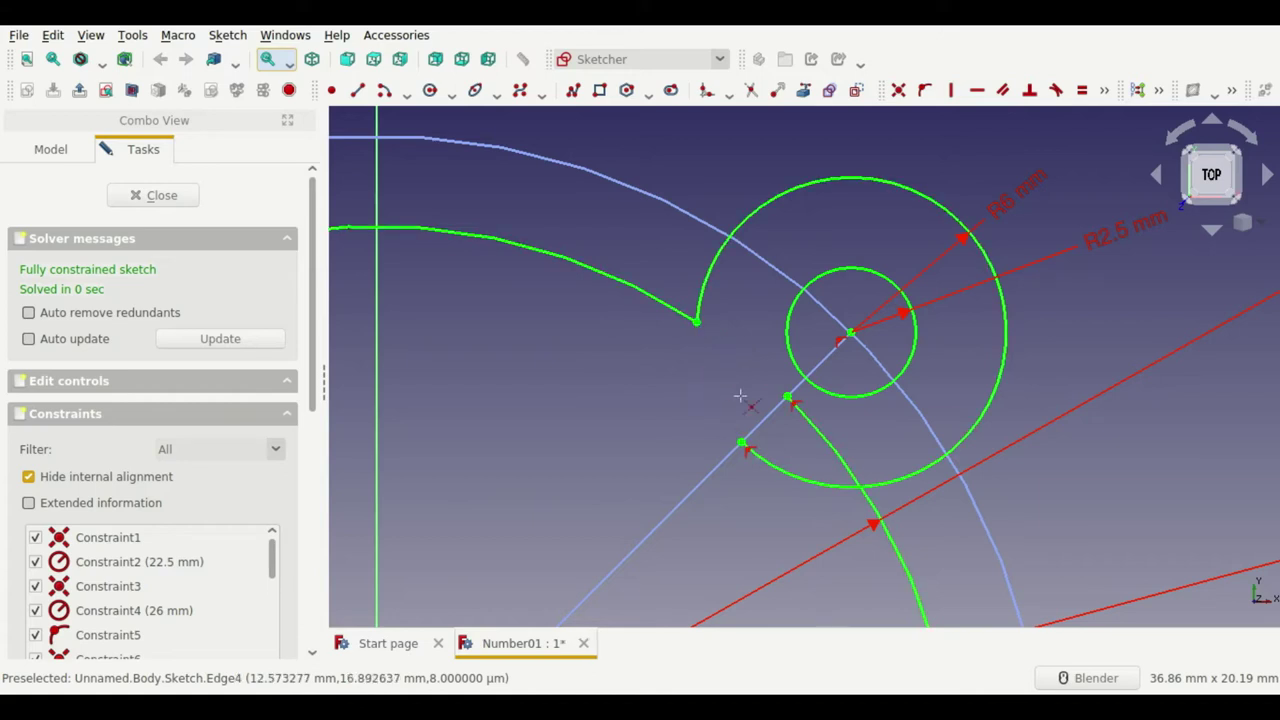
click(818, 440)
click(803, 478)
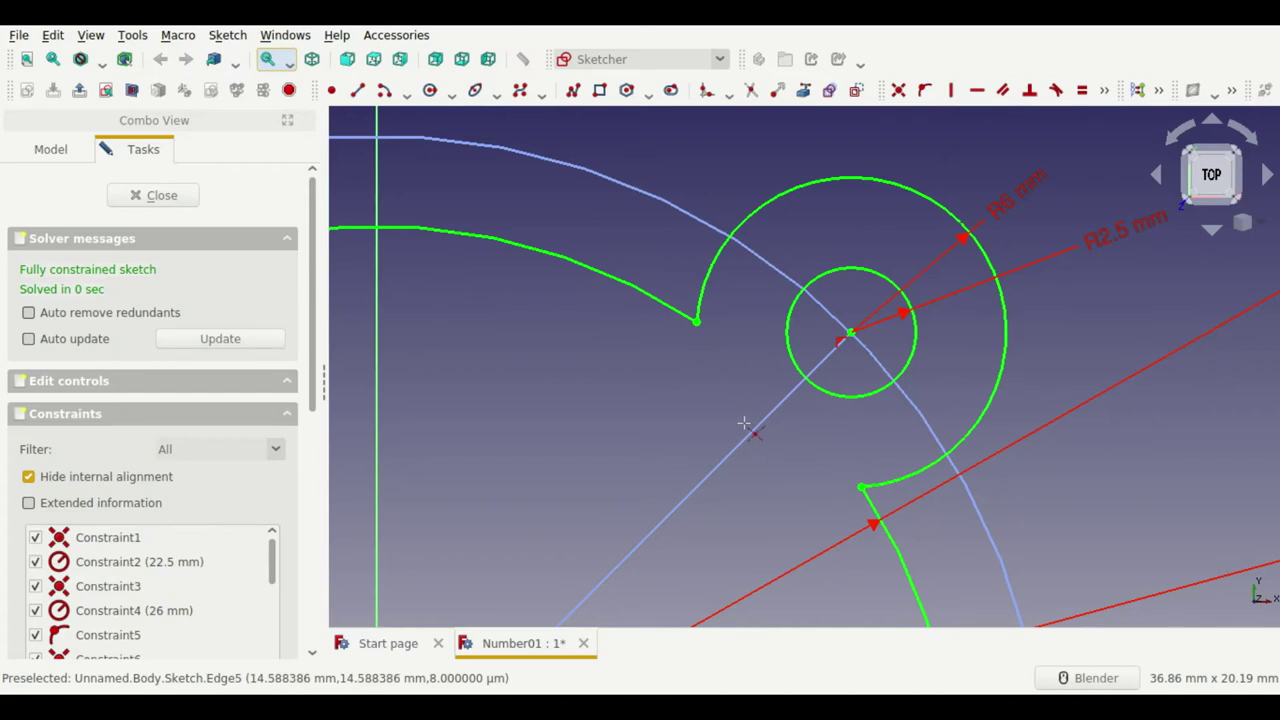
Step: Fillet the upper and lower lobe junctions and make both fillets equal
click(705, 100)
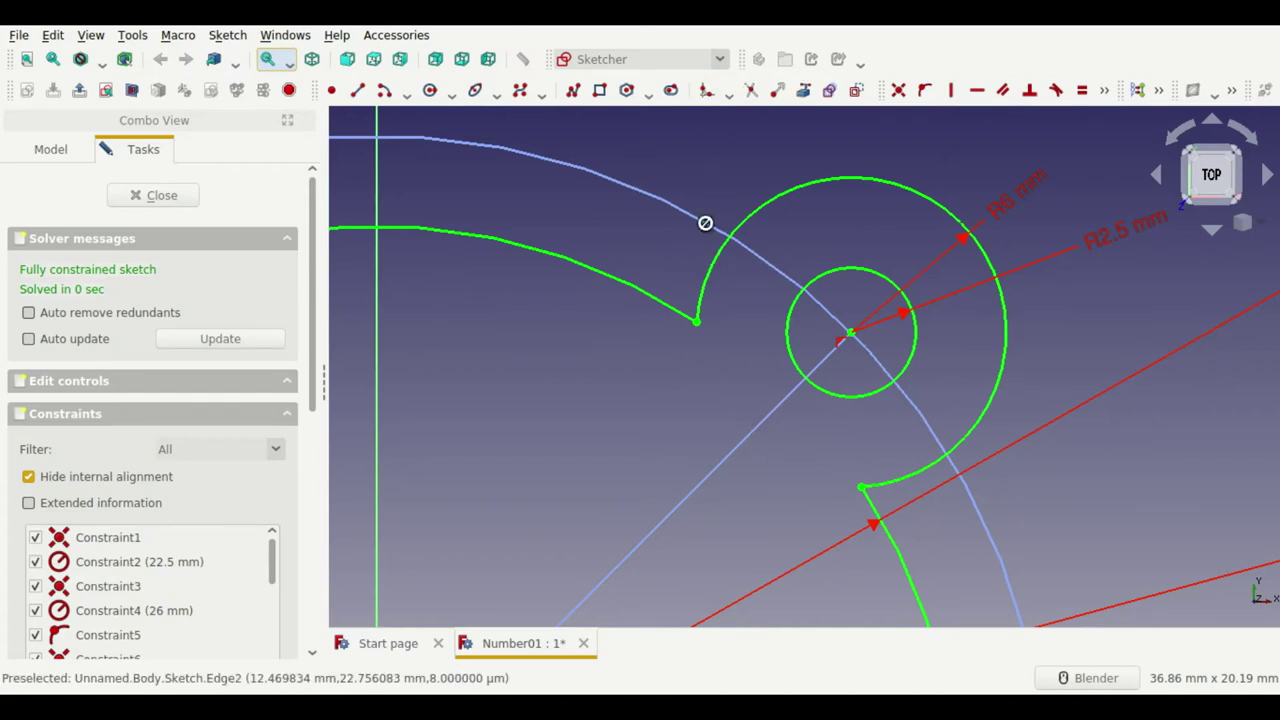
click(697, 318)
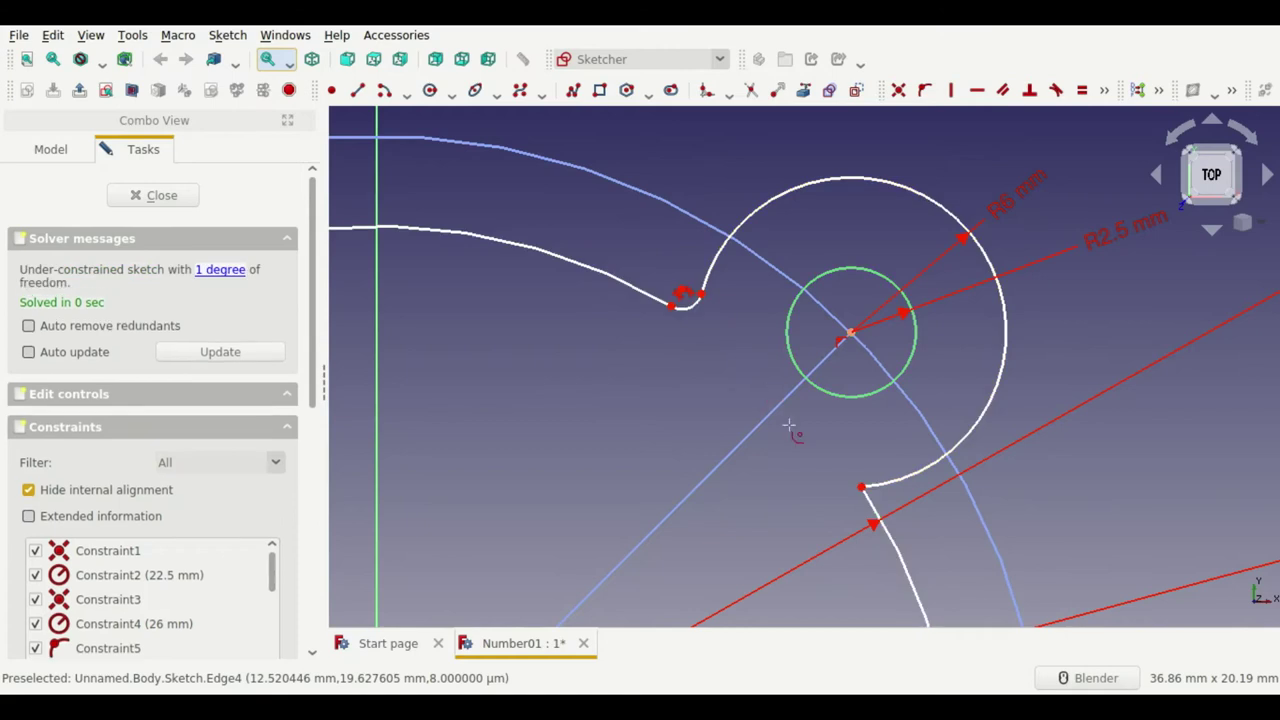
click(868, 486)
click(867, 493)
click(691, 310)
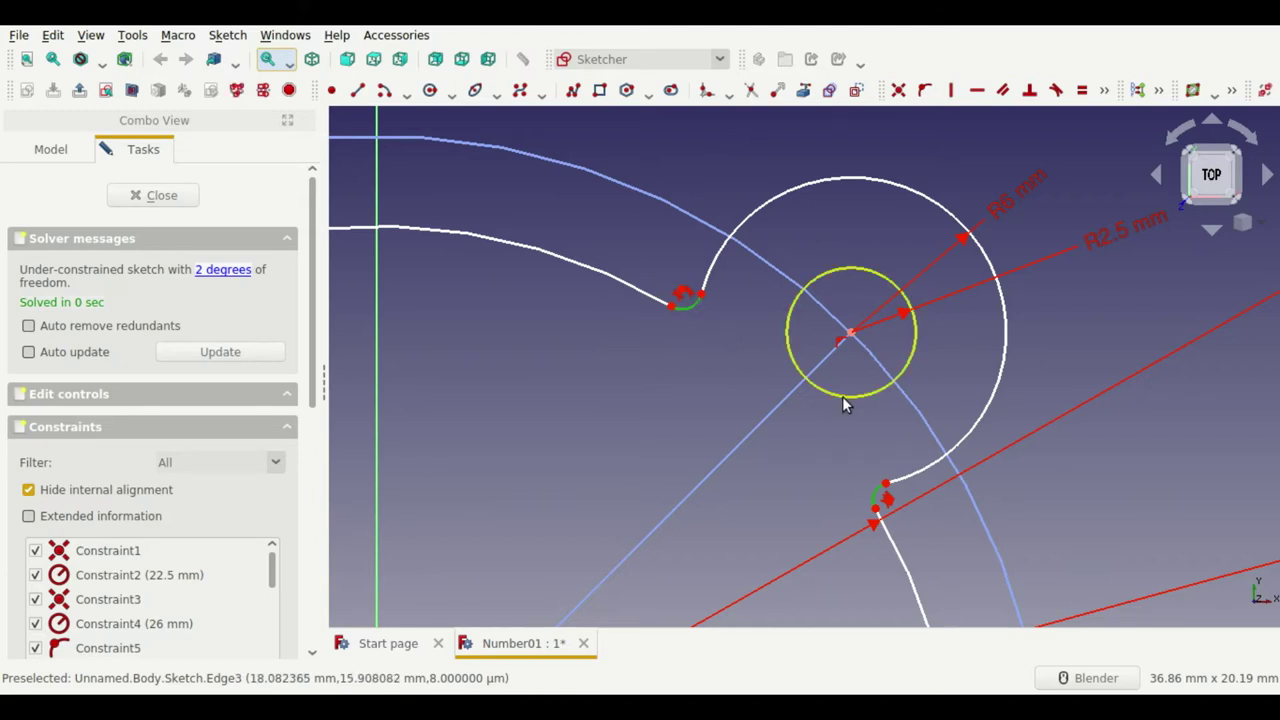
key(e)
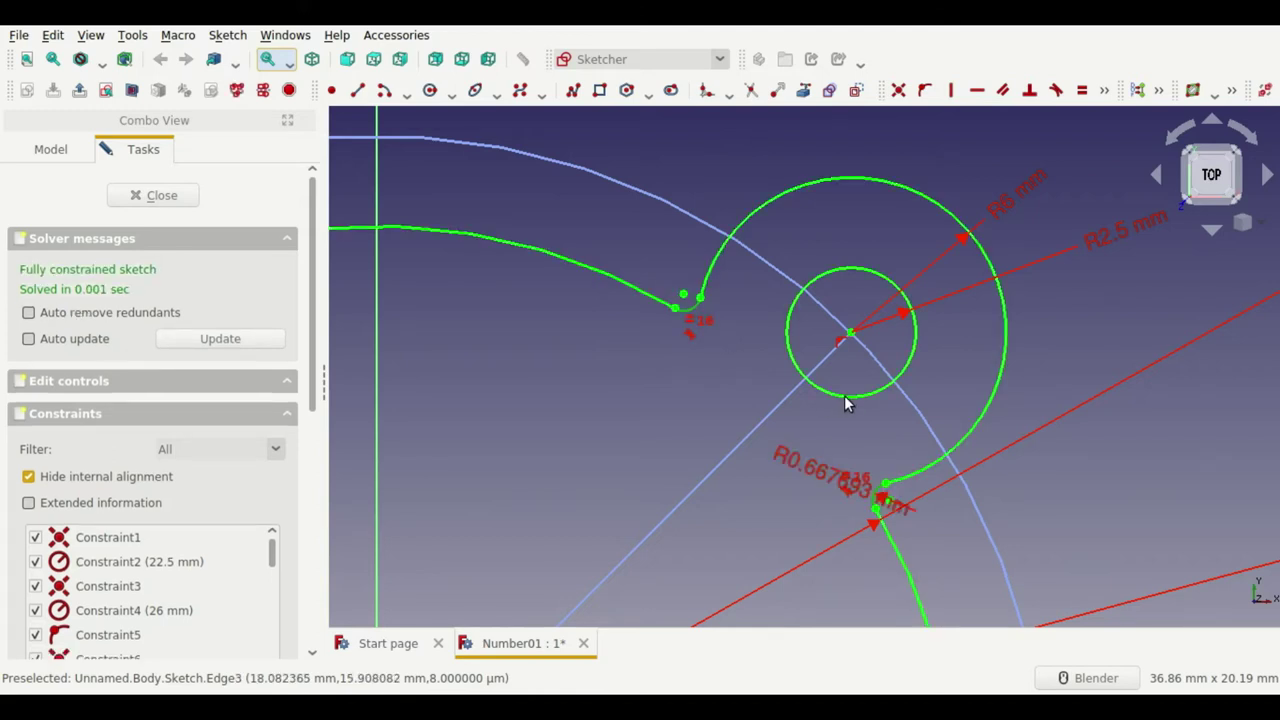
Step: Save the document and select the lobe's fillet arc and large arc for copying
scroll(762, 200, down, 3)
scroll(762, 200, down, 3)
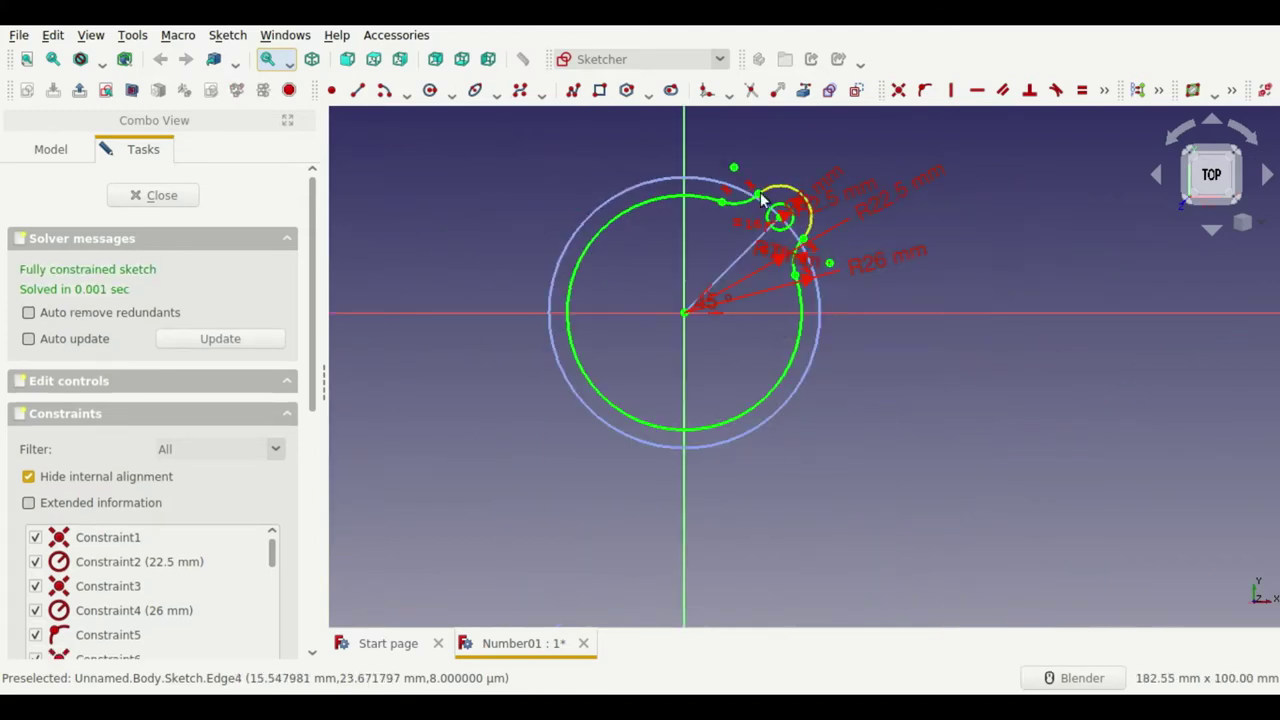
scroll(735, 198, up, 5)
key(ctrl+s)
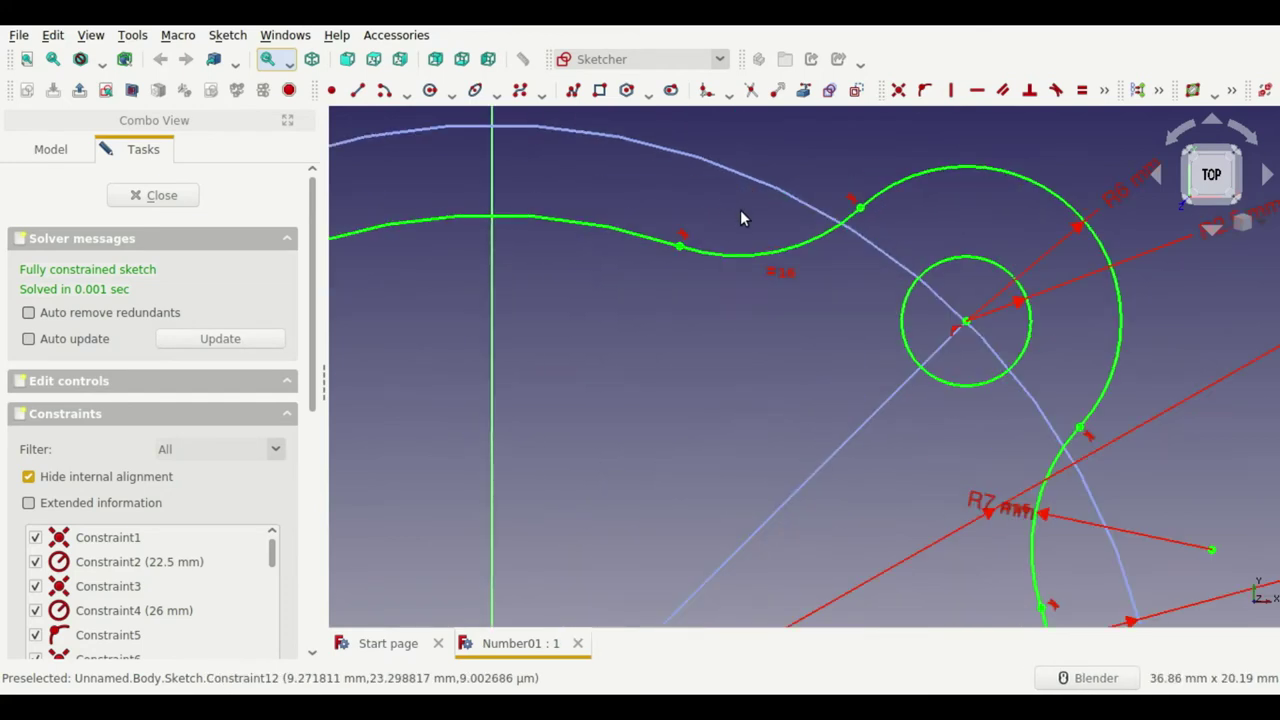
click(760, 253)
click(957, 168)
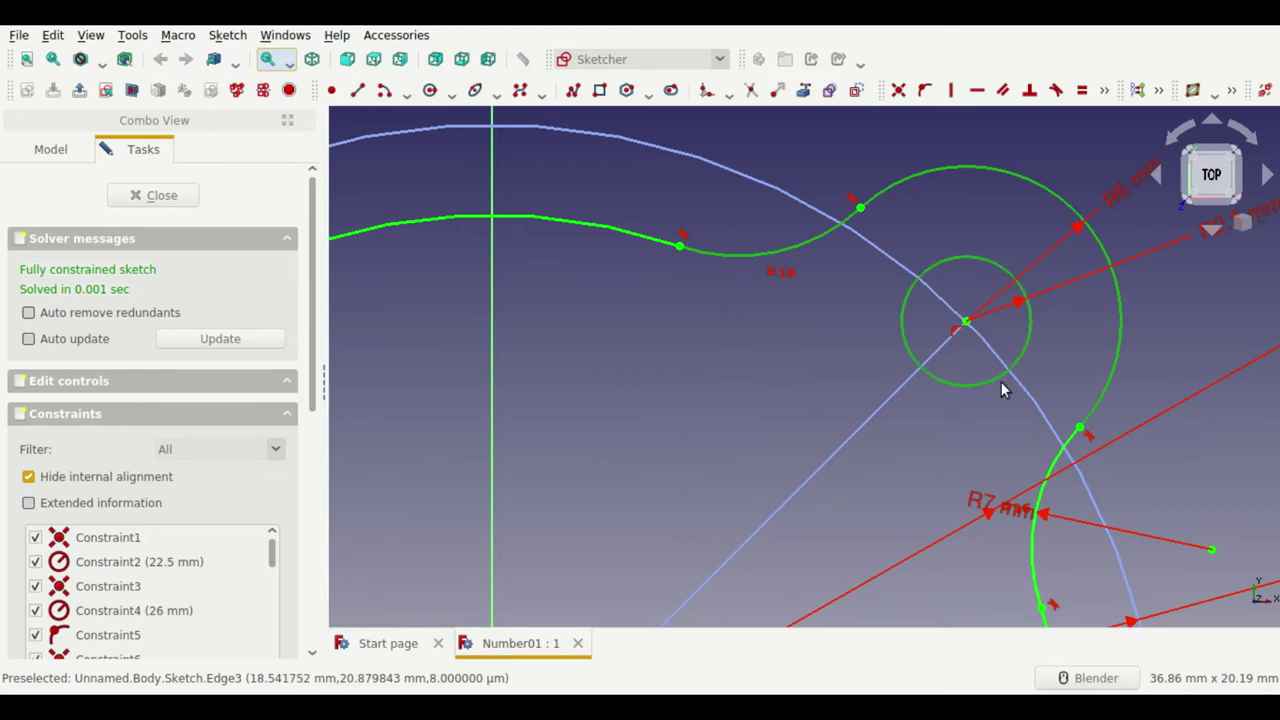
scroll(1143, 350, down, 3)
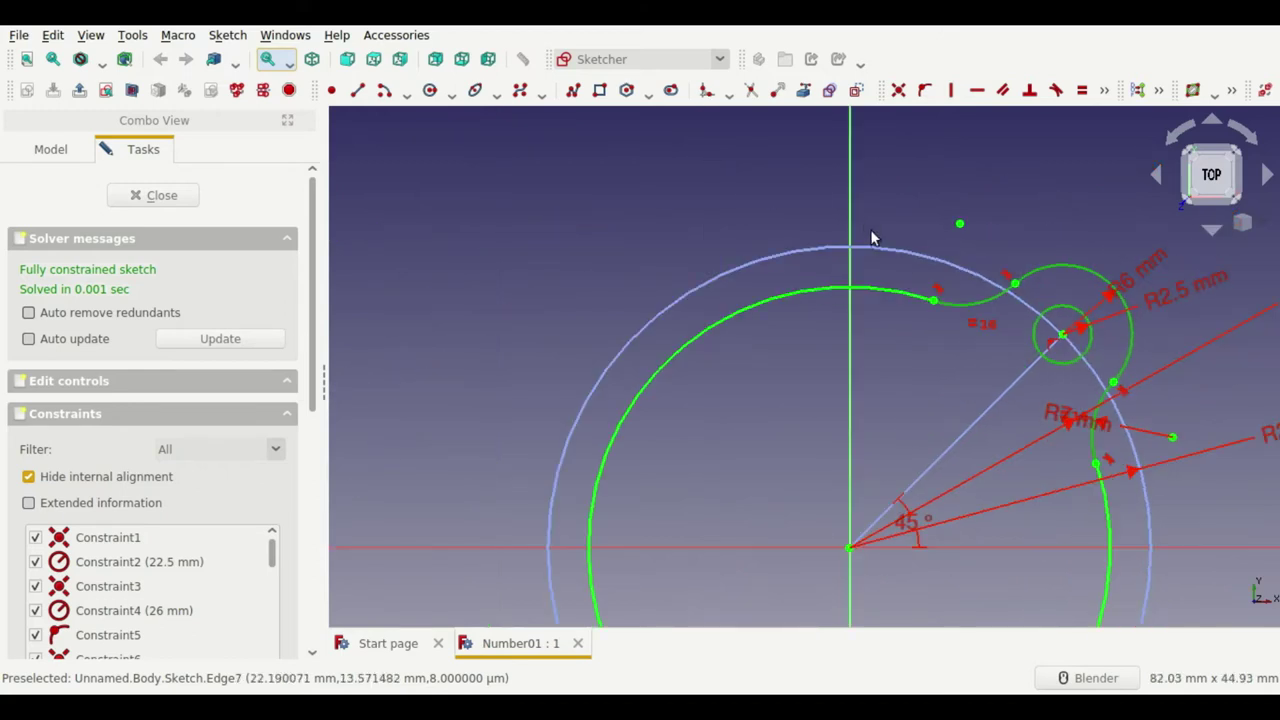
Step: Mirror the selected lobe and bolt hole across the vertical axis
click(1138, 90)
click(1042, 145)
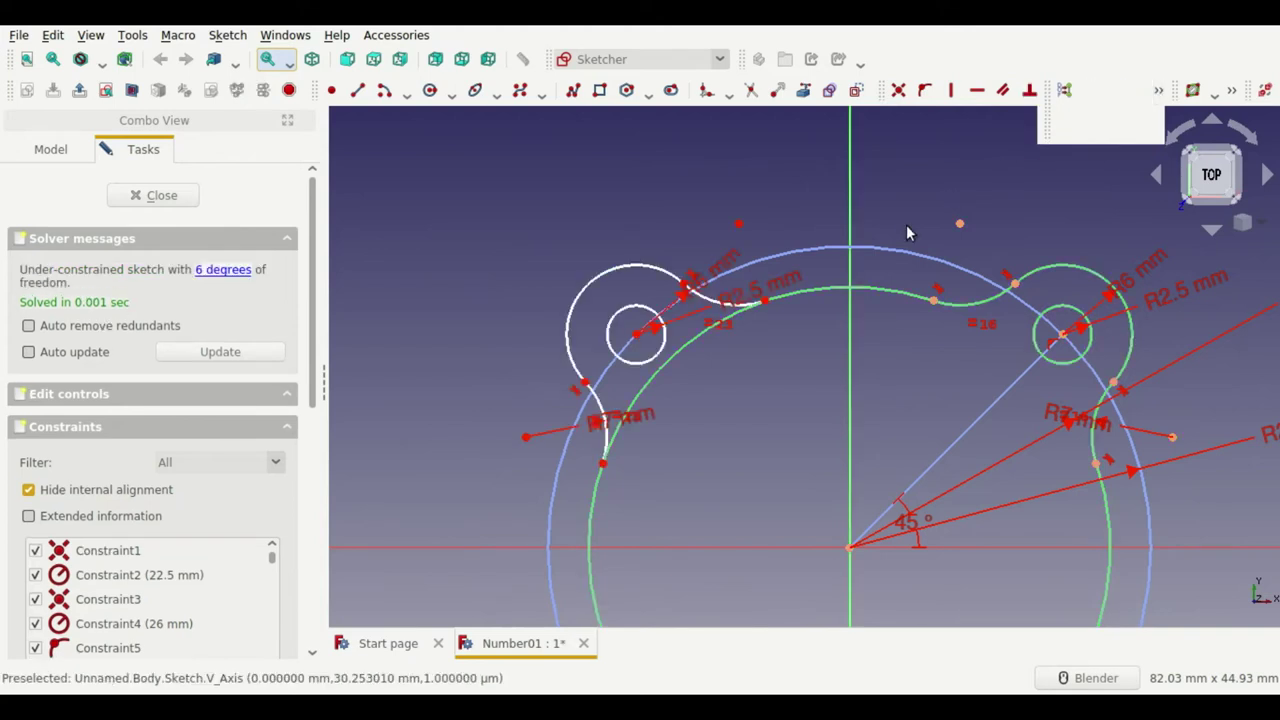
scroll(640, 230, down, 3)
scroll(620, 335, up, 2)
scroll(626, 330, up, 4)
scroll(625, 340, down, 4)
scroll(640, 310, up, 5)
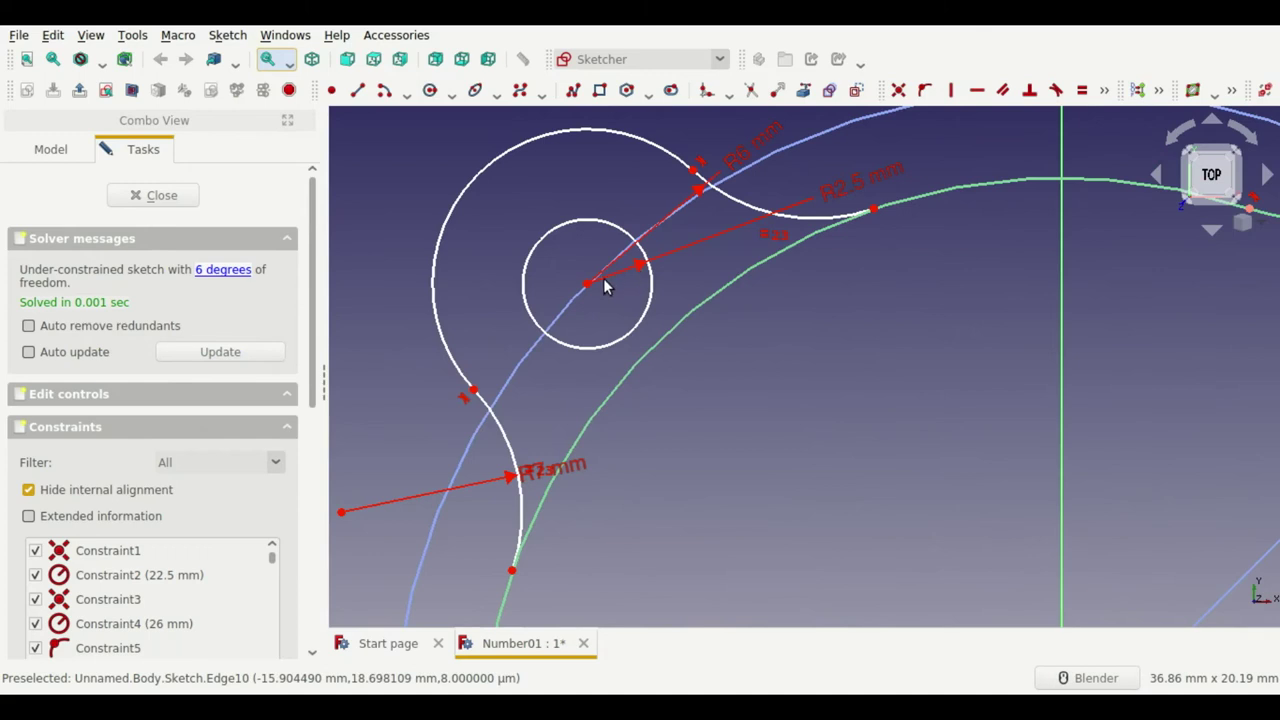
Step: Constrain the copied bolt-hole centre onto the 26 mm bolt circle
drag(587, 284, 590, 259)
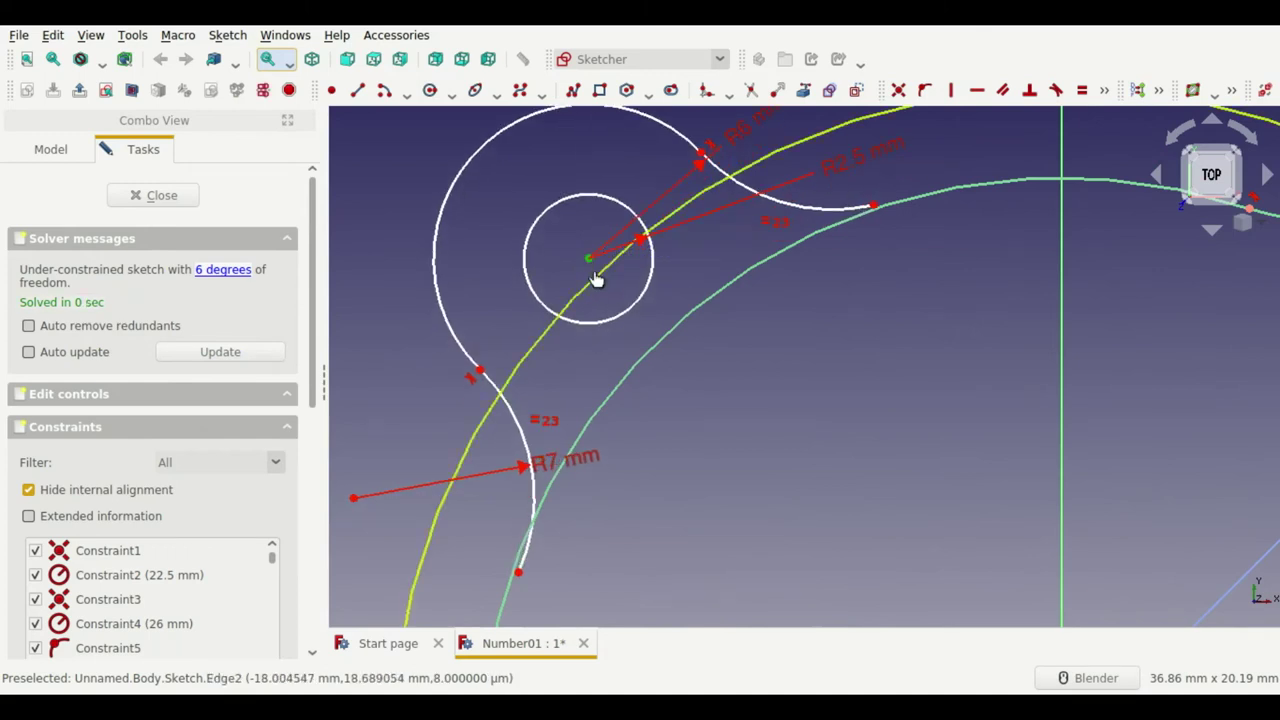
key(o)
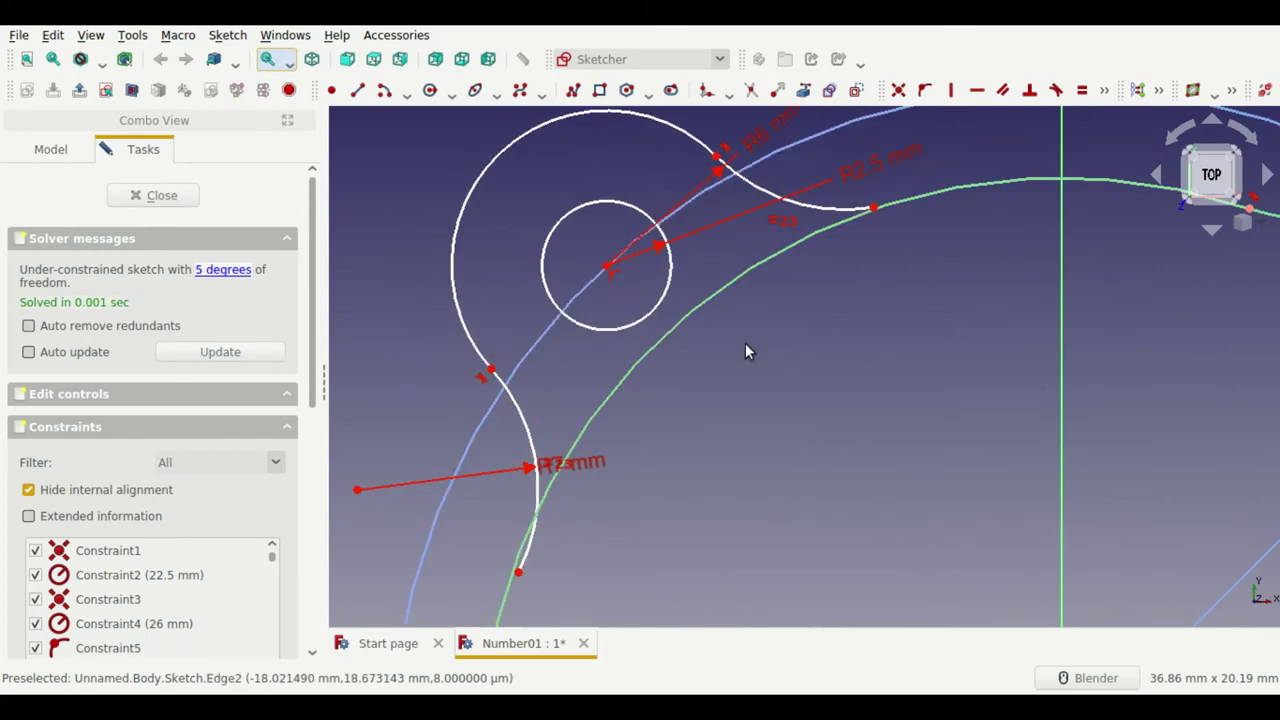
scroll(538, 320, down, 2)
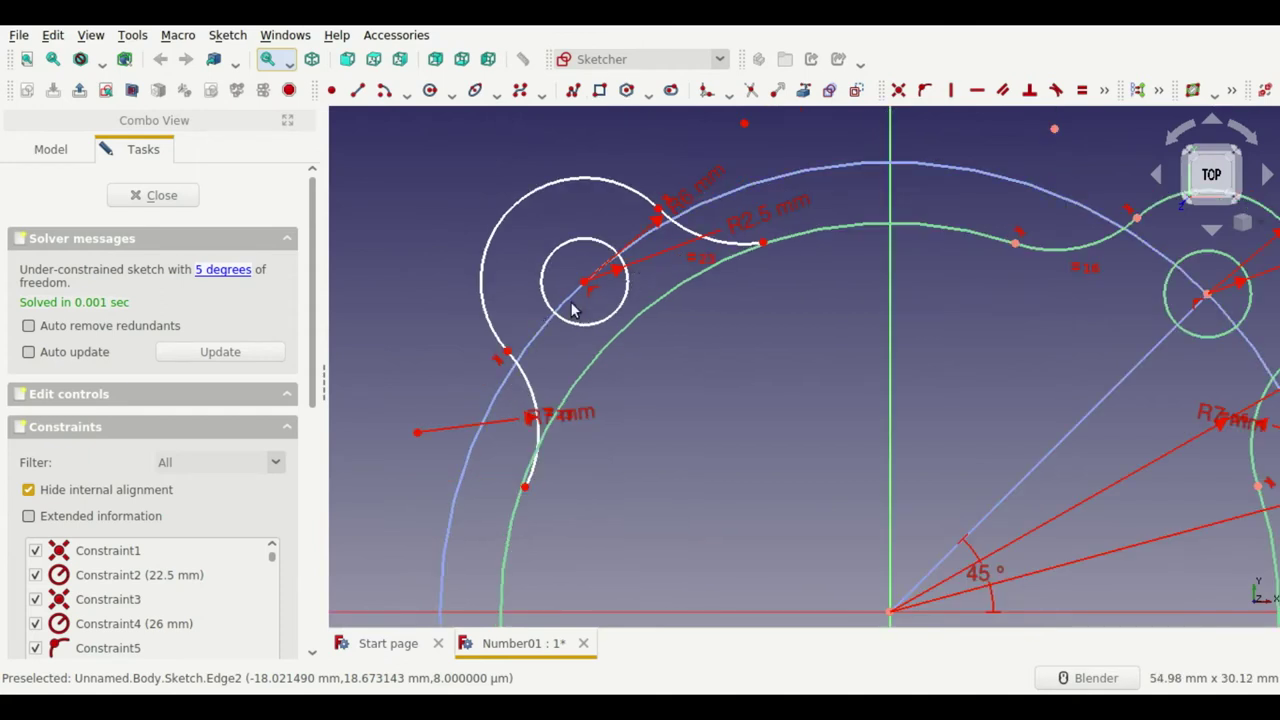
Step: Move the R7, R6 and R2.5 mm dimensions clear of the copied lobe
drag(531, 417, 488, 419)
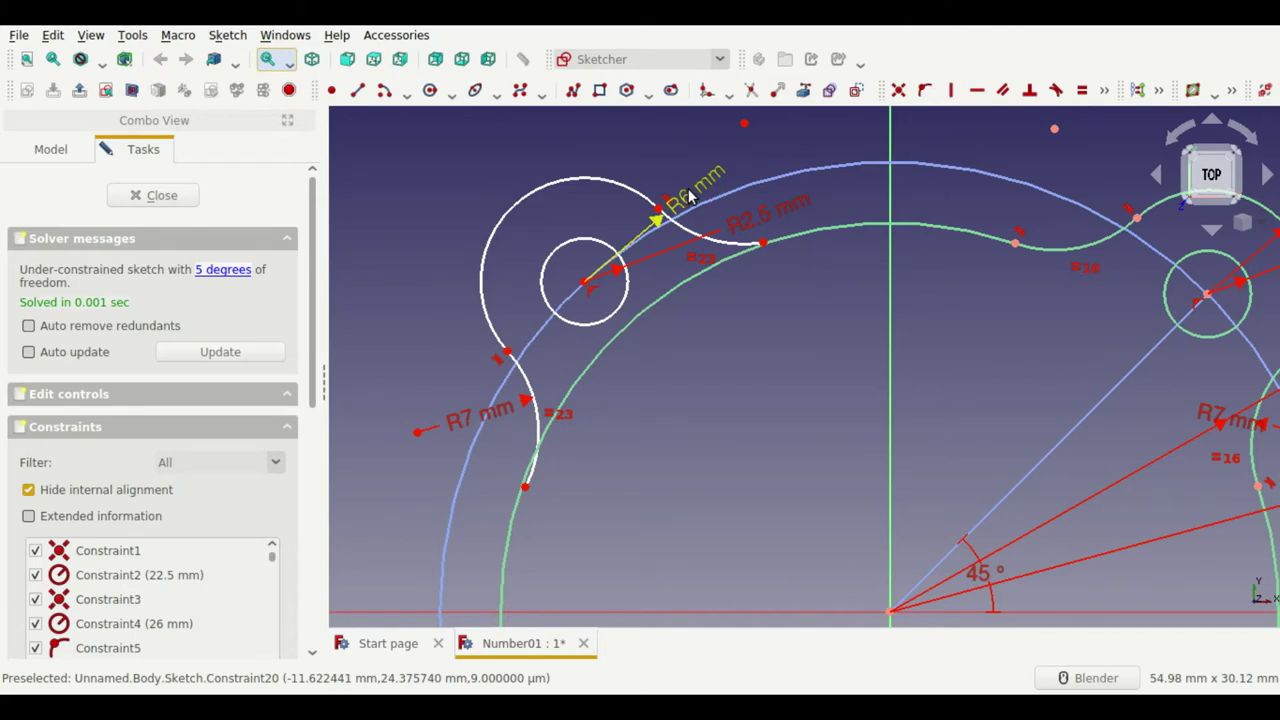
drag(690, 198, 423, 177)
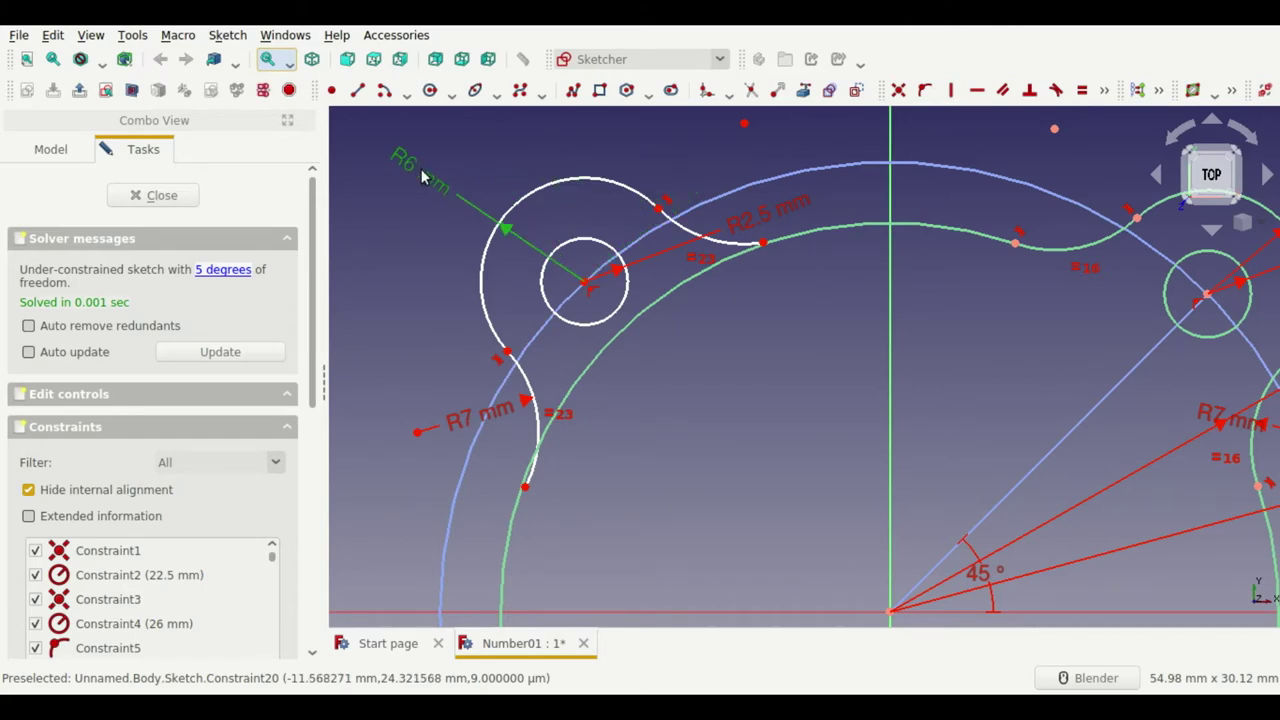
drag(740, 215, 520, 157)
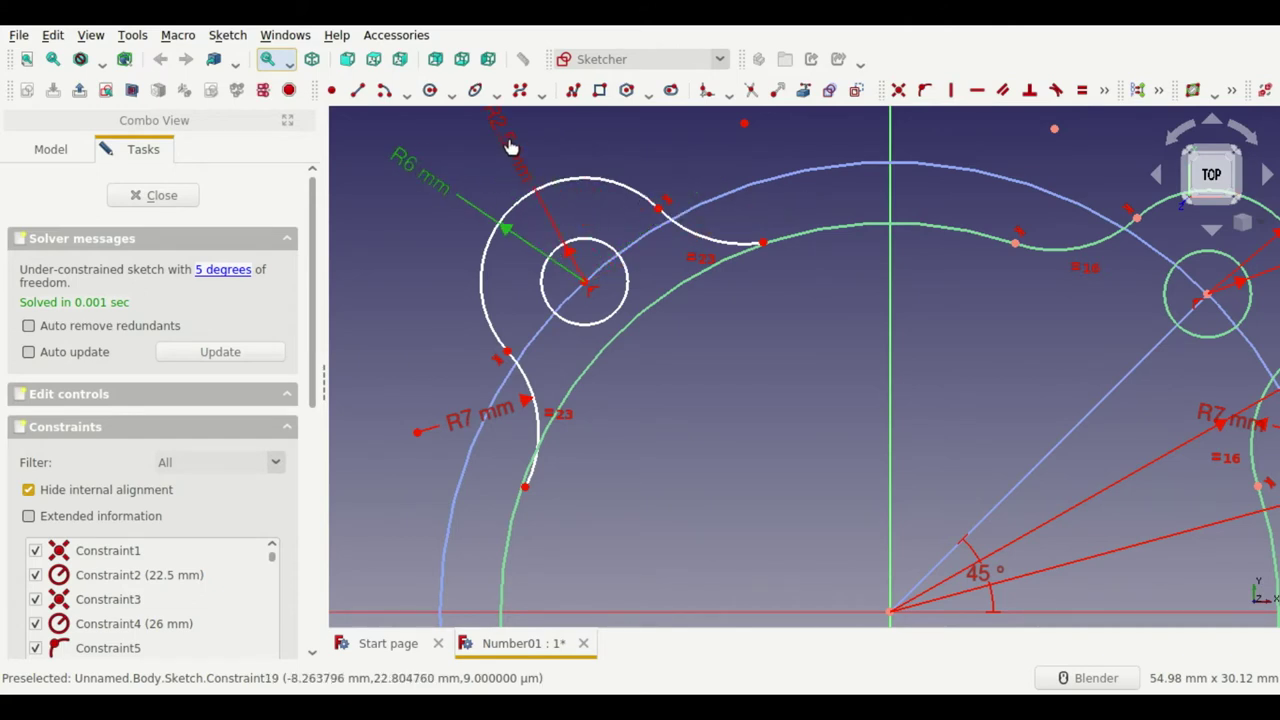
scroll(770, 250, up, 3)
scroll(745, 230, up, 2)
Step: Attach both ends of the mirrored lobe arc onto the main outline
drag(741, 228, 750, 242)
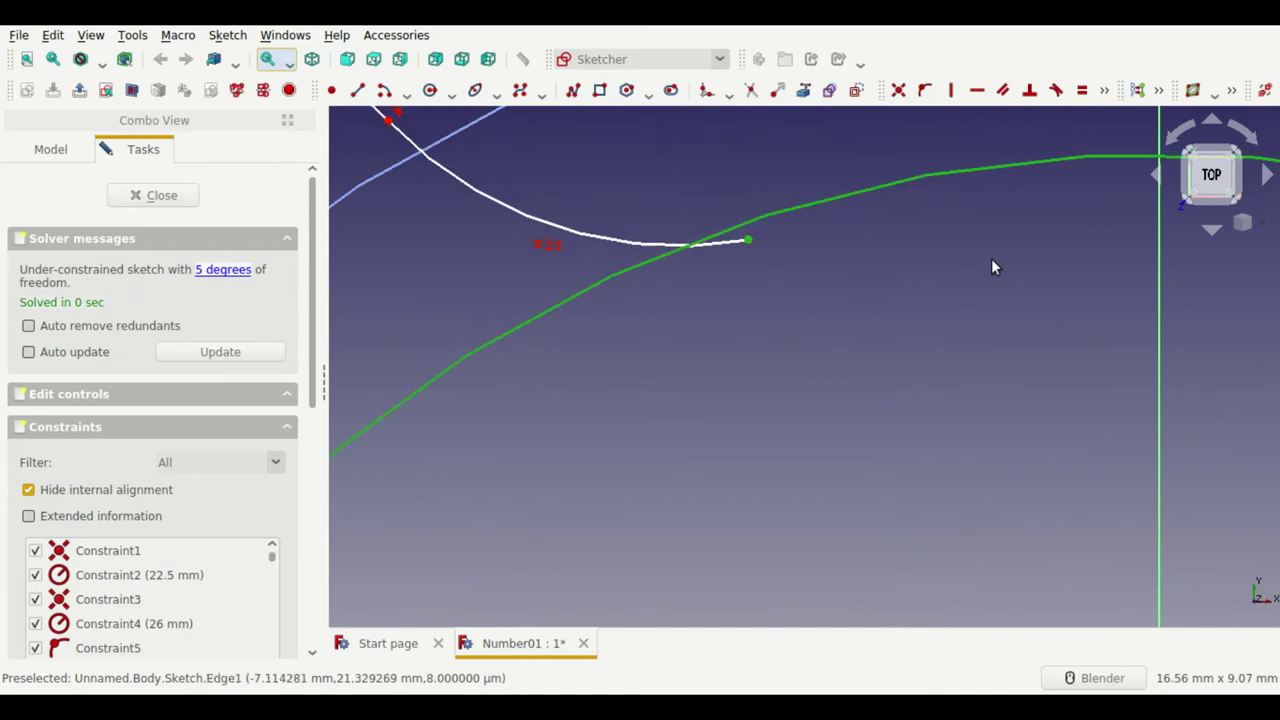
key(o)
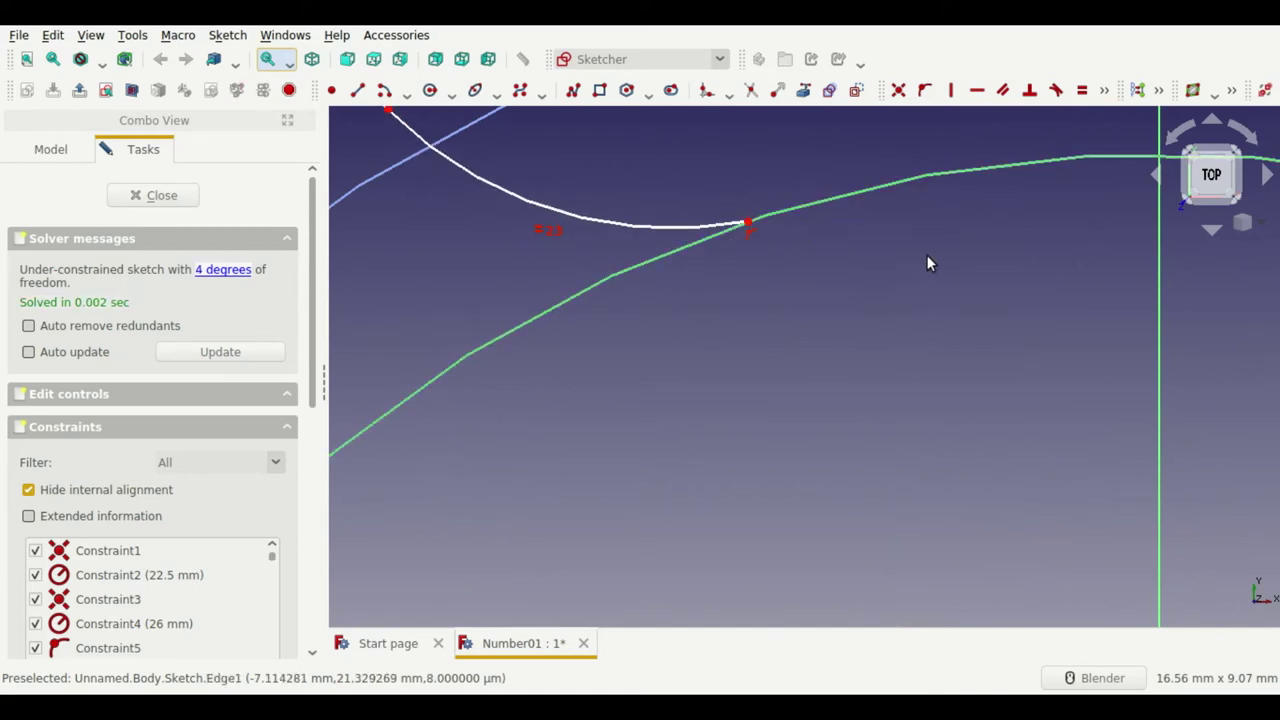
scroll(914, 260, down, 3)
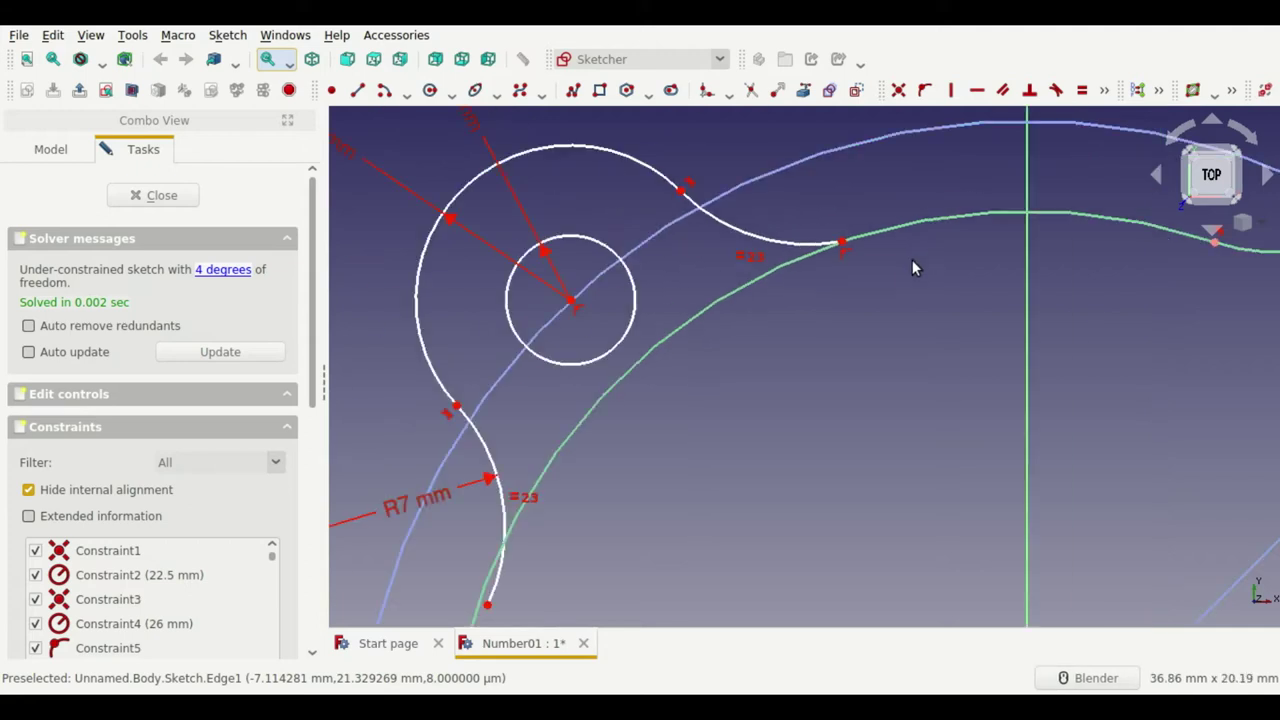
click(488, 605)
click(480, 614)
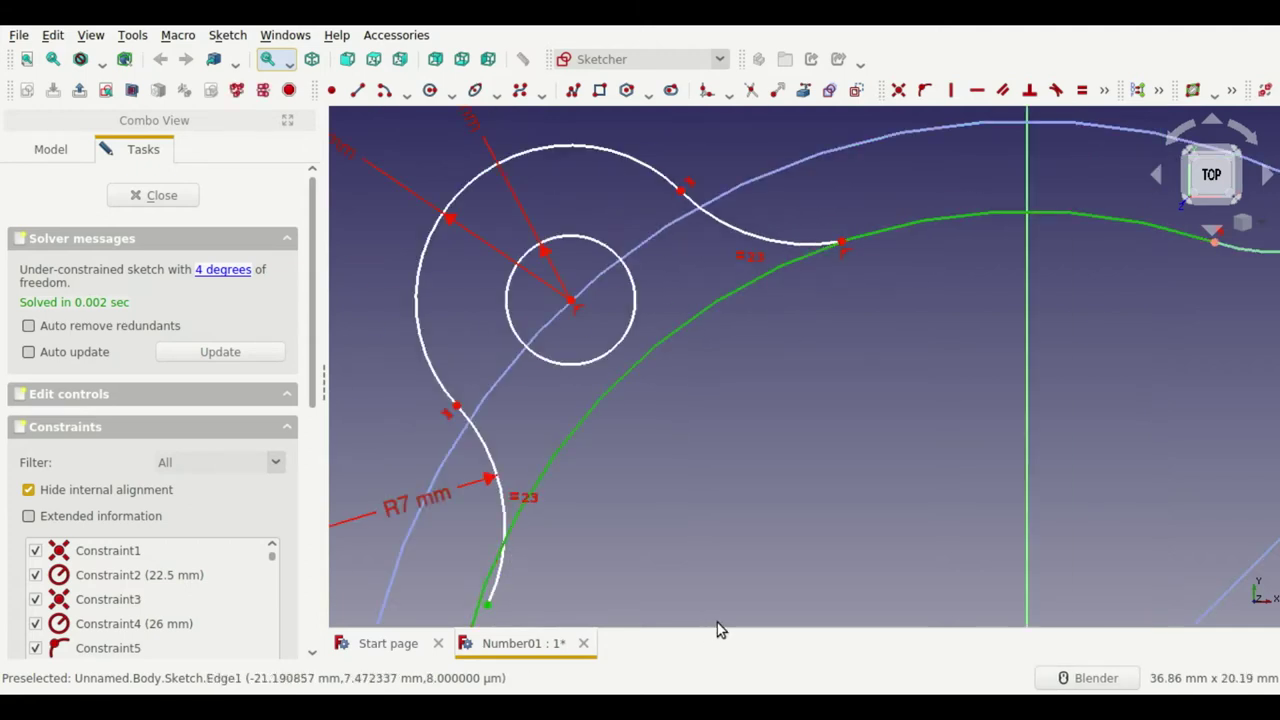
key(o)
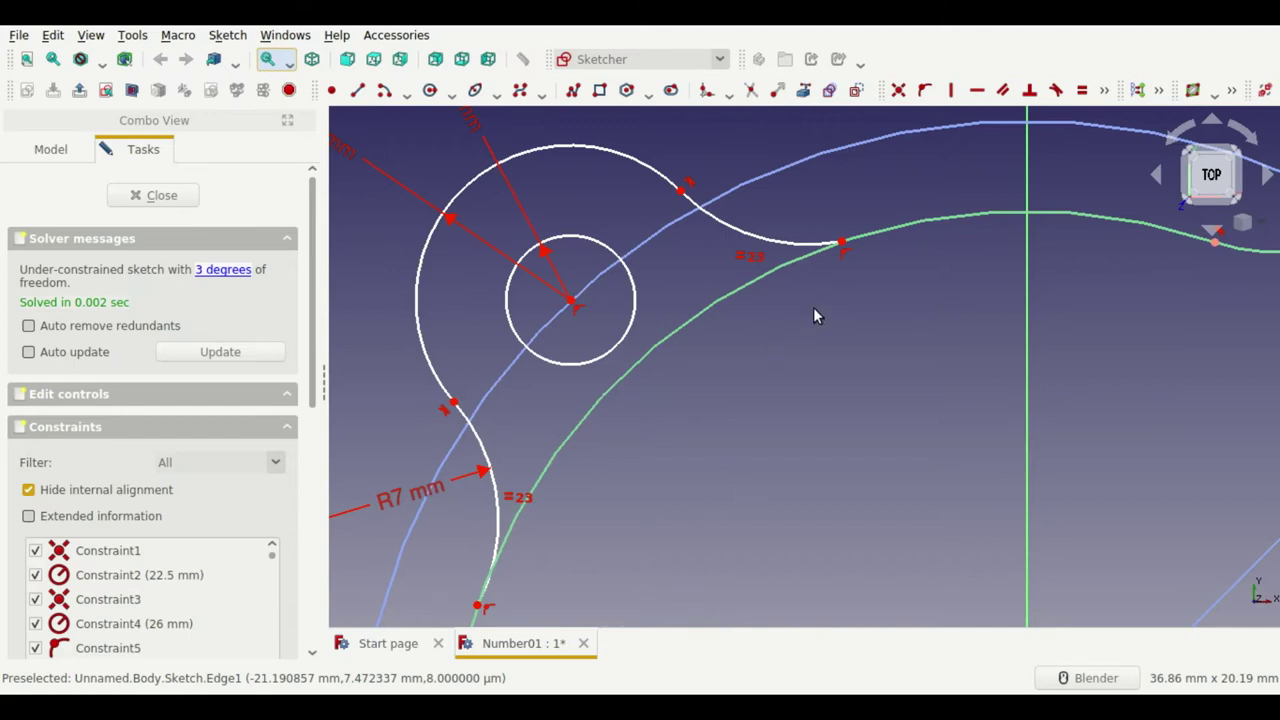
scroll(813, 307, down, 3)
scroll(812, 304, up, 2)
scroll(765, 278, up, 3)
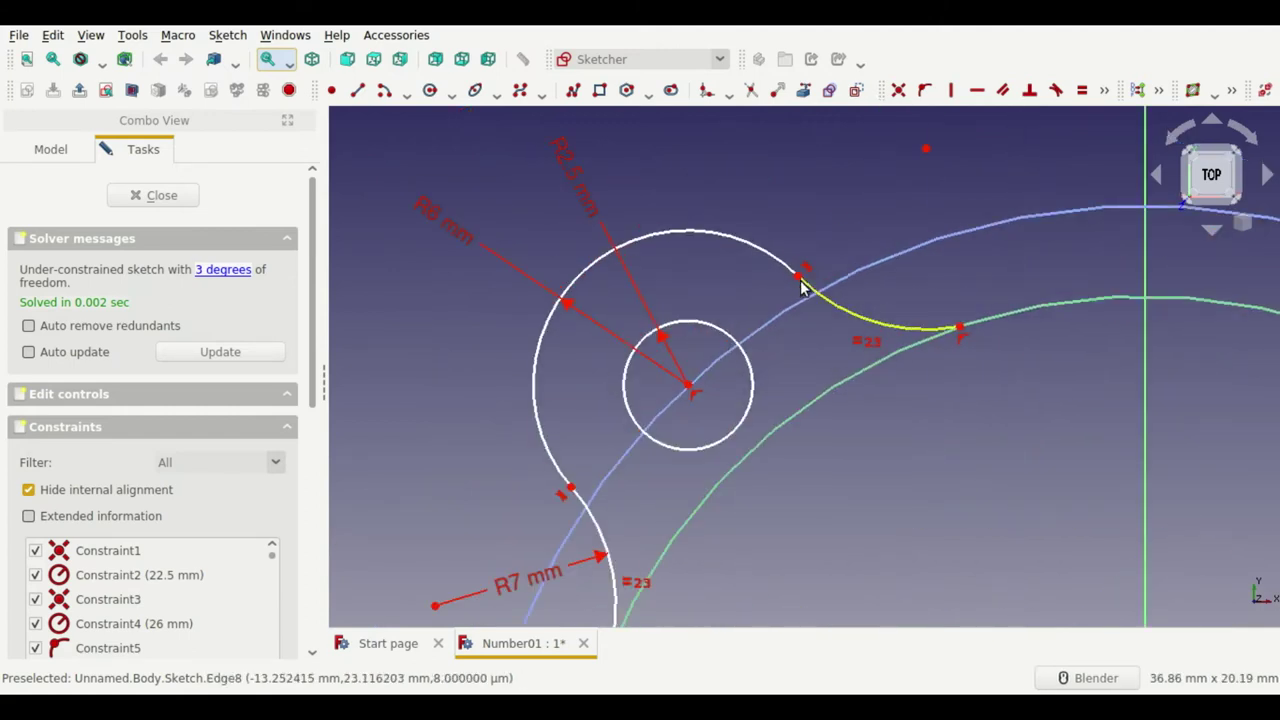
drag(811, 308, 794, 294)
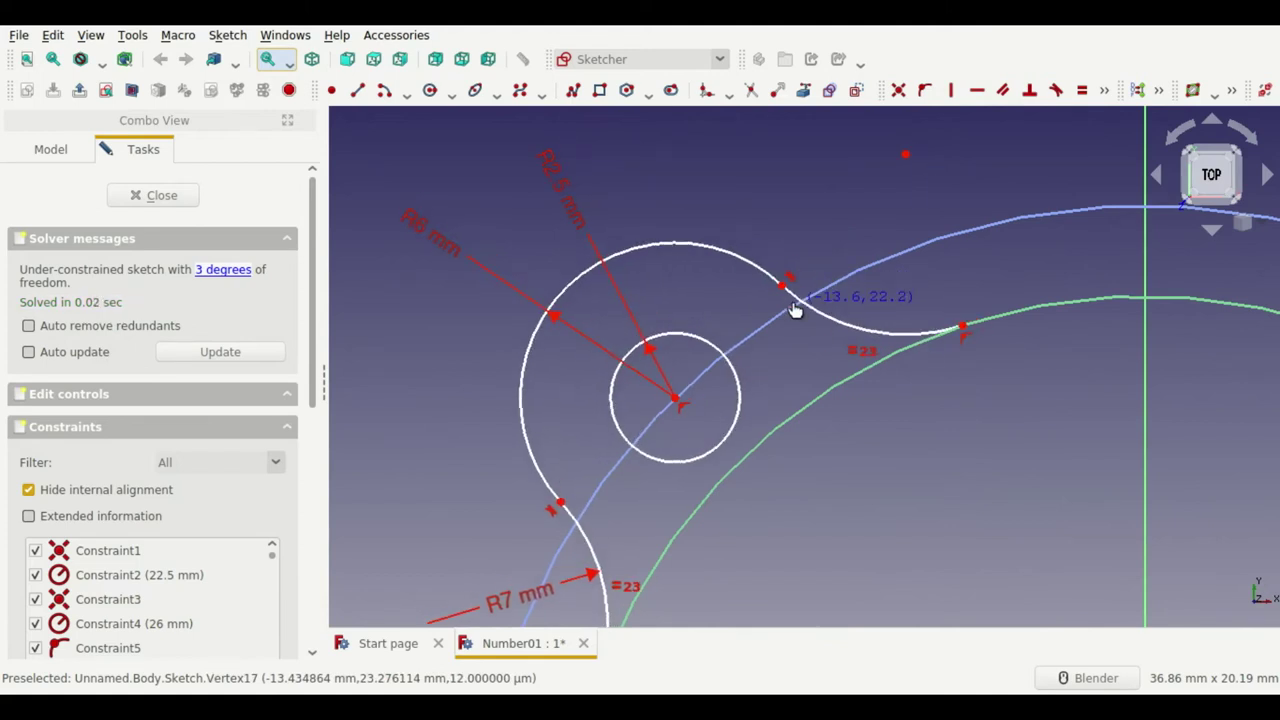
Step: Trim the outline piece under the lobe and make the lobe arc tangent to the outline
click(750, 90)
click(790, 415)
click(940, 333)
click(992, 318)
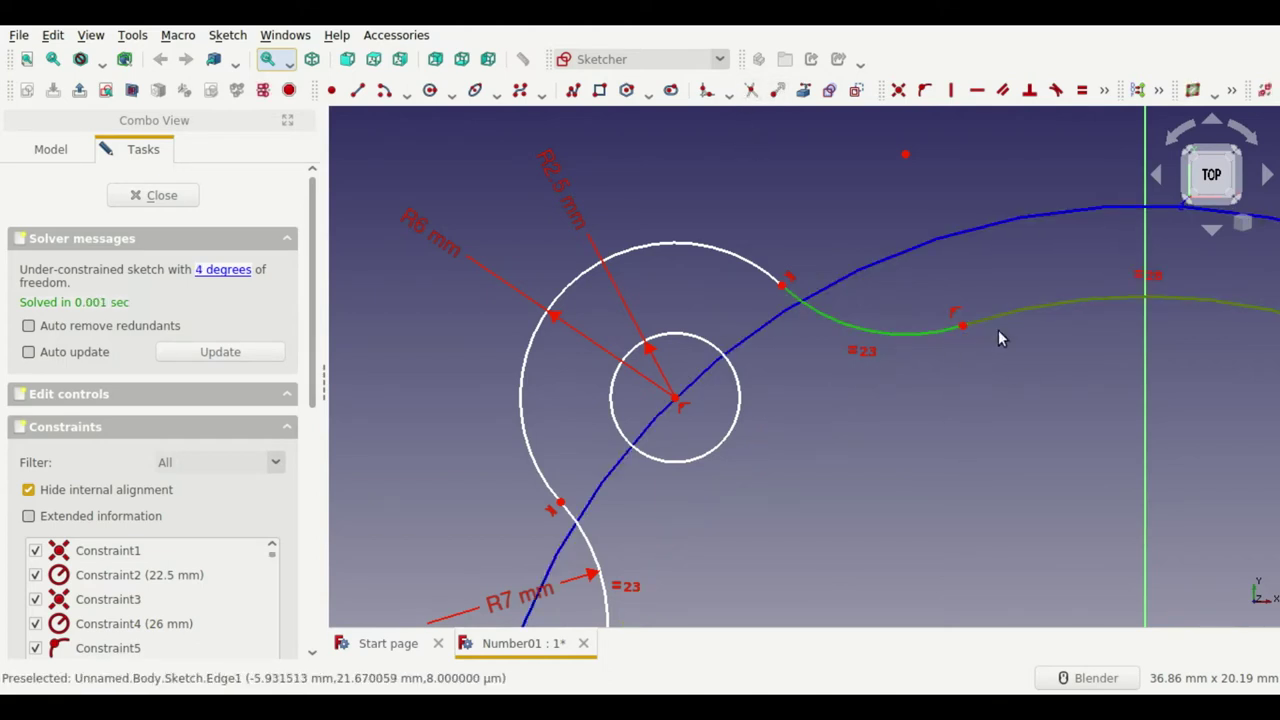
key(t)
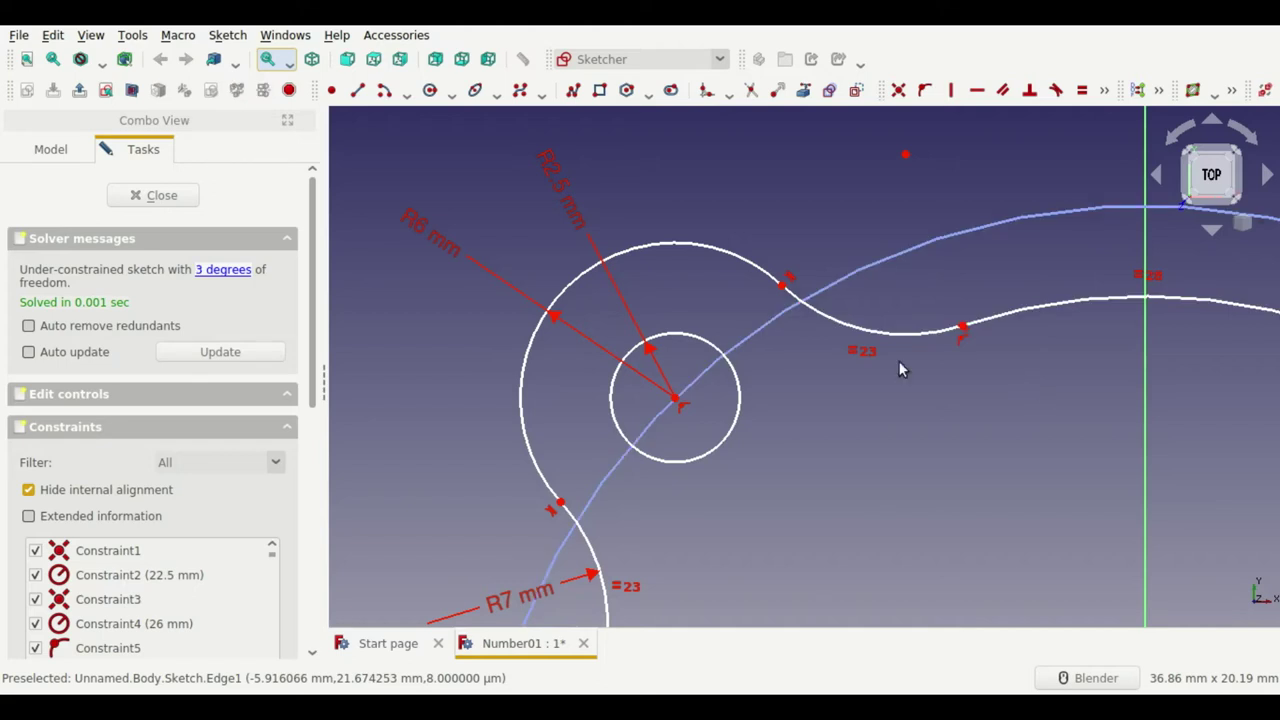
scroll(818, 202, down, 4)
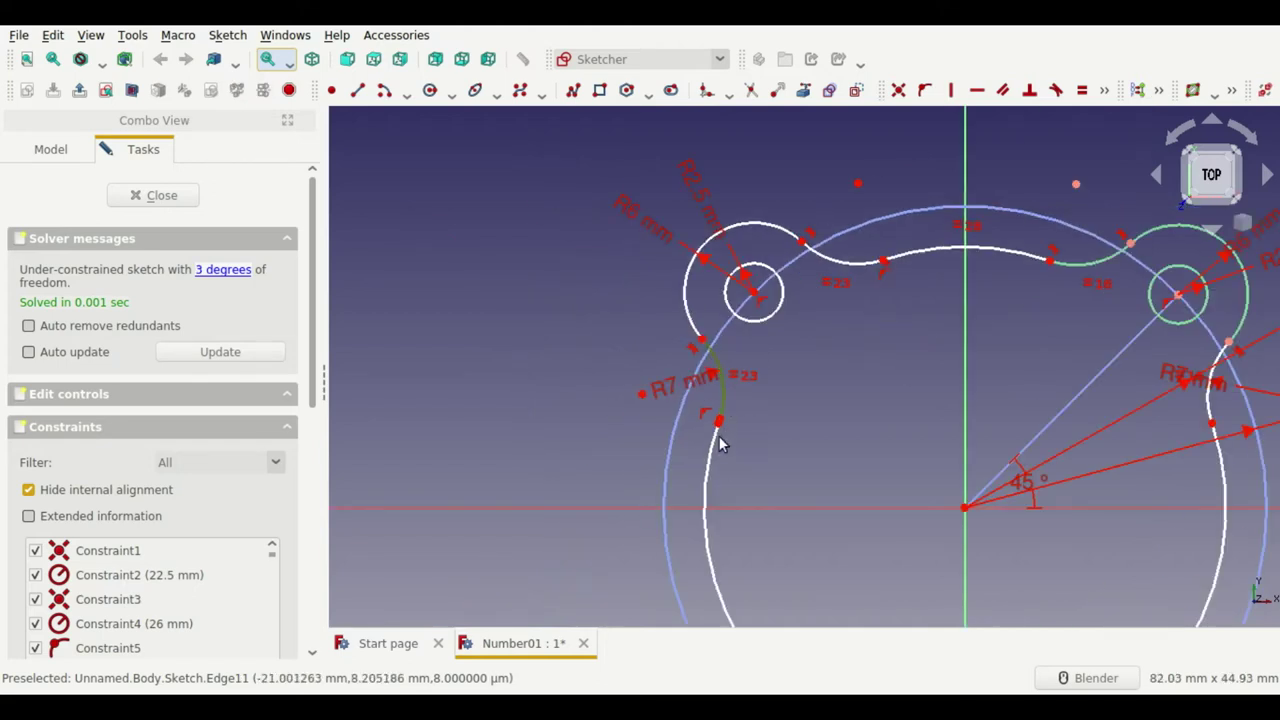
Step: Delete the two endpoint constraints at the gap and make the endpoints coincident
scroll(724, 423, up, 3)
scroll(726, 425, up, 2)
scroll(700, 424, up, 2)
scroll(574, 418, up, 2)
drag(600, 475, 629, 369)
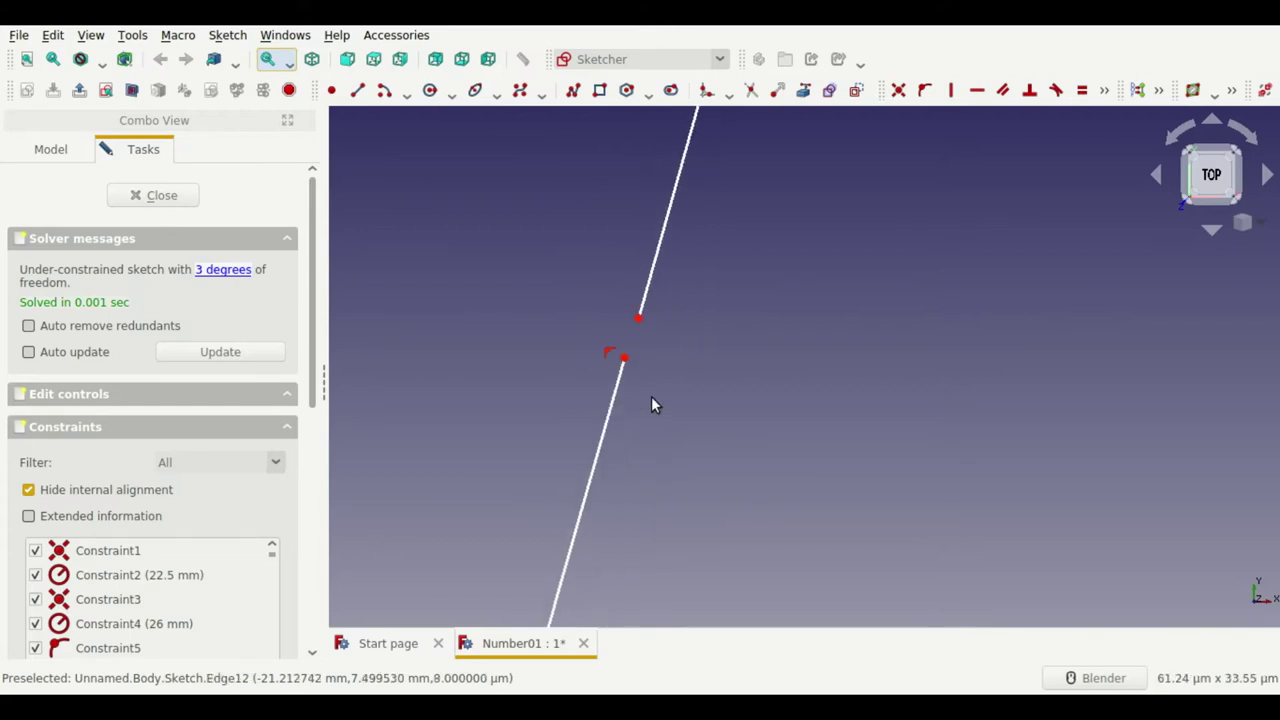
click(612, 356)
key(Delete)
click(646, 320)
key(Delete)
click(638, 319)
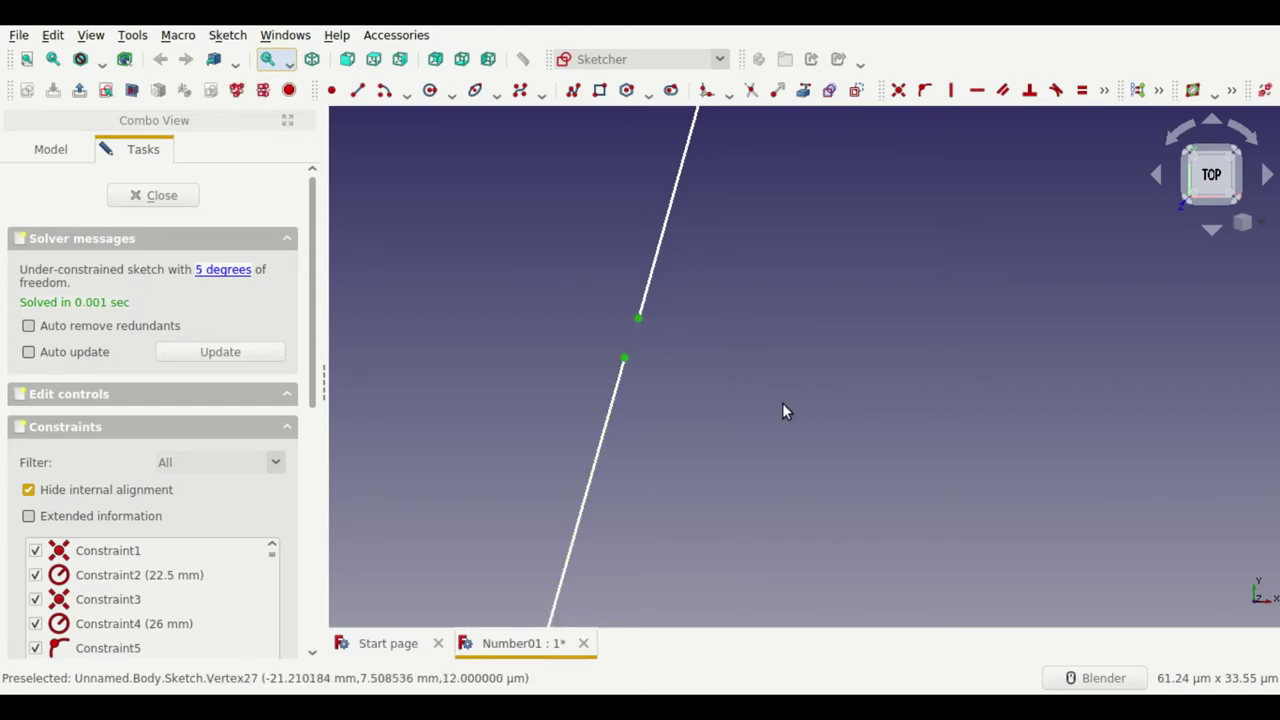
key(c)
Step: Make the two curve segments tangent at their shared point
click(640, 328)
click(612, 404)
key(t)
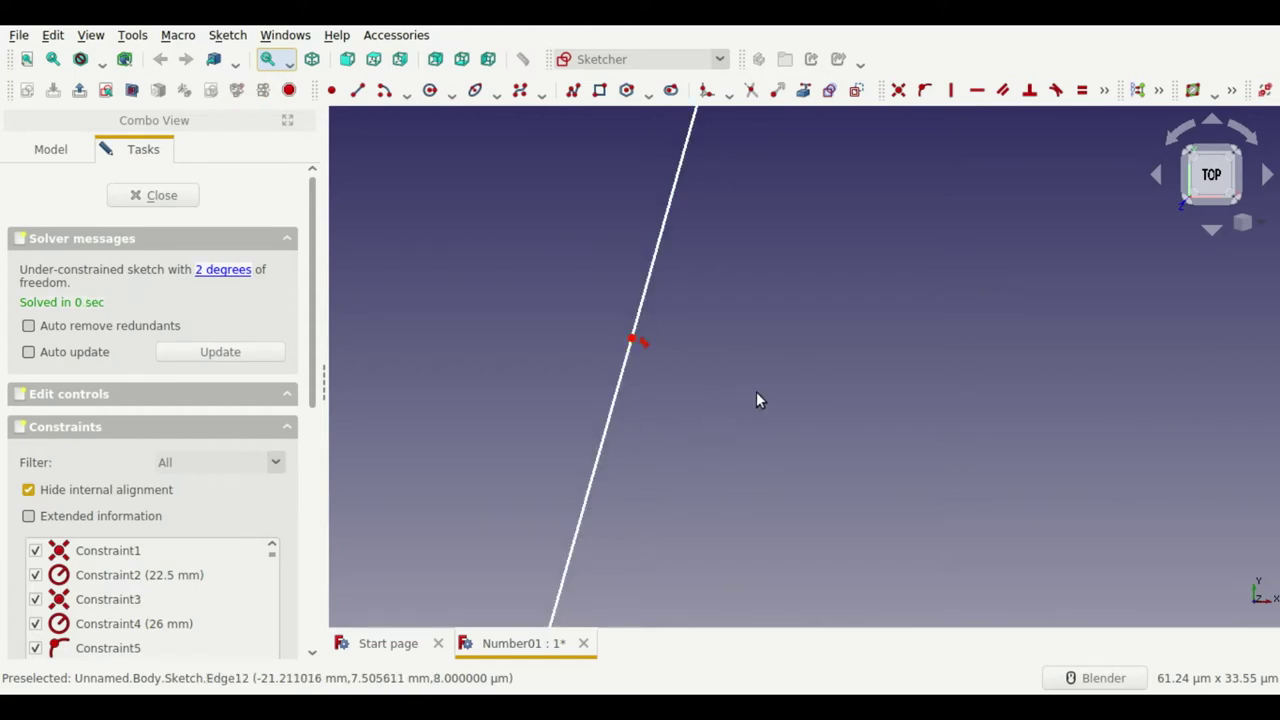
scroll(797, 400, down, 5)
scroll(612, 450, down, 2)
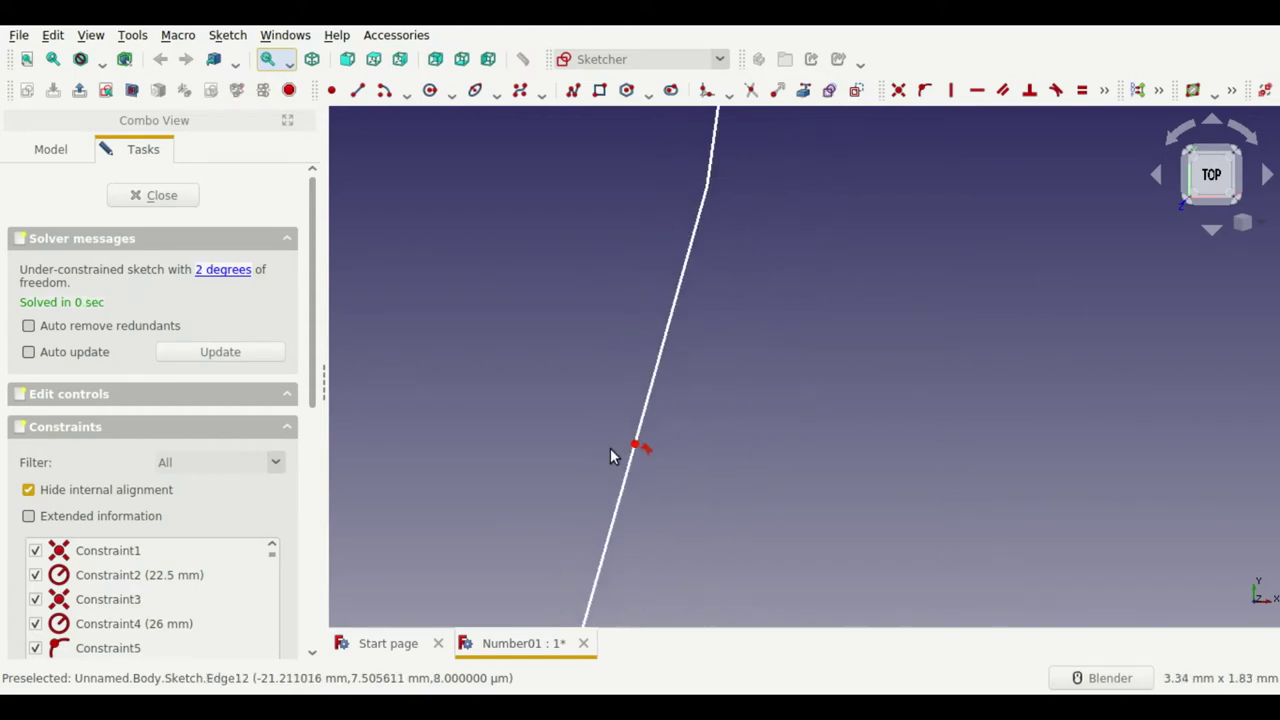
scroll(612, 450, down, 3)
scroll(612, 450, down, 3)
scroll(612, 452, down, 2)
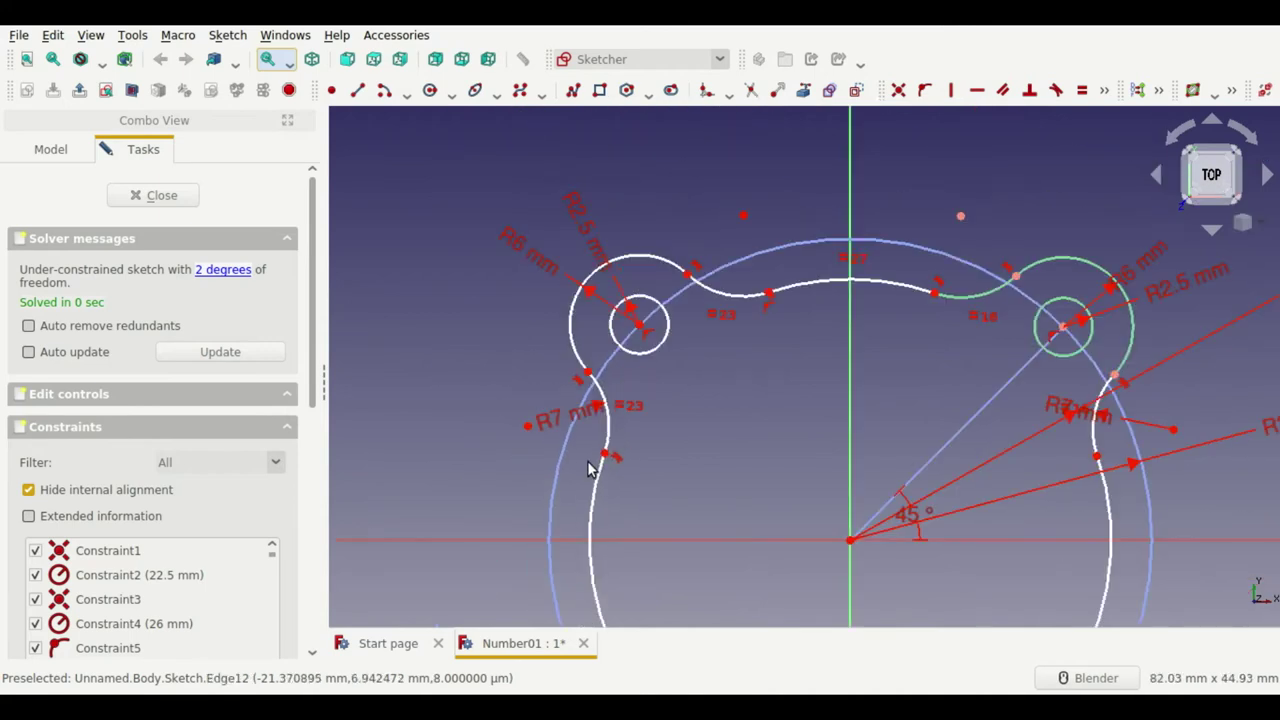
scroll(797, 300, up, 3)
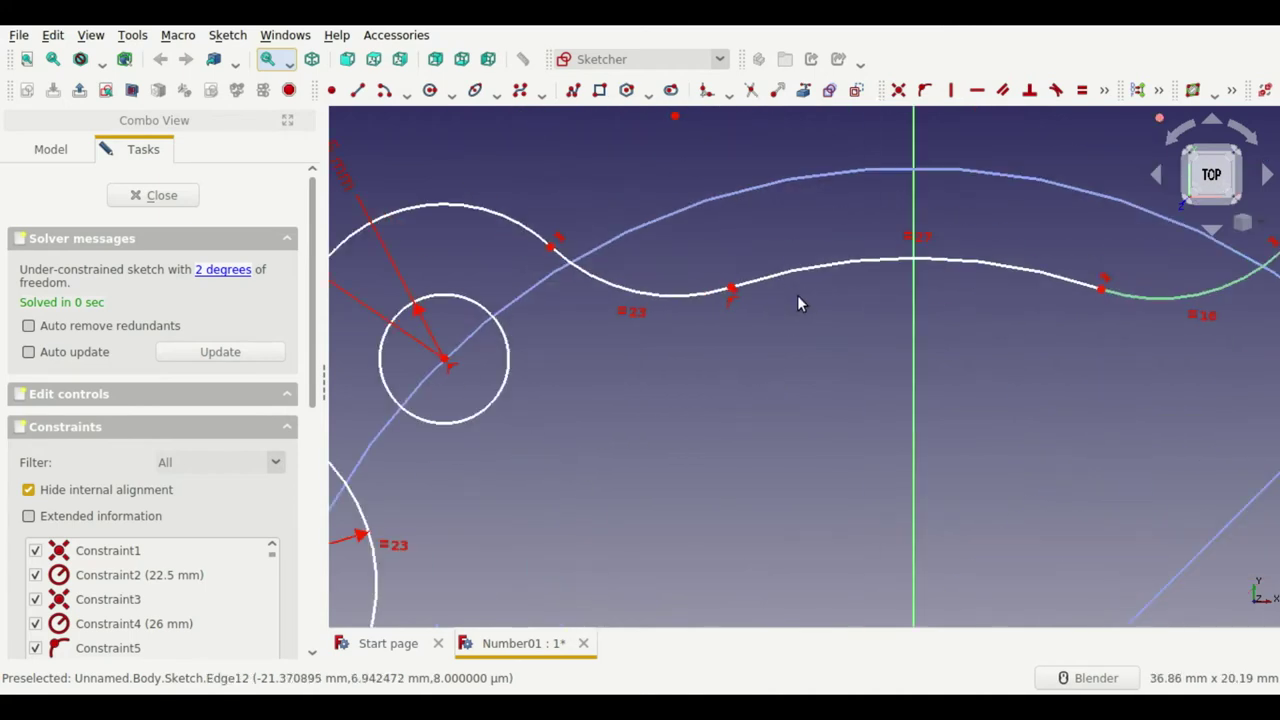
scroll(715, 305, down, 3)
Step: Try constraining two top-curve endpoints near the right lobe, then undo the conflicting constraint
click(890, 305)
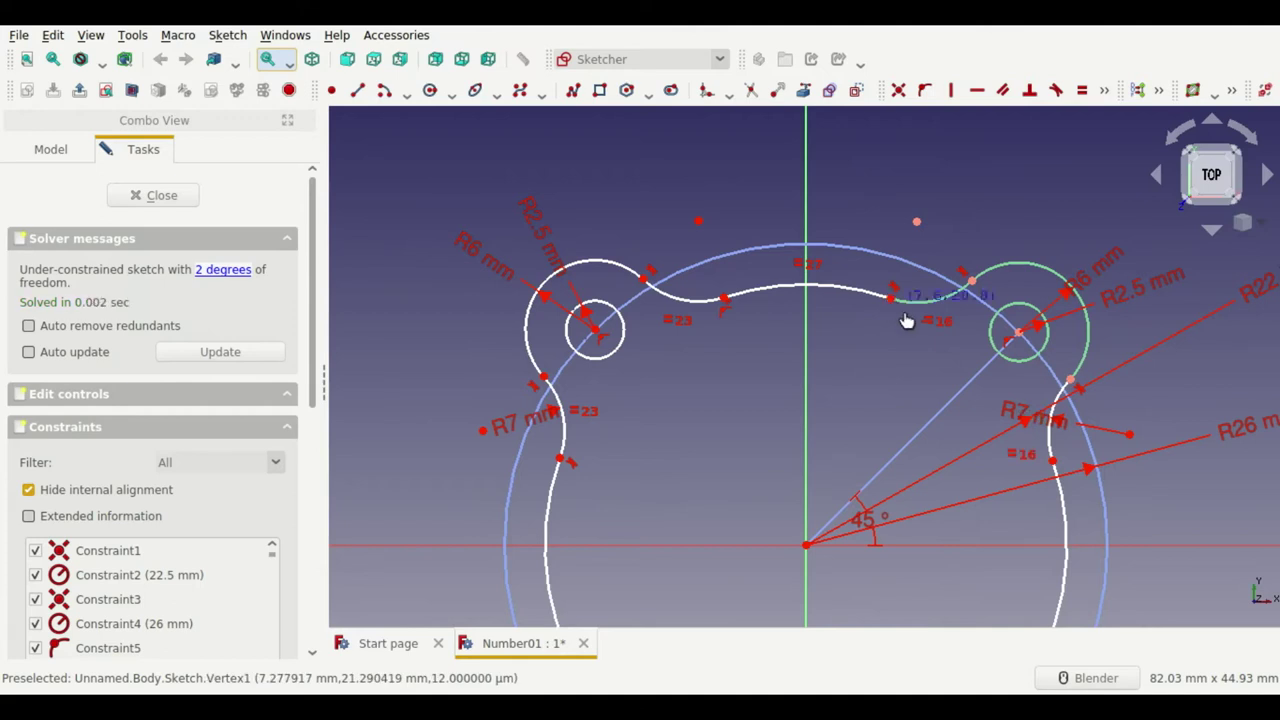
click(724, 299)
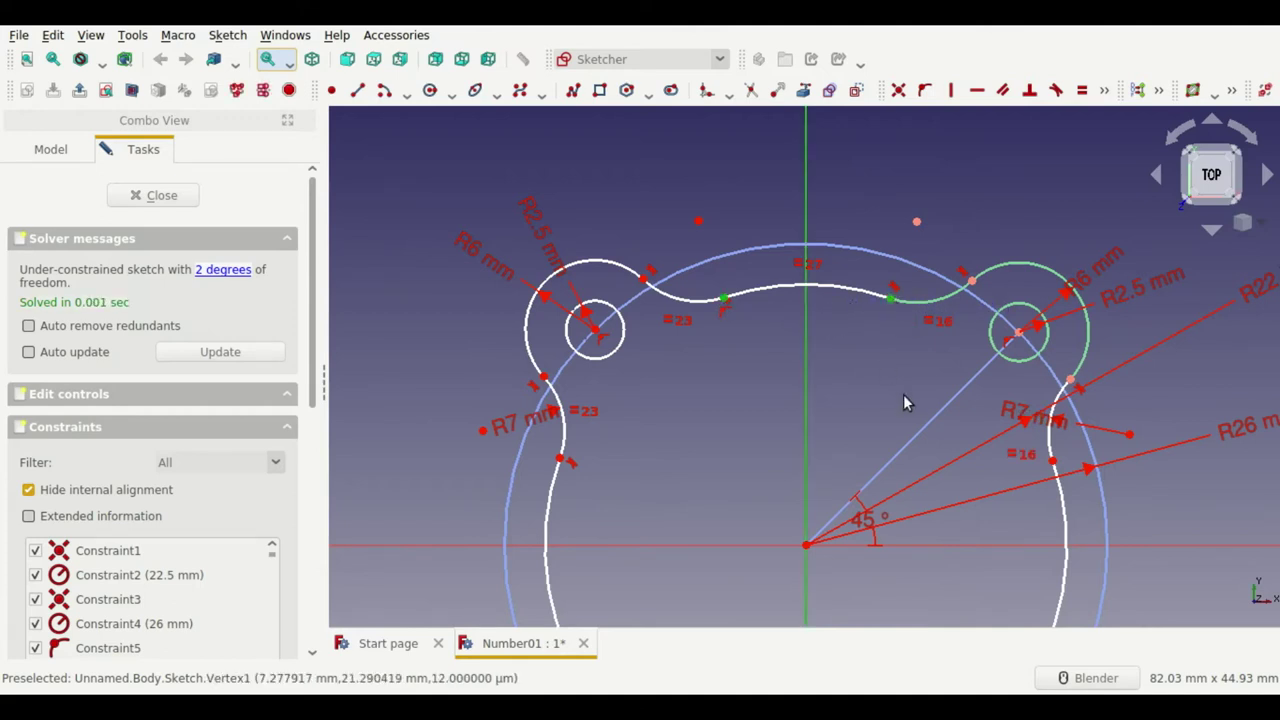
key(s)
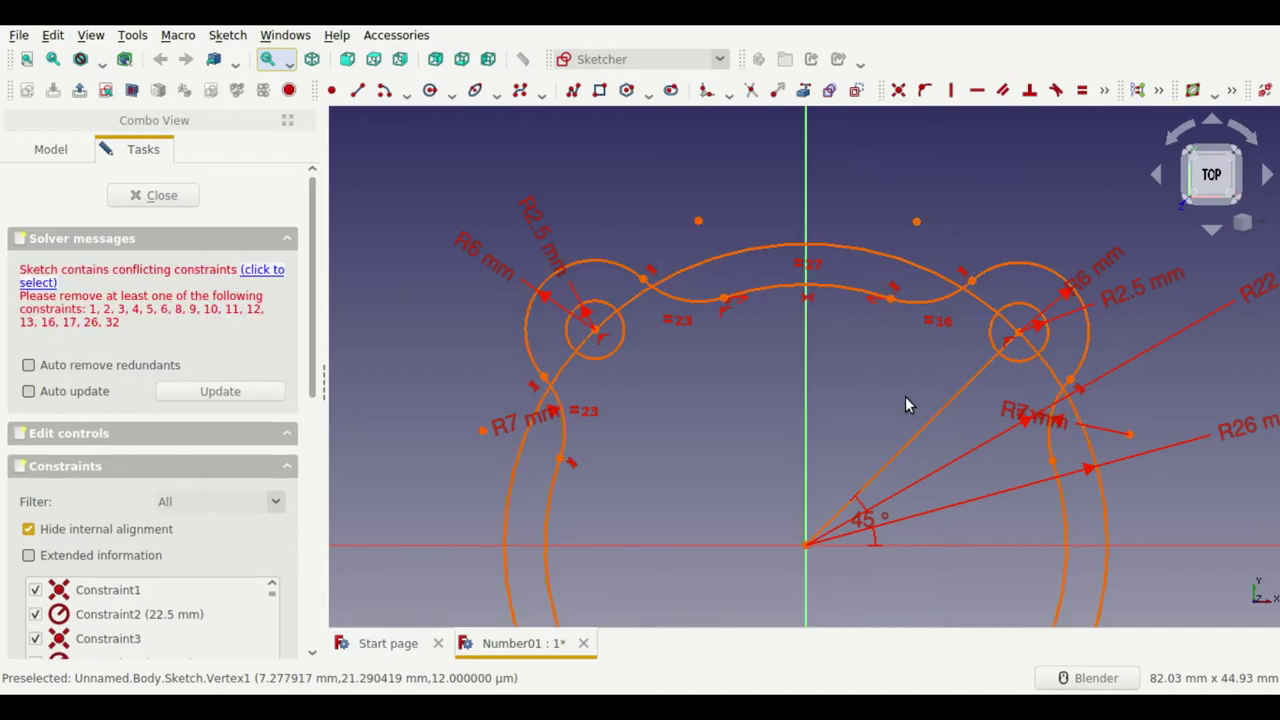
key(ctrl+z)
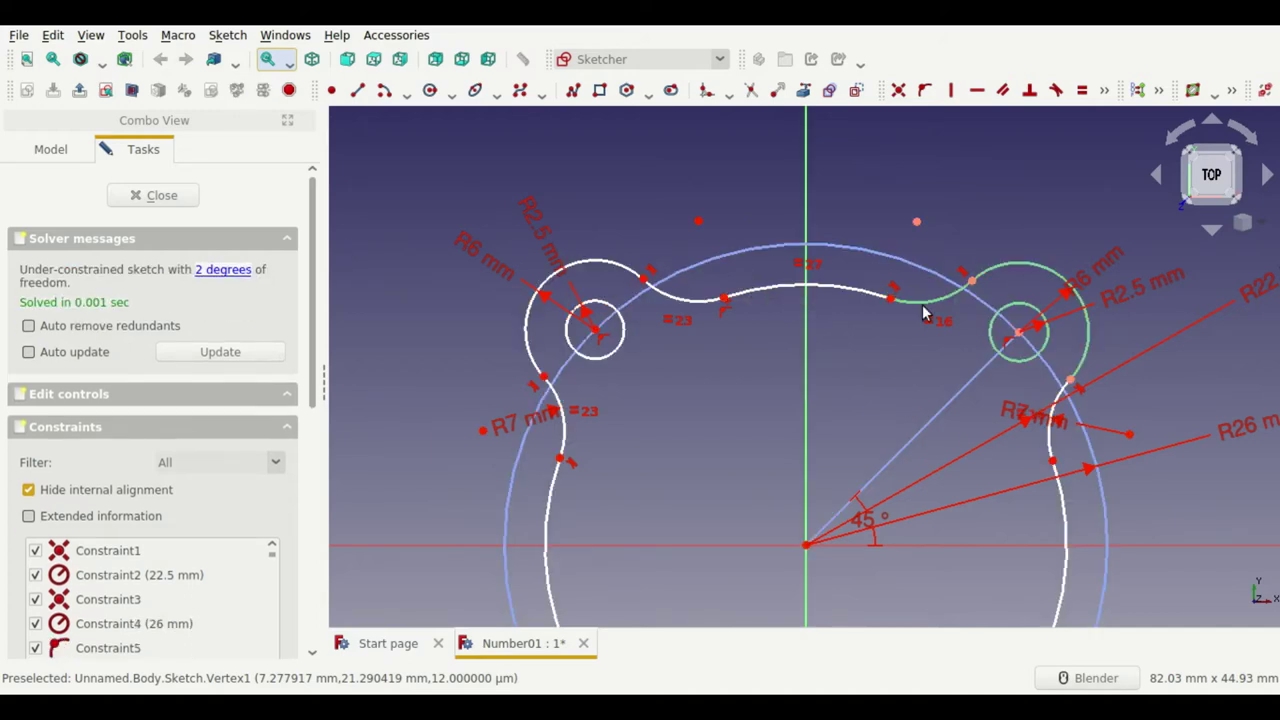
scroll(924, 314, up, 2)
scroll(920, 314, up, 3)
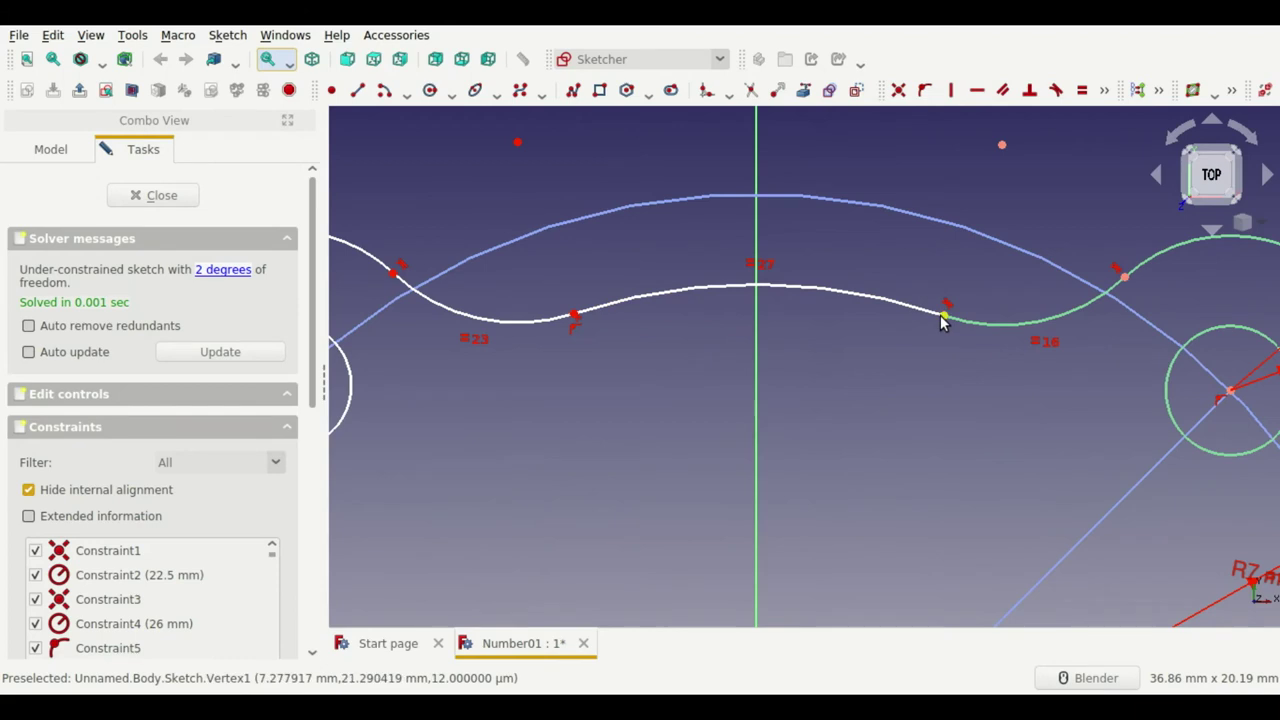
scroll(669, 249, down, 2)
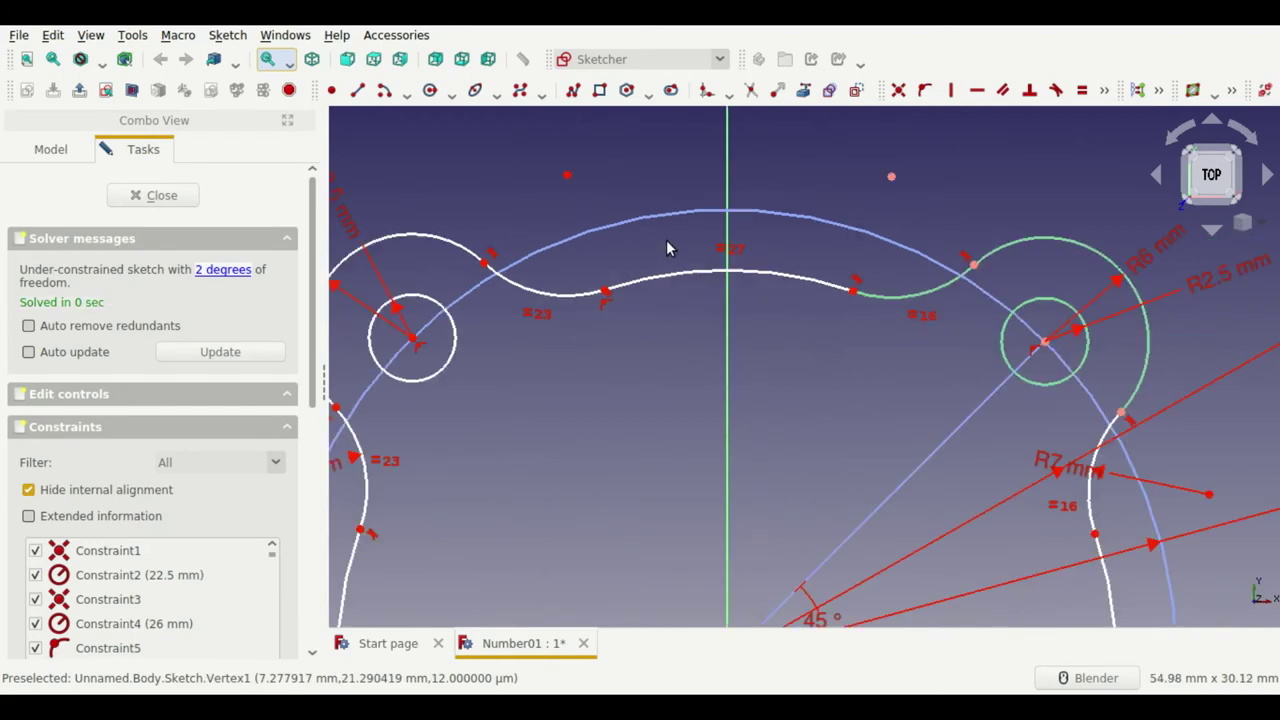
scroll(667, 247, down, 4)
scroll(634, 286, down, 4)
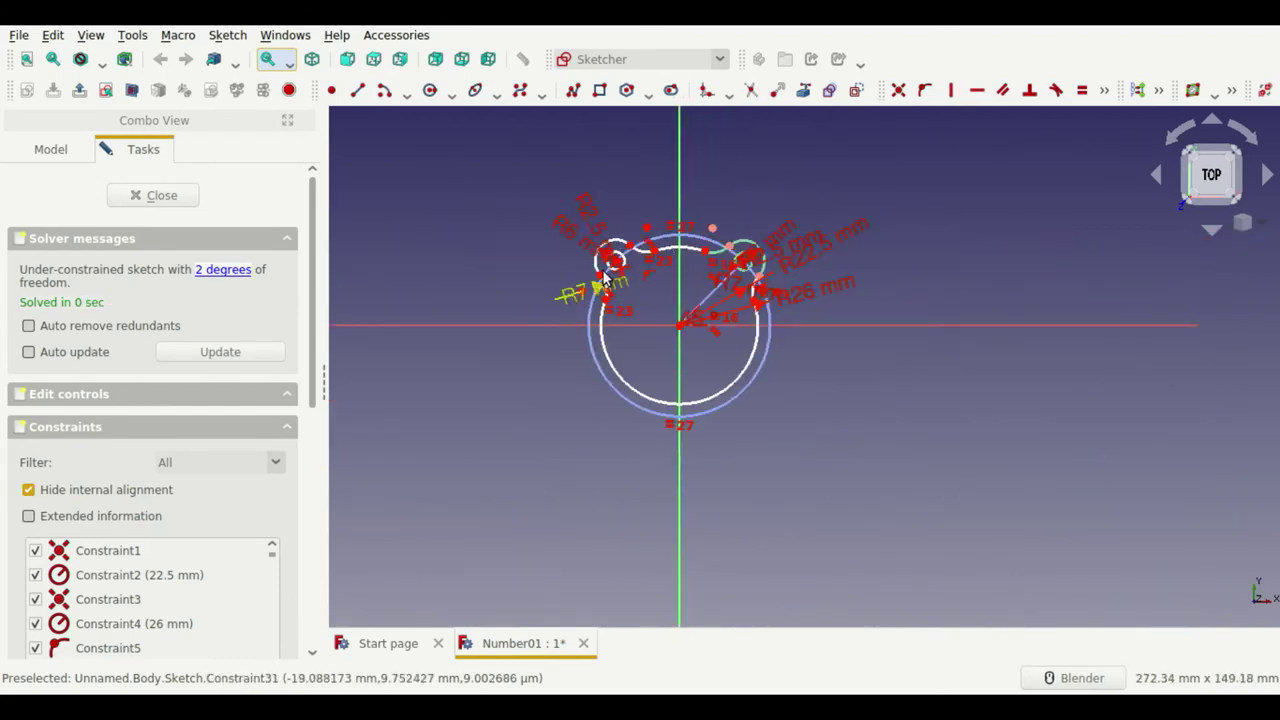
Step: Drag the junction point at the top of the left lobe to a new position
scroll(601, 262, up, 9)
scroll(601, 258, up, 2)
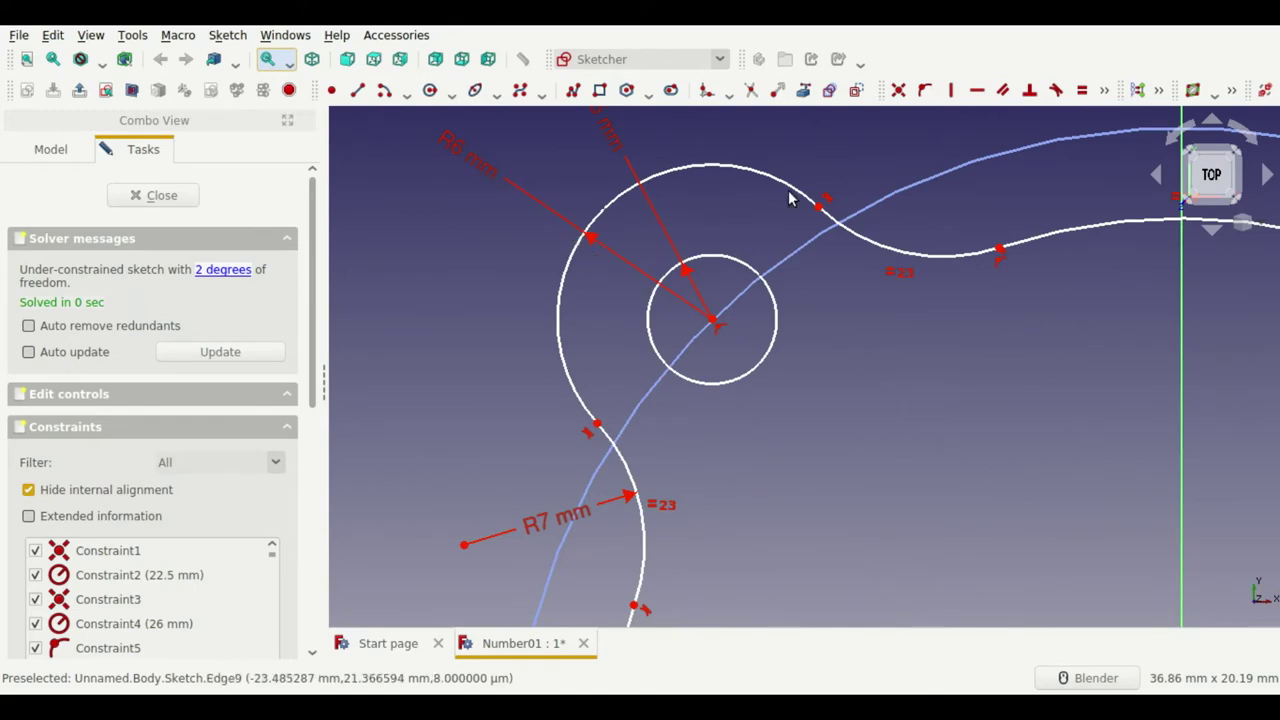
drag(820, 210, 857, 215)
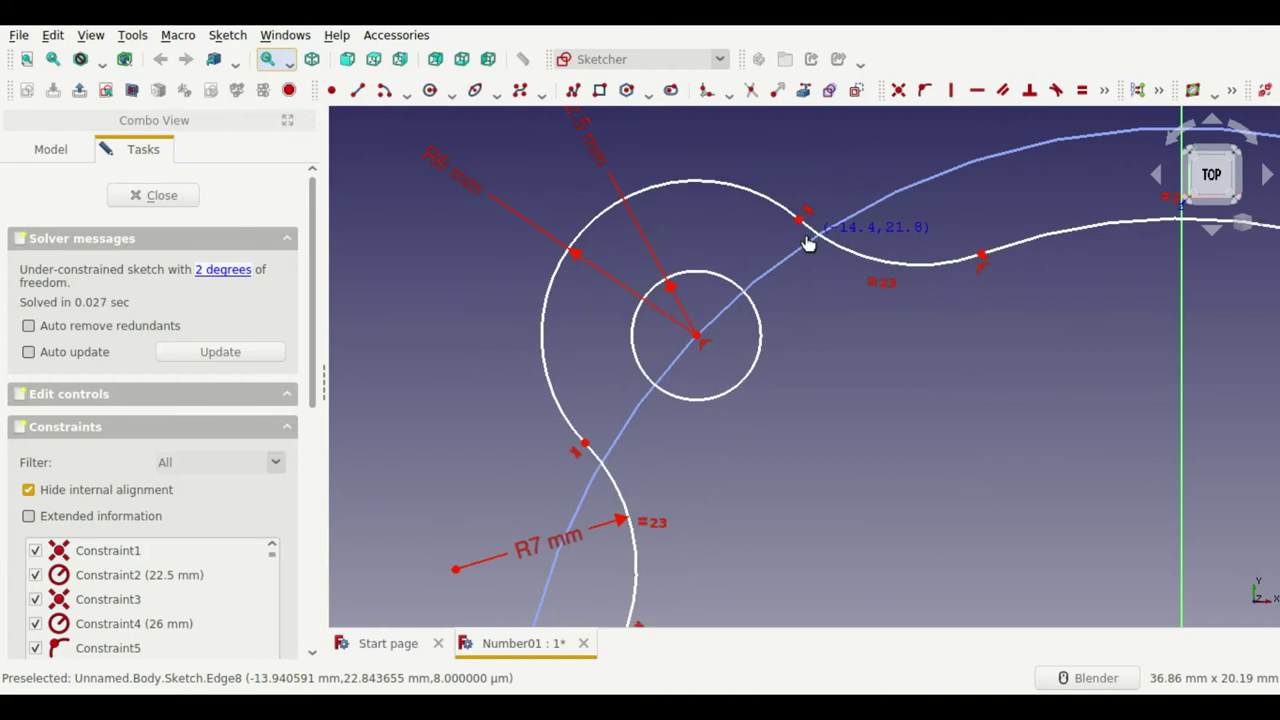
drag(857, 215, 831, 223)
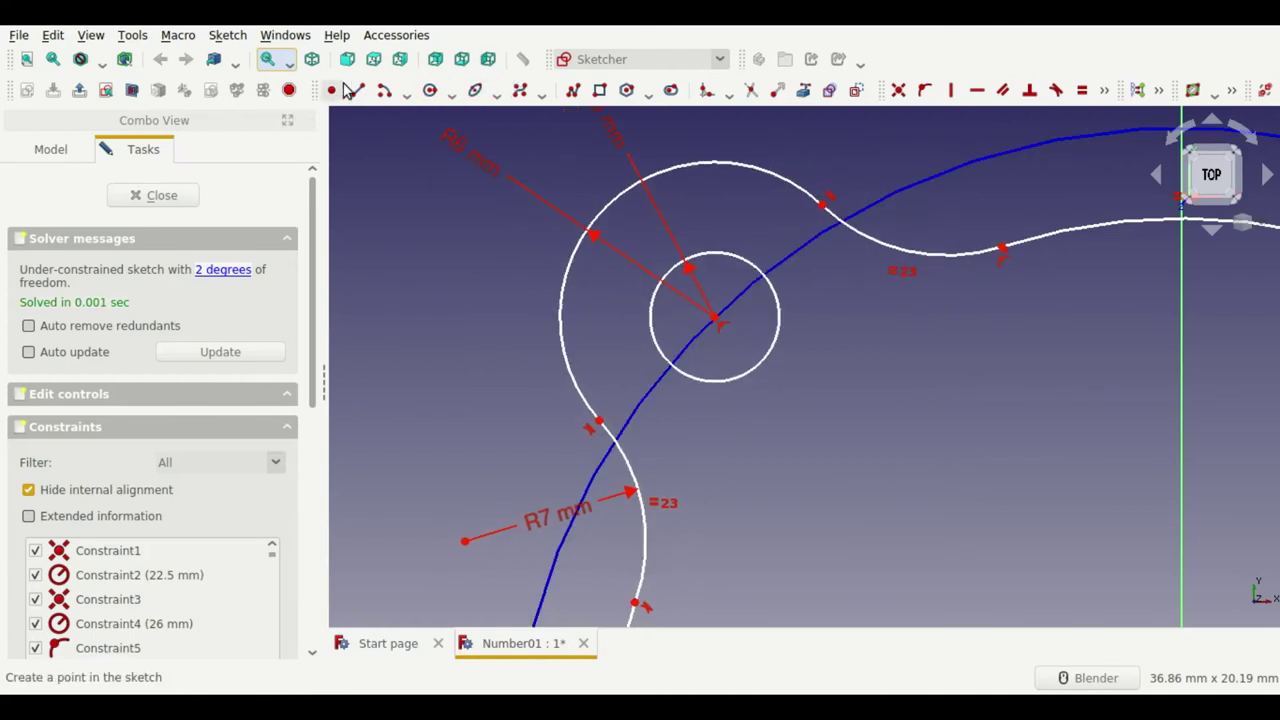
scroll(385, 172, down, 5)
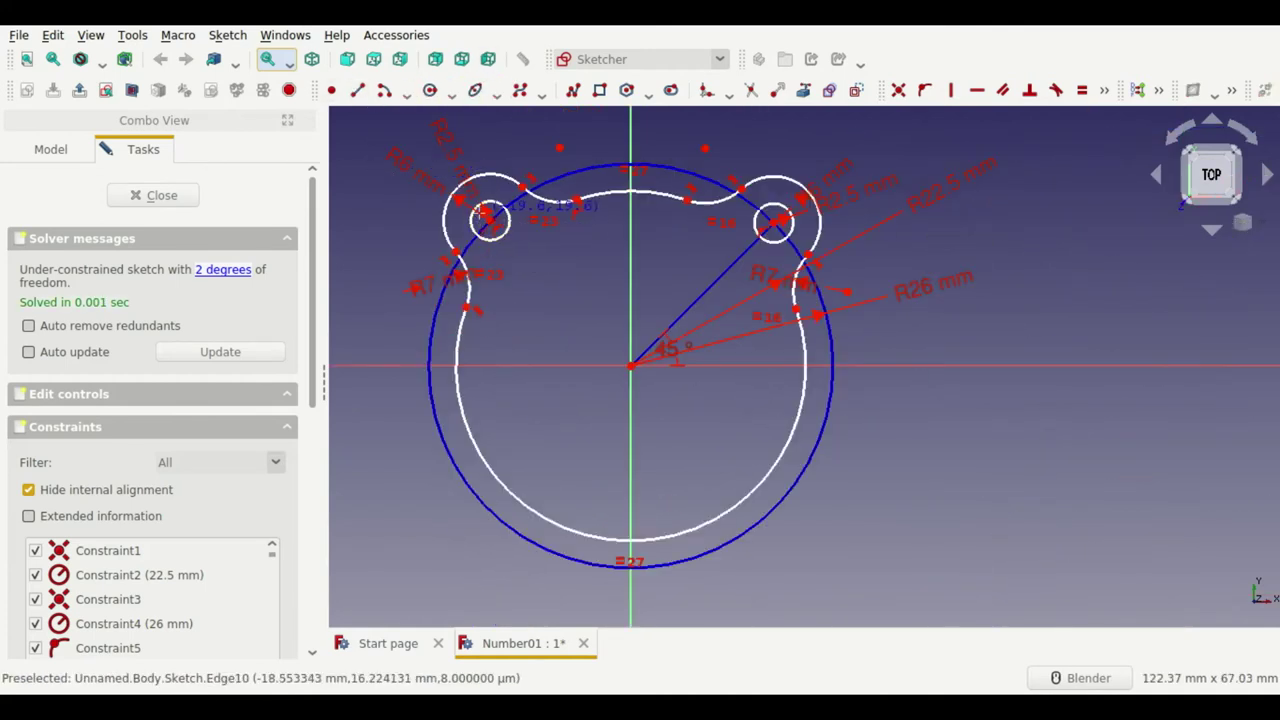
Step: Draw a line from the left circle centre to the origin, constrained 90° to the right diagonal
click(487, 217)
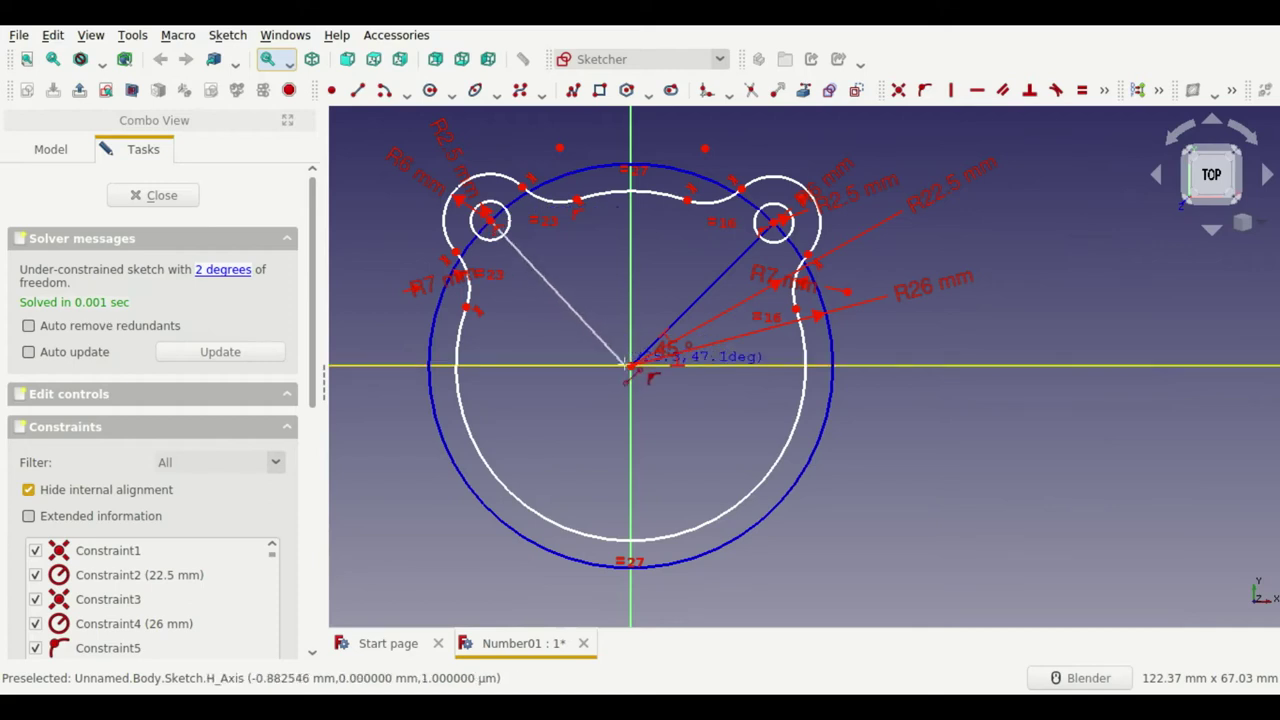
click(630, 365)
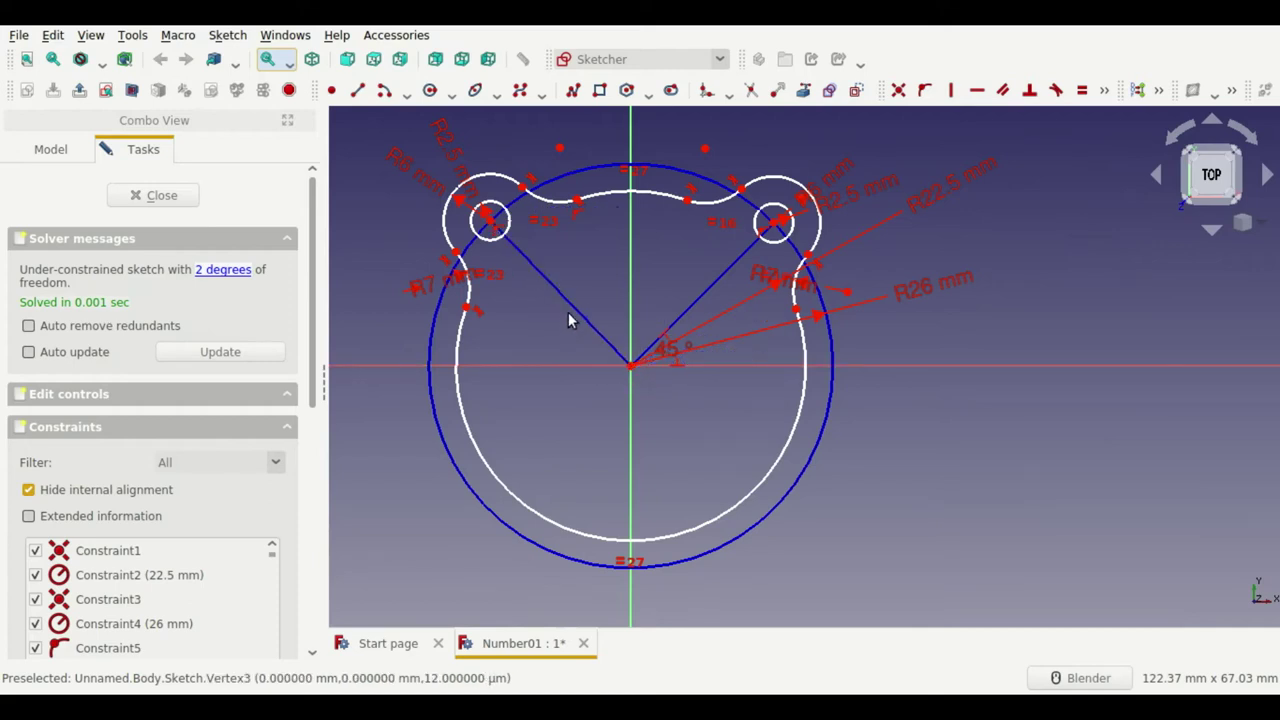
click(580, 313)
click(693, 306)
key(k)
key(a)
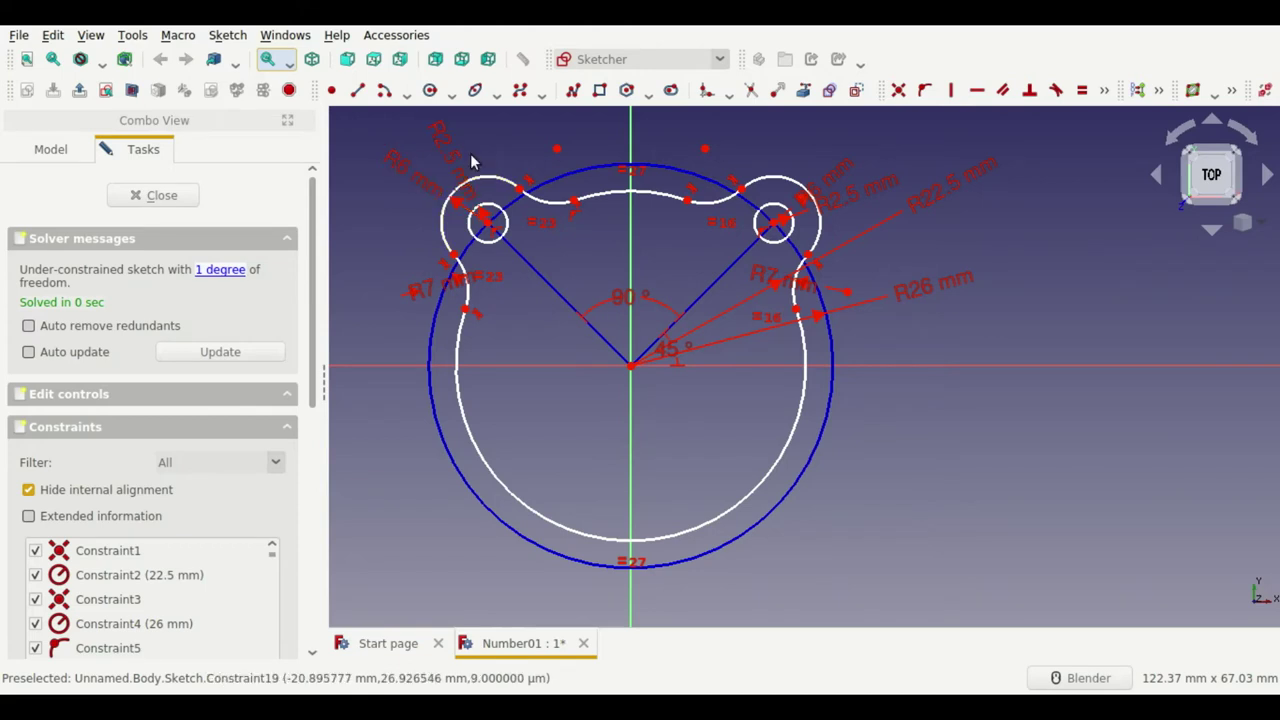
scroll(472, 153, up, 5)
scroll(443, 240, up, 3)
scroll(443, 240, up, 2)
click(588, 398)
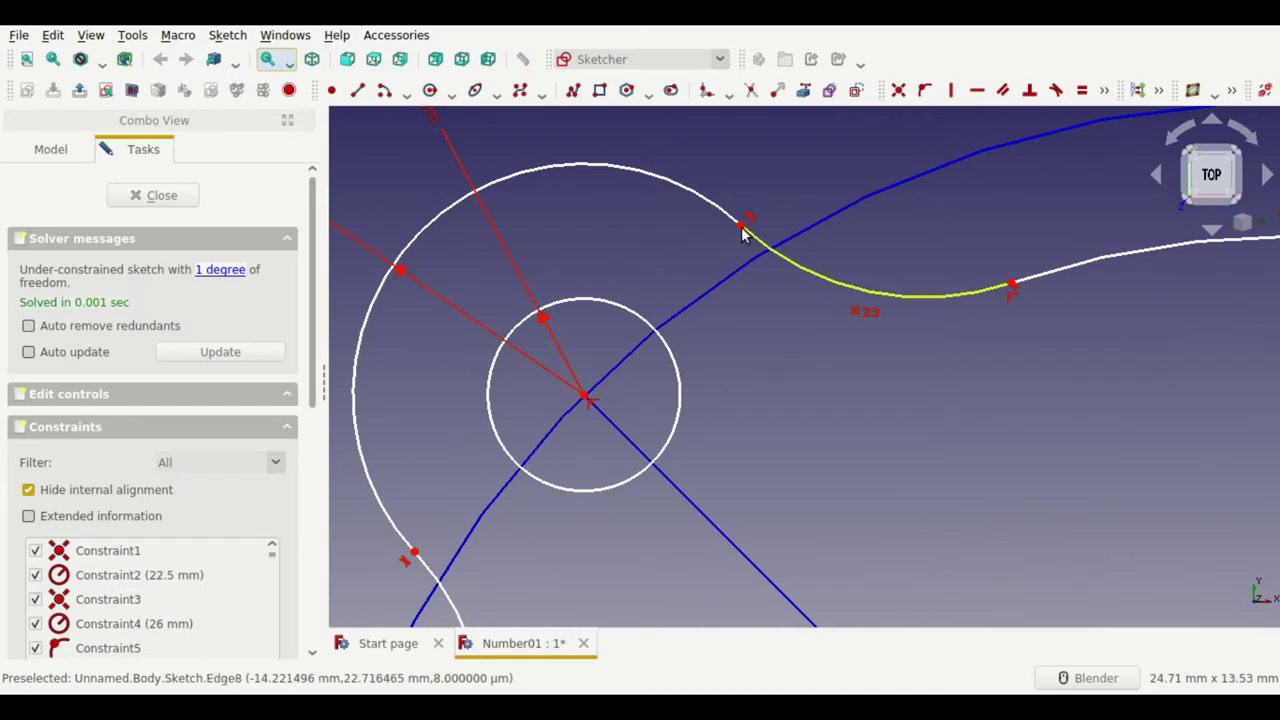
scroll(604, 227, down, 7)
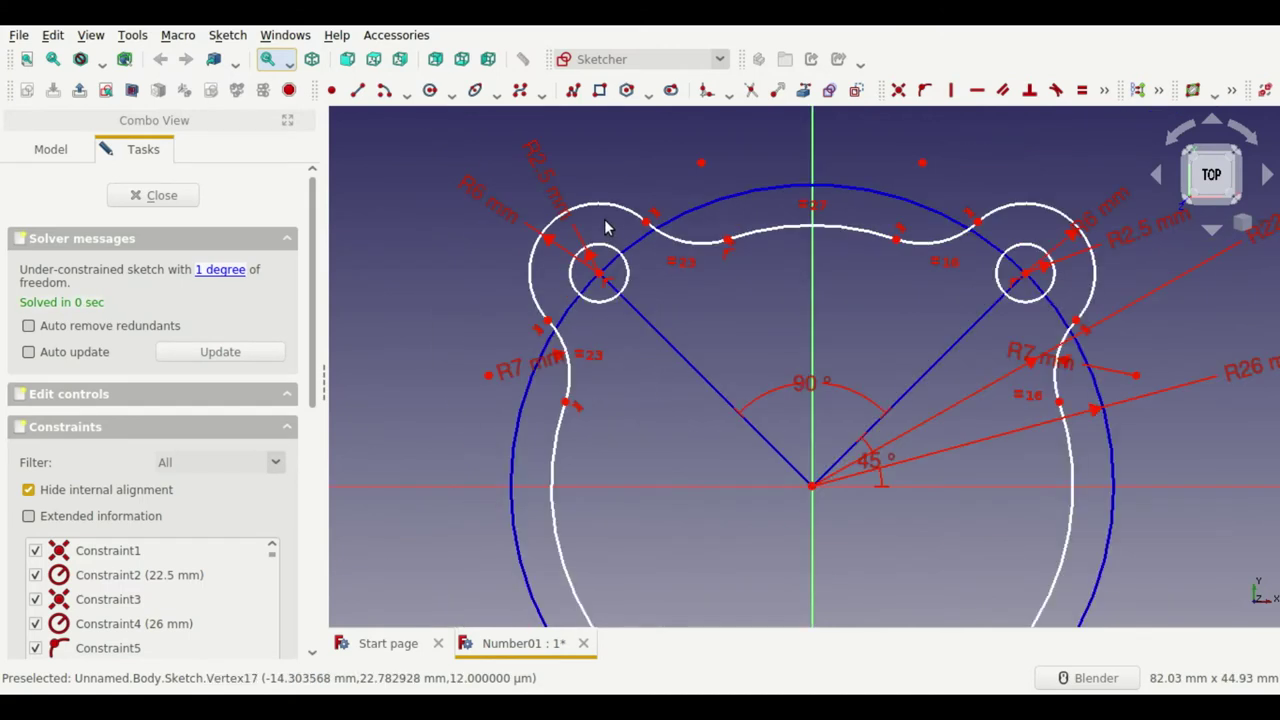
Step: Select the left lobe's large arc, small circle and the arc below it
scroll(435, 243, down, 2)
scroll(435, 243, down, 2)
scroll(540, 317, up, 4)
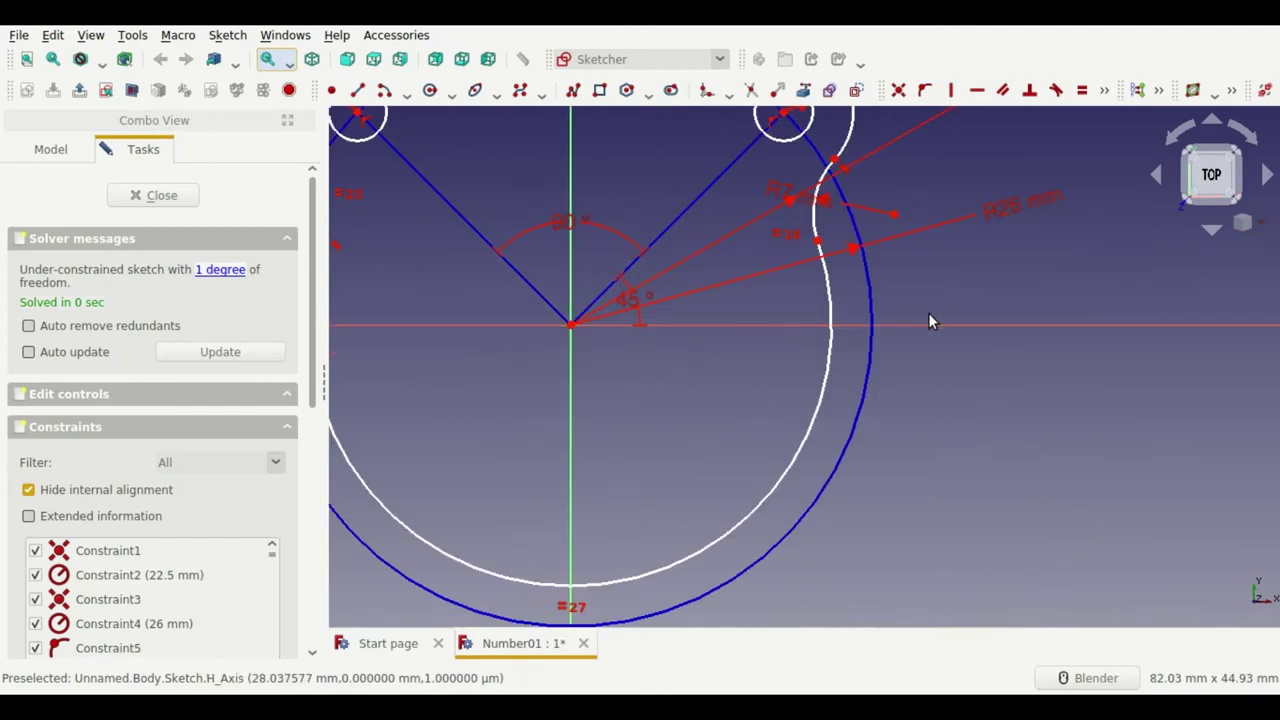
scroll(938, 318, down, 2)
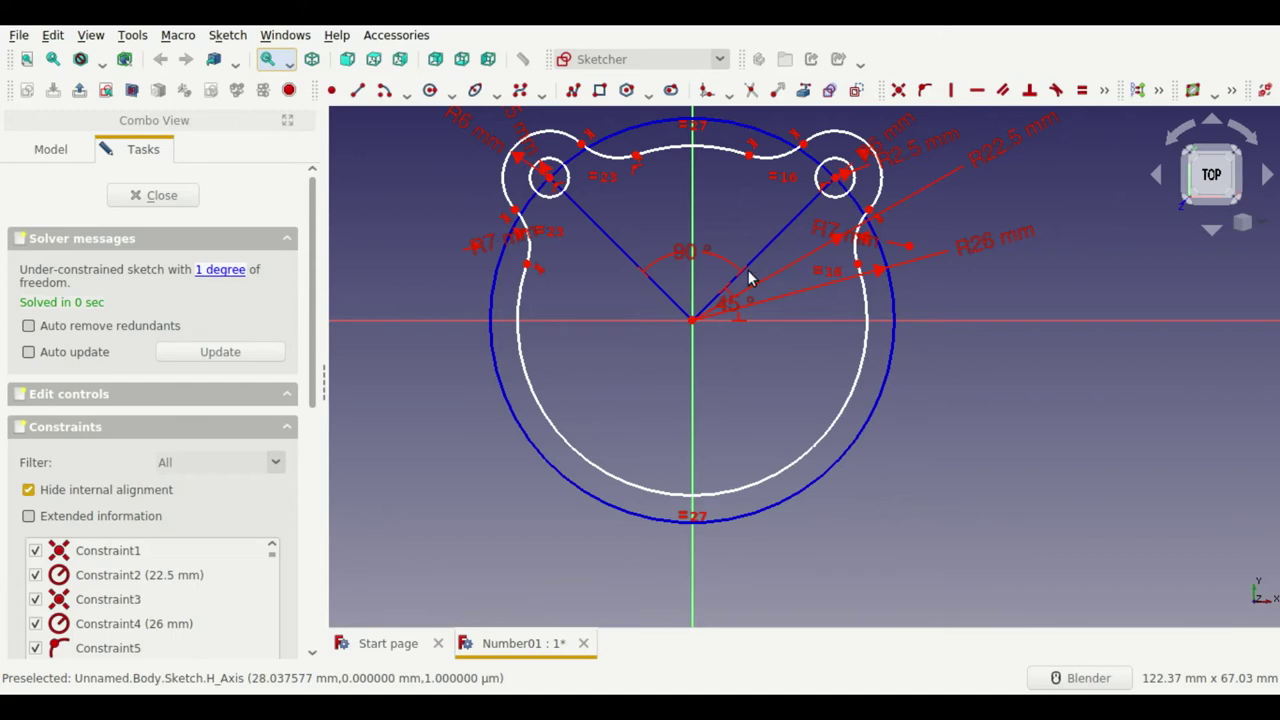
scroll(490, 122, up, 3)
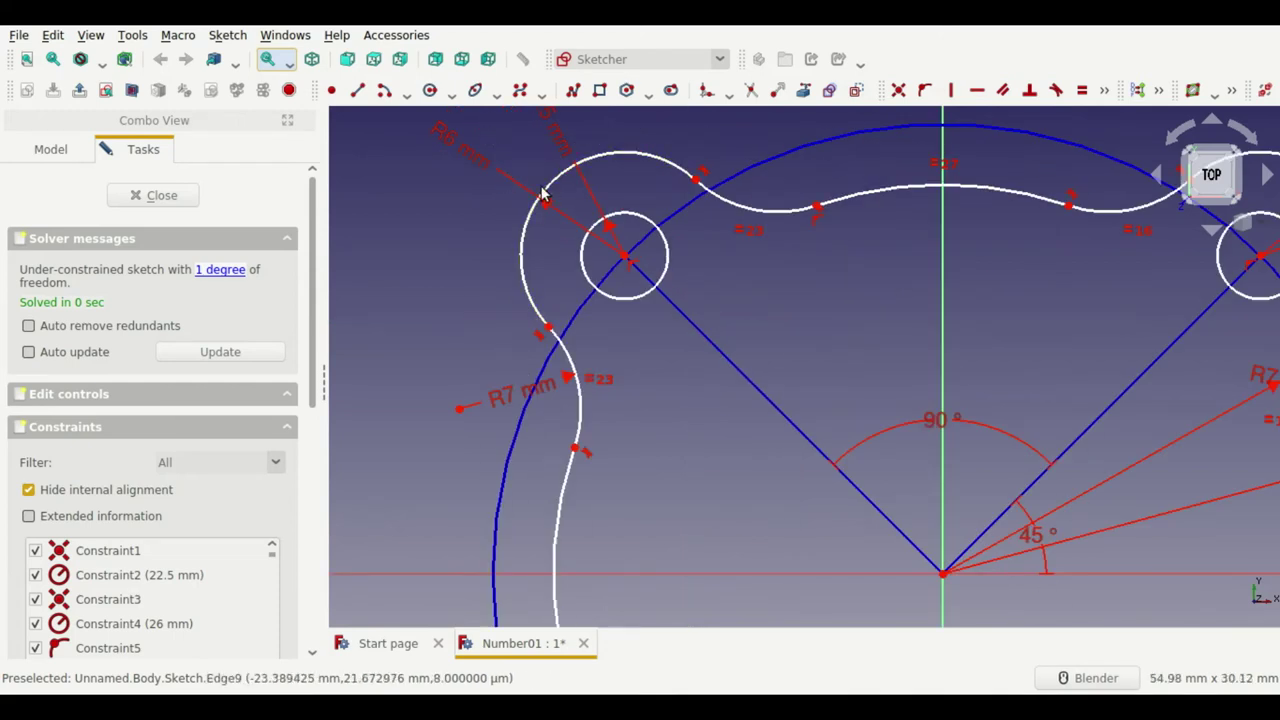
click(549, 196)
click(602, 228)
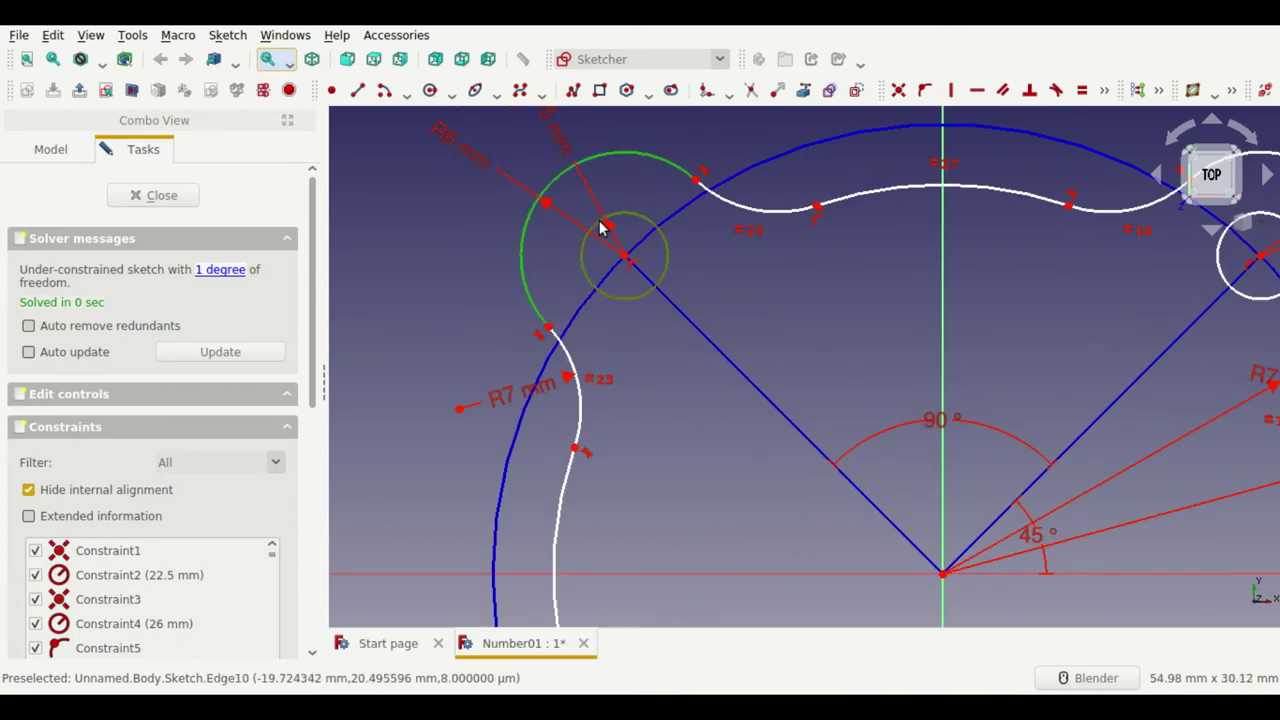
click(572, 342)
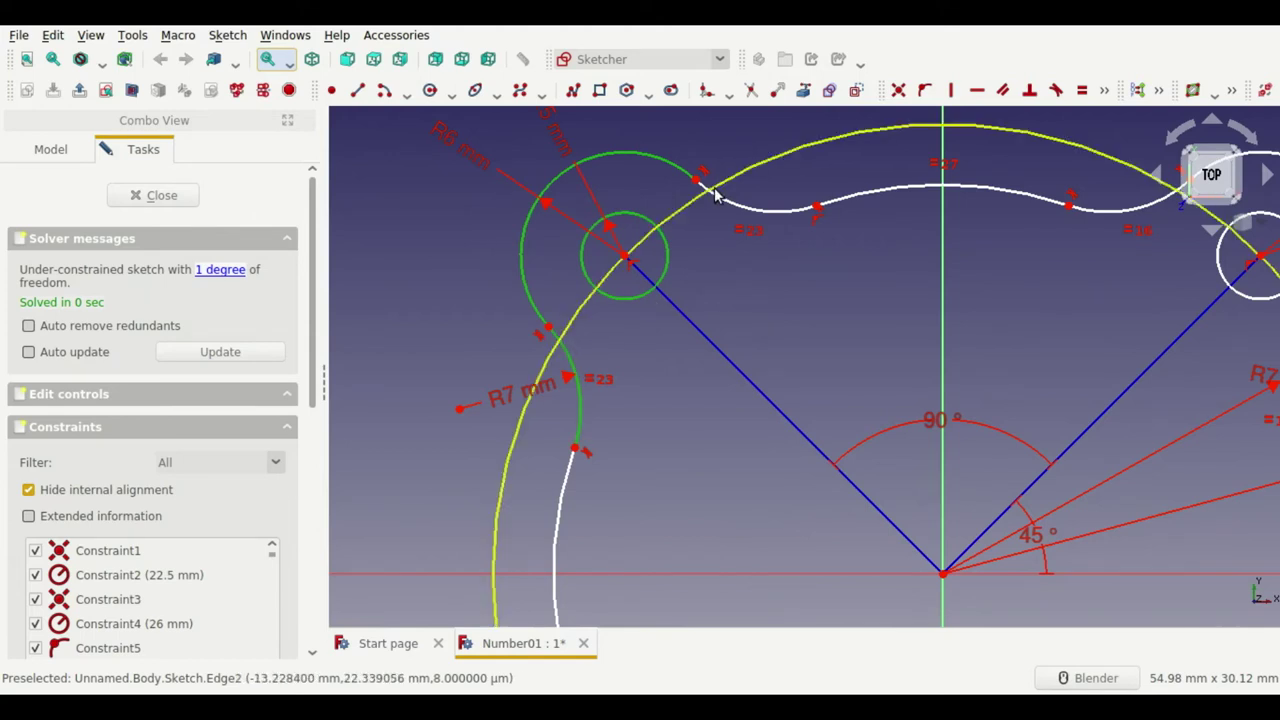
scroll(465, 247, down, 3)
scroll(600, 240, down, 2)
scroll(753, 214, up, 6)
Step: Add the right lobe's arcs and small circle, then mirror the upper lobes to the bottom
click(609, 240)
click(704, 180)
click(752, 307)
scroll(742, 261, down, 3)
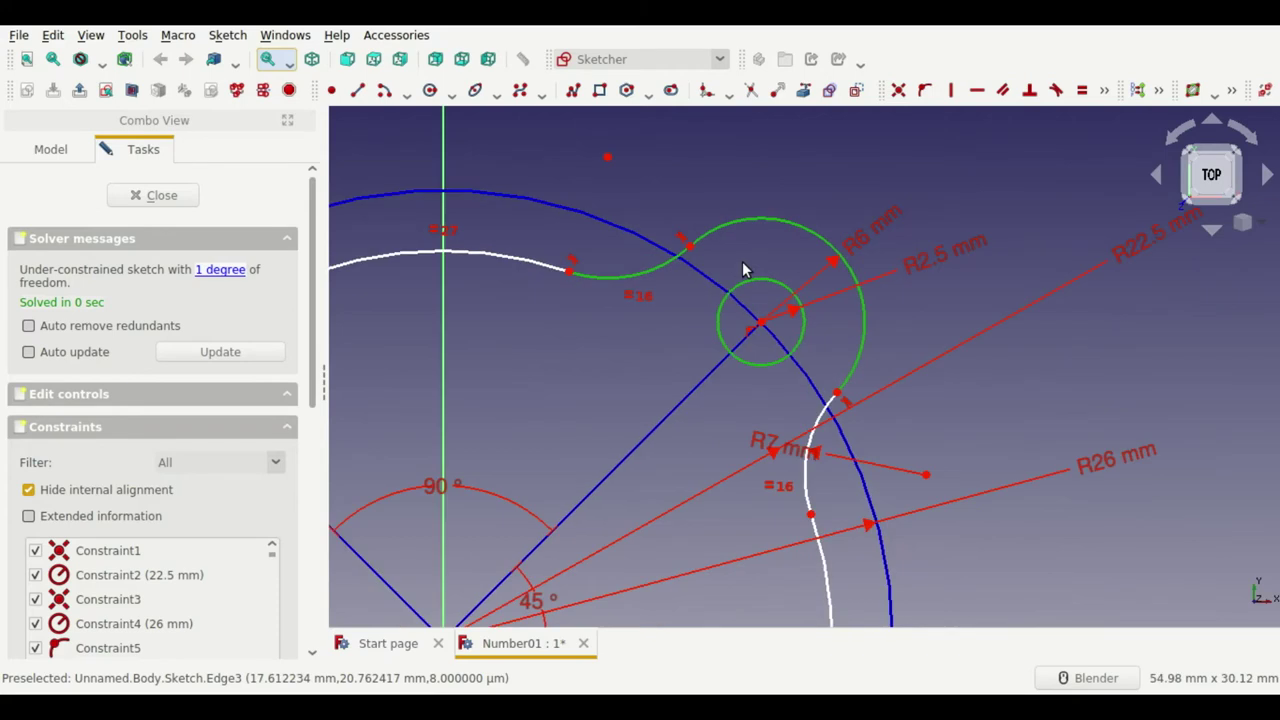
click(822, 420)
scroll(908, 305, down, 5)
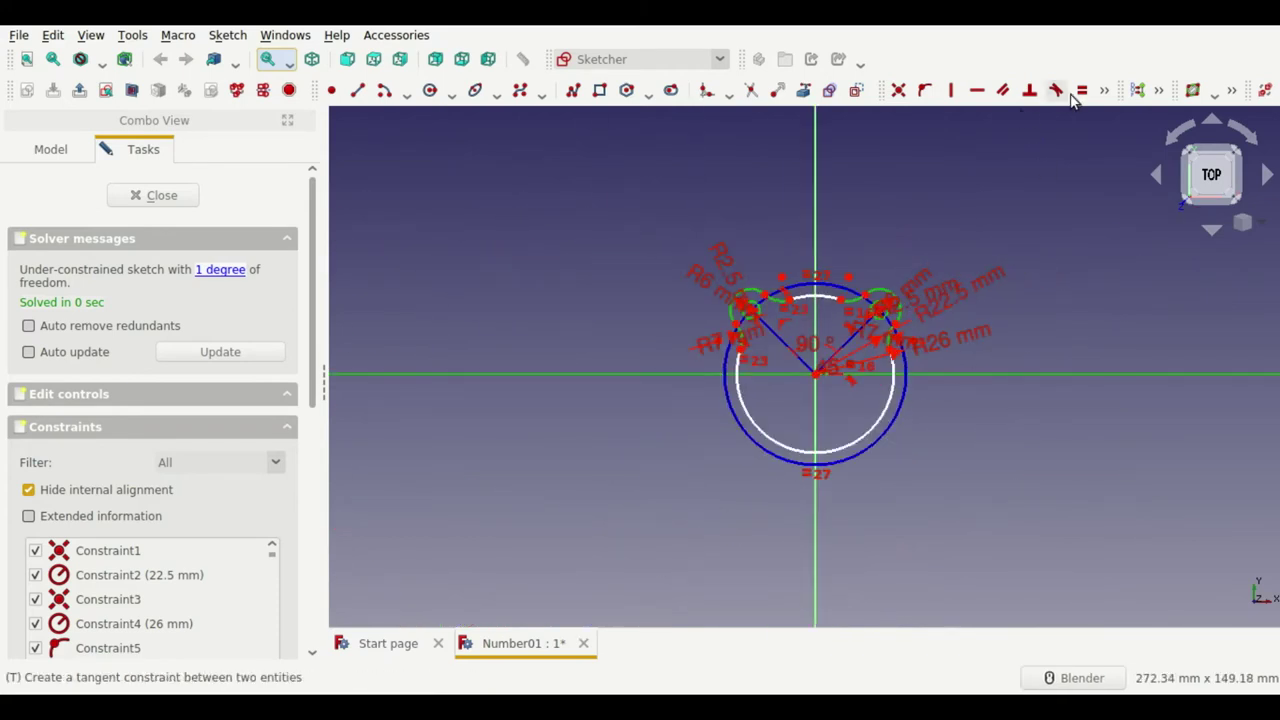
click(1160, 91)
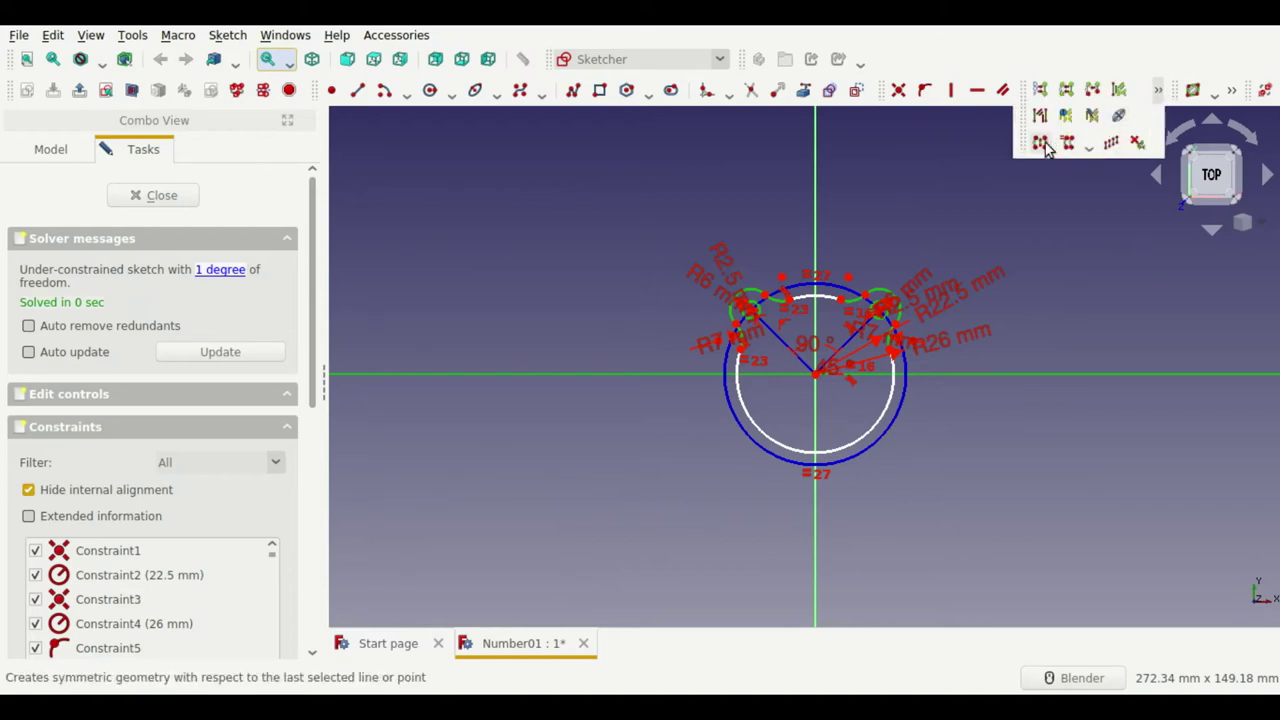
click(1045, 147)
Step: Trim the two leftover arc segments from the mirrored outline
scroll(760, 445, up, 6)
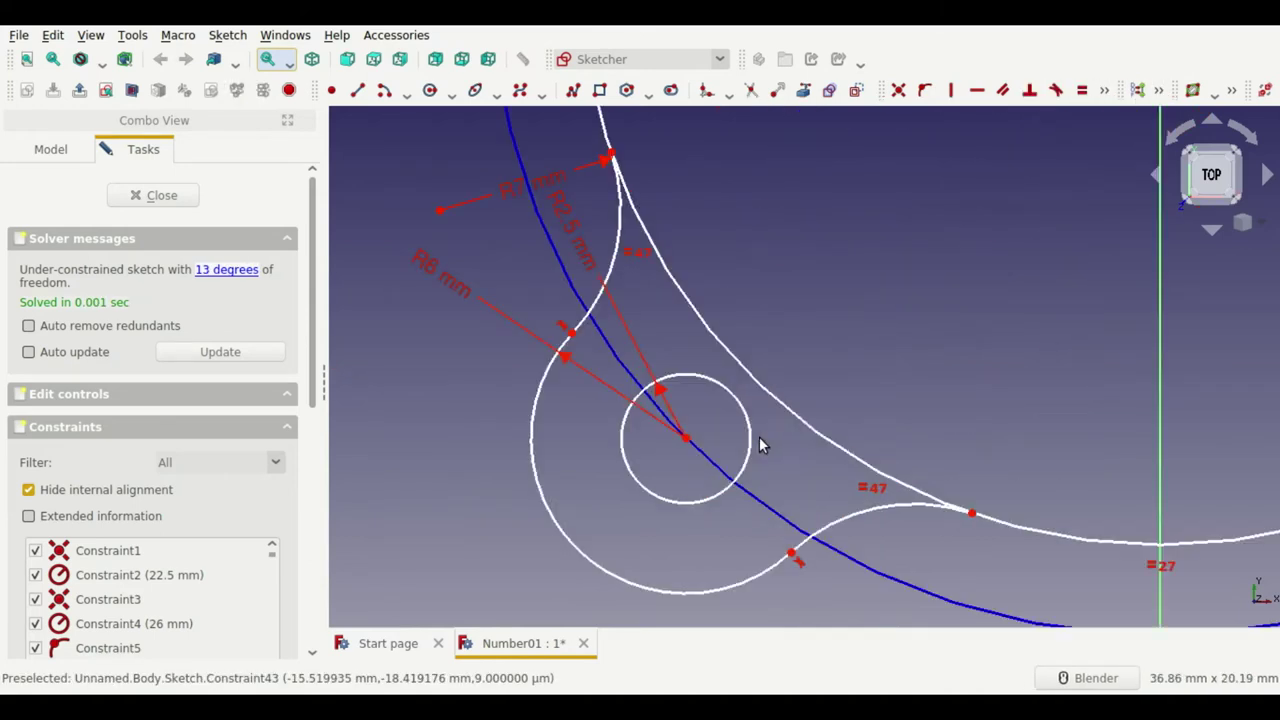
click(750, 91)
click(577, 289)
scroll(577, 289, down, 5)
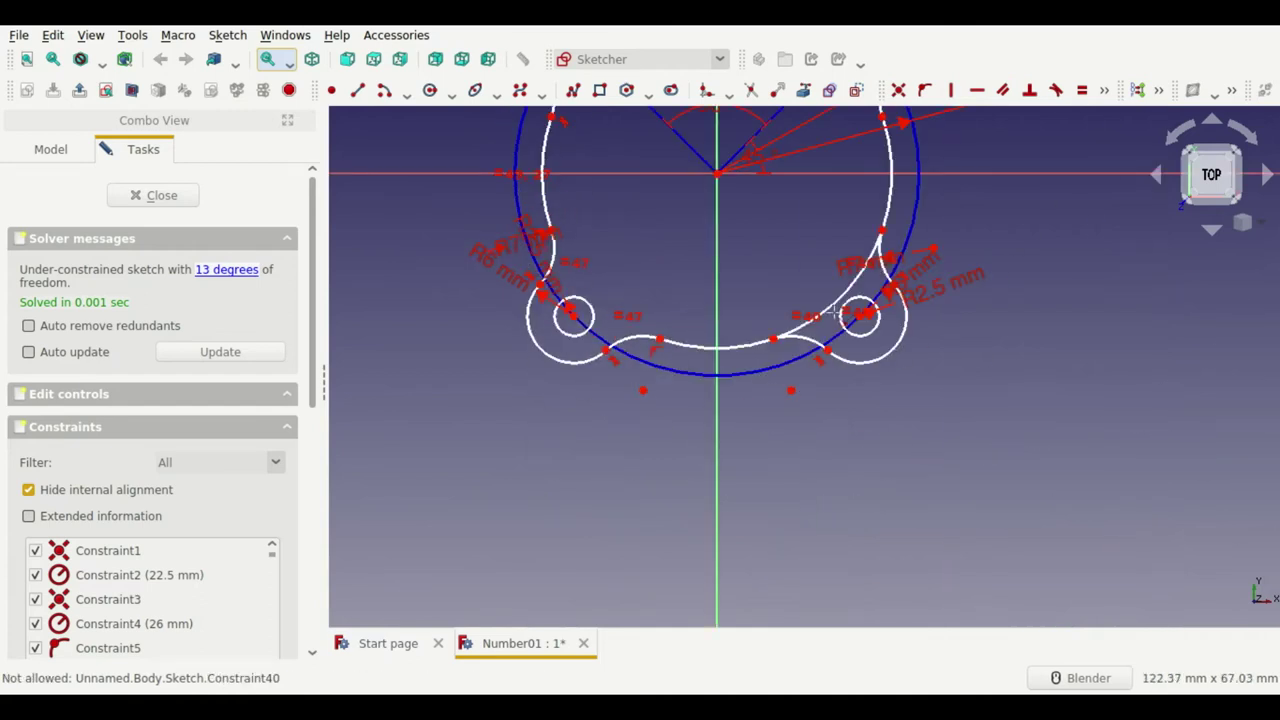
scroll(835, 313, up, 5)
click(834, 287)
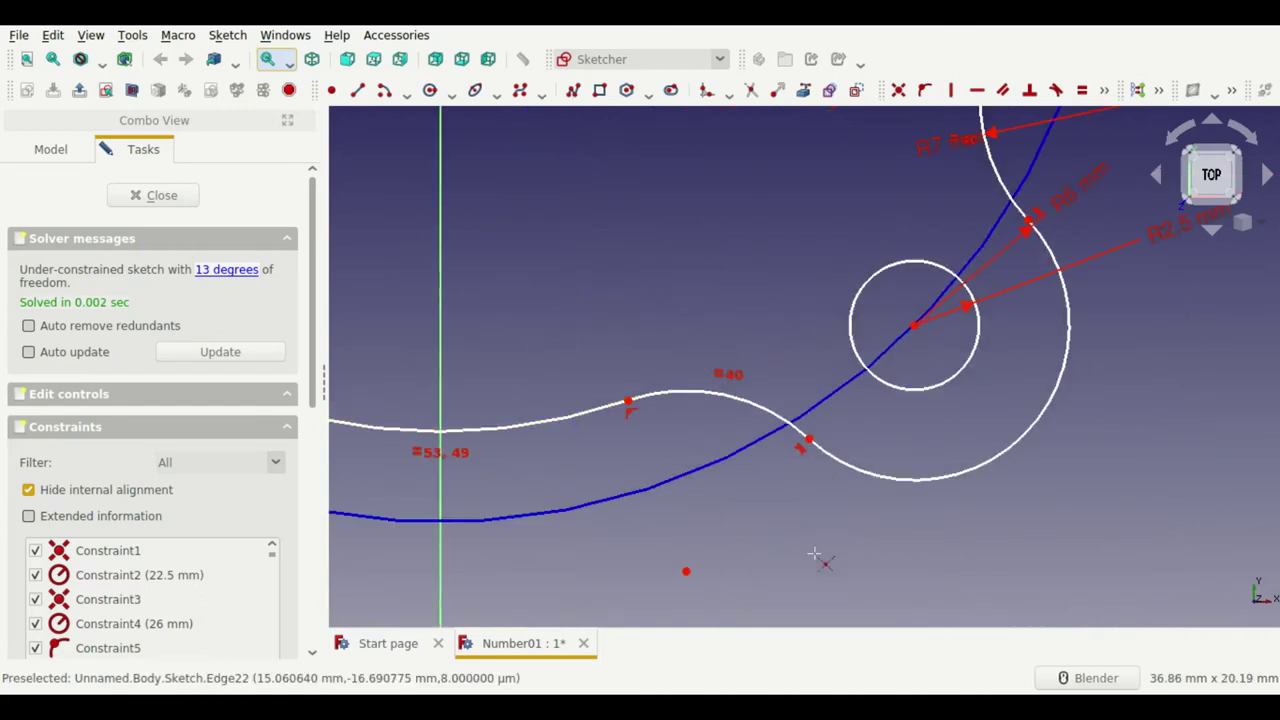
Step: Make the edges tangent at the first two open joints of the outline
scroll(625, 408, up, 5)
click(650, 393)
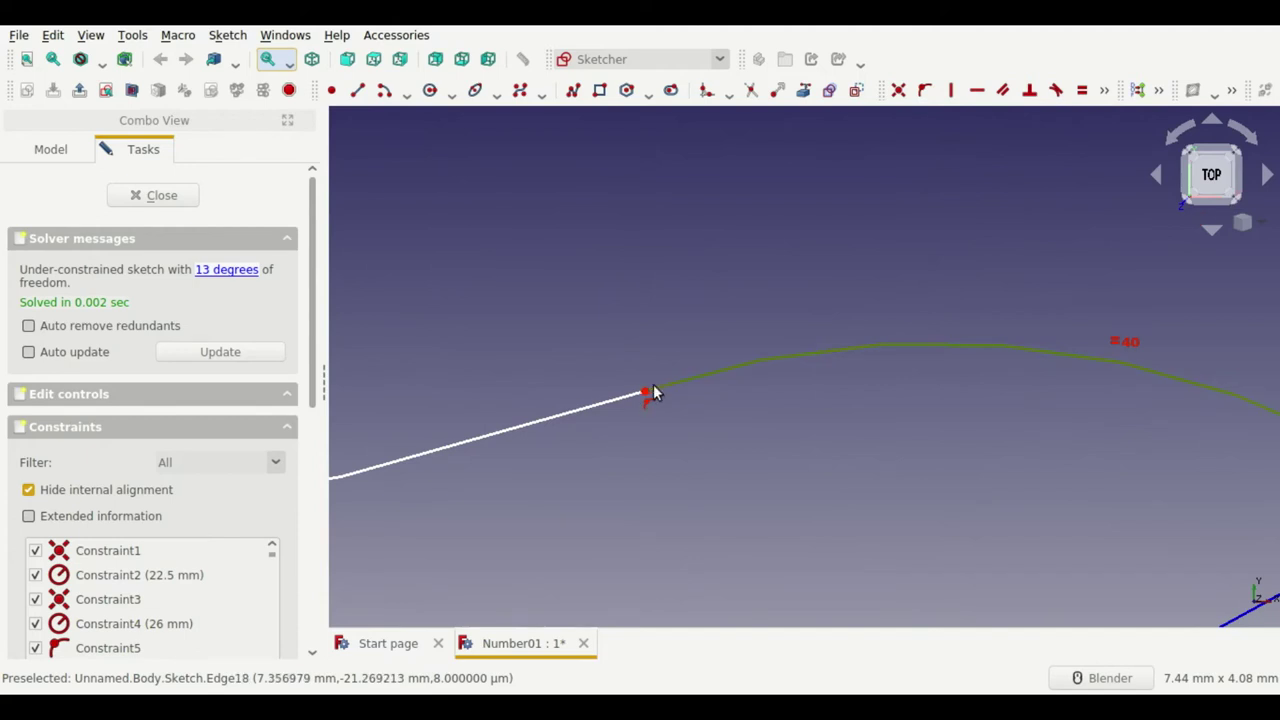
click(636, 398)
key(t)
scroll(635, 420, down, 5)
scroll(610, 468, down, 3)
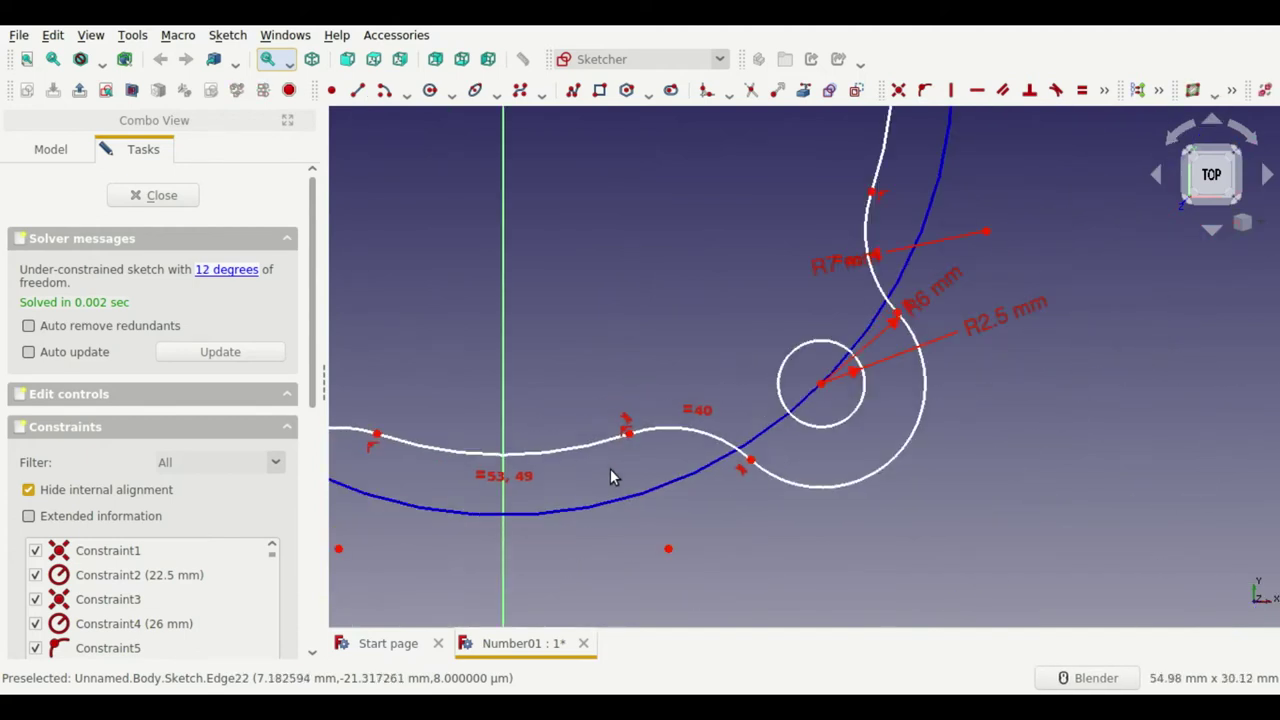
scroll(840, 265, up, 10)
scroll(754, 283, up, 5)
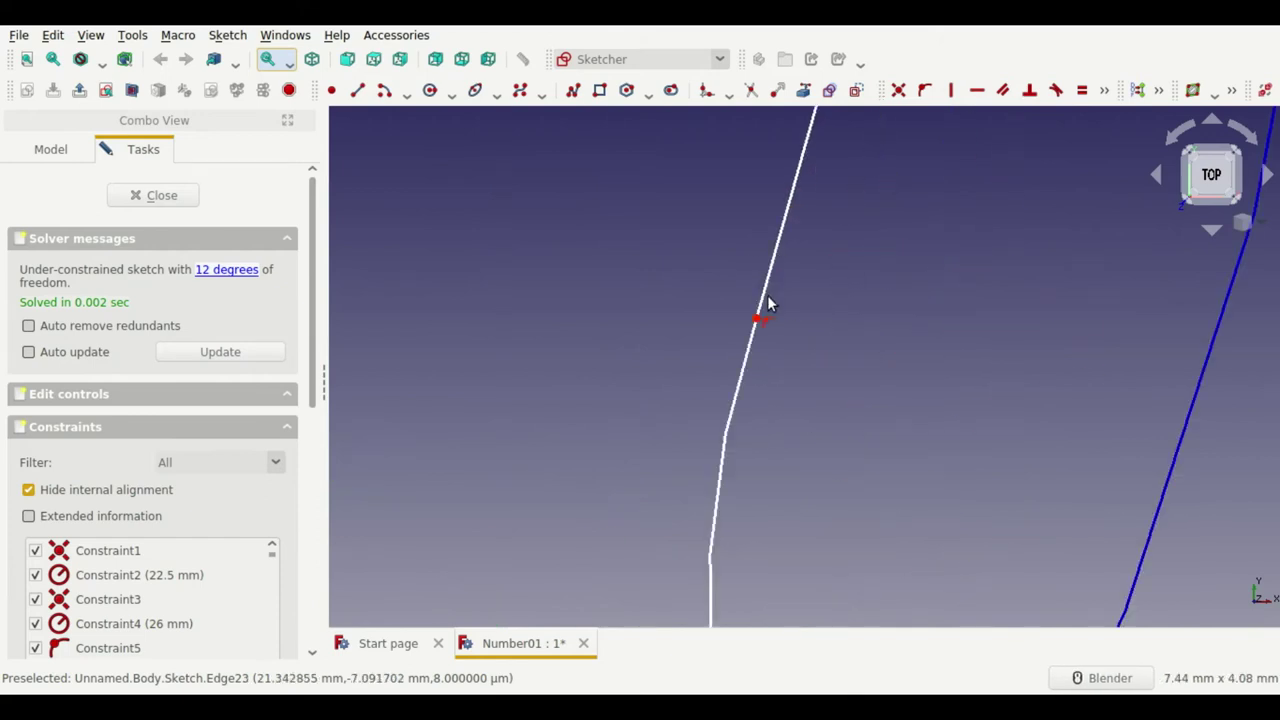
click(755, 336)
click(763, 305)
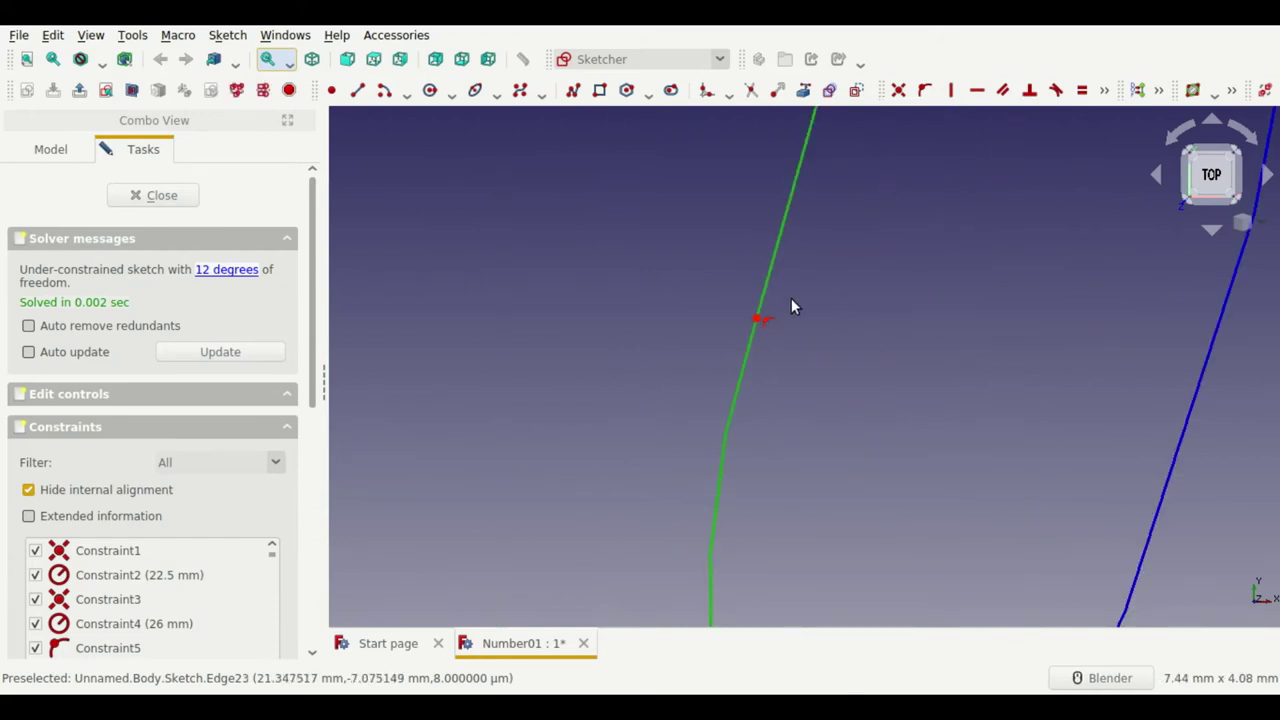
key(t)
key(v)
key(f)
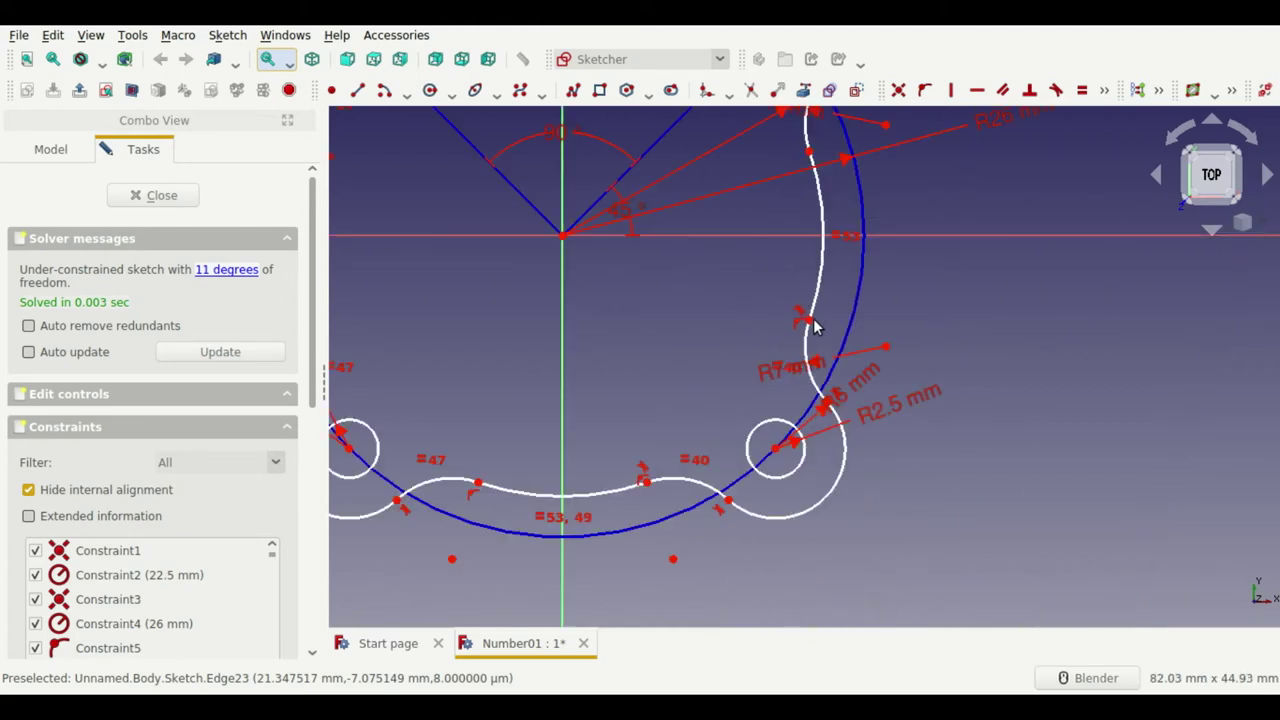
Step: Add tangent constraints between the lower curves and the upper-left lobe arcs
scroll(984, 333, down, 3)
scroll(682, 358, up, 9)
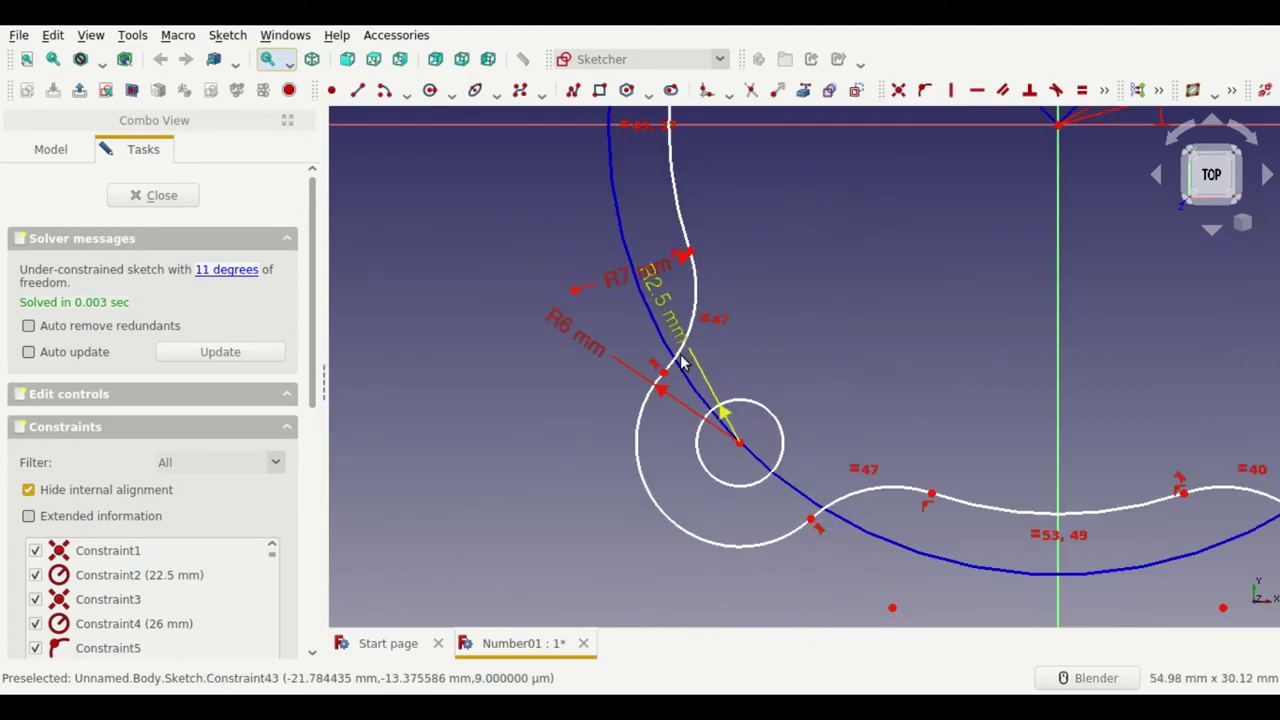
click(890, 490)
click(957, 504)
key(t)
click(692, 295)
click(679, 210)
key(t)
Step: Constrain the lower and right bolt-hole centres onto the 26 mm construction circle
scroll(668, 388, up, 4)
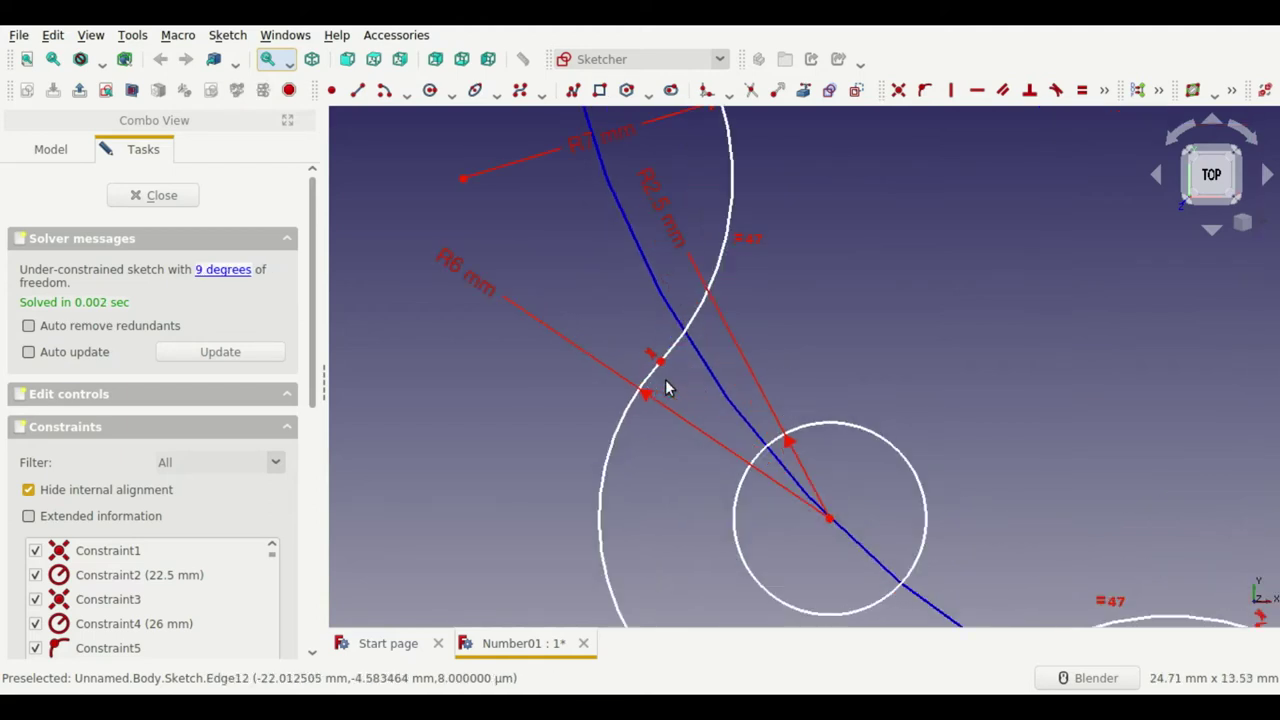
drag(815, 545, 813, 547)
click(835, 526)
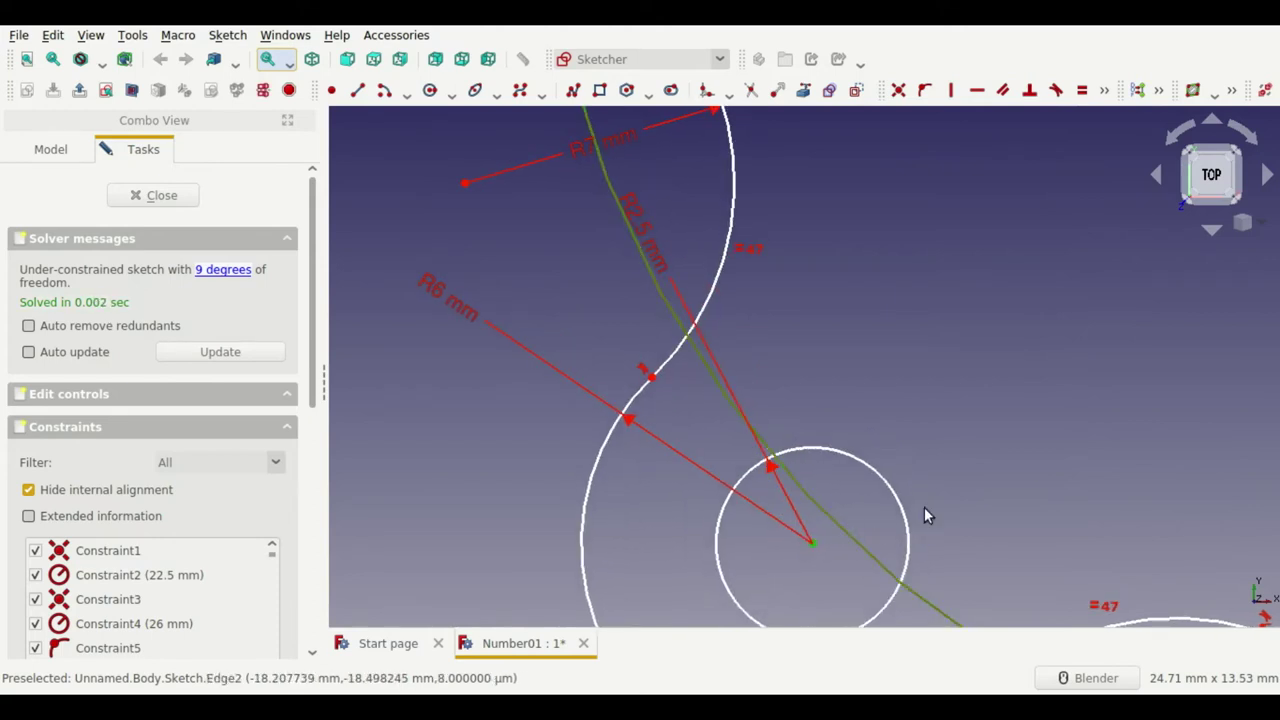
key(o)
scroll(594, 340, down, 2)
scroll(594, 340, down, 4)
scroll(983, 403, up, 6)
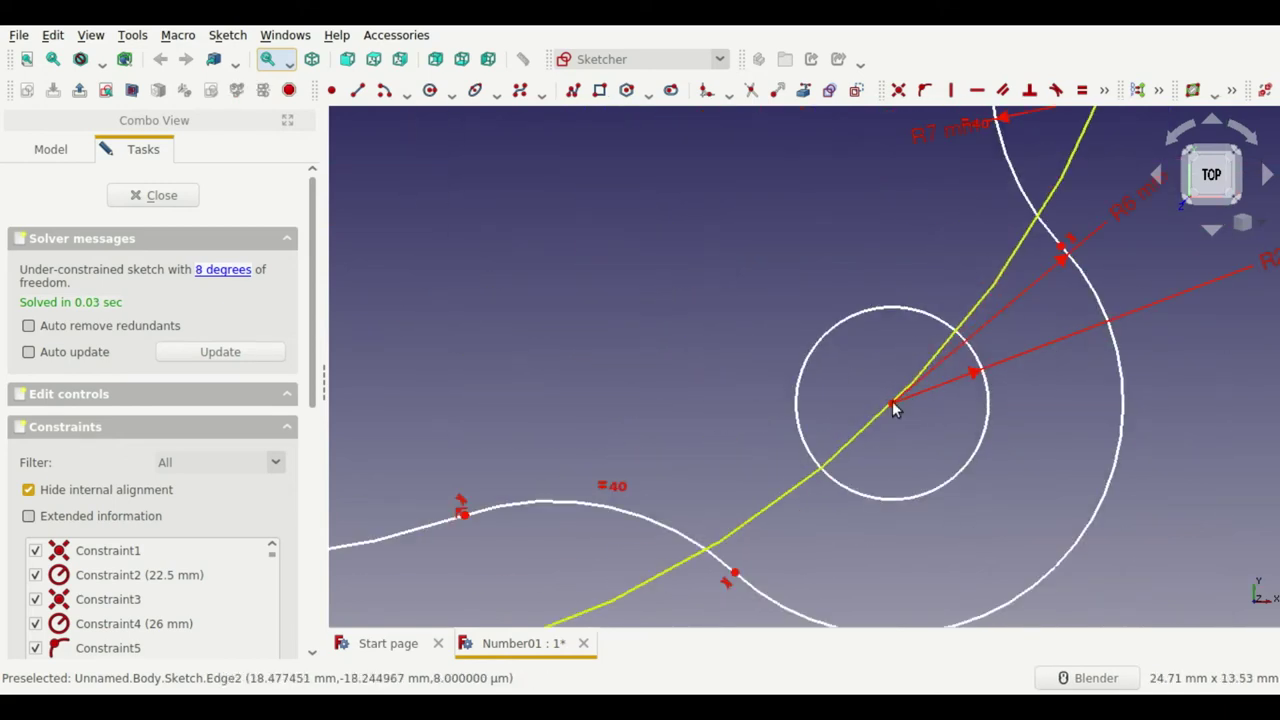
drag(894, 407, 908, 420)
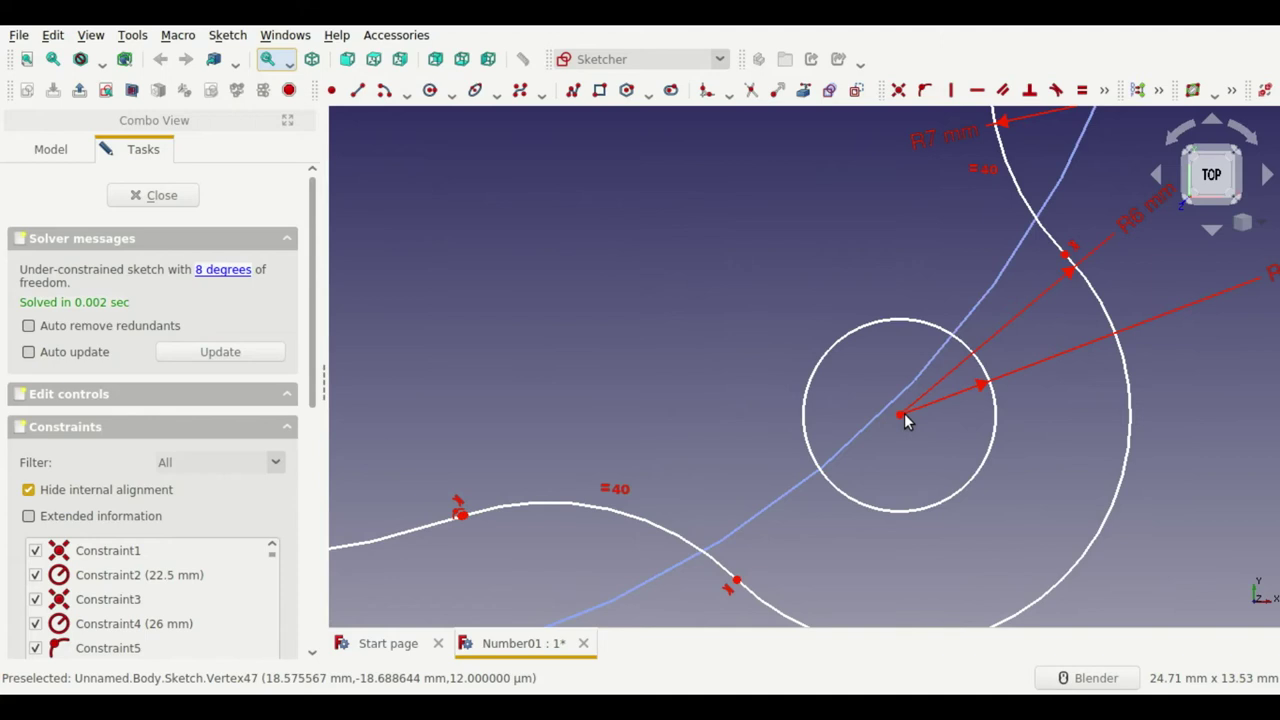
click(917, 413)
key(o)
scroll(900, 415, down, 2)
scroll(897, 410, down, 3)
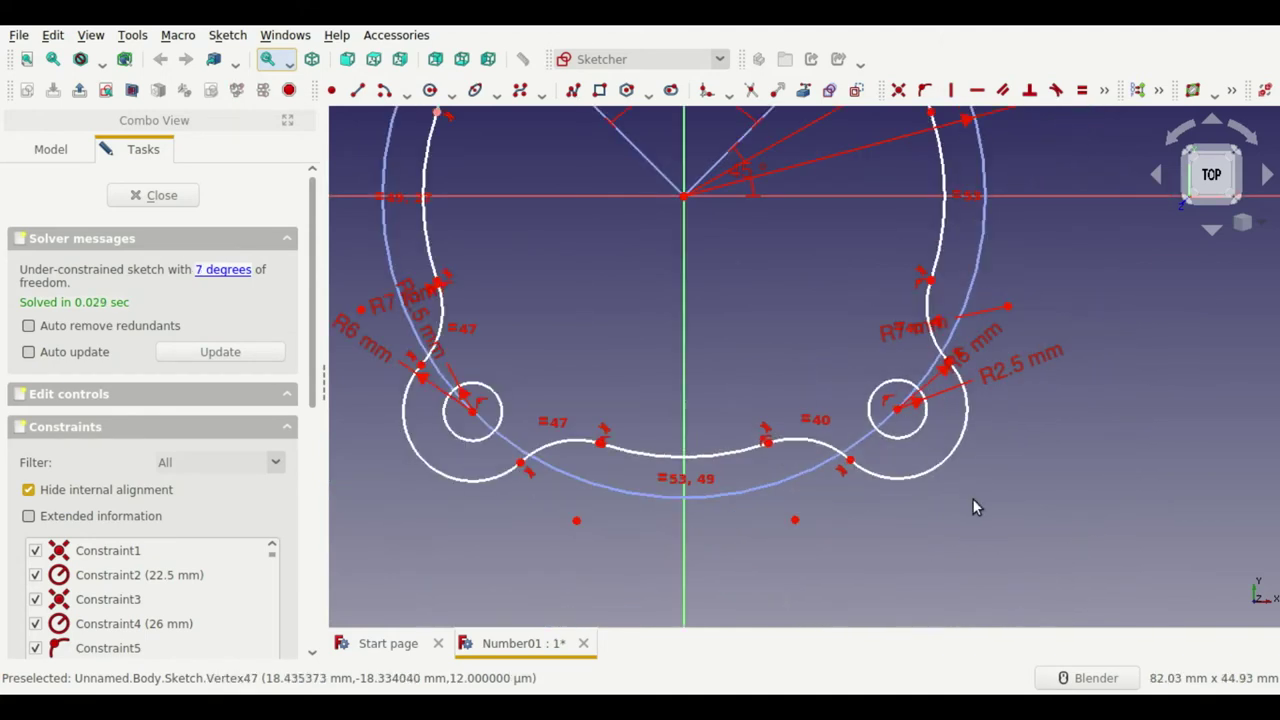
scroll(974, 505, down, 4)
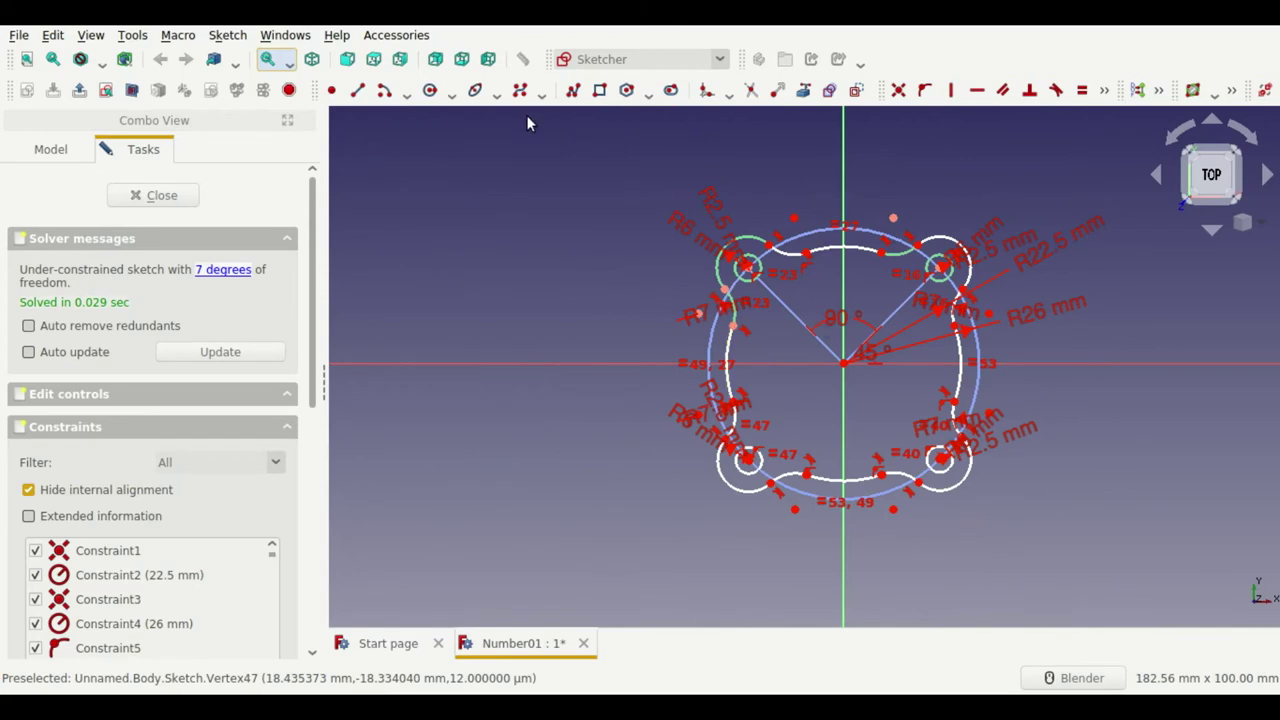
Step: Draw lines from the sketch origin to the lower-left and lower-right hole centres
click(357, 90)
scroll(748, 430, up, 5)
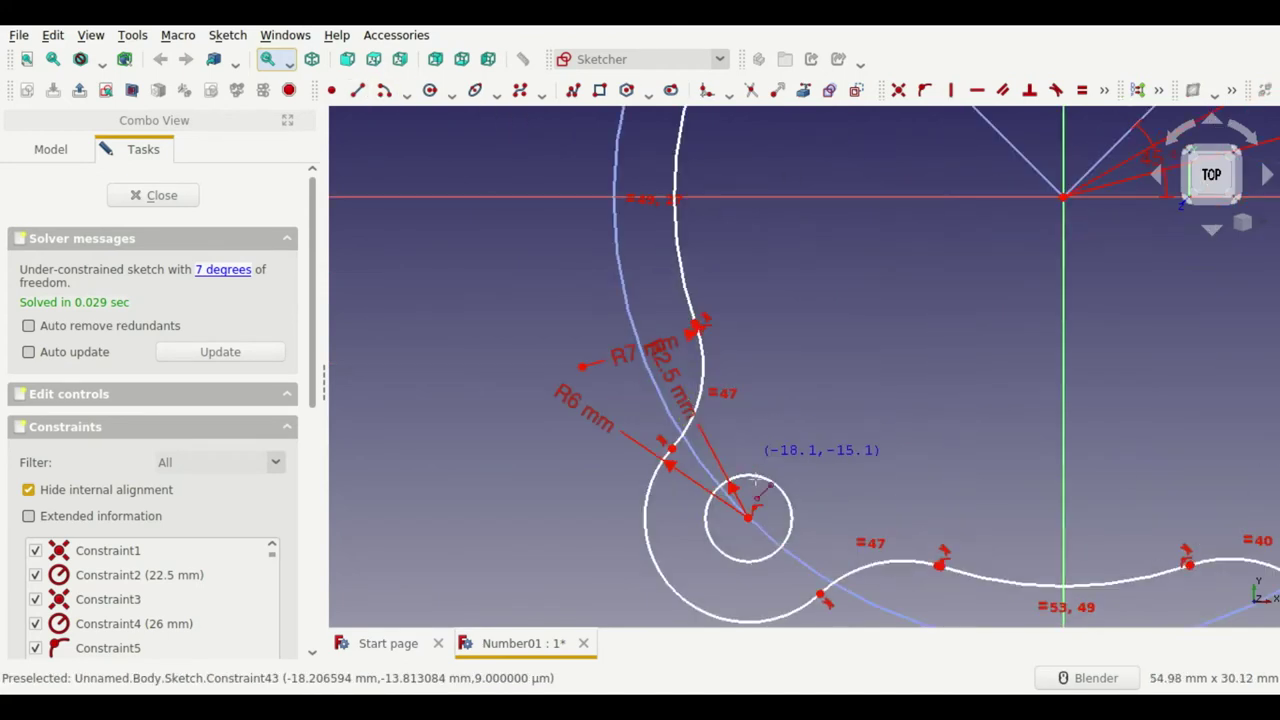
click(748, 517)
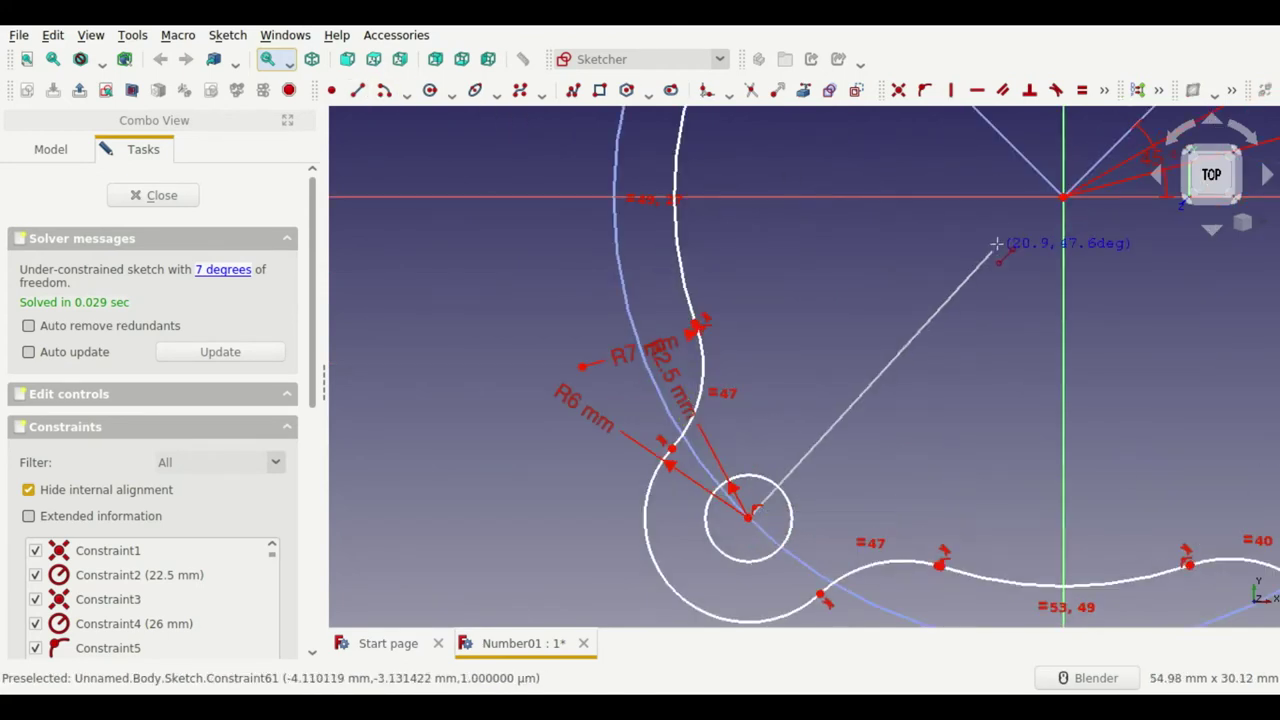
click(1063, 203)
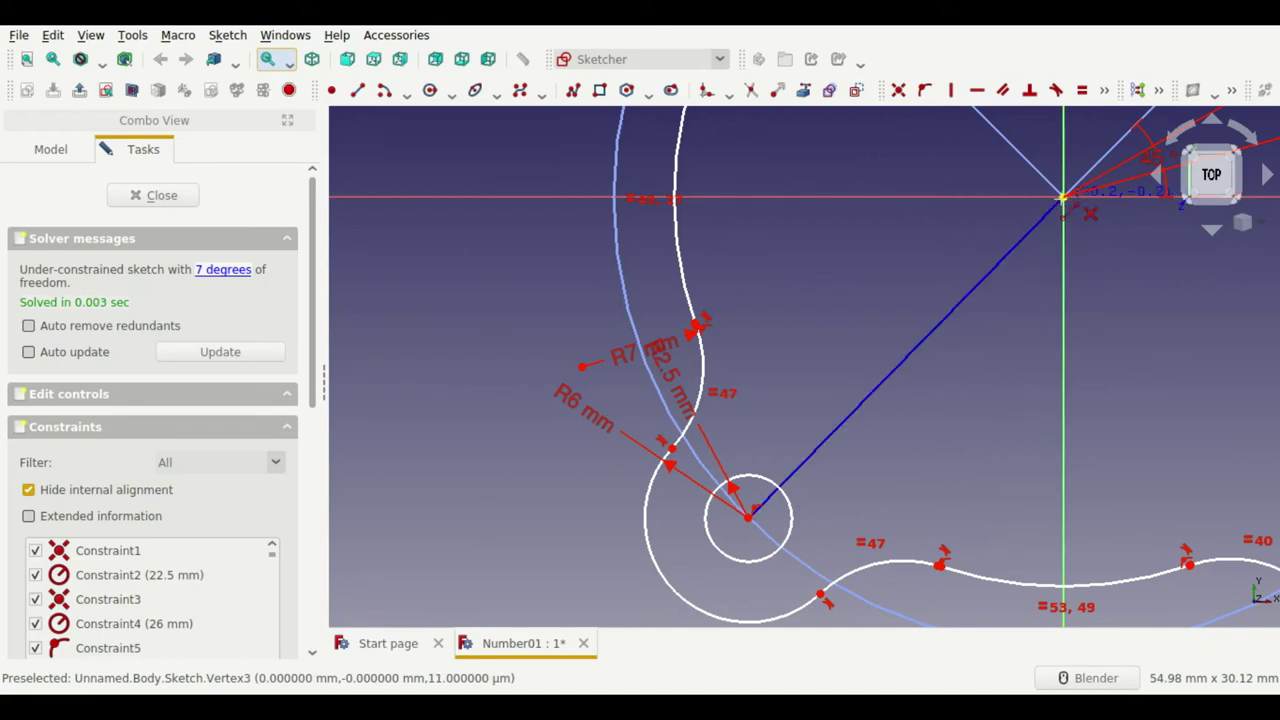
scroll(1063, 210, down, 3)
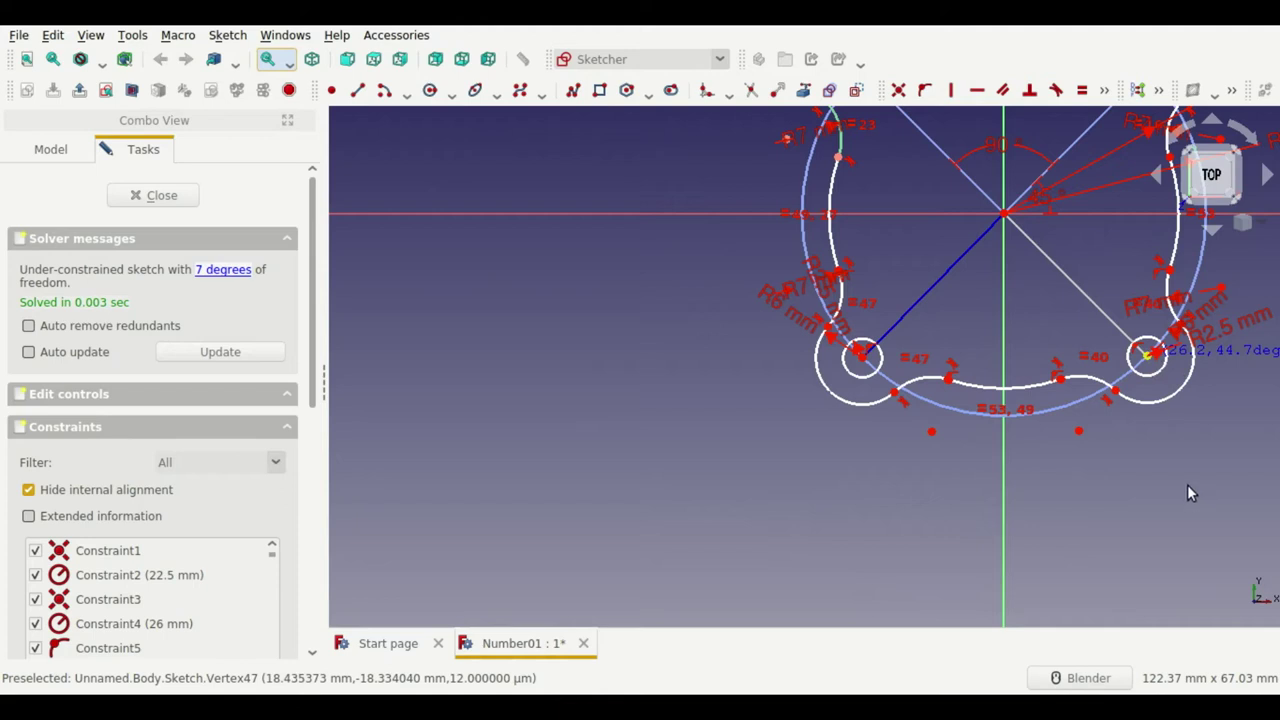
click(1147, 354)
scroll(1029, 280, up, 3)
Step: Add 90° angle constraints between the two lower lines and the upper-left diagonal
click(1029, 290)
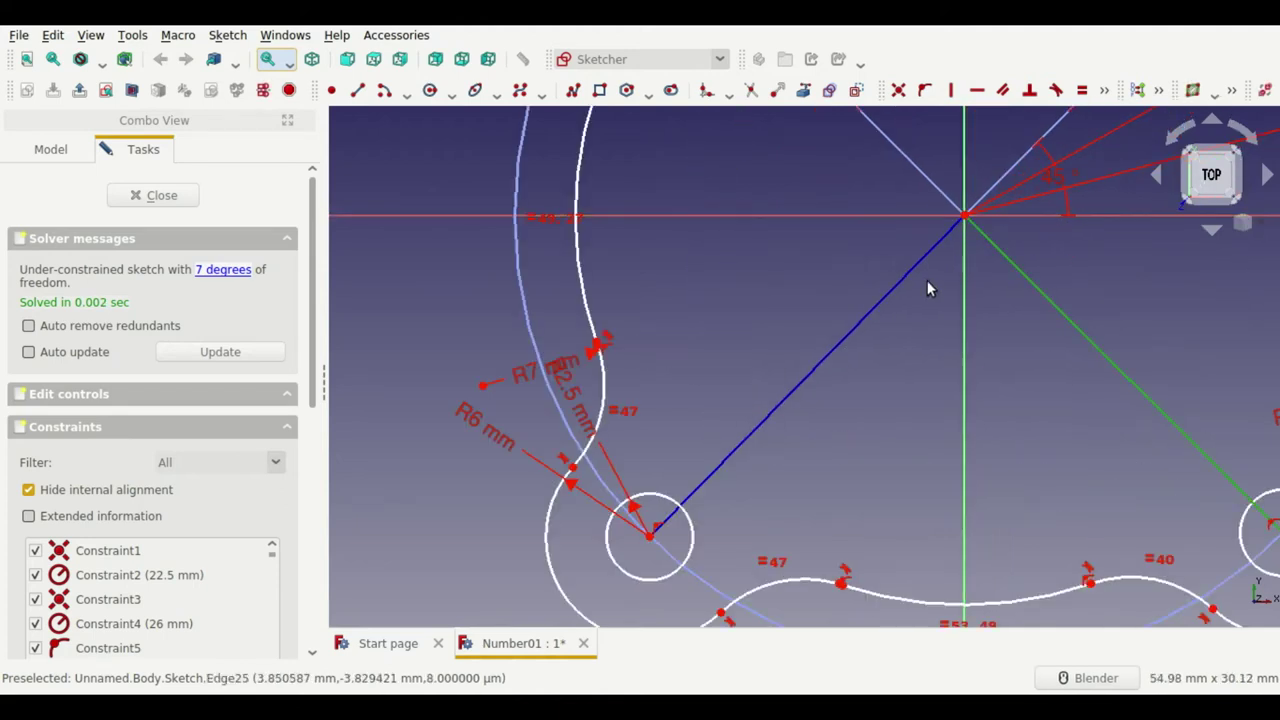
click(908, 279)
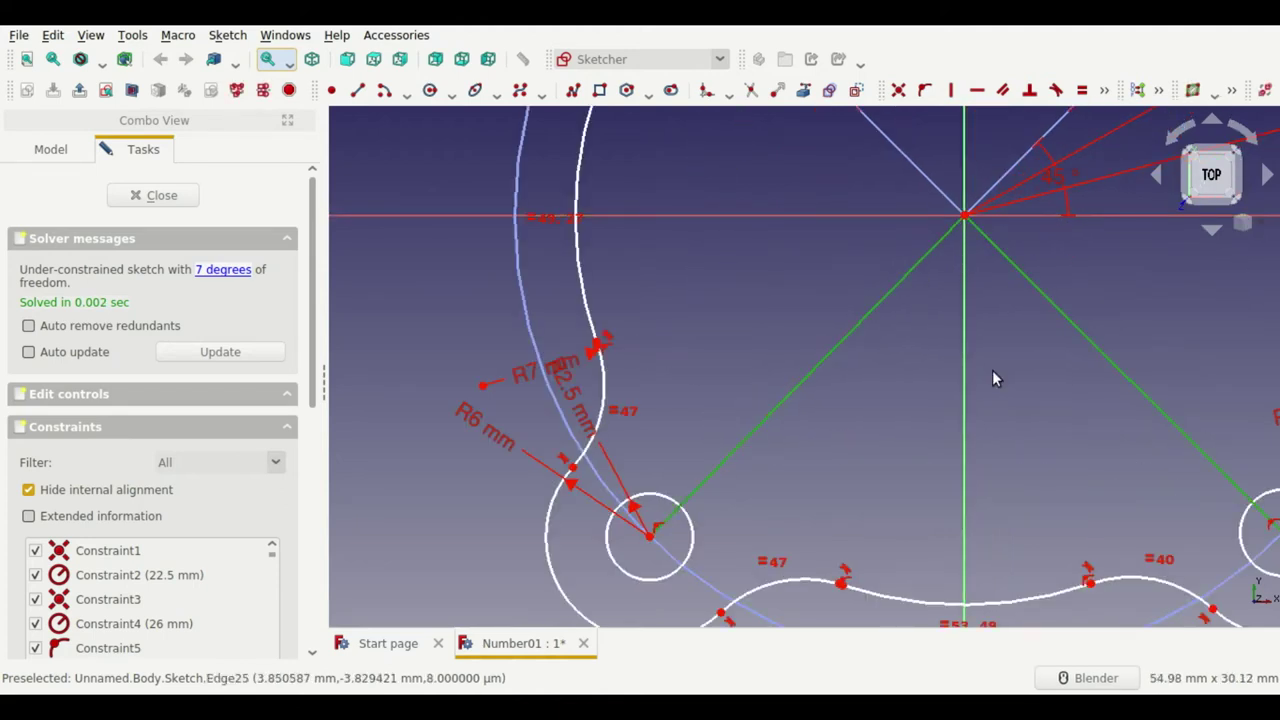
key(a)
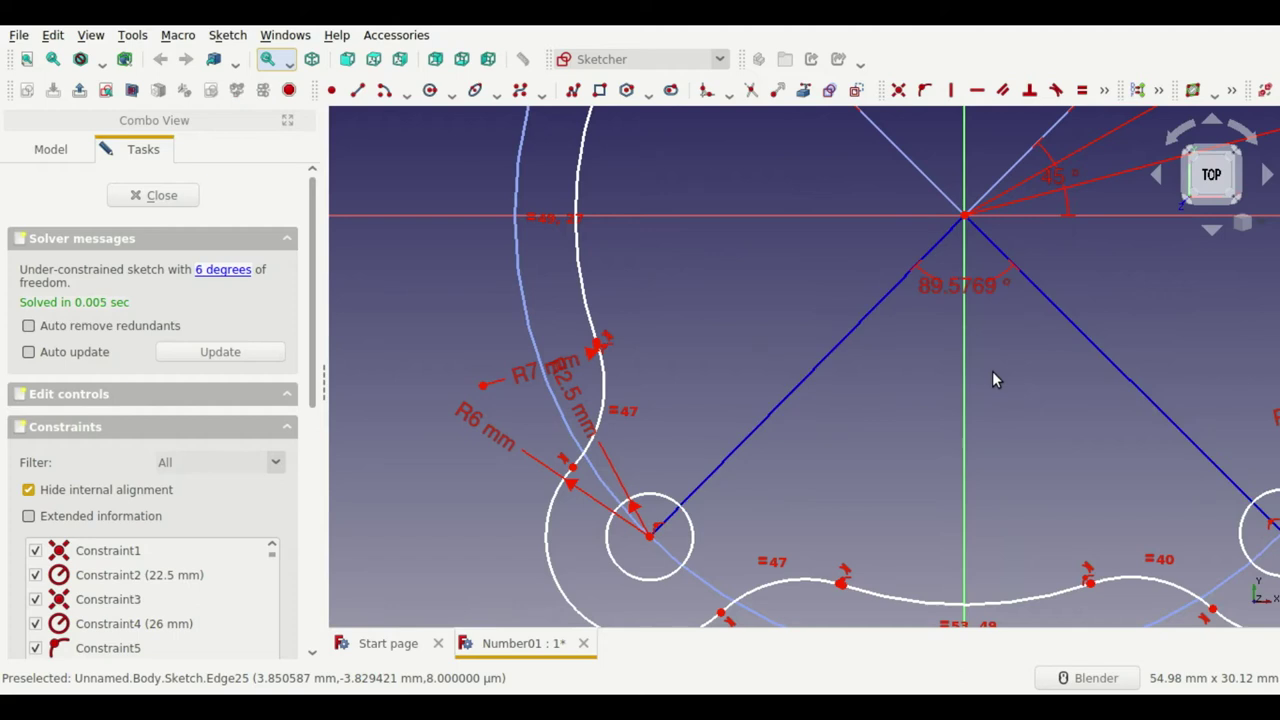
click(902, 284)
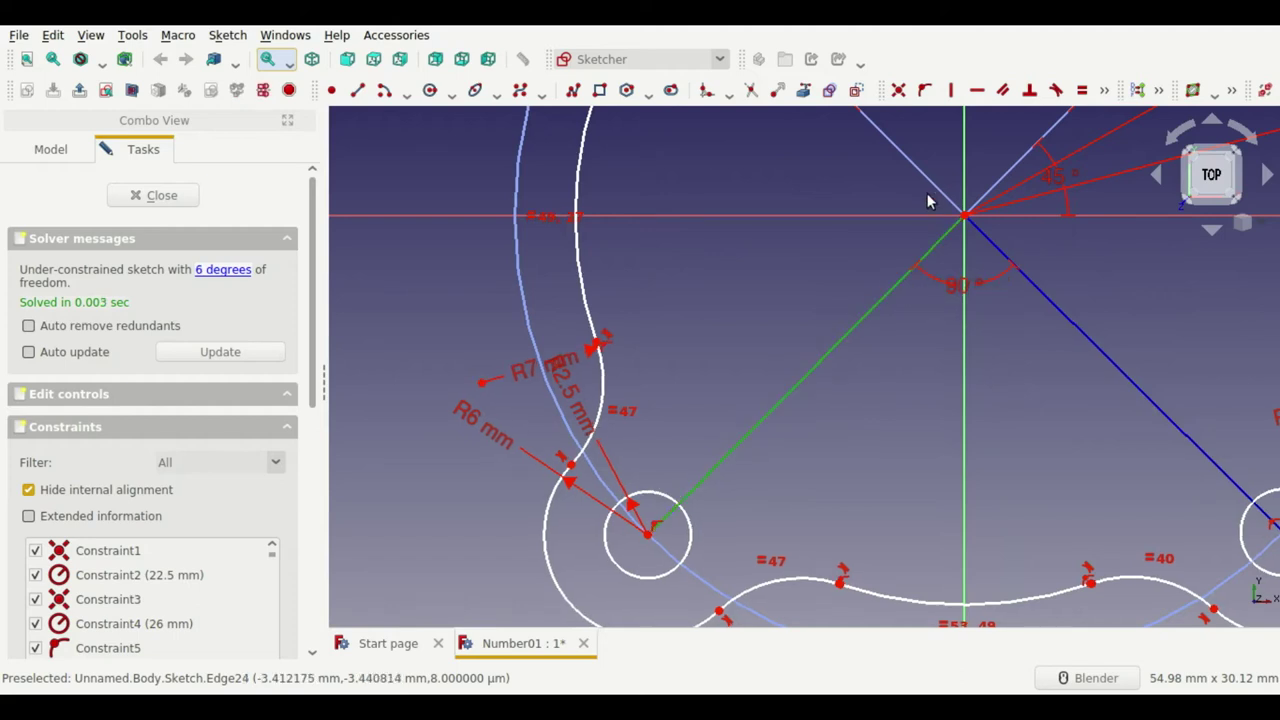
click(936, 188)
key(a)
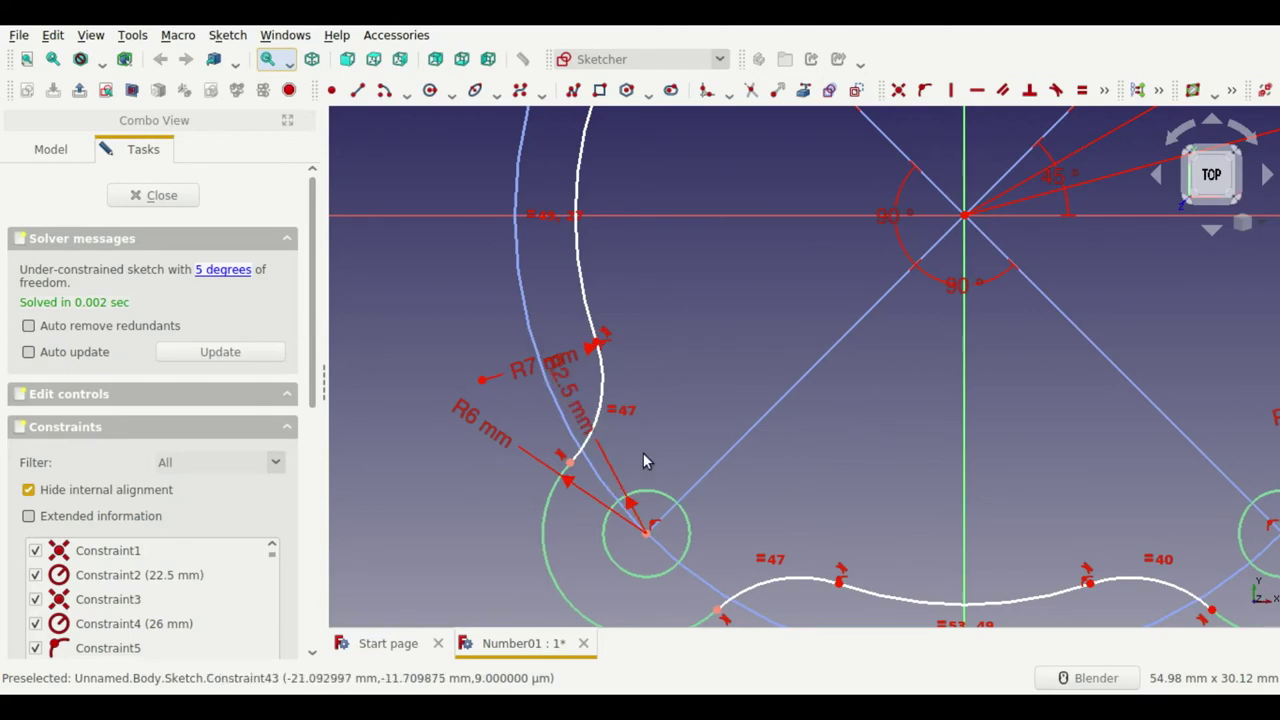
Step: Move the R22.5 mm dimension aside, zoom out, and save the document
scroll(645, 461, down, 4)
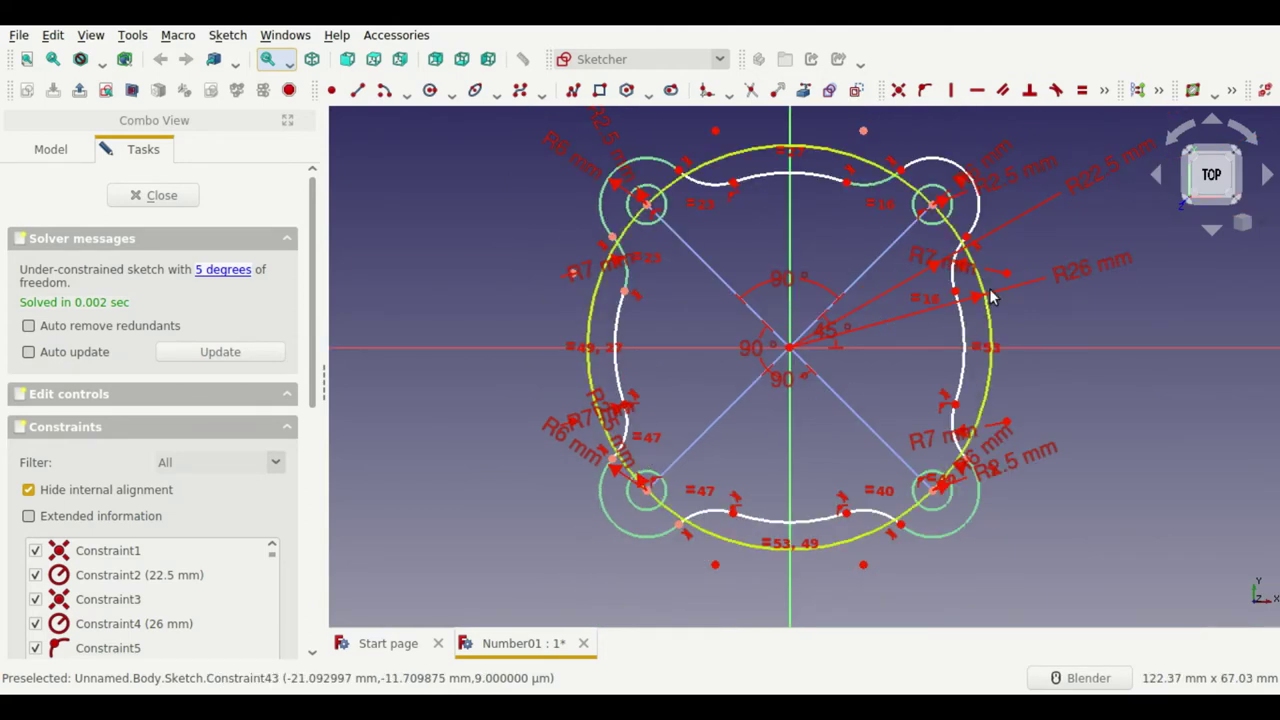
scroll(993, 294, up, 2)
scroll(993, 294, up, 2)
scroll(695, 395, down, 2)
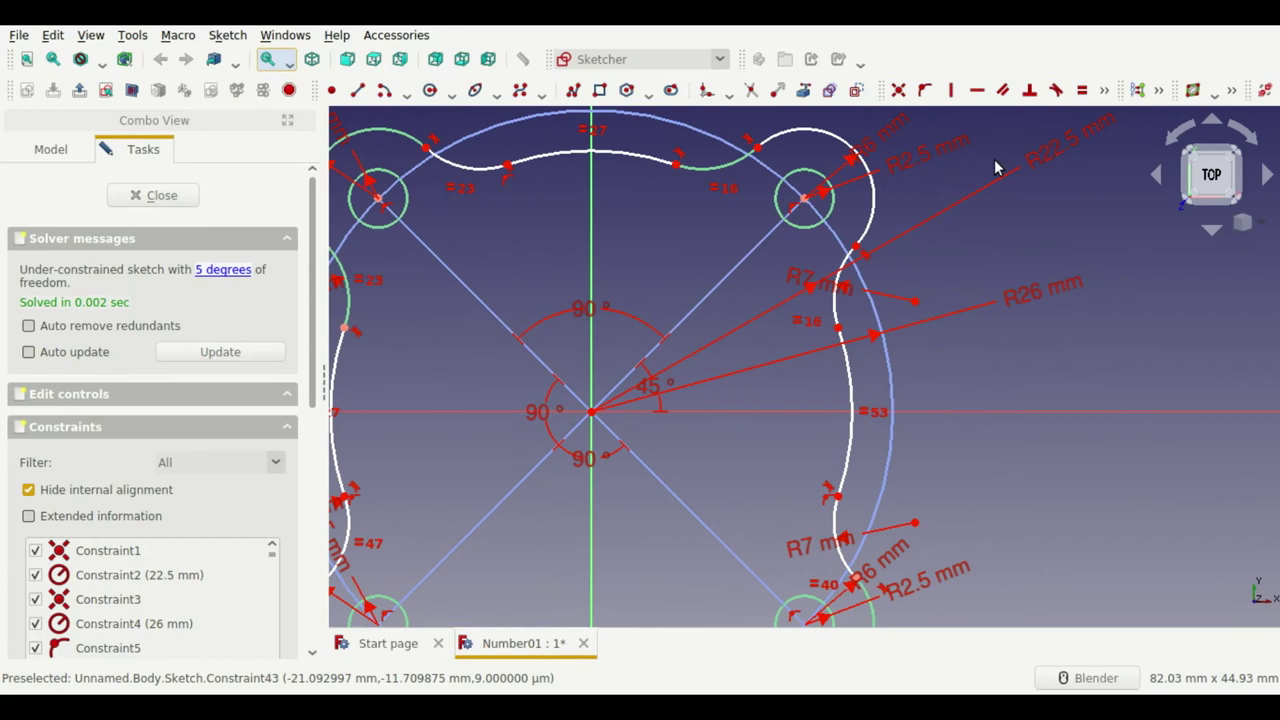
drag(1051, 183, 1097, 341)
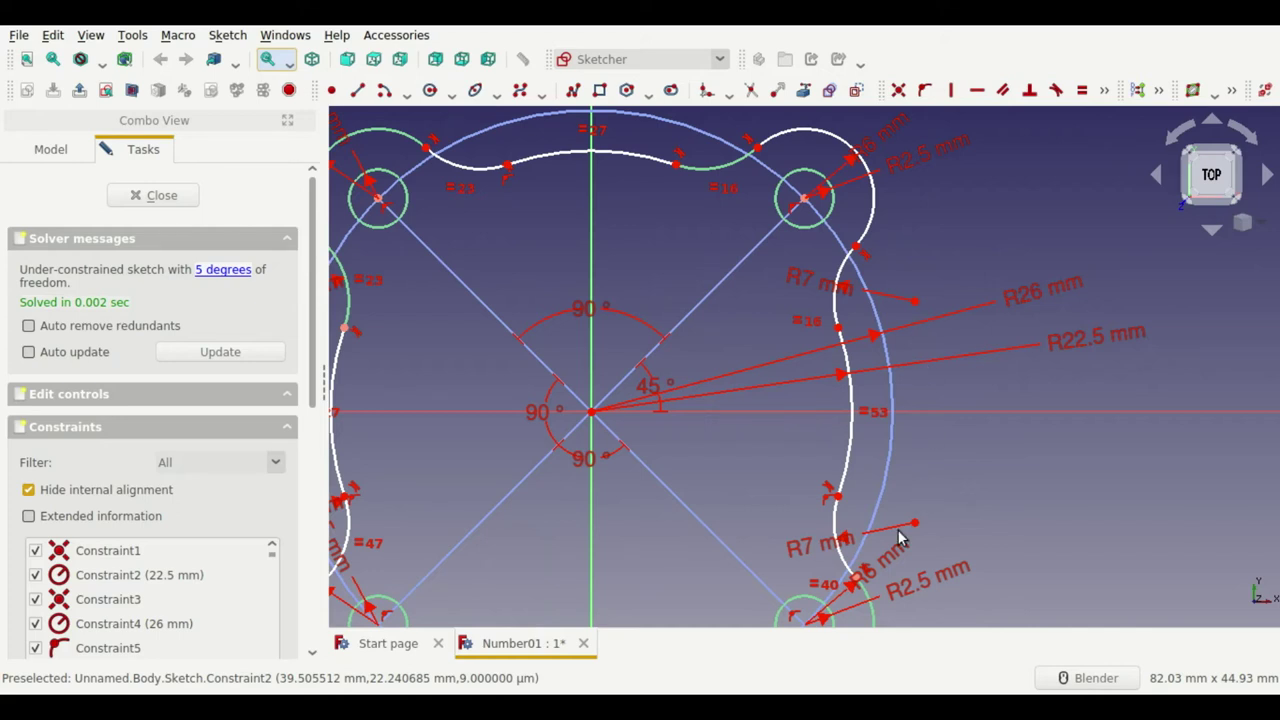
scroll(952, 521, down, 3)
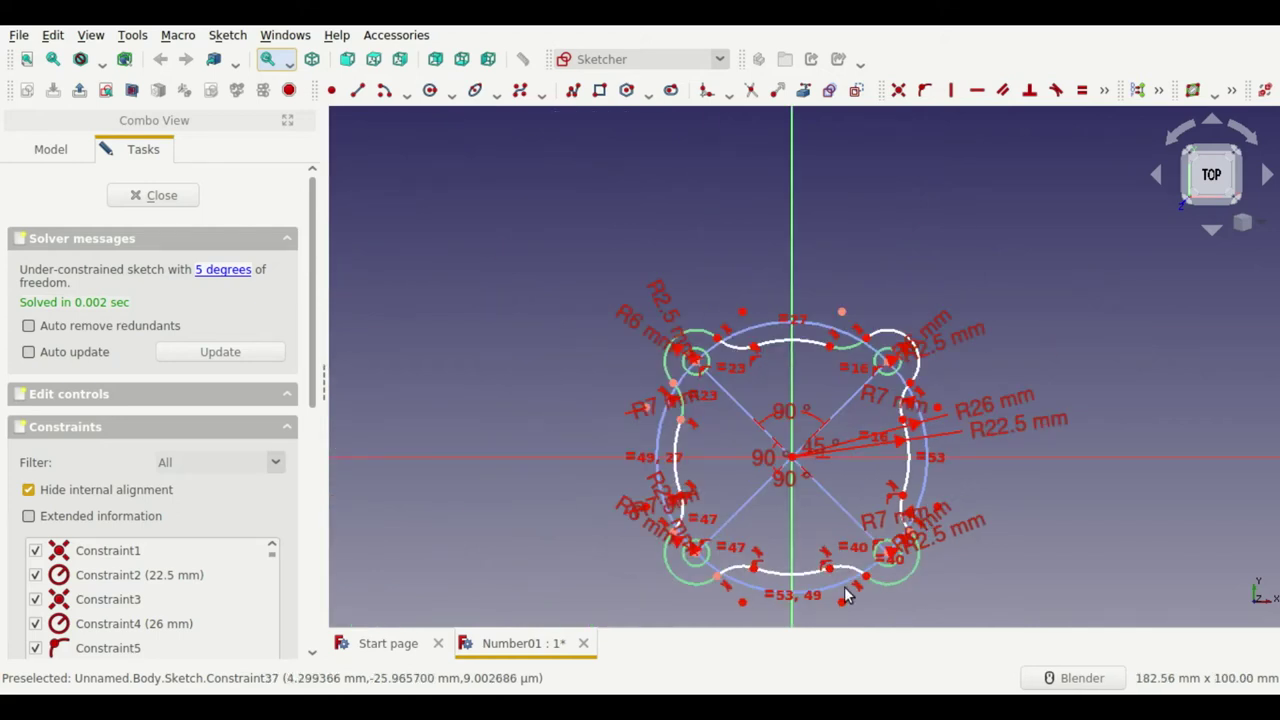
scroll(845, 586, up, 6)
scroll(895, 562, down, 4)
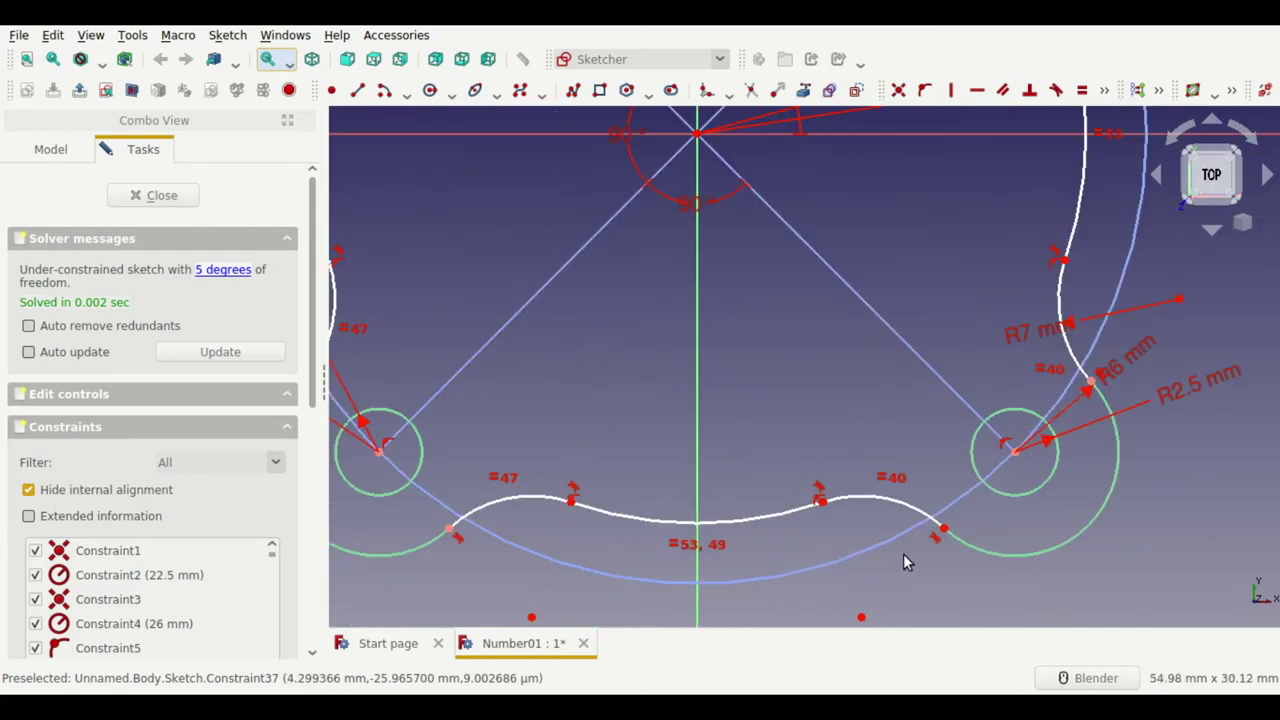
scroll(927, 555, down, 3)
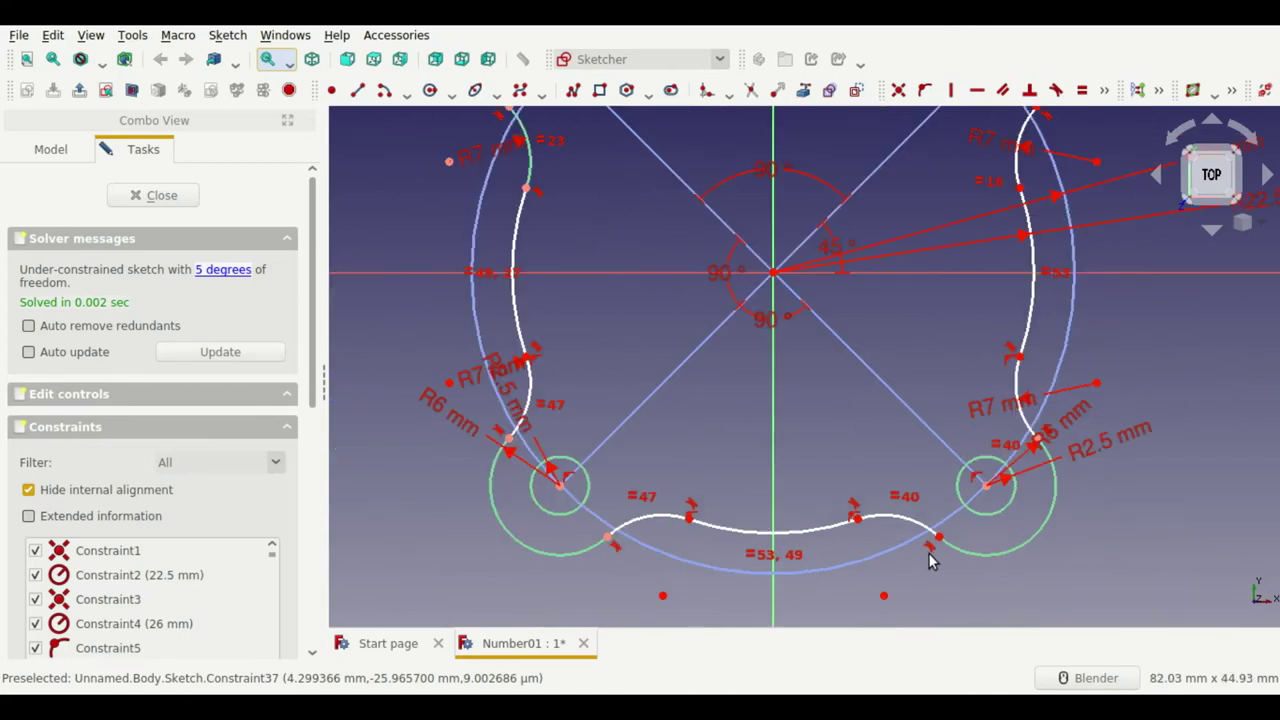
scroll(928, 558, down, 1)
key(ctrl+s)
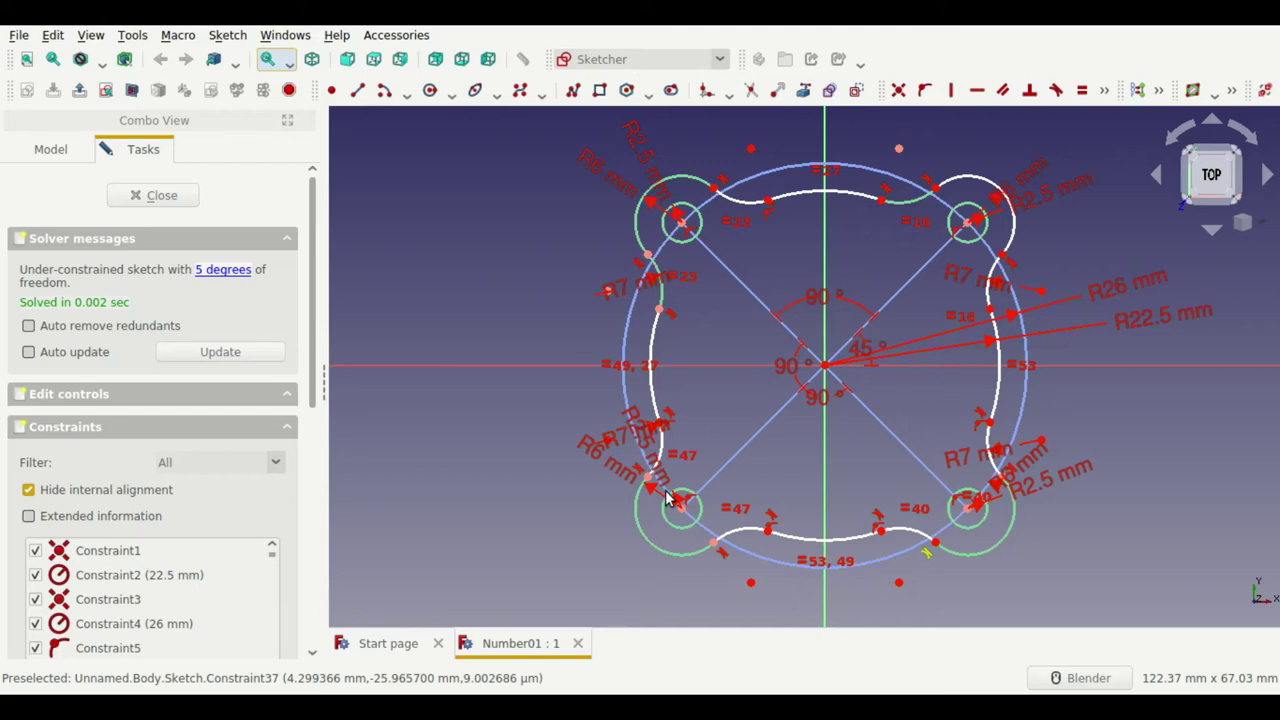
Step: Test the upper-left curve's end point, try a diagonal-line constraint, and undo the conflict
scroll(716, 177, up, 4)
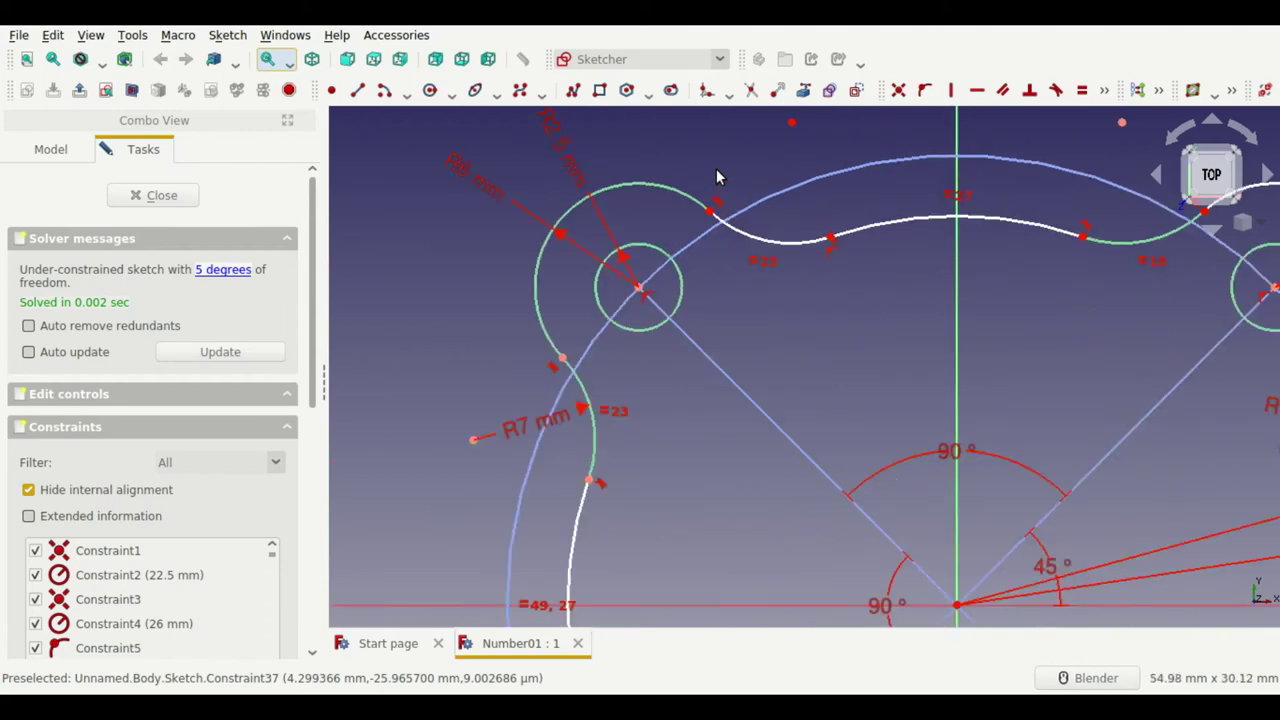
scroll(716, 177, up, 2)
drag(889, 278, 695, 300)
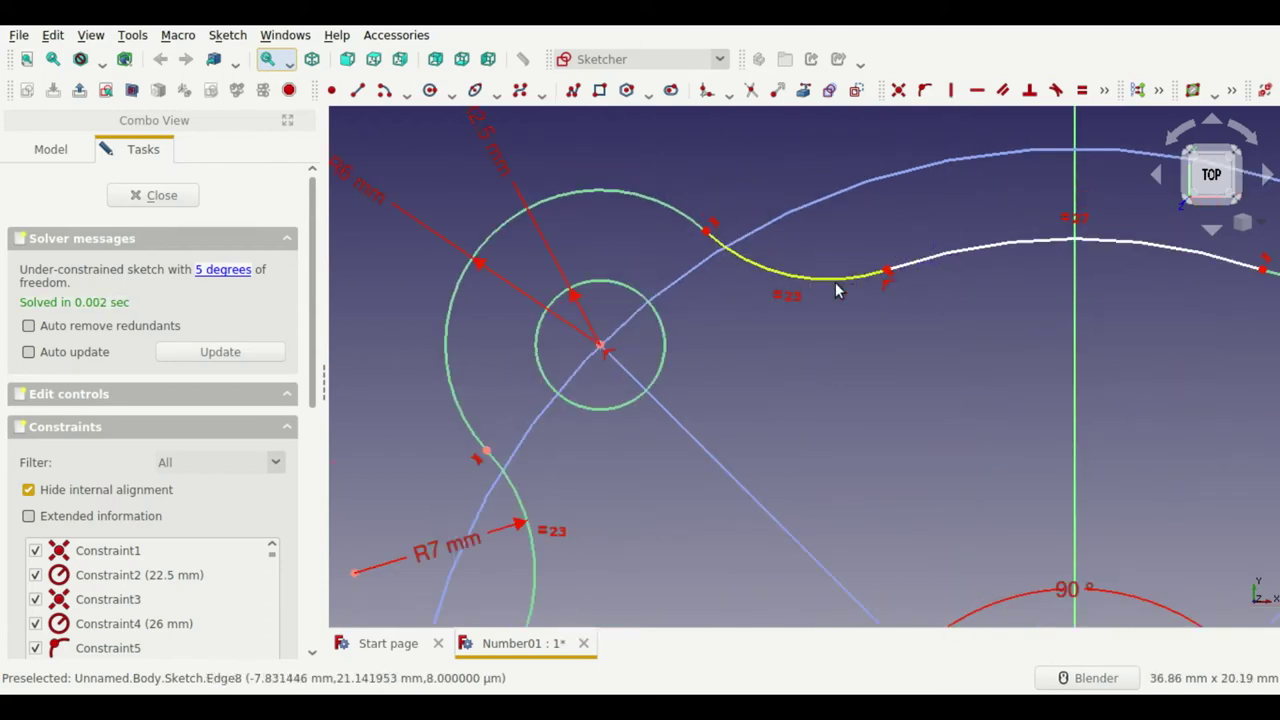
scroll(762, 307, down, 8)
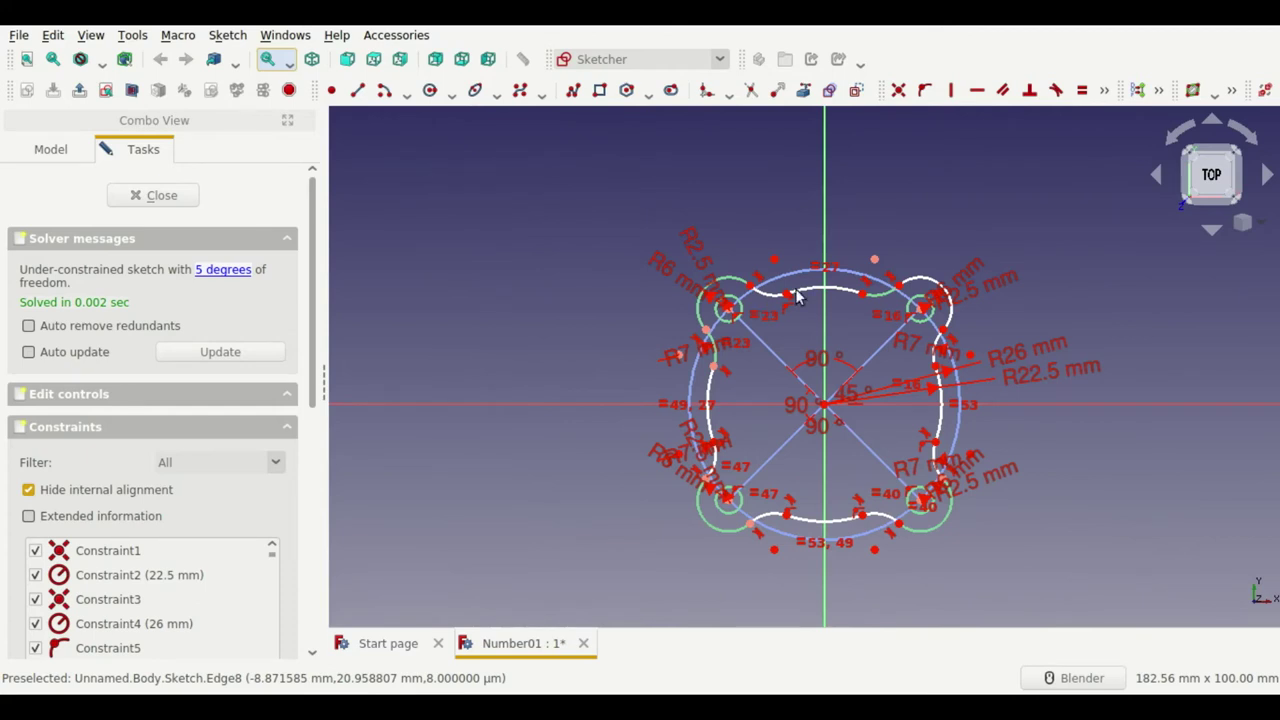
scroll(862, 292, up, 8)
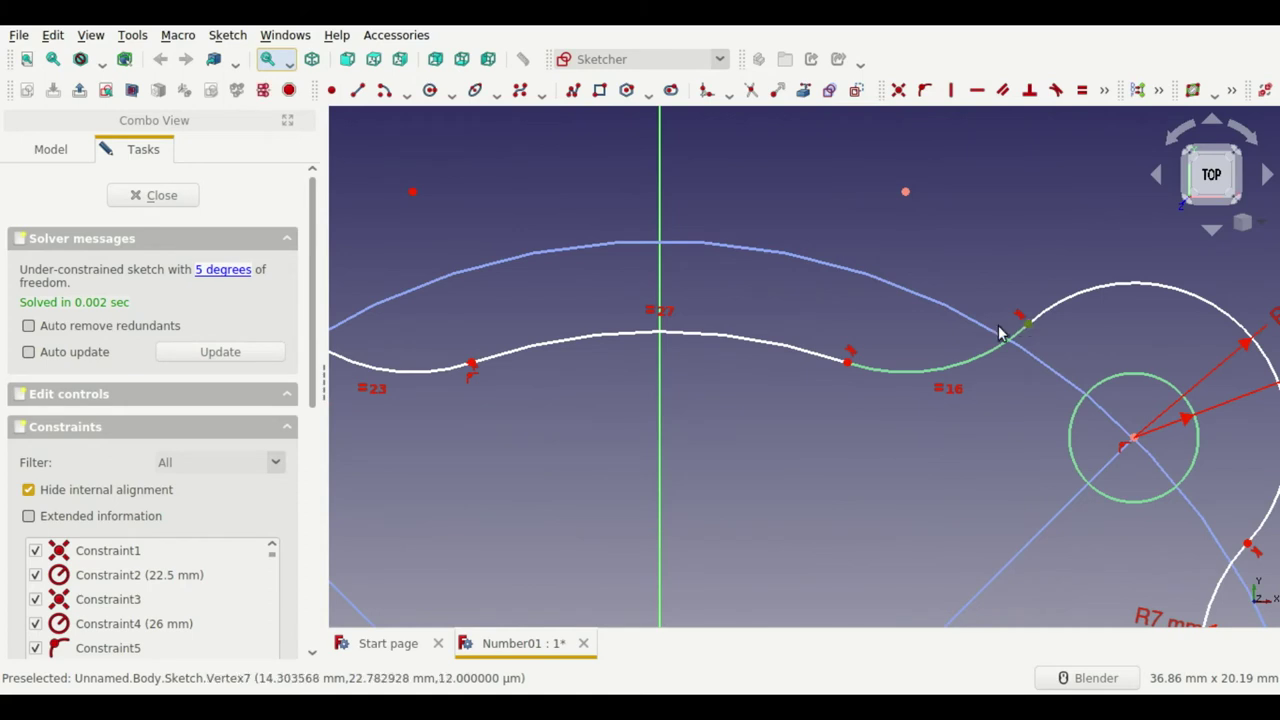
scroll(818, 285, down, 6)
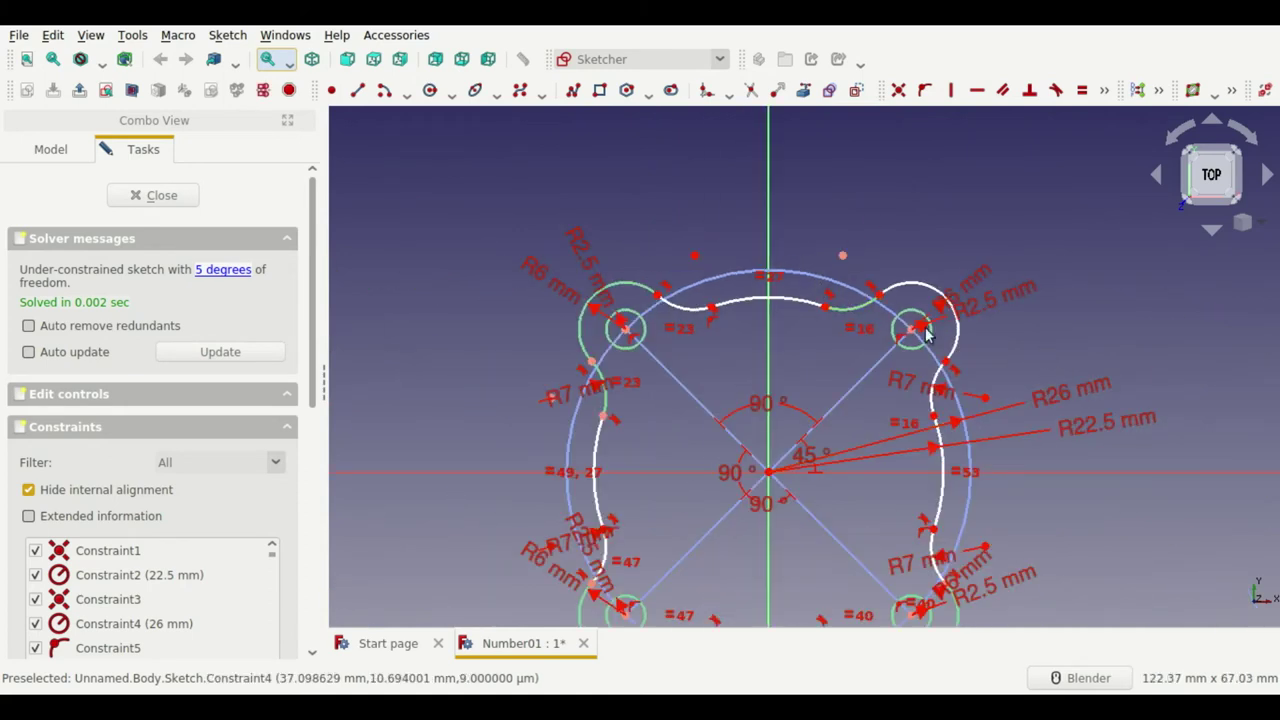
scroll(918, 330, up, 6)
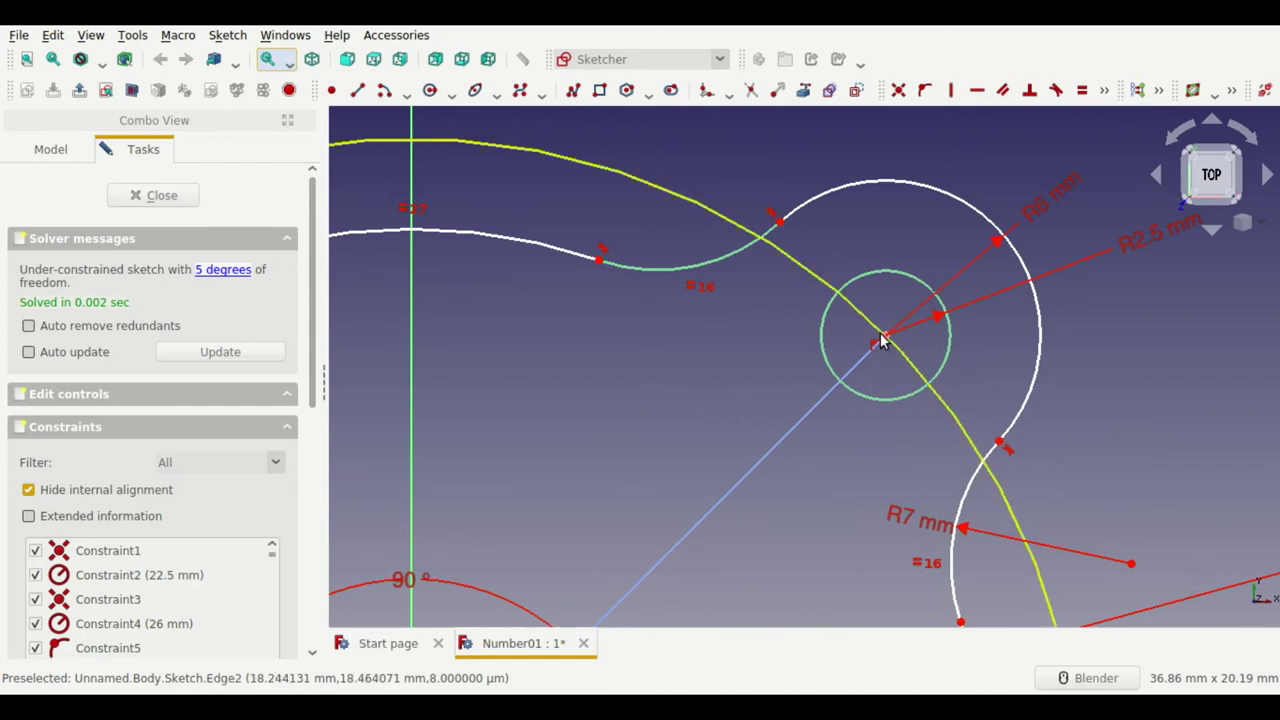
click(790, 250)
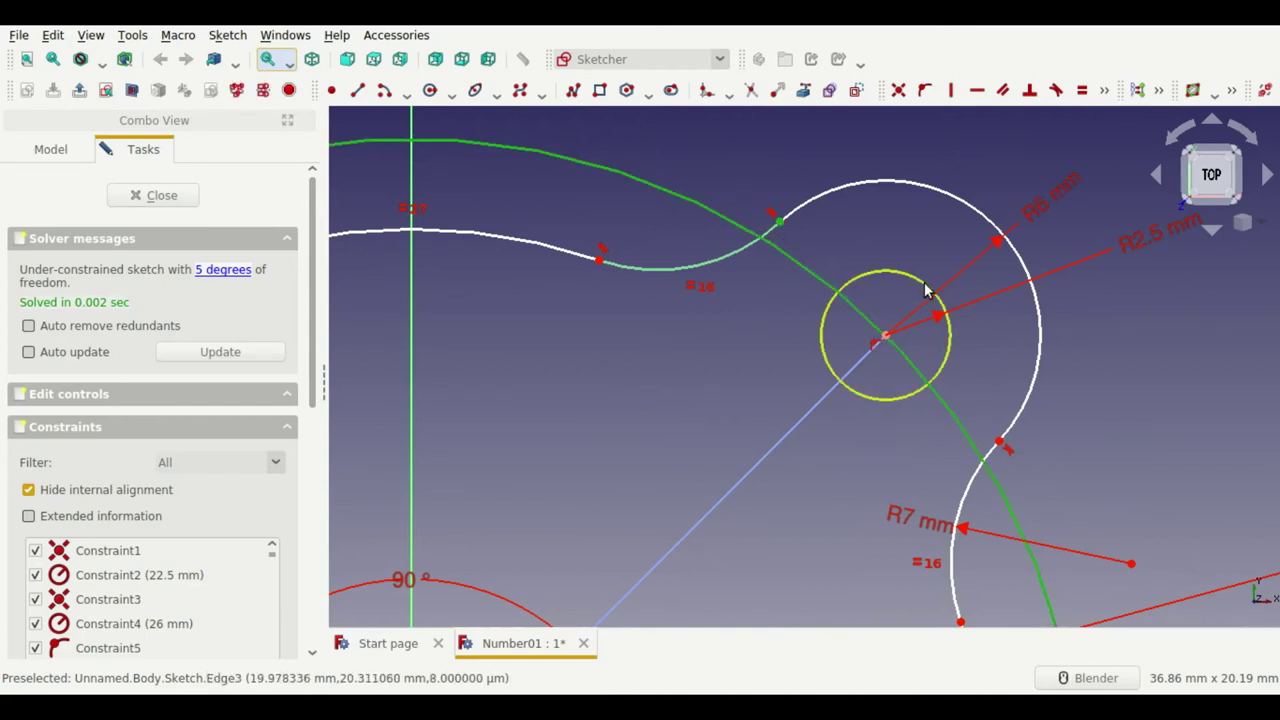
key(e)
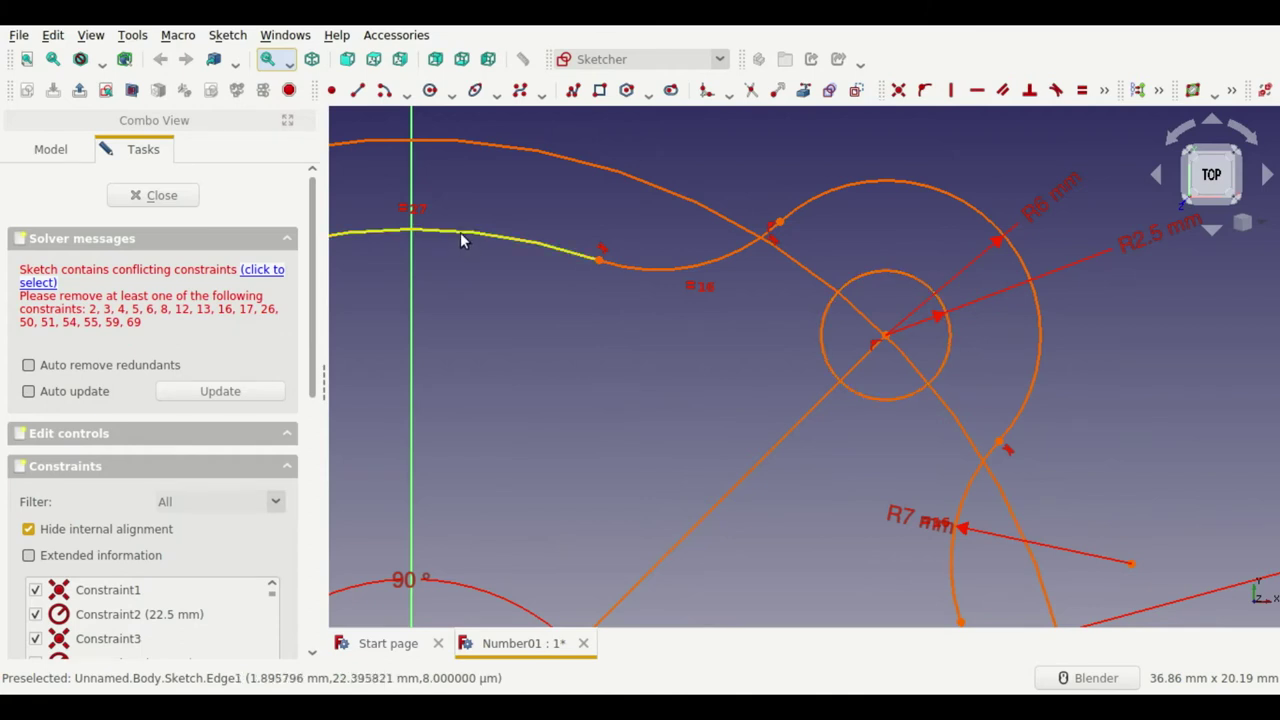
key(ctrl+z)
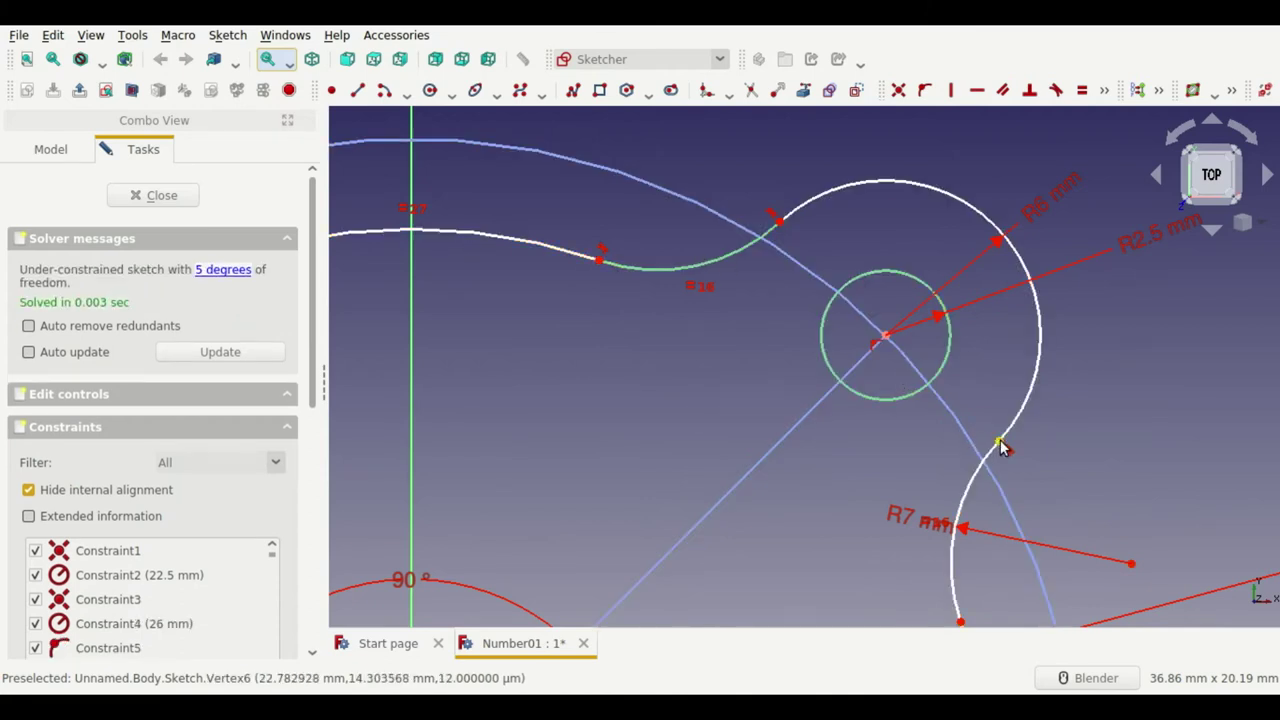
scroll(969, 386, down, 2)
scroll(969, 386, down, 2)
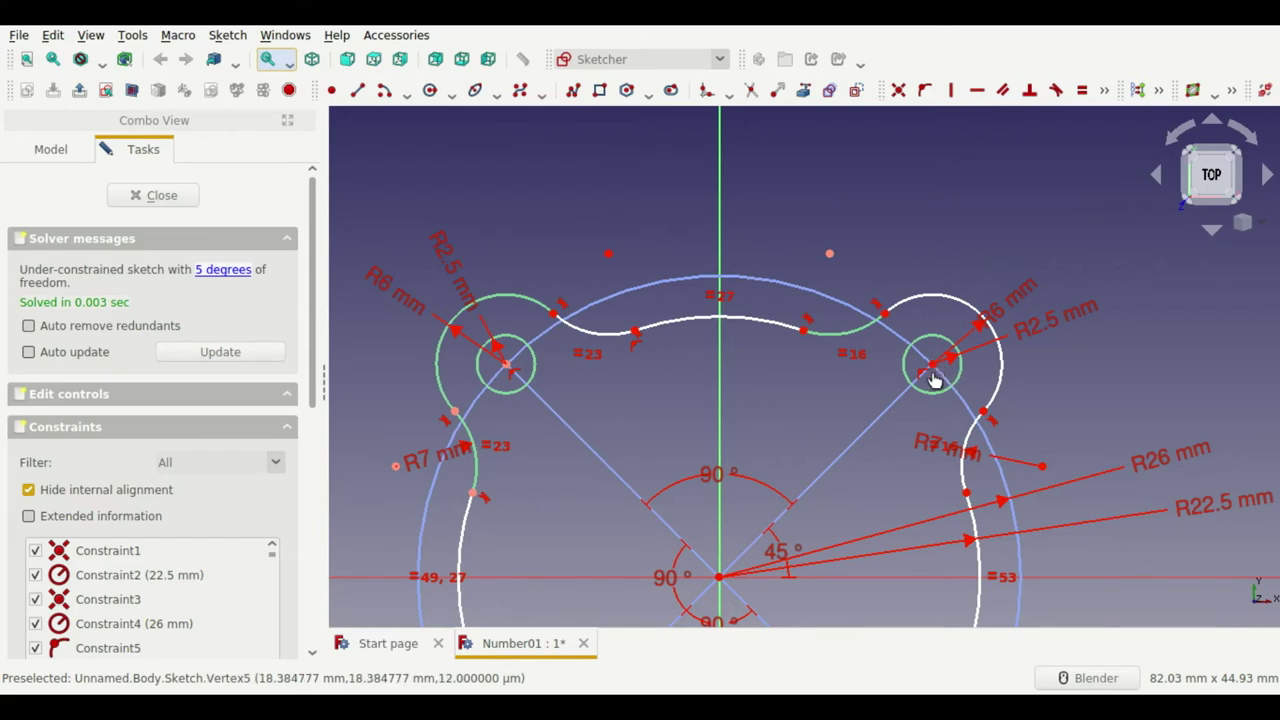
scroll(895, 240, down, 4)
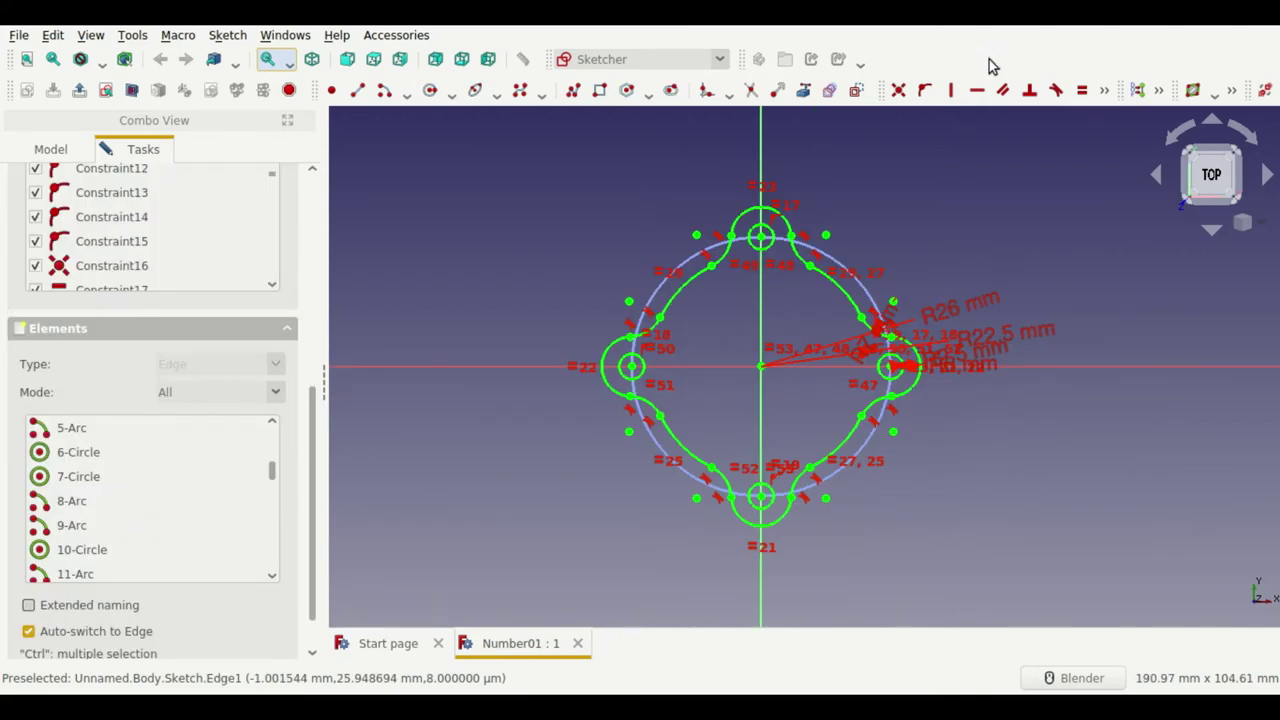
scroll(263, 337, up, 5)
scroll(12, 248, up, 3)
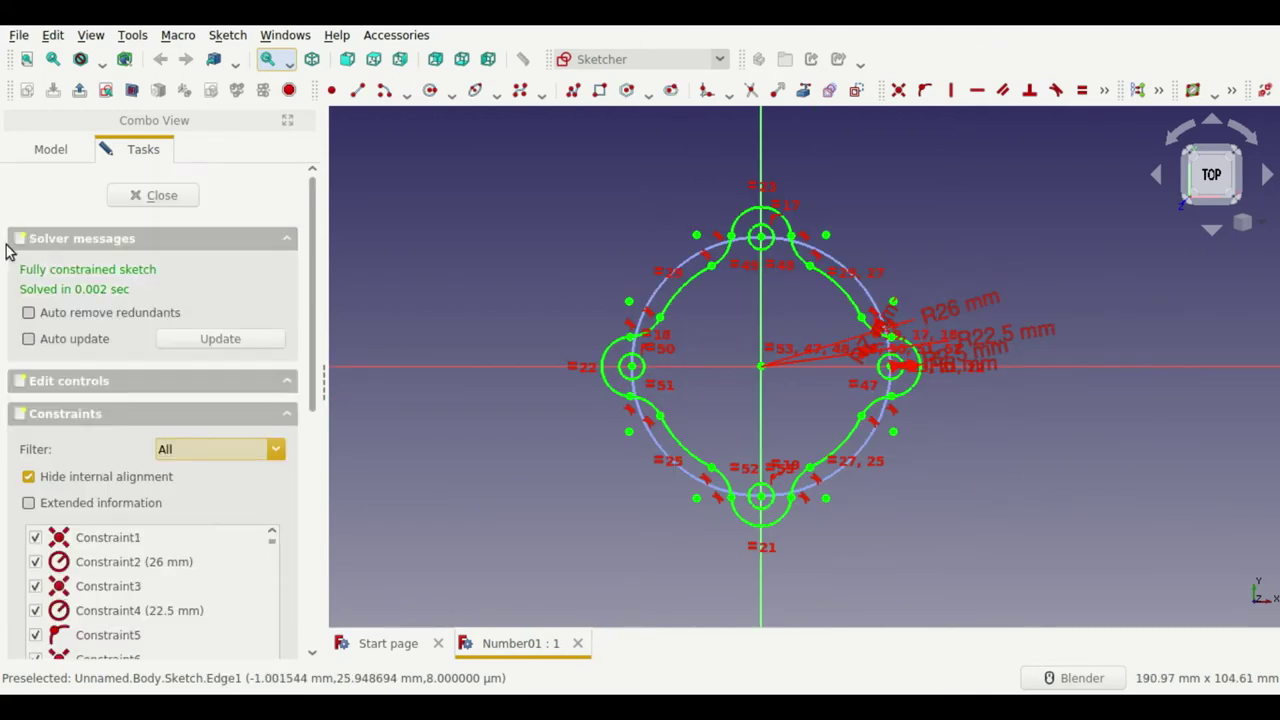
Step: Close and save the sketch, then pad it 3 mm symmetric to the sketch plane
click(134, 206)
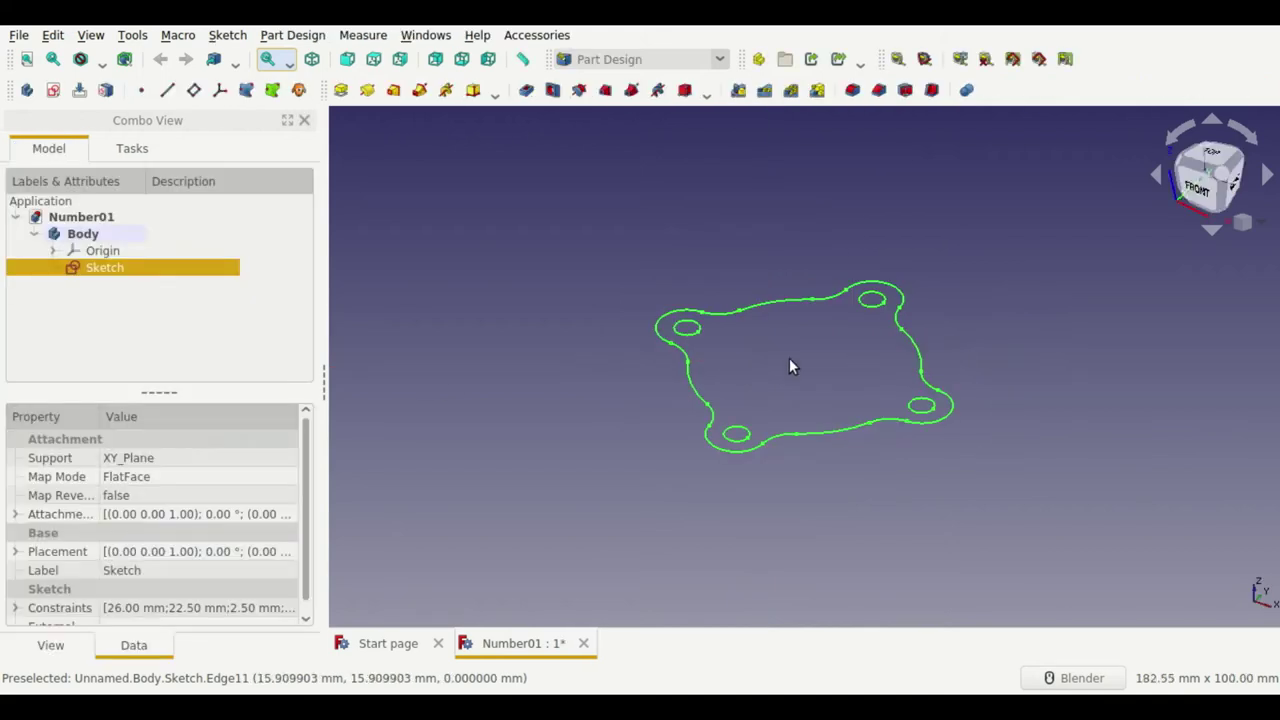
key(ctrl+s)
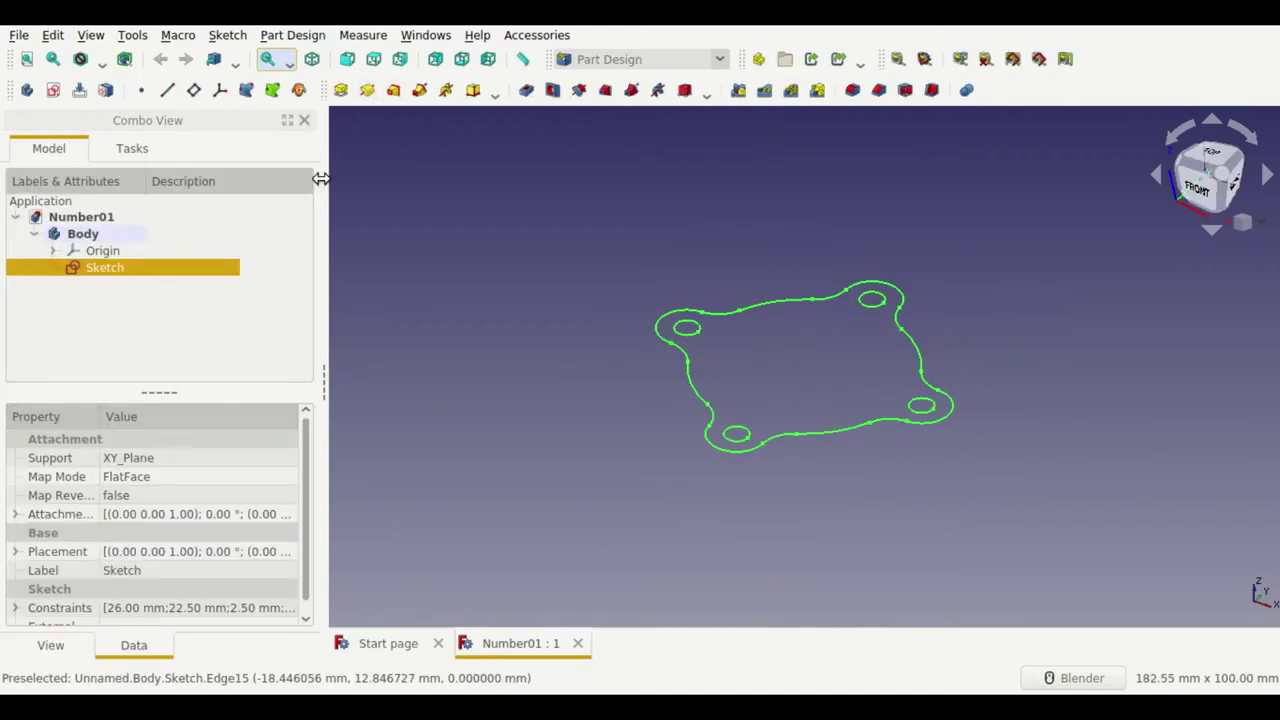
click(344, 96)
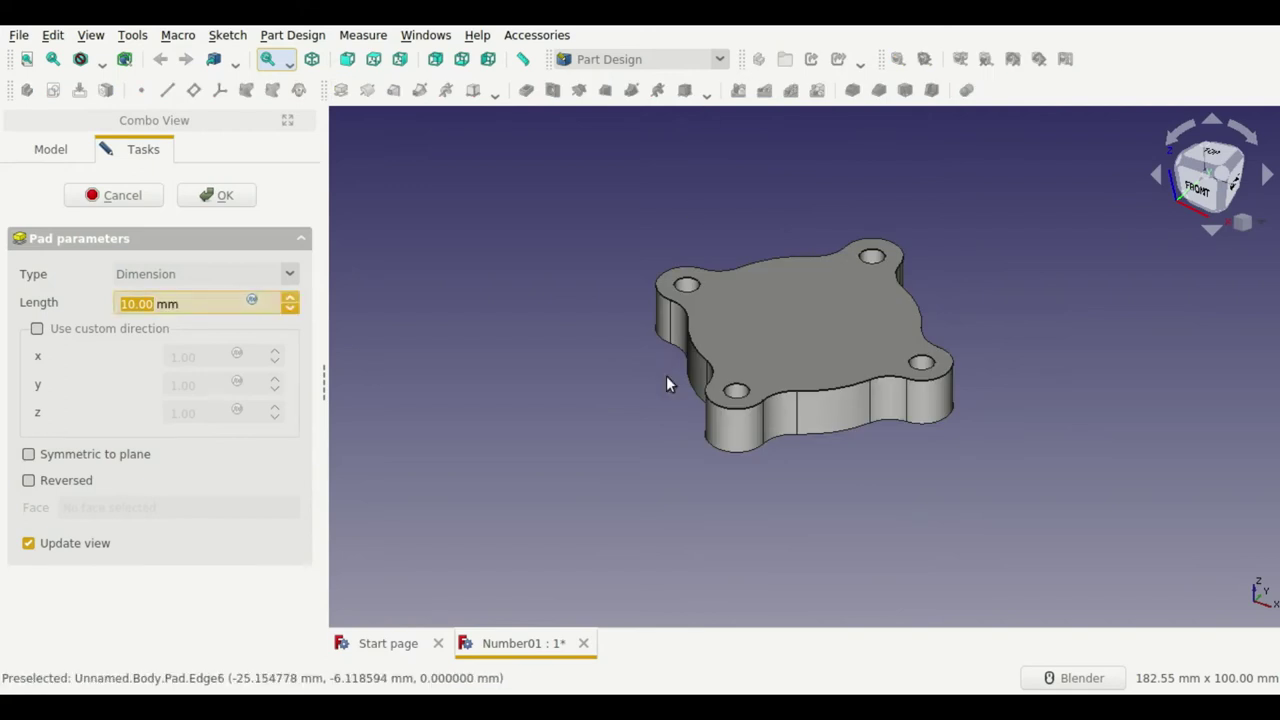
click(337, 421)
text(3)
click(112, 457)
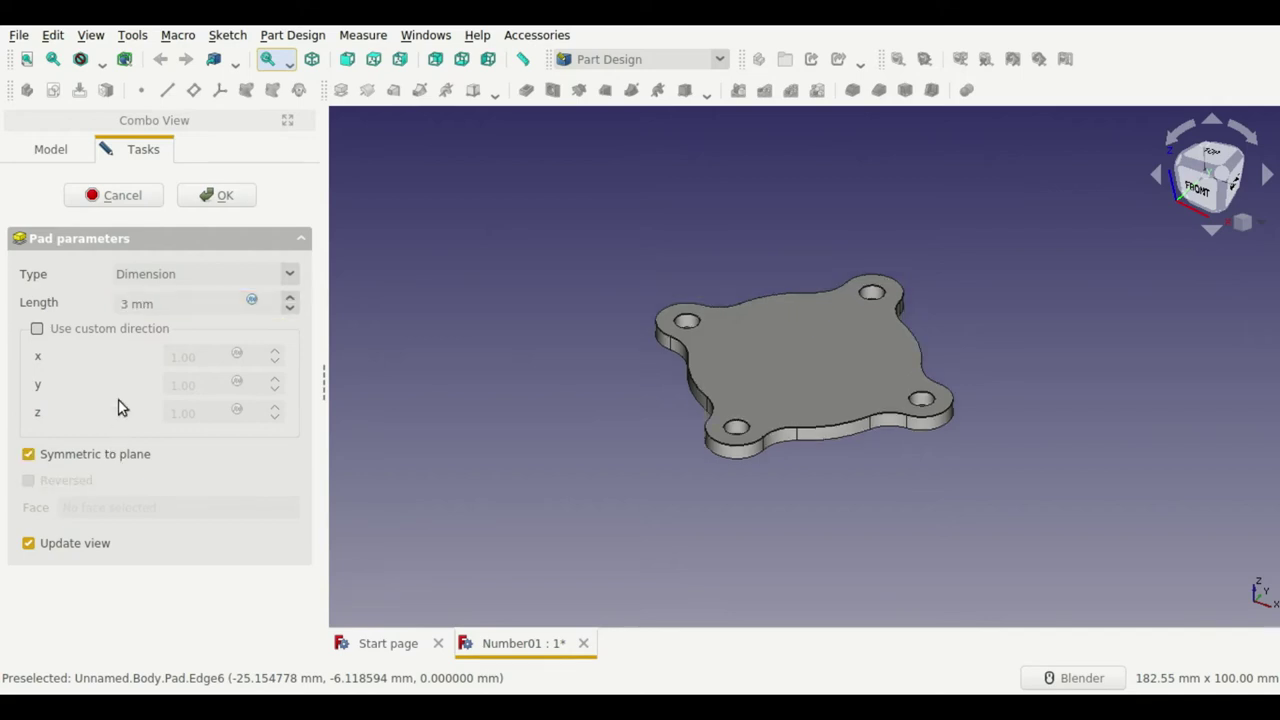
click(184, 203)
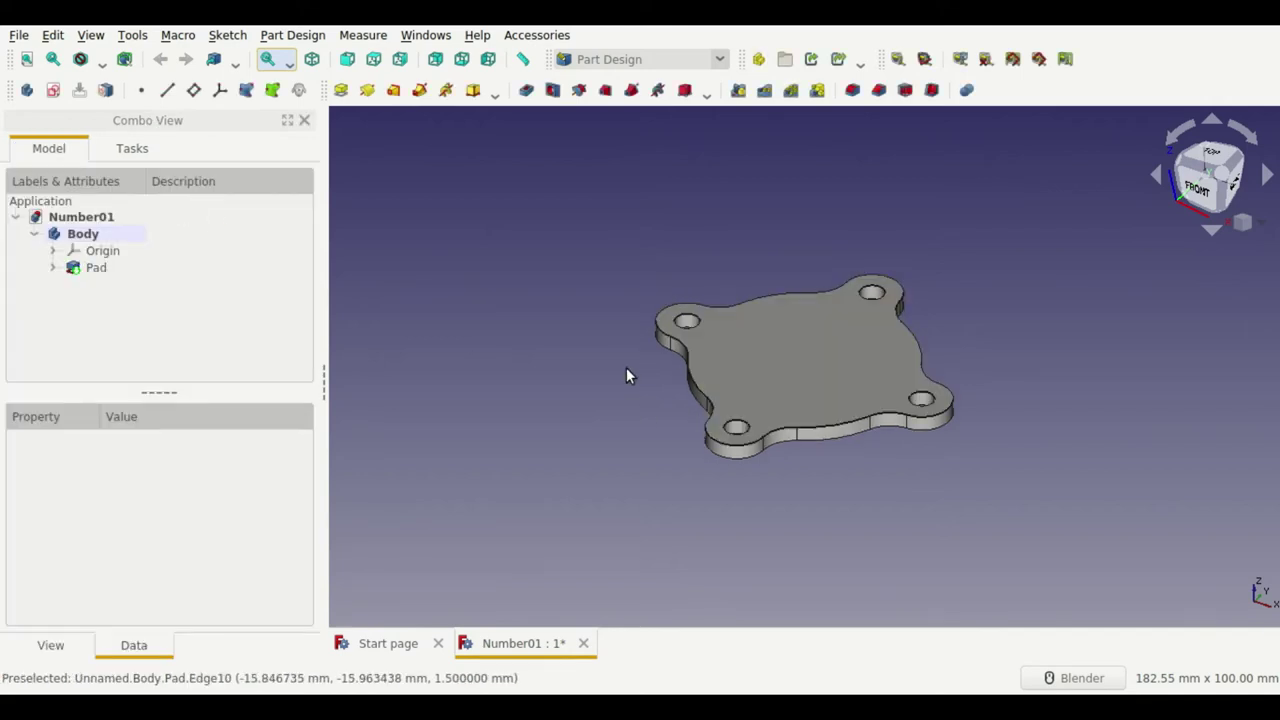
Step: Save, check the Pad settings unchanged, and reopen the Pad's sketch for editing
key(ctrl+s)
double_click(104, 267)
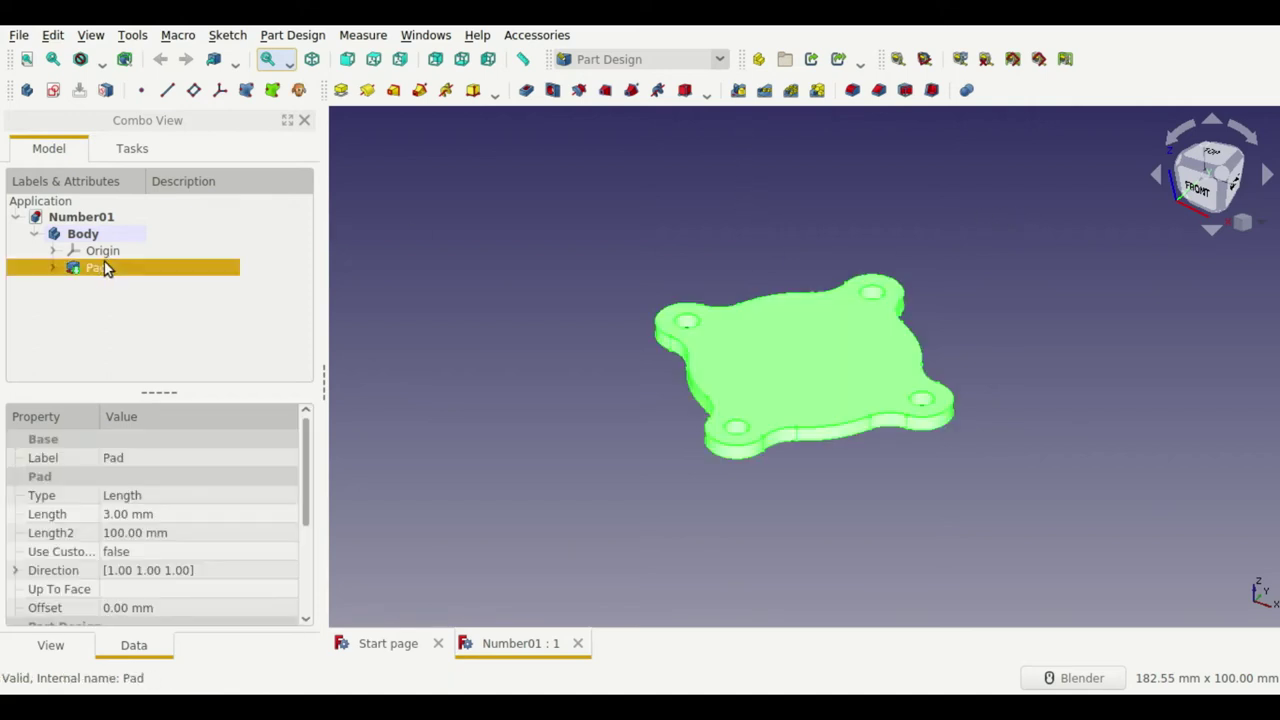
click(100, 195)
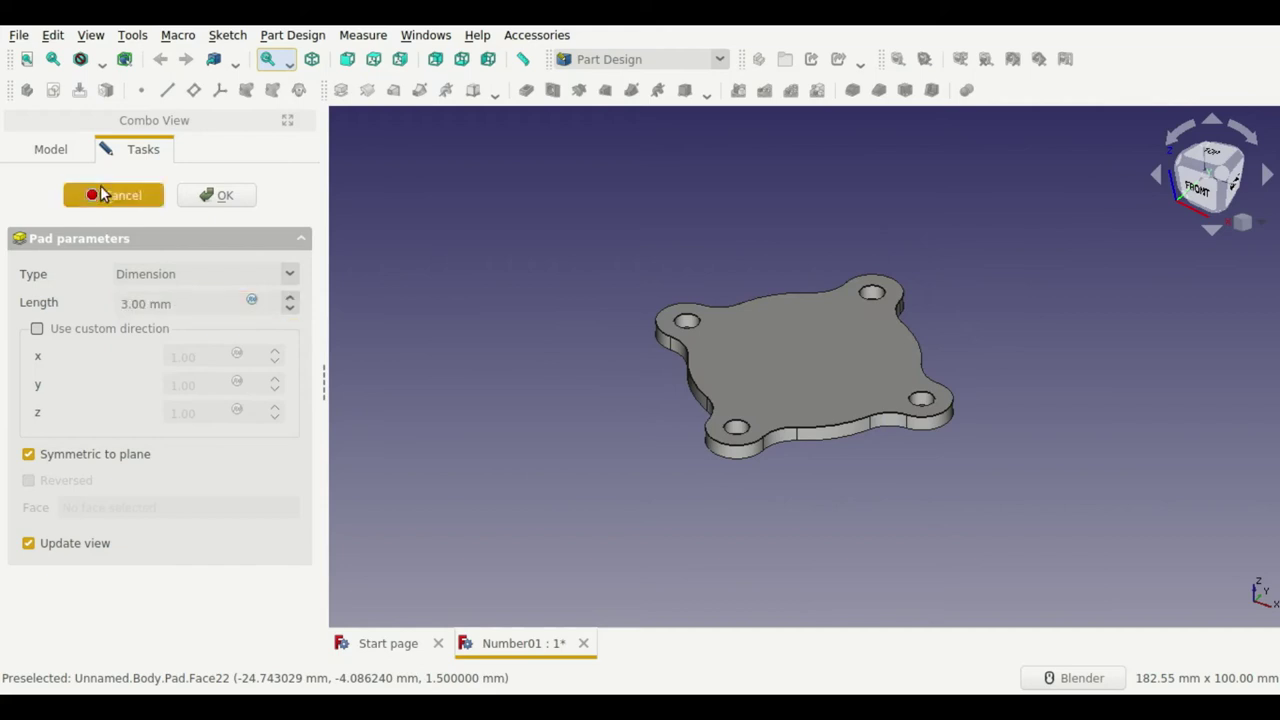
click(53, 267)
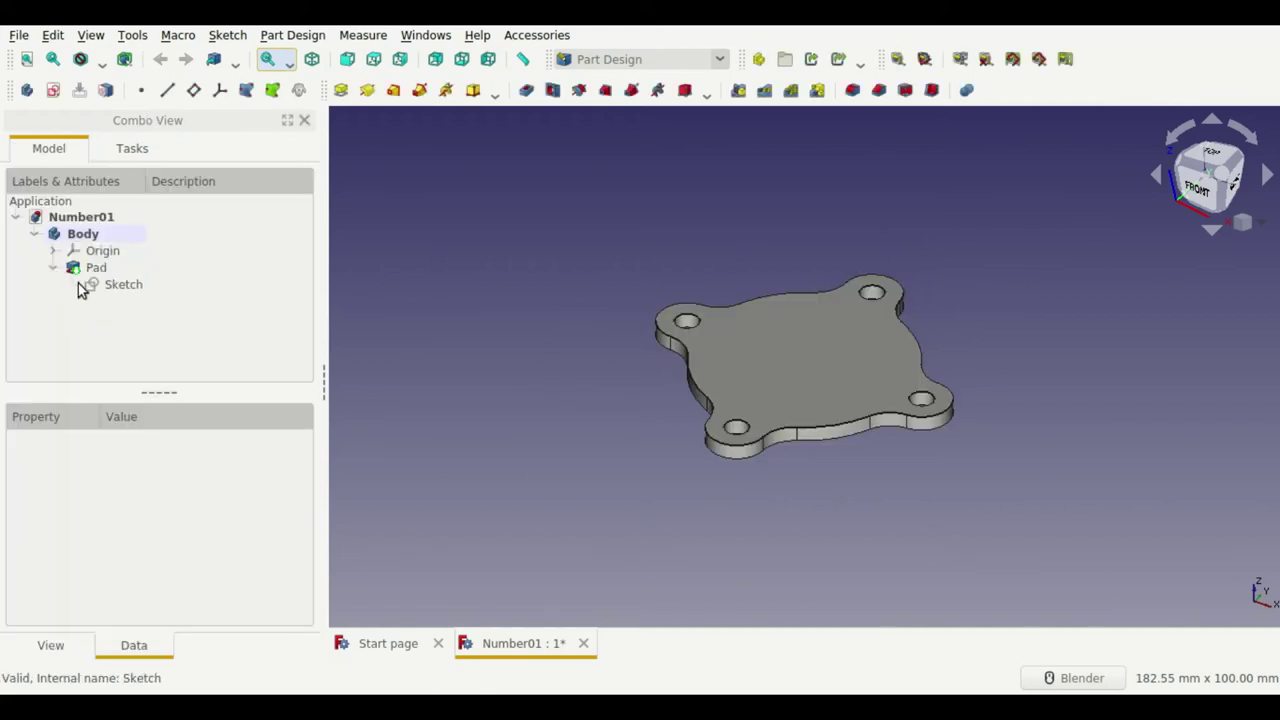
click(90, 288)
double_click(108, 284)
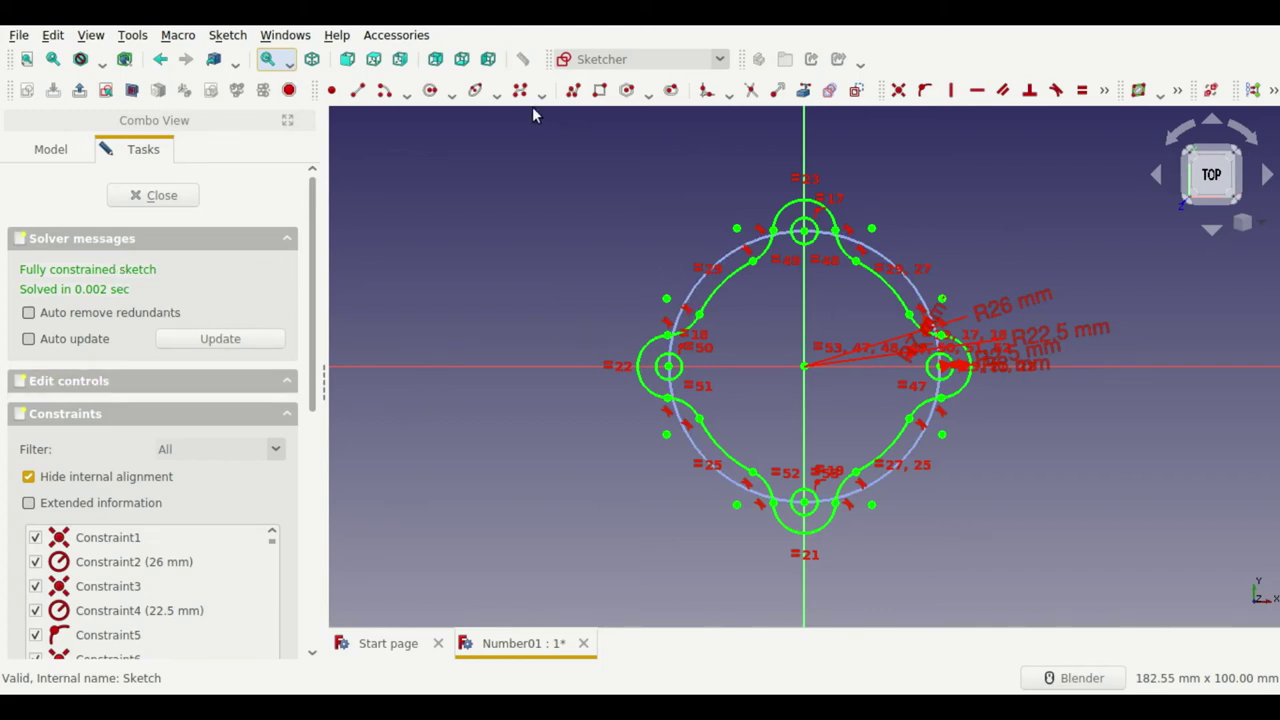
Step: Draw a 14.43 mm radius circle at the origin and close the sketch to cut the bore
click(430, 90)
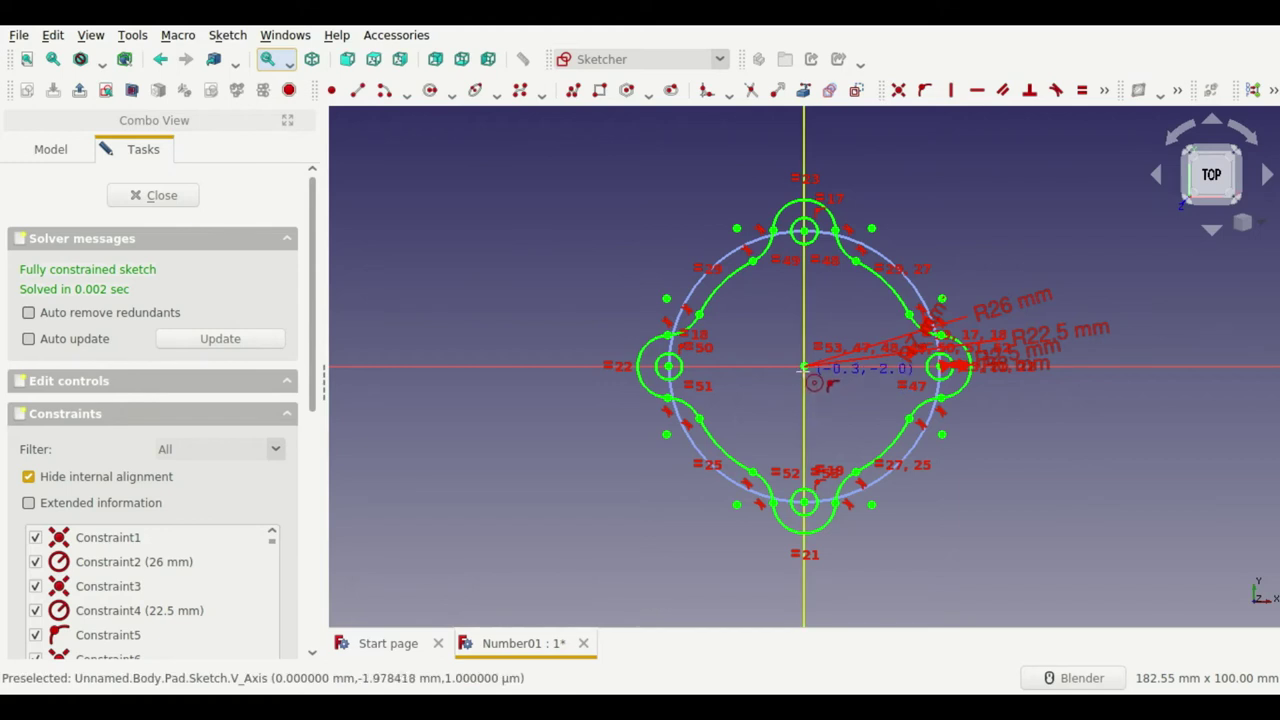
click(805, 366)
click(788, 305)
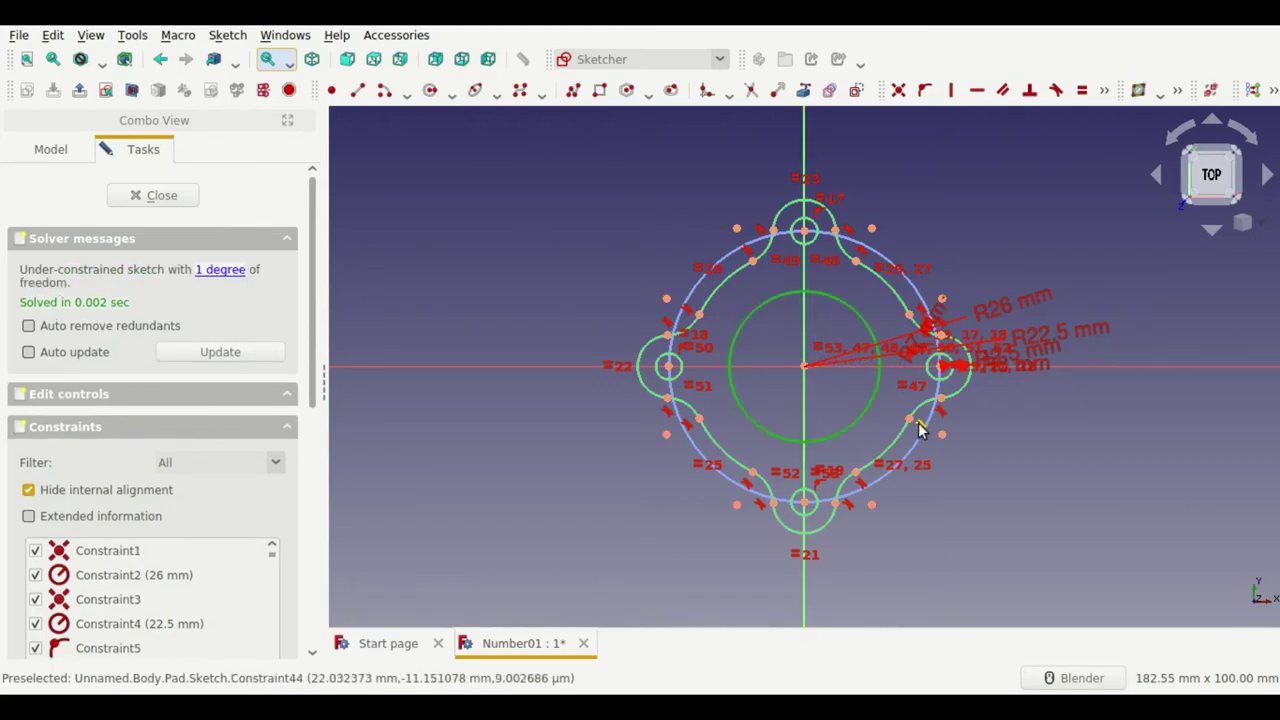
key(k)
key(r)
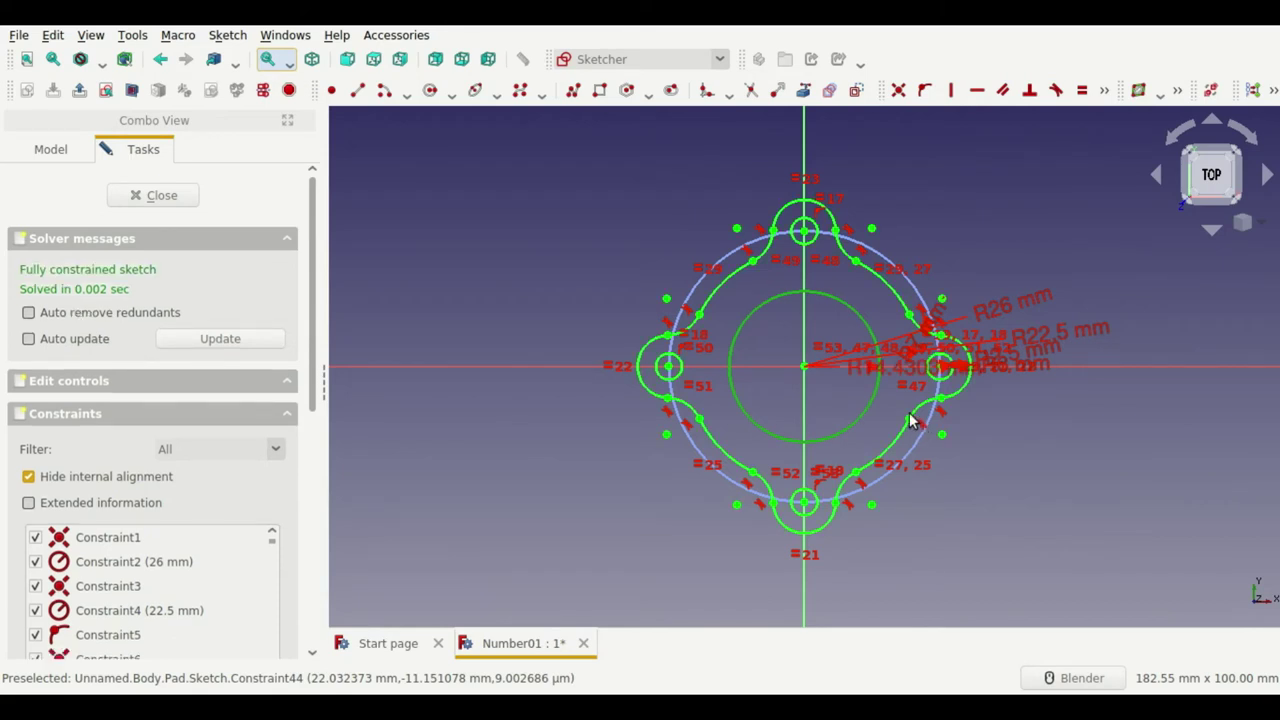
click(145, 198)
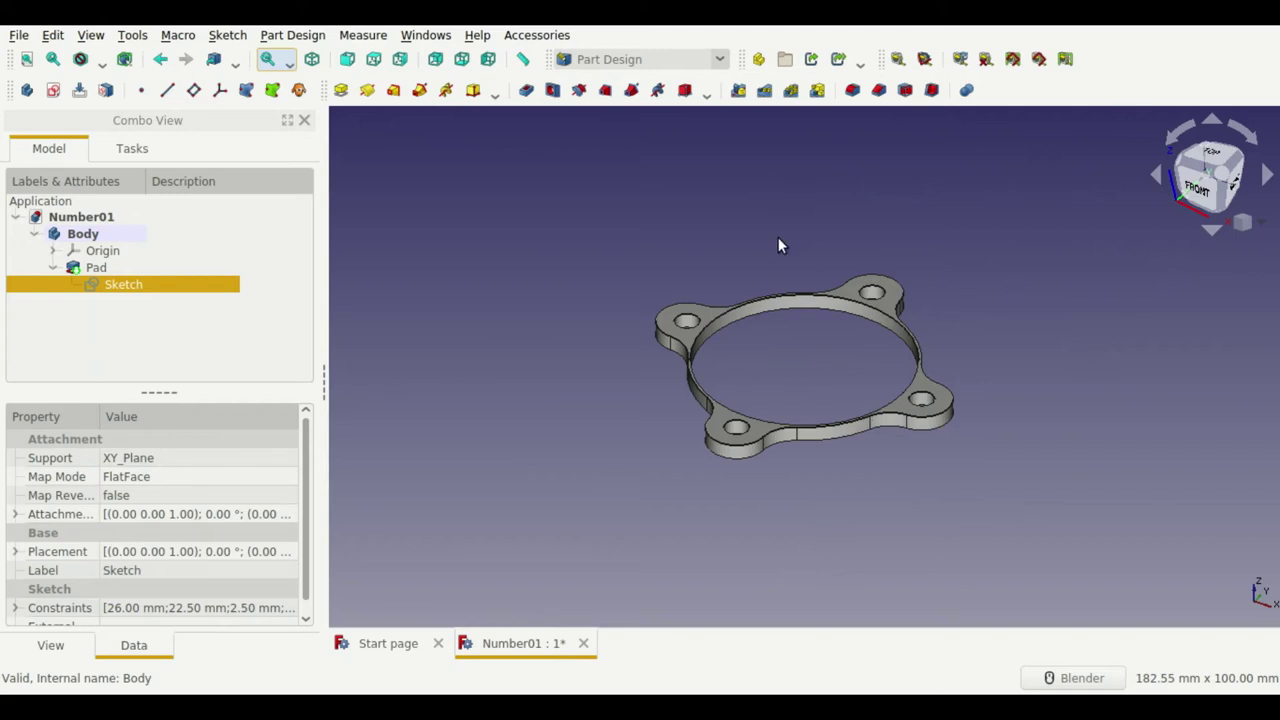
Step: Reopen the plate sketch to check the bore circle's size constraint, then close it and save Number01
double_click(139, 284)
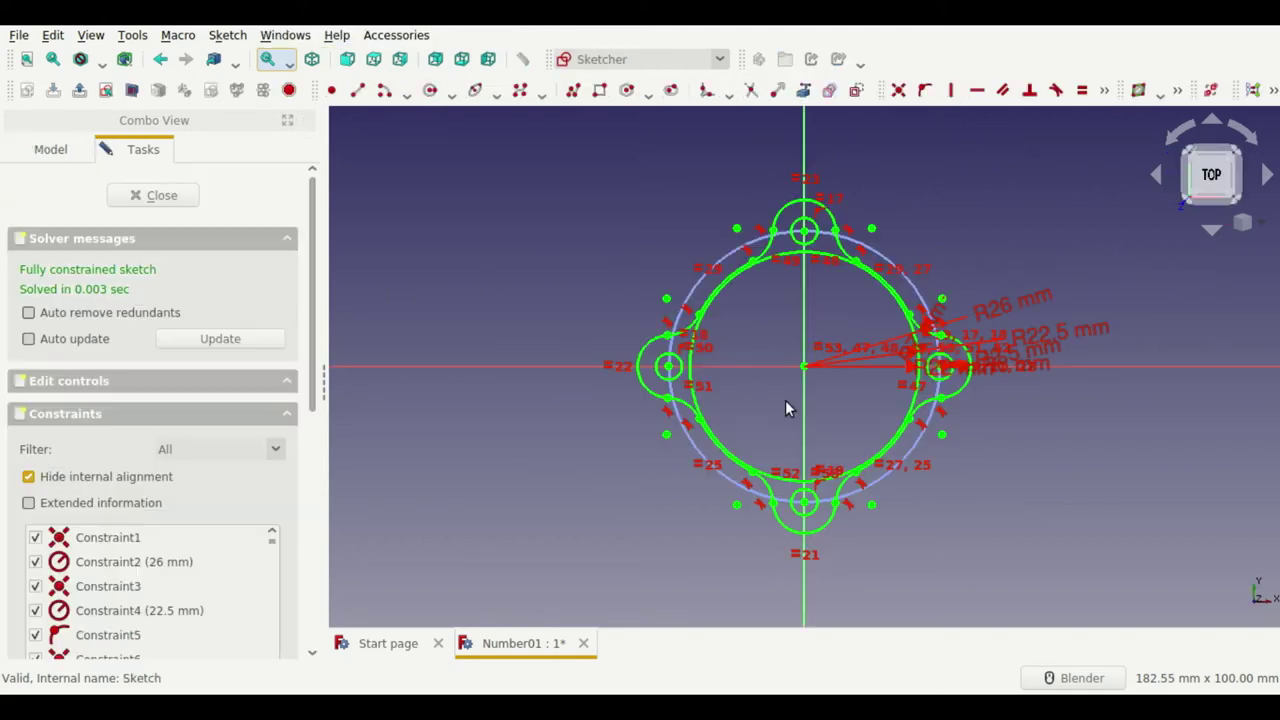
scroll(100, 590, down, 2)
scroll(105, 600, down, 8)
scroll(109, 606, down, 3)
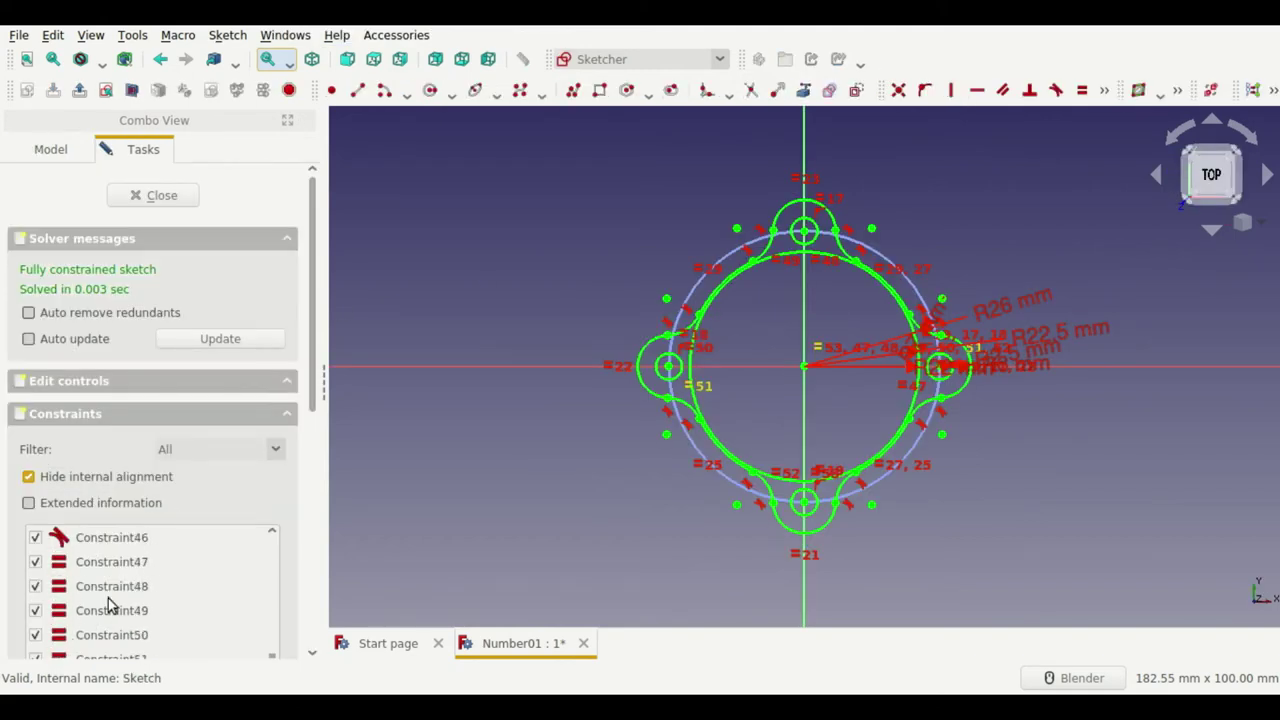
scroll(109, 606, down, 4)
click(146, 440)
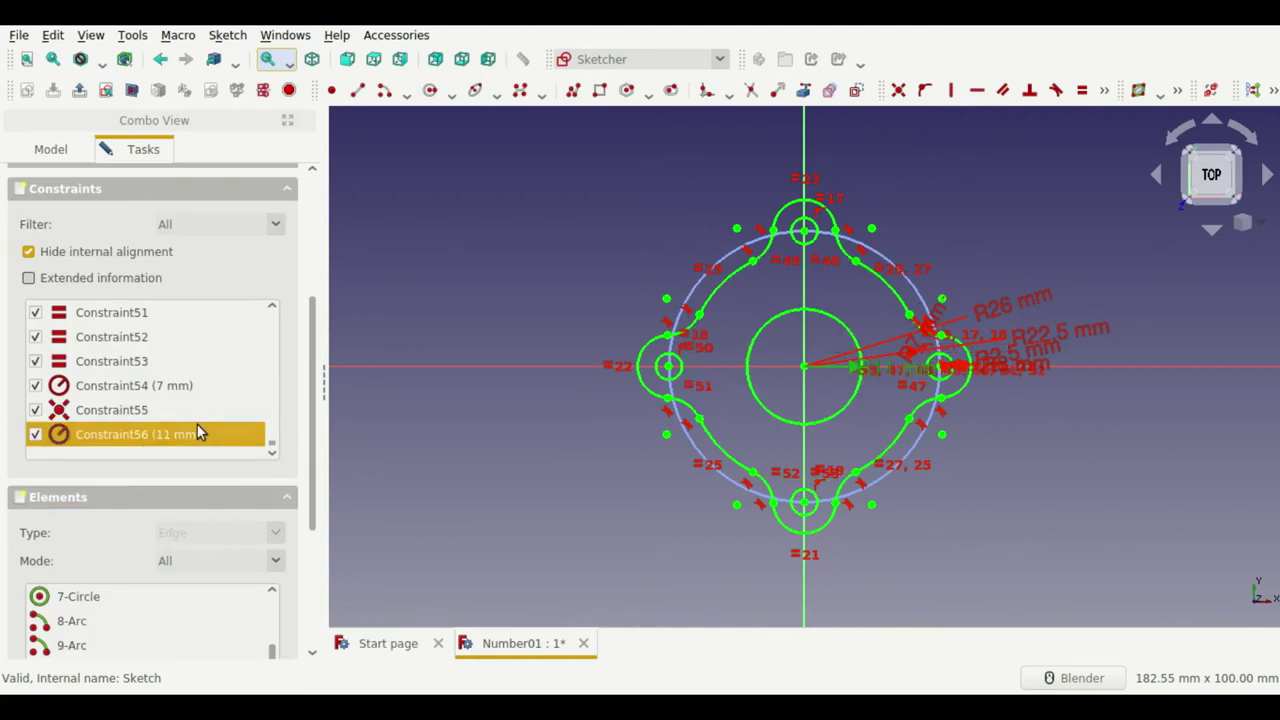
scroll(55, 272, up, 5)
click(150, 203)
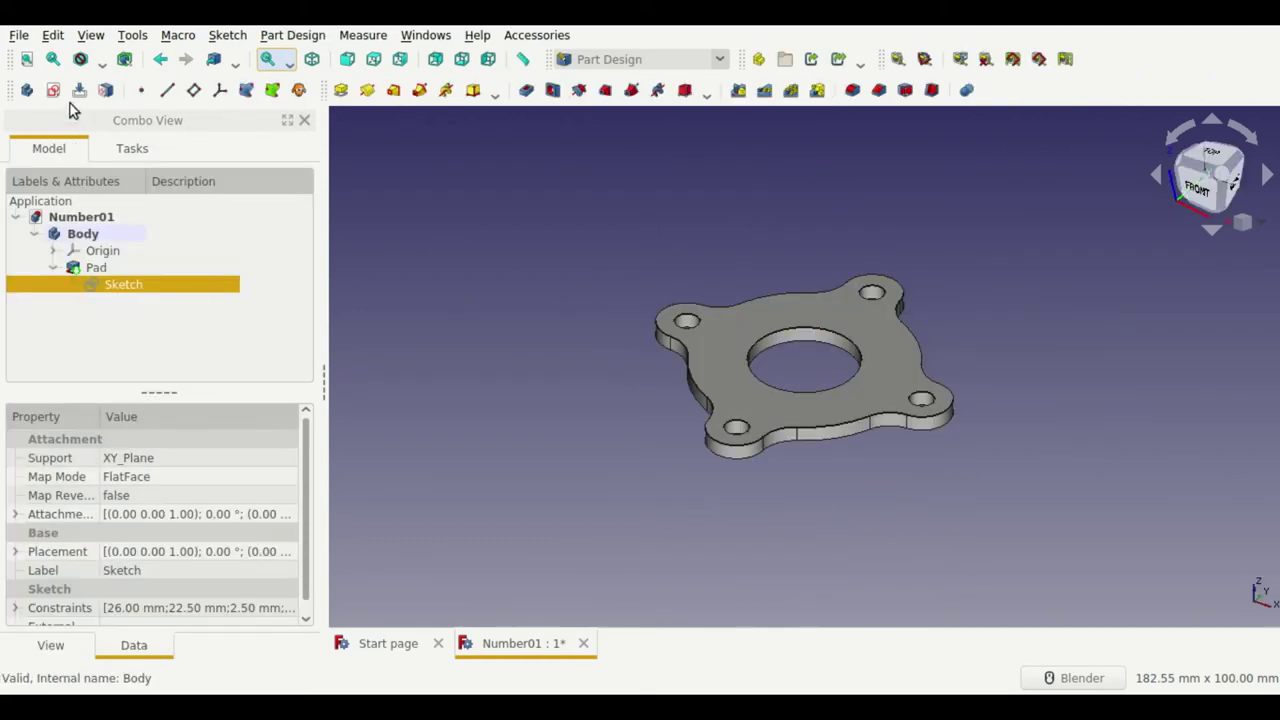
key(ctrl+s)
Step: Create a new sketch on XZ_Plane and orbit to see the plate in perspective
click(53, 90)
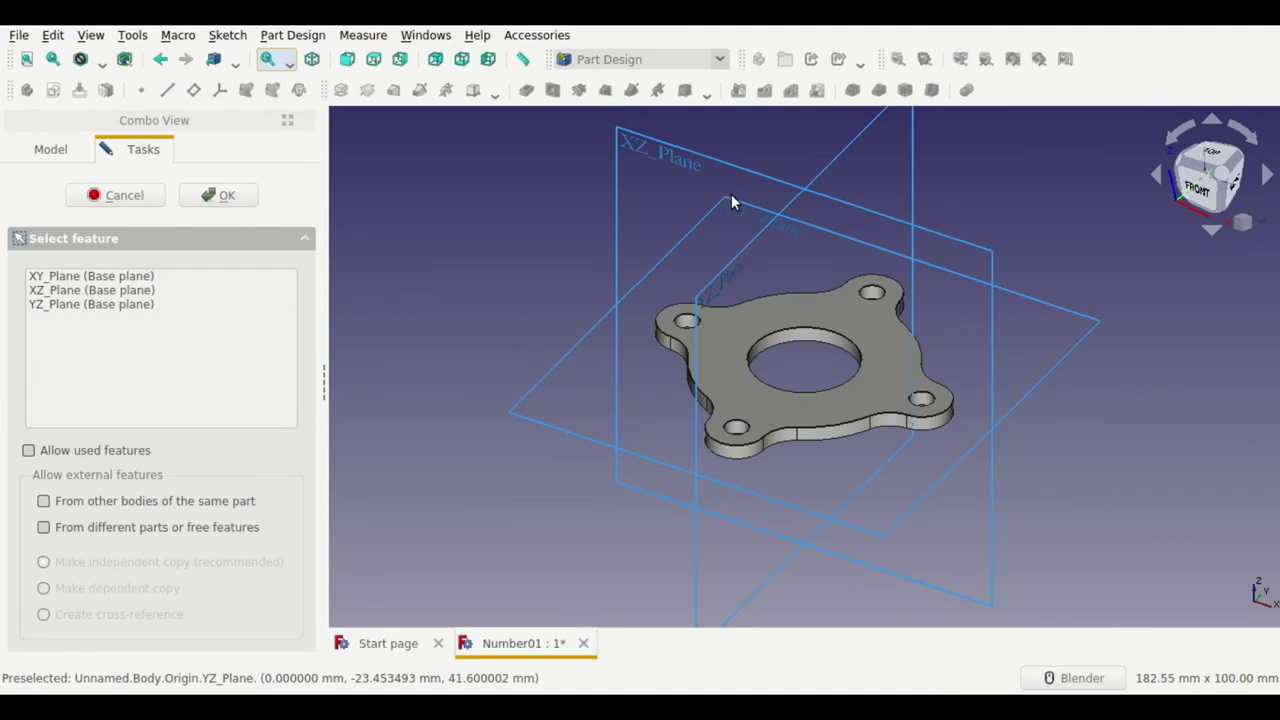
click(732, 169)
click(199, 206)
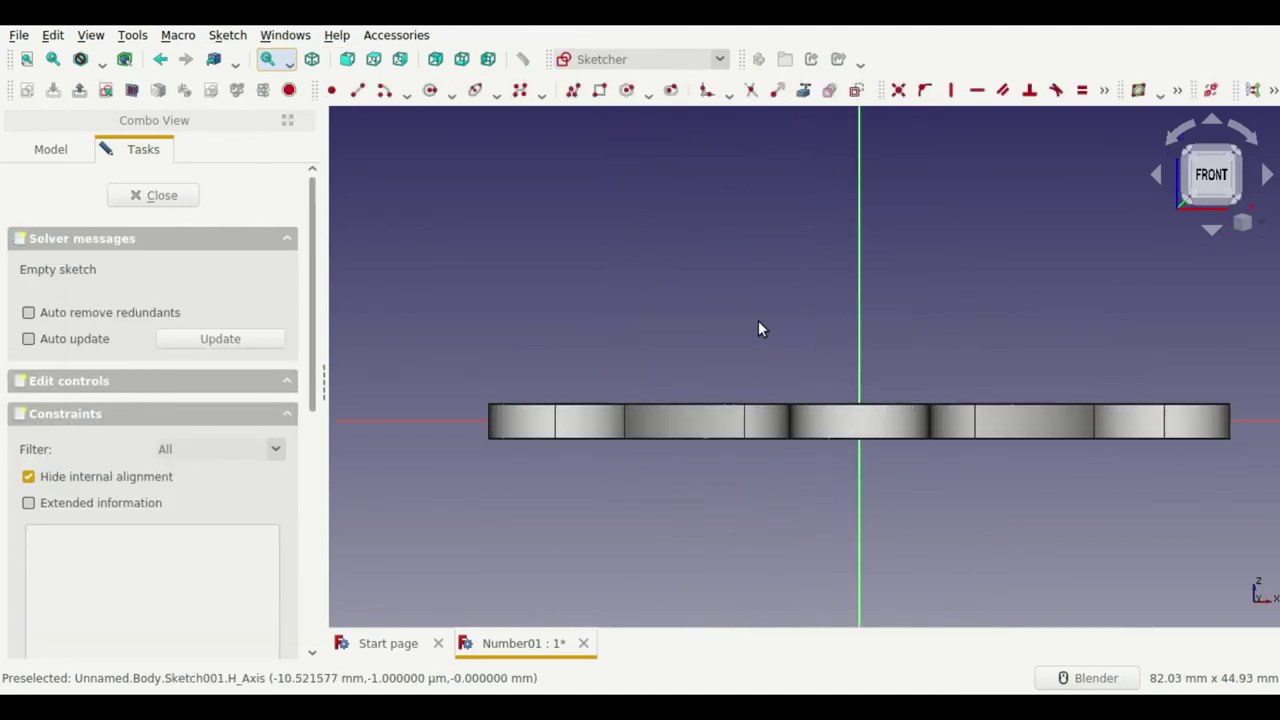
middle_drag(766, 380, 757, 408)
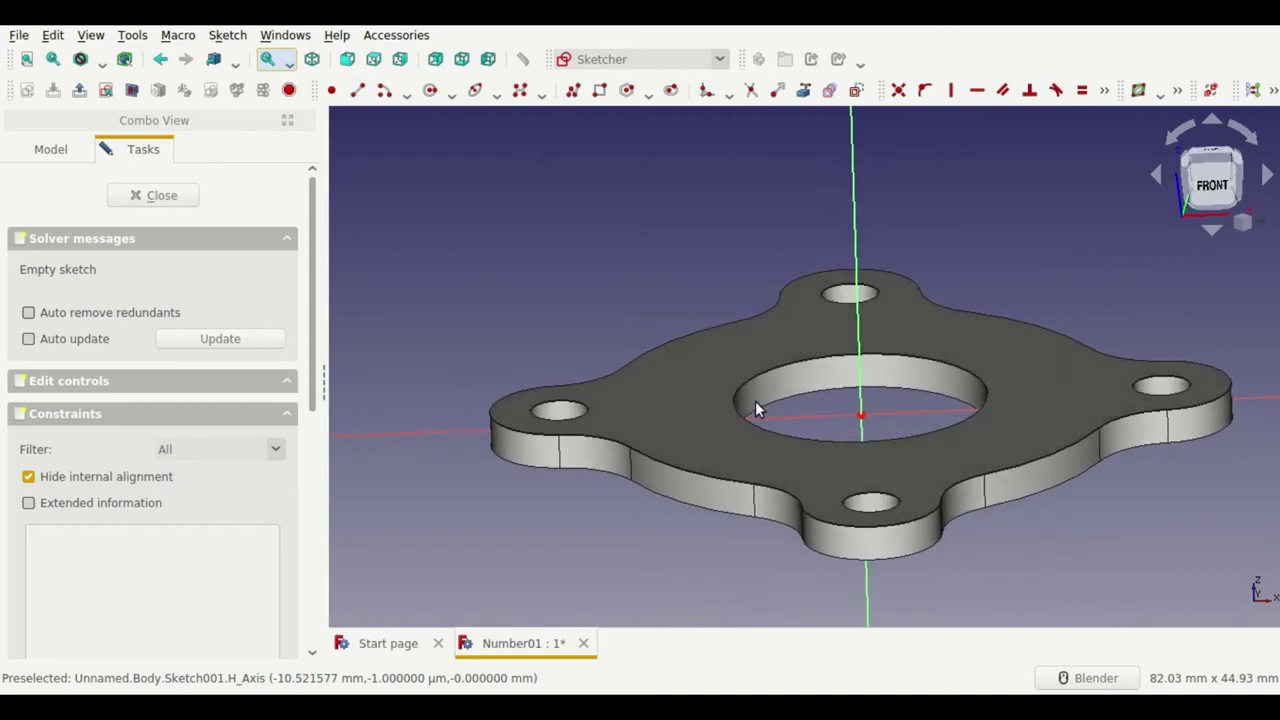
click(387, 92)
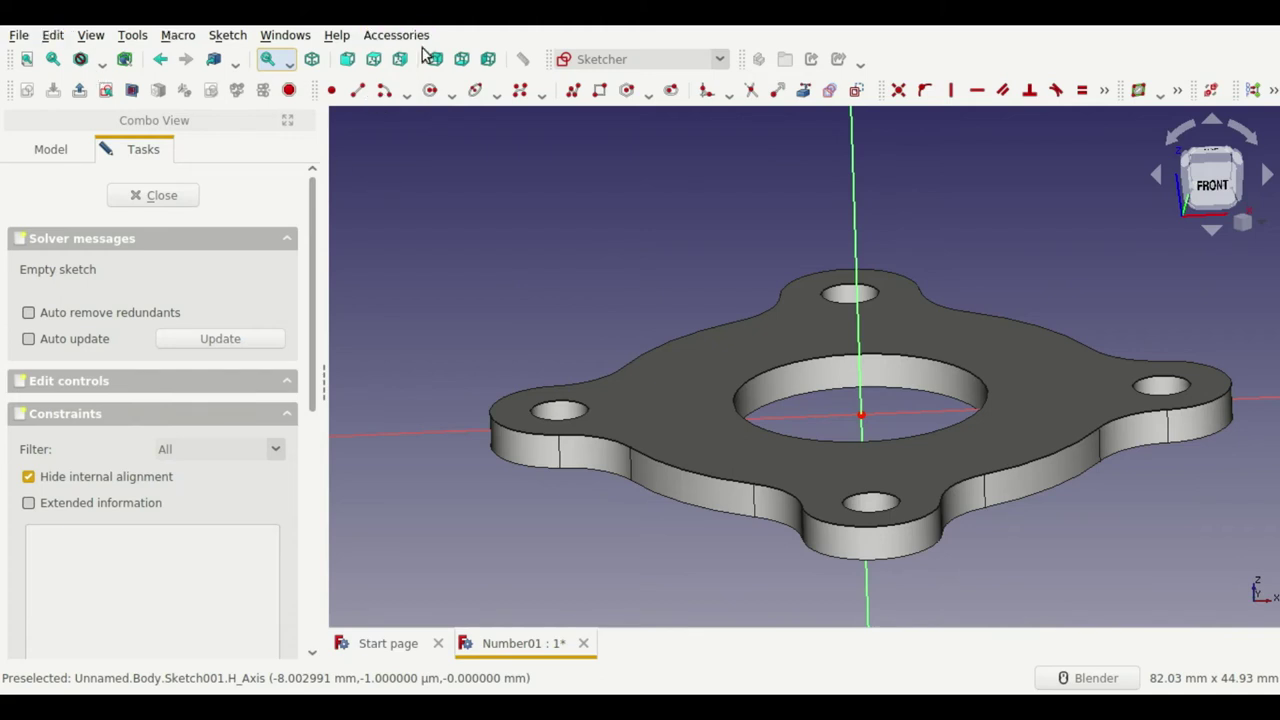
Step: Link the bore's top edge and the plate's top edge as external geometry, viewed head-on in section
click(803, 90)
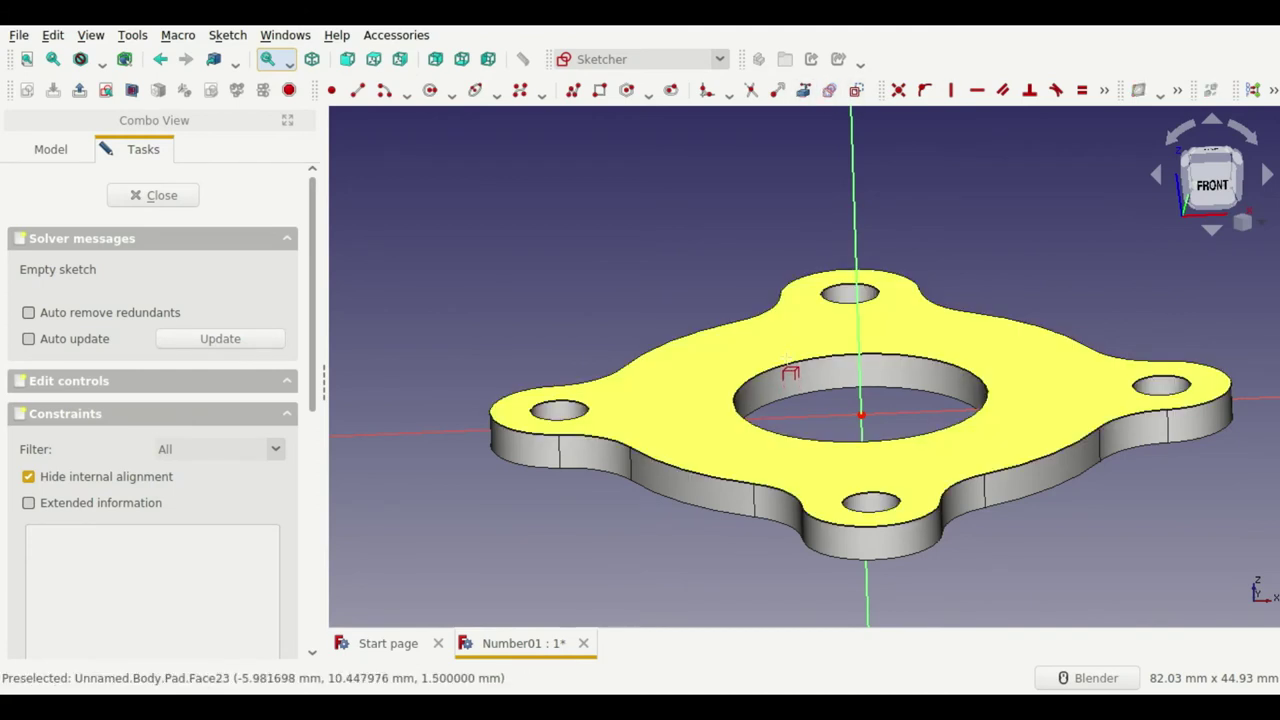
click(787, 360)
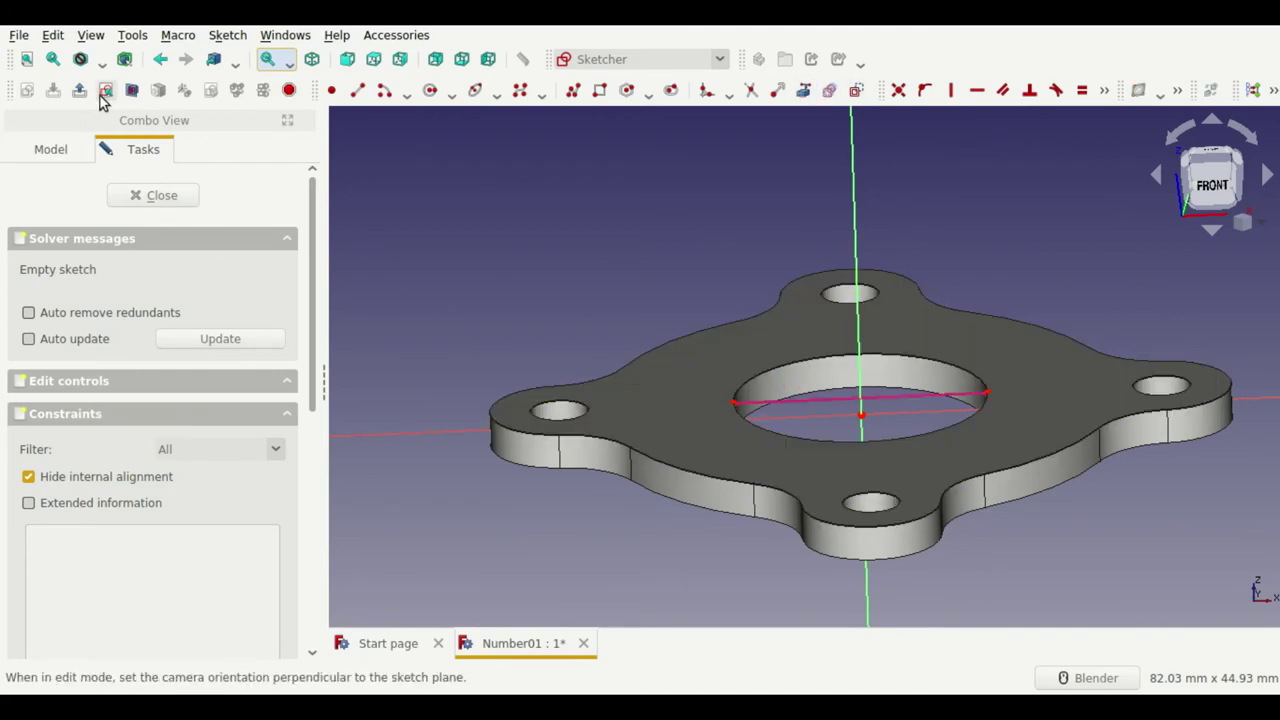
click(106, 92)
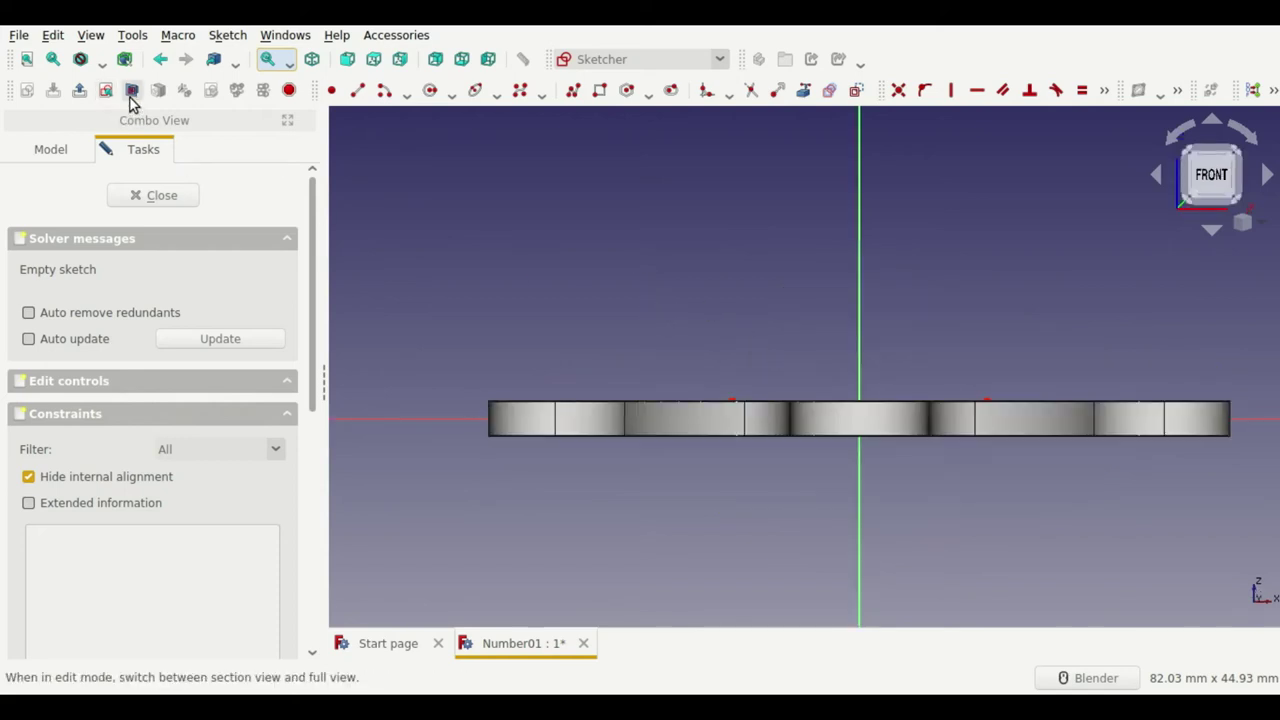
click(131, 92)
scroll(749, 385, up, 4)
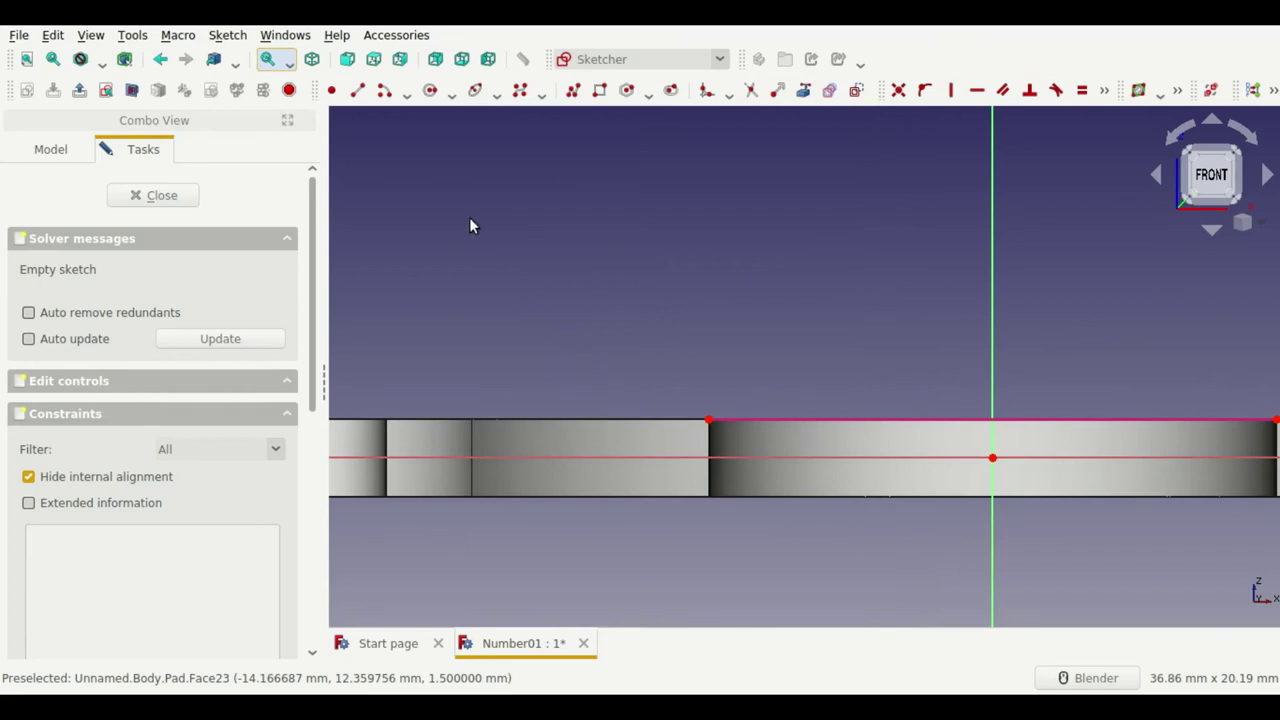
click(358, 91)
click(560, 420)
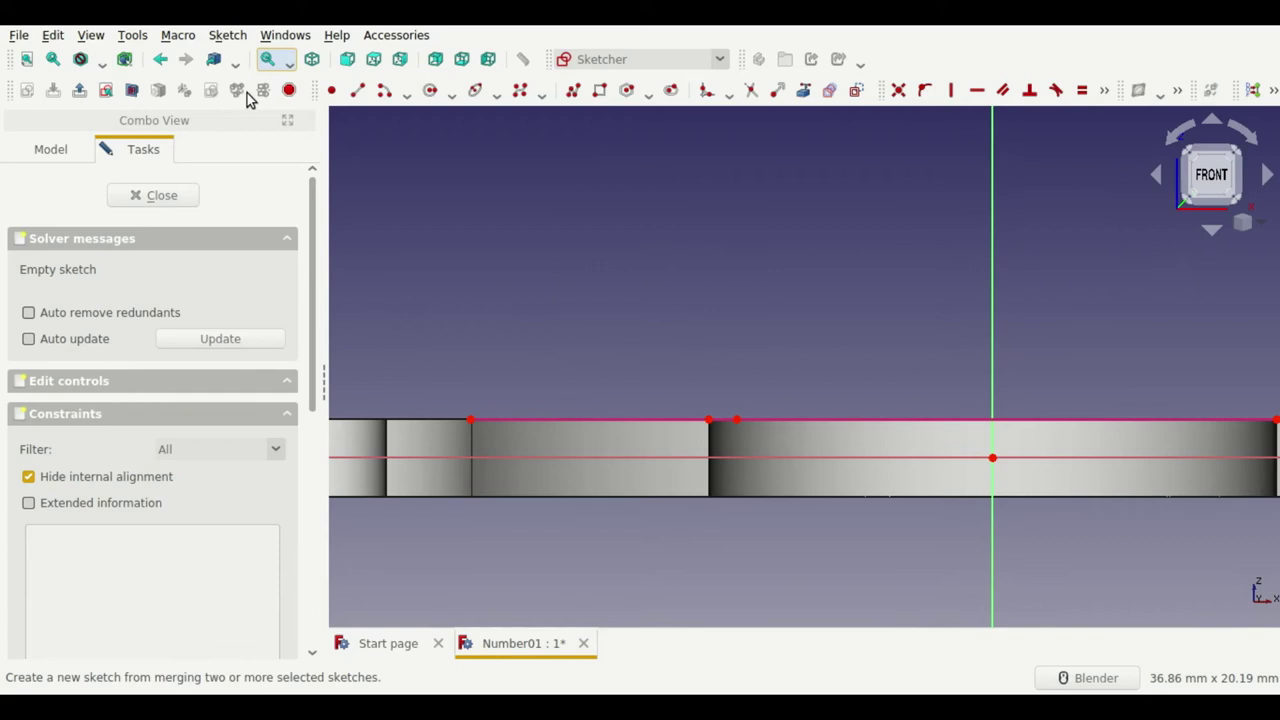
right_click(518, 334)
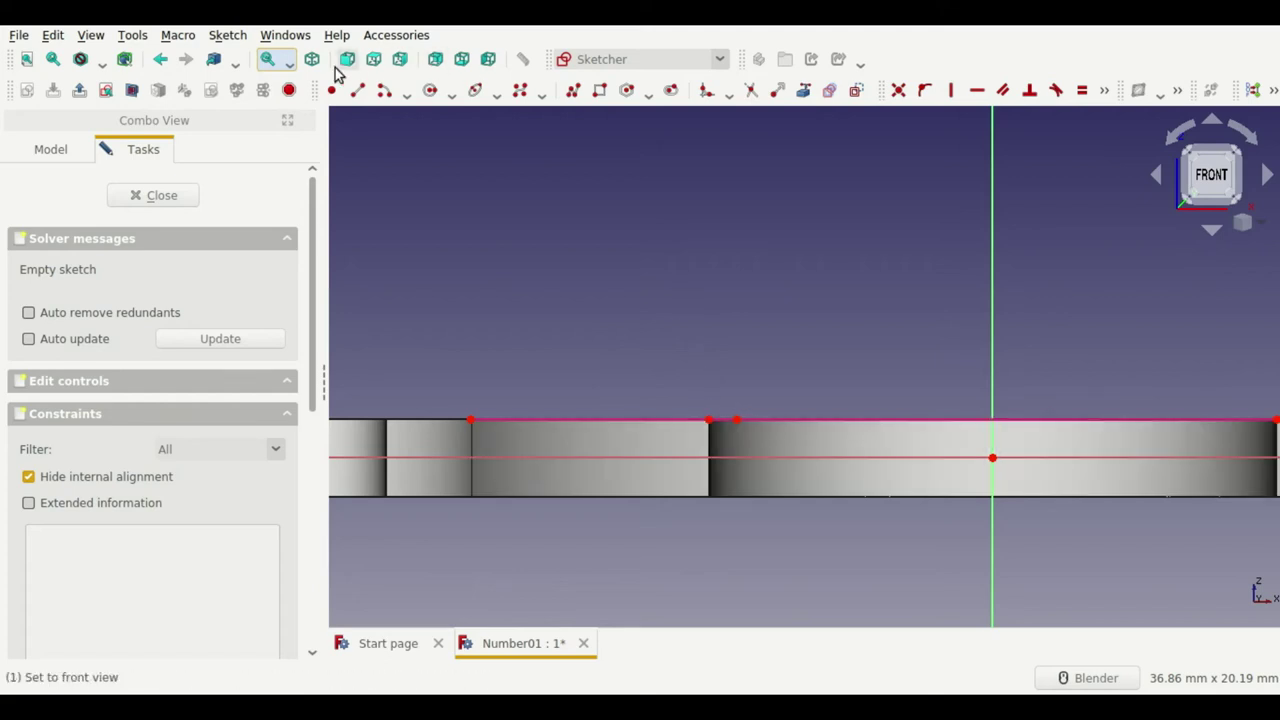
Step: Draw a vertical line rising from the bore edge's endpoint above the plate
click(357, 91)
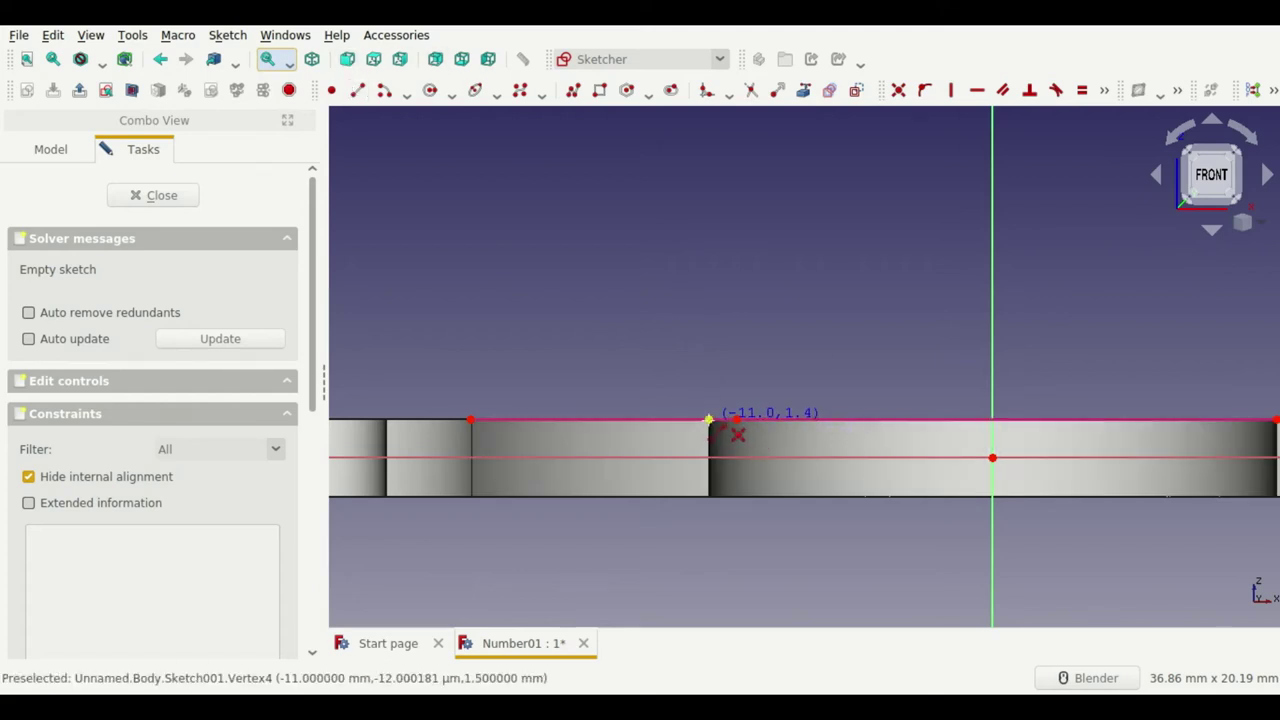
mouse_move(795, 418)
middle_down()
mouse_move(793, 467)
mouse_move(809, 394)
middle_up()
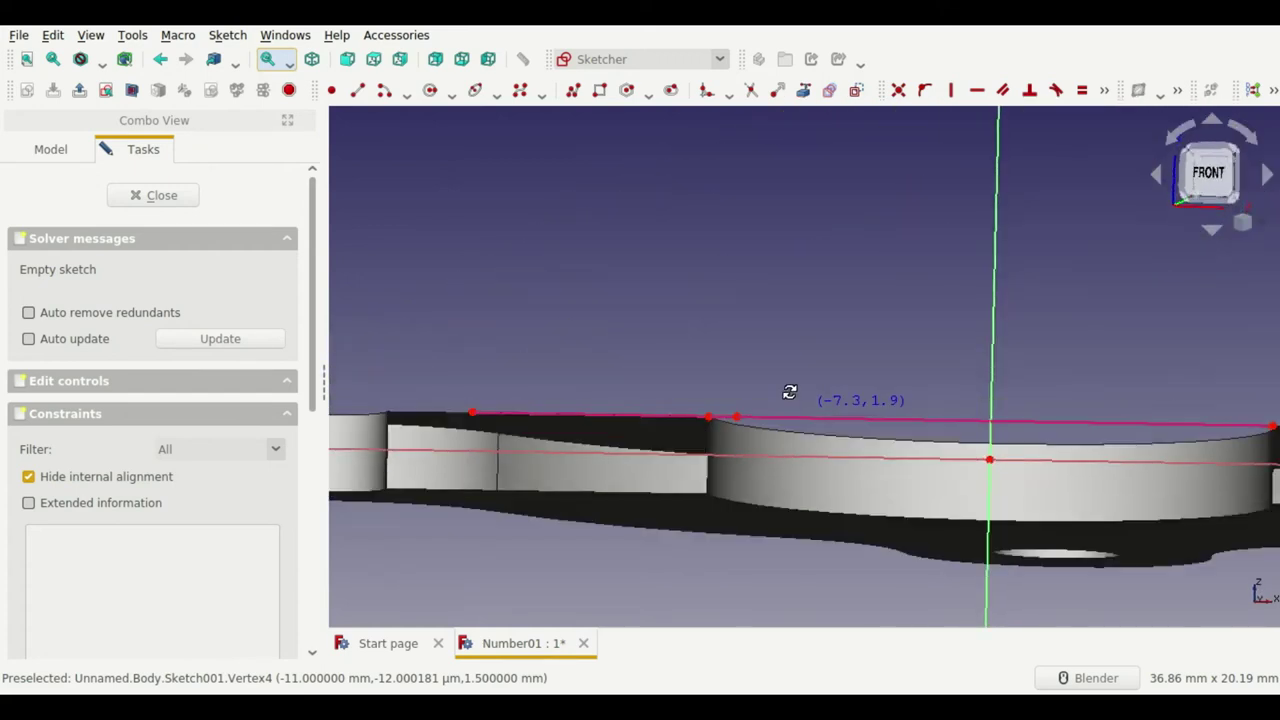
click(711, 418)
scroll(712, 455, down, 4)
scroll(711, 455, down, 3)
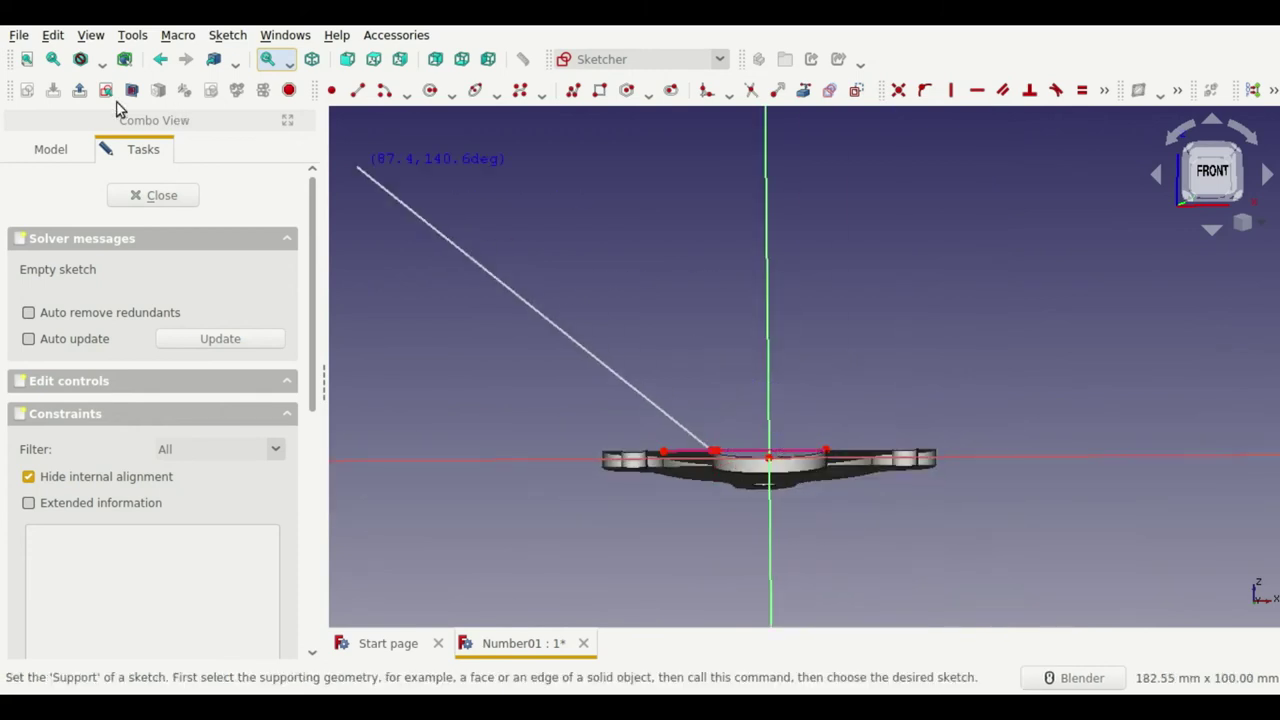
click(106, 90)
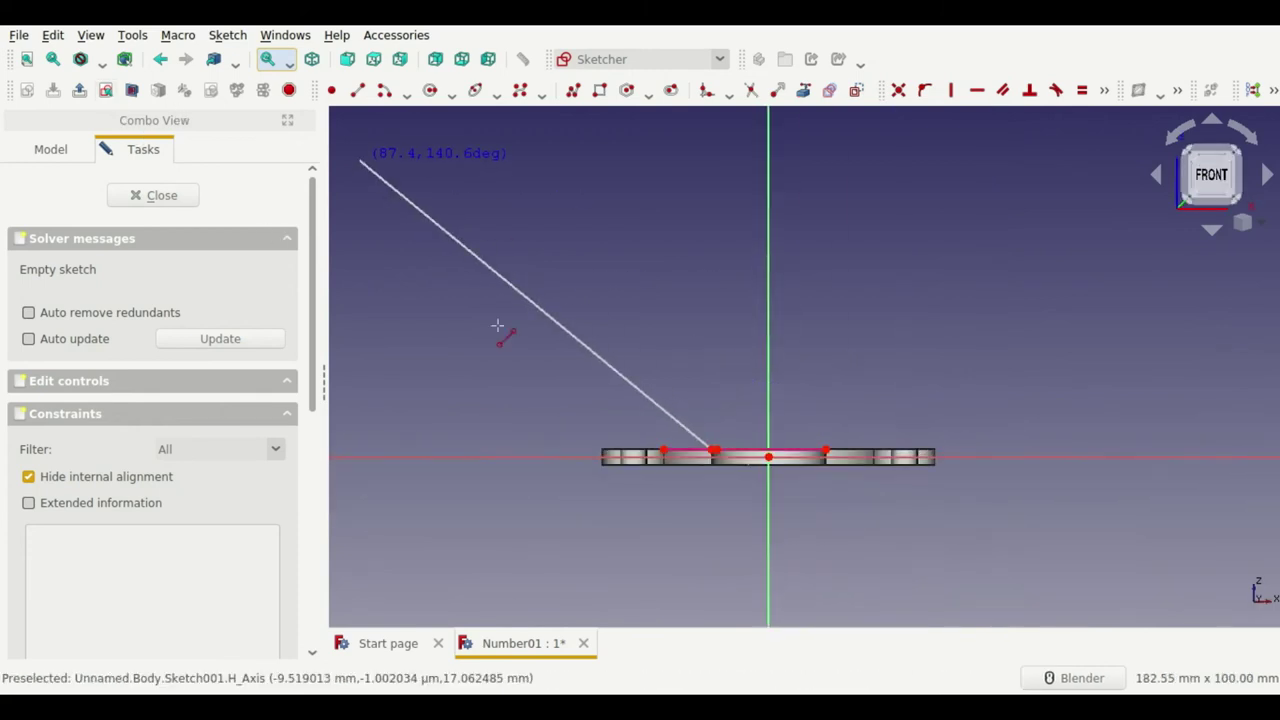
click(711, 370)
Step: Give the new vertical line a 9 mm vertical length constraint
click(712, 420)
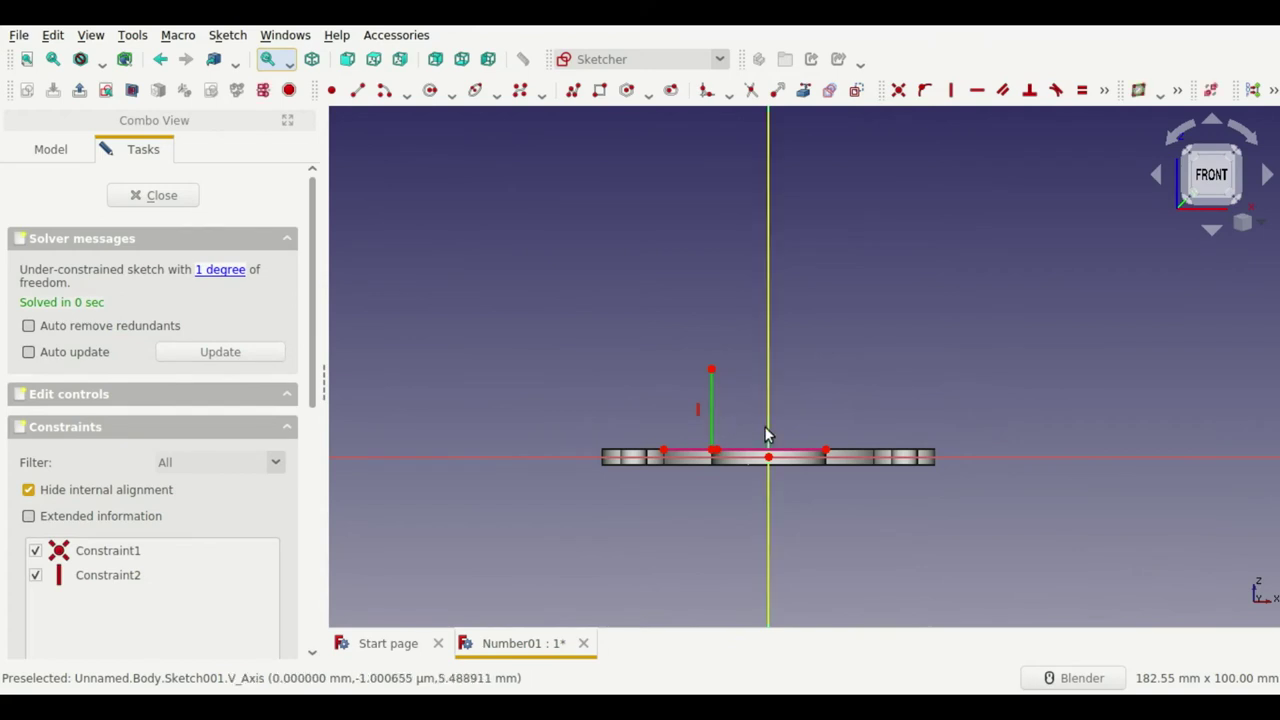
key(i)
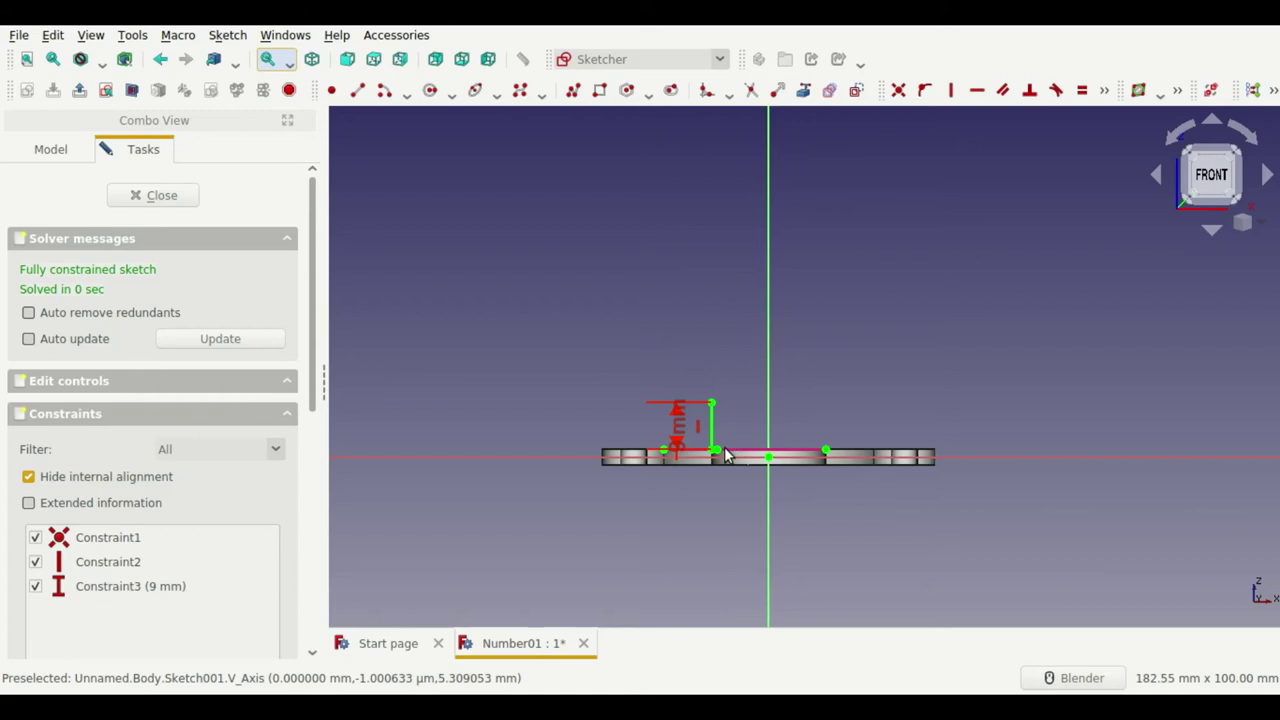
scroll(731, 456, up, 5)
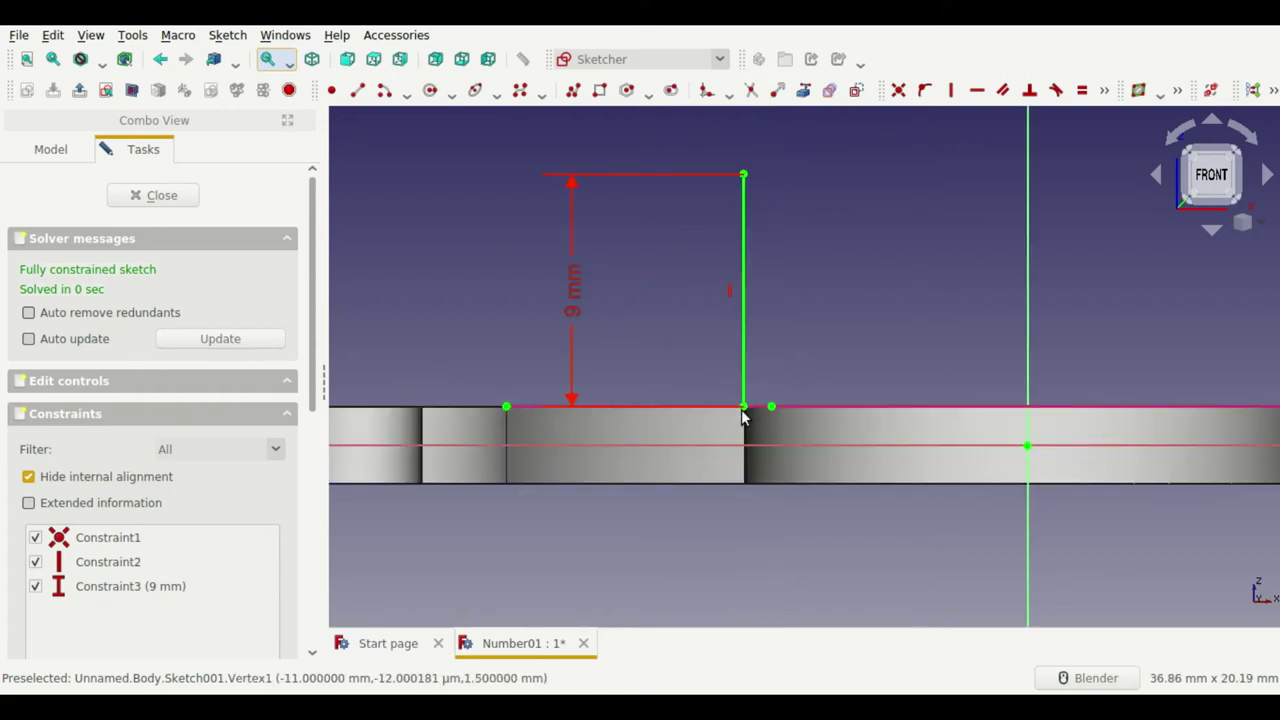
click(110, 538)
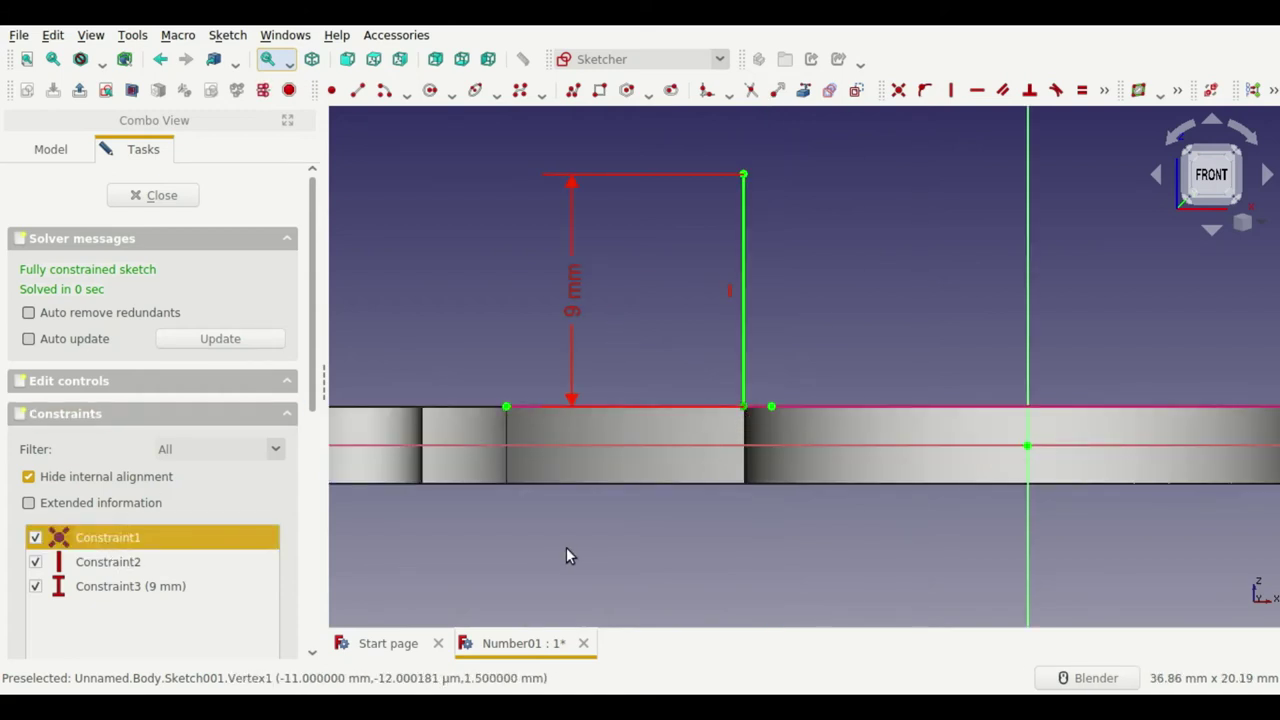
Step: Detach the line from the bore edge and place it -11 mm horizontally from the centre
key(Delete)
drag(744, 410, 714, 410)
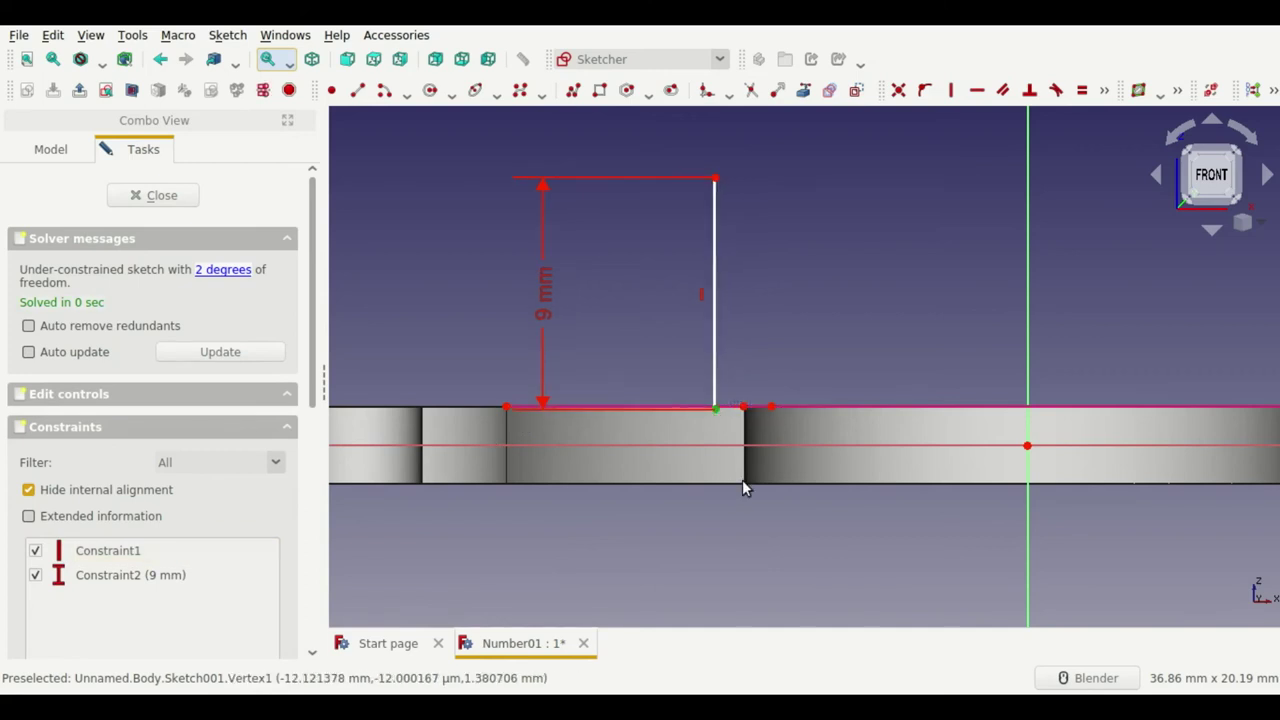
key(l)
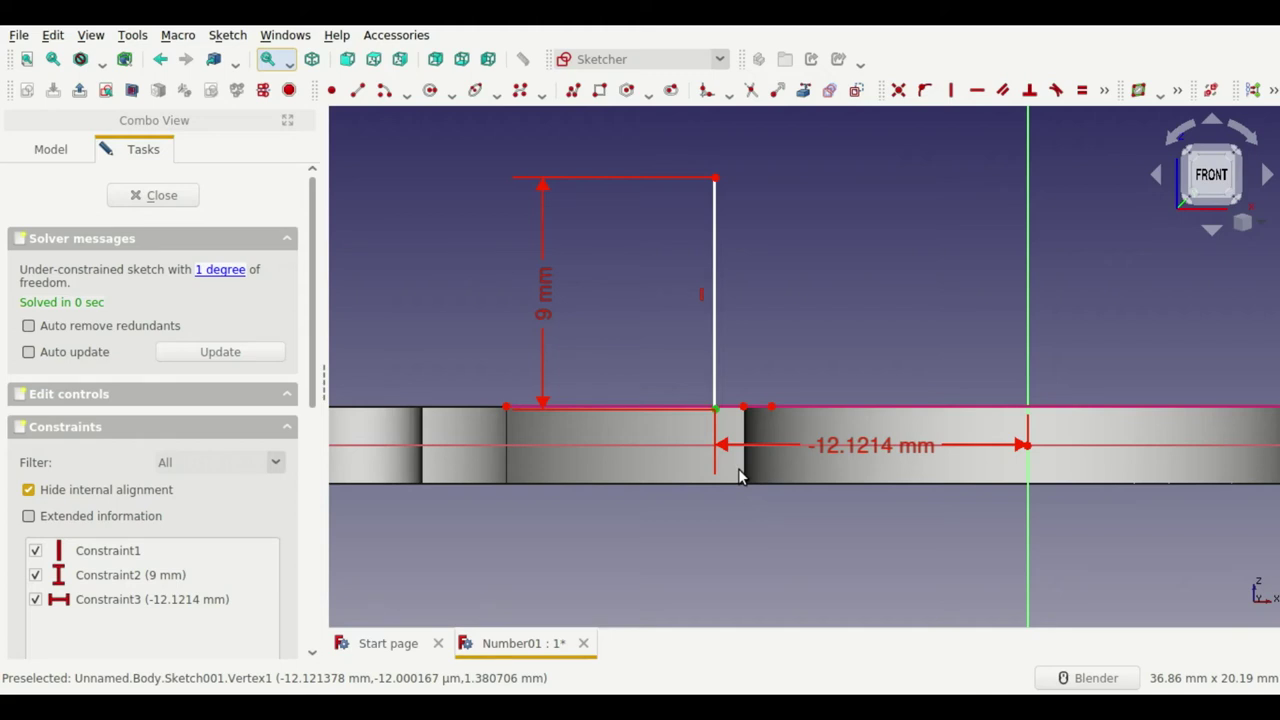
key(Return)
Step: Put the line's foot on the plate's projected top edge and save
scroll(749, 430, up, 5)
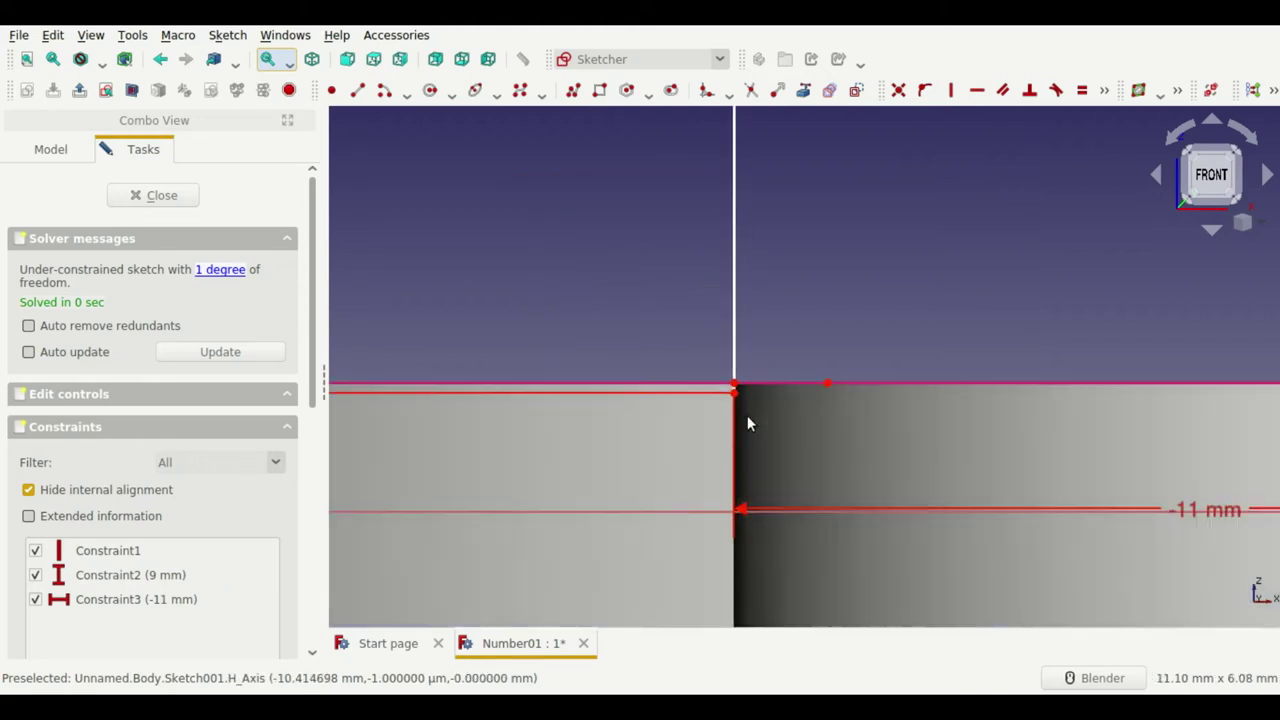
scroll(740, 410, up, 2)
click(750, 368)
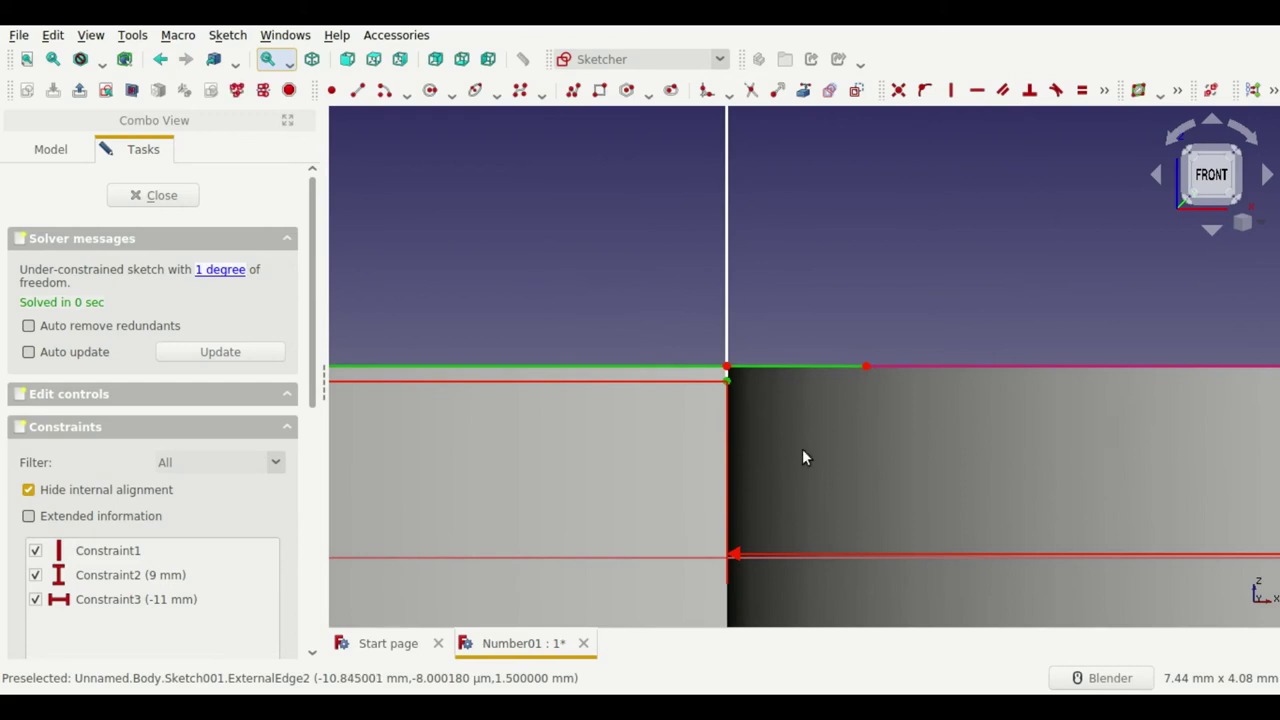
key(o)
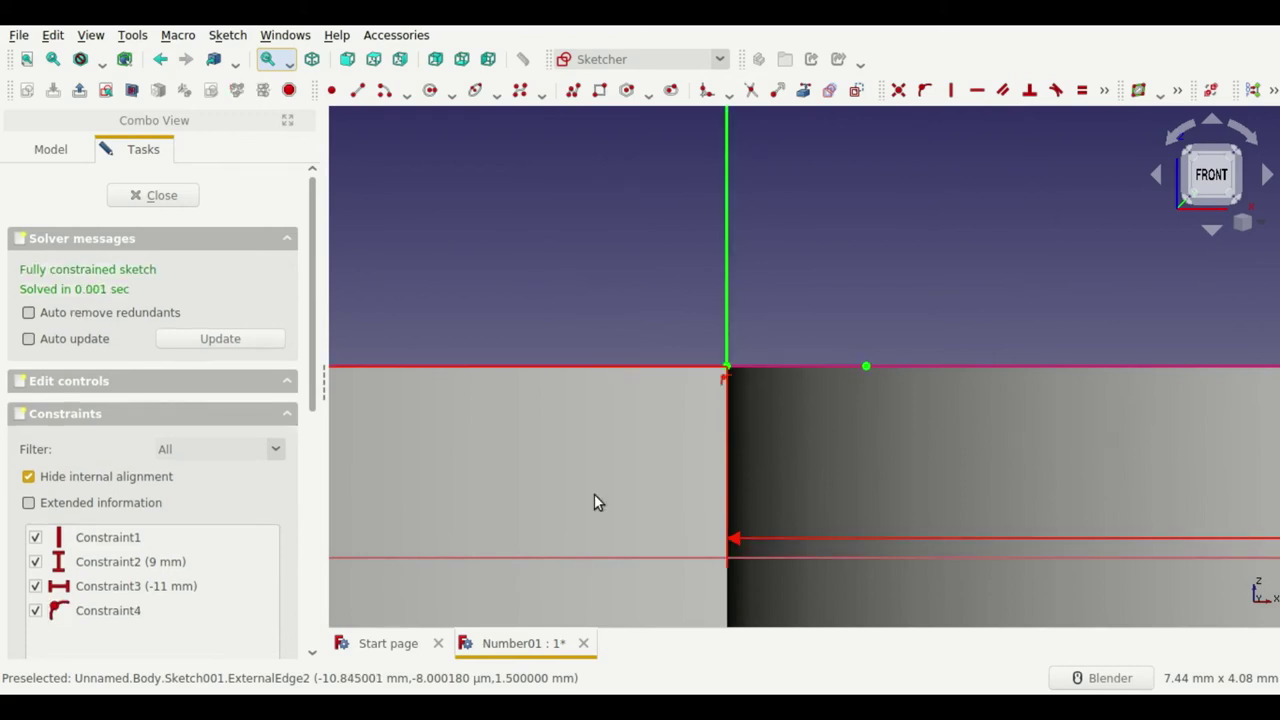
key(ctrl+s)
Step: Move the 9 mm dimension to the right of the line
scroll(710, 331, down, 3)
scroll(705, 331, down, 2)
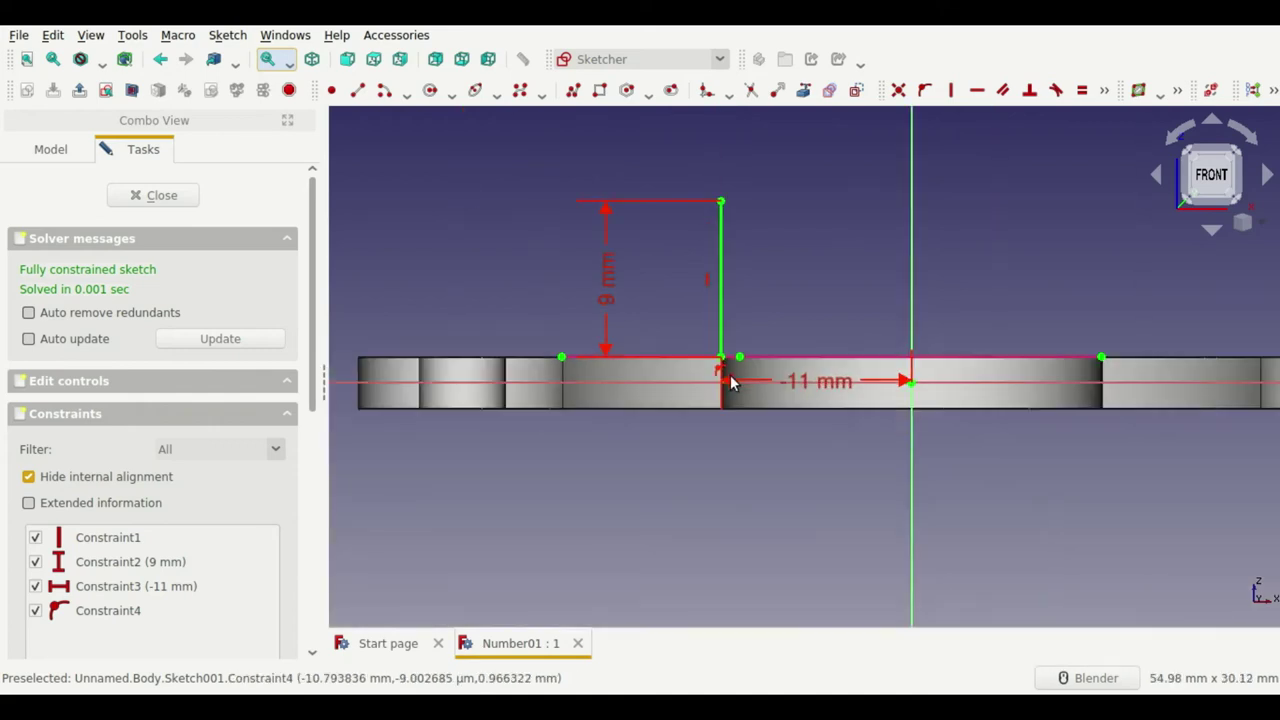
scroll(700, 331, down, 2)
drag(648, 322, 746, 318)
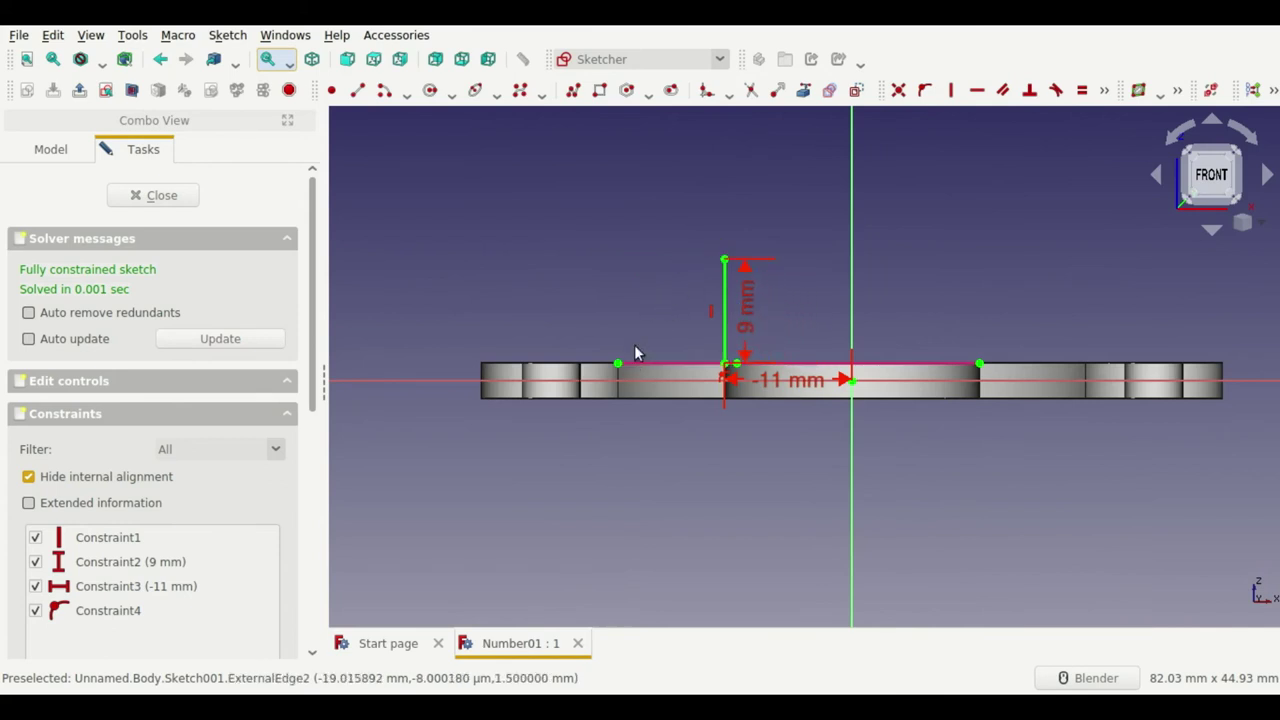
click(358, 92)
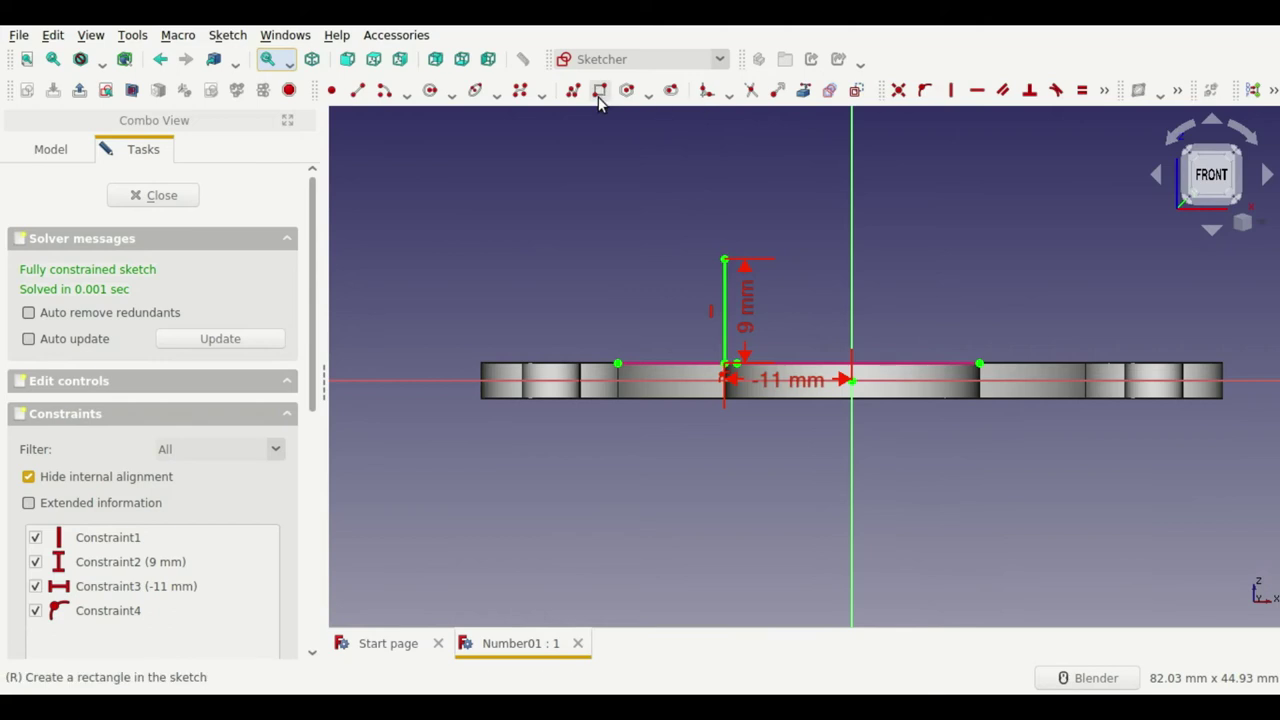
Step: Draw a stepped polyline from the vertical line's top down toward the plate
scroll(724, 262, up, 6)
click(721, 231)
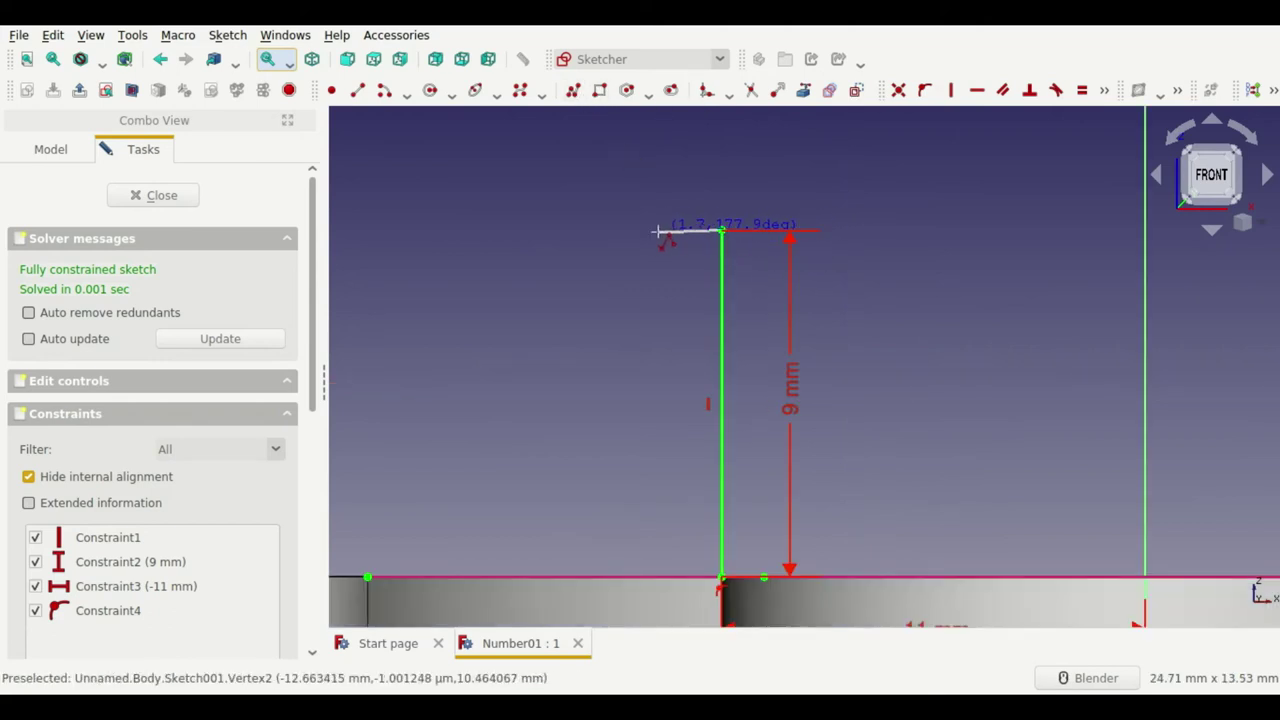
click(659, 231)
click(660, 335)
click(577, 335)
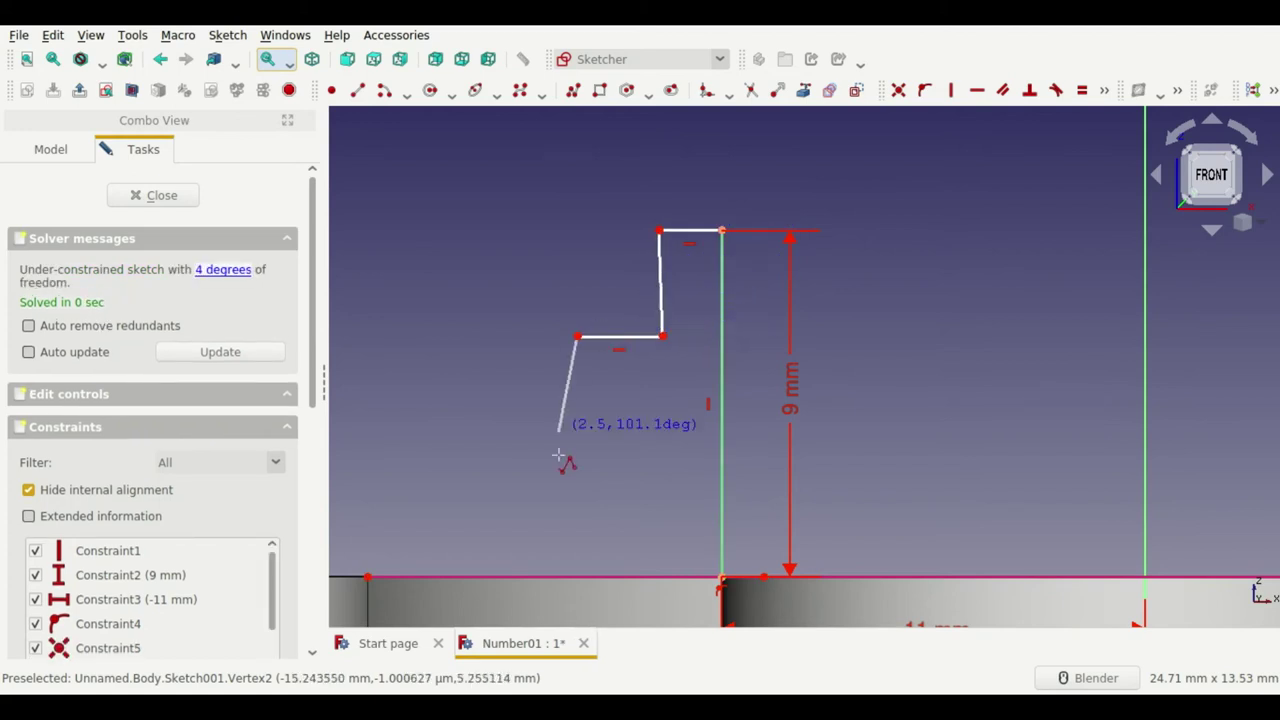
click(577, 556)
key(Escape)
key(Escape)
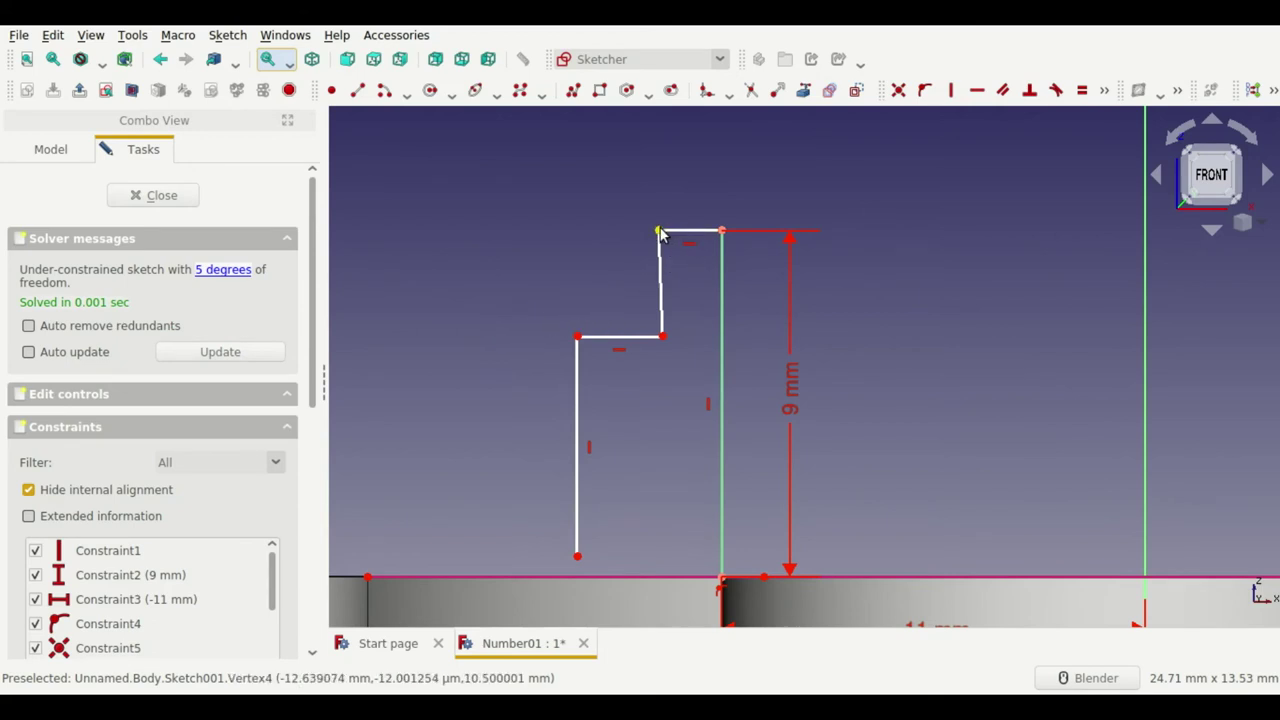
Step: Set the top-left corner 14 mm from the axis, make the slanted edge vertical, and save
drag(658, 232, 631, 237)
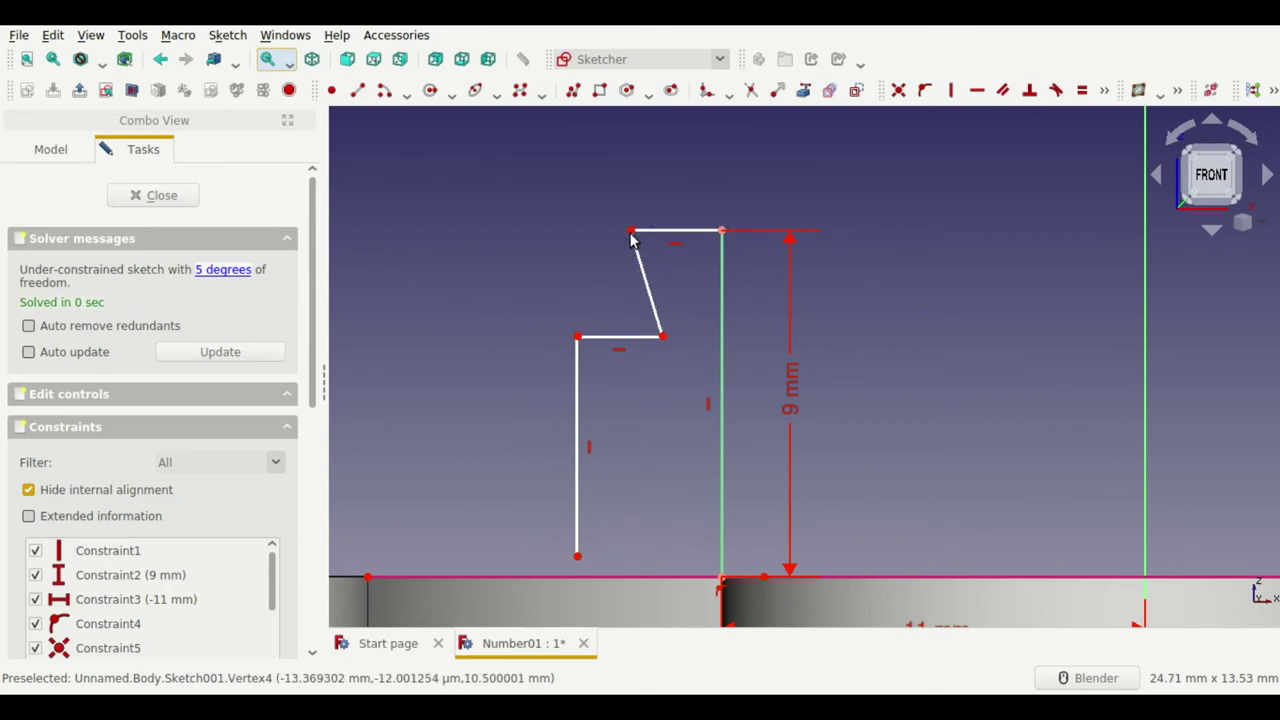
click(631, 232)
key(l)
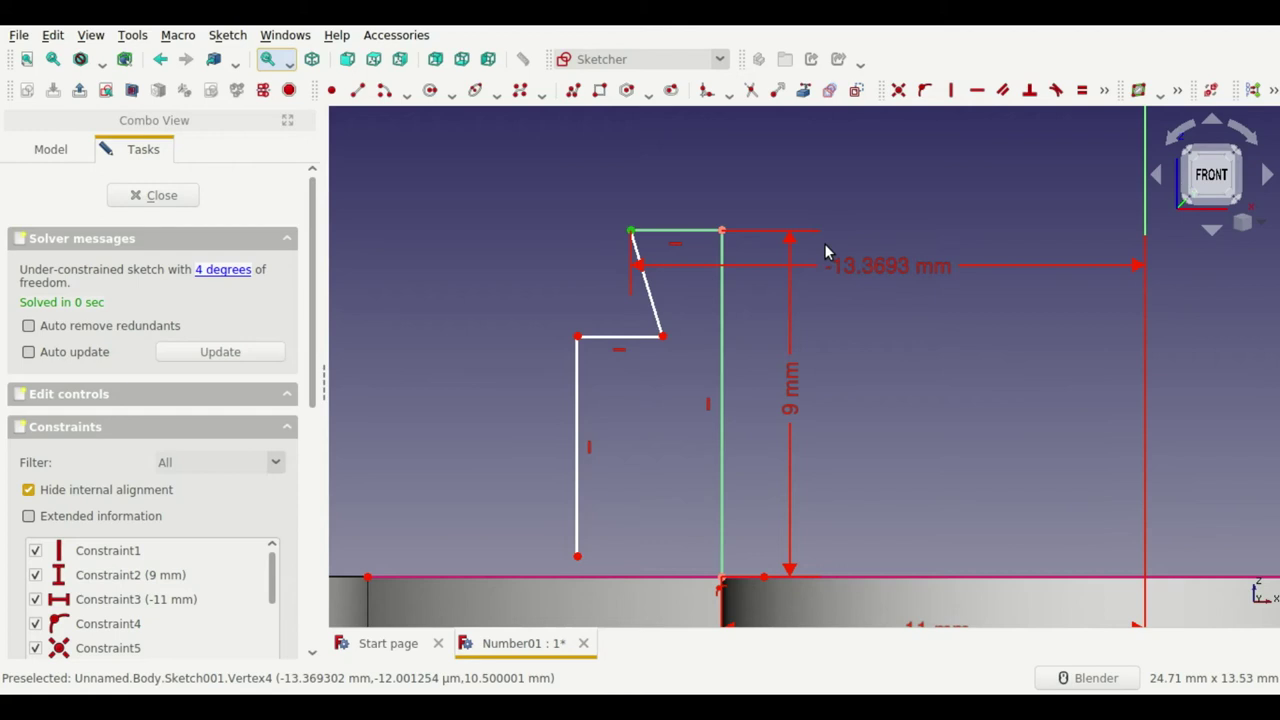
text(14)
key(Return)
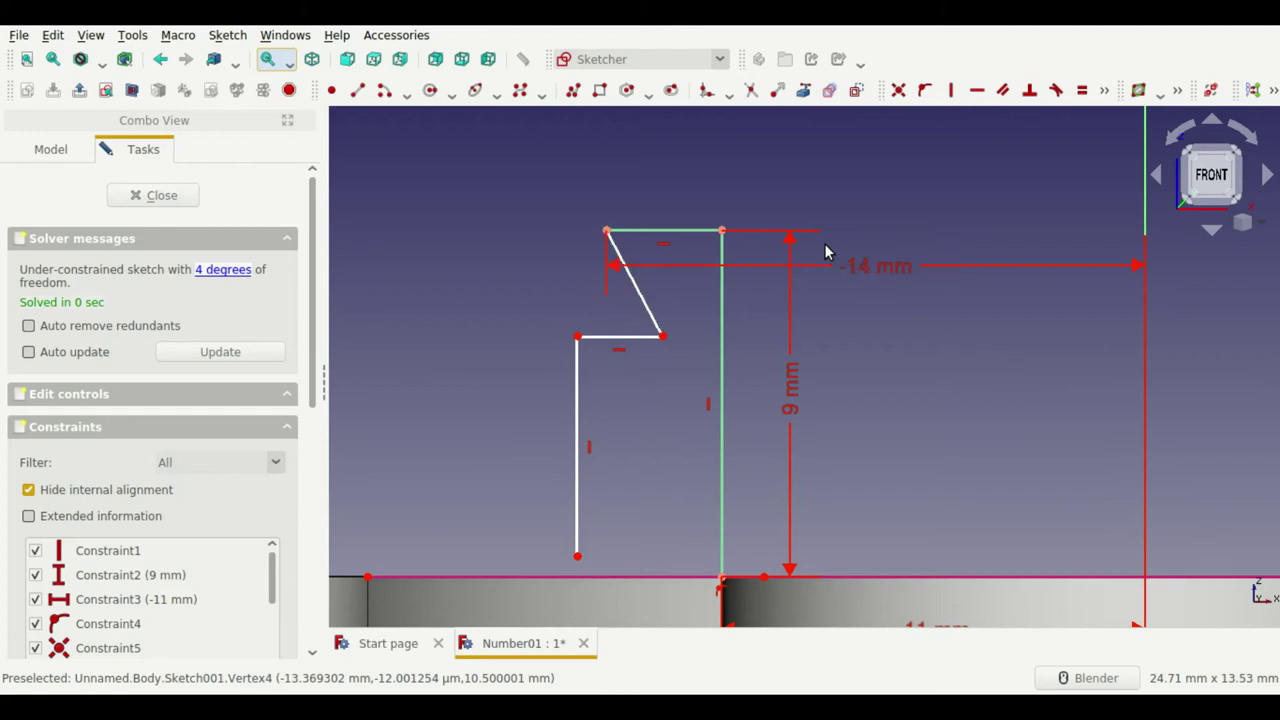
drag(857, 266, 883, 192)
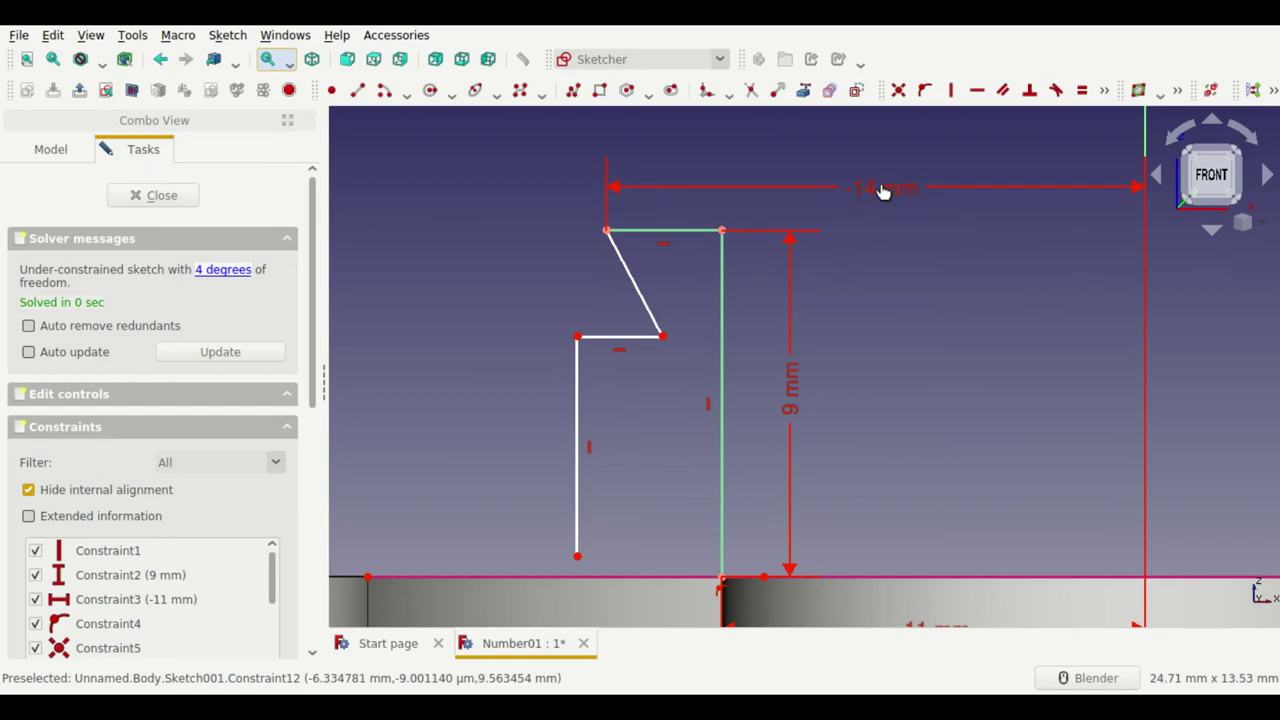
click(651, 314)
key(v)
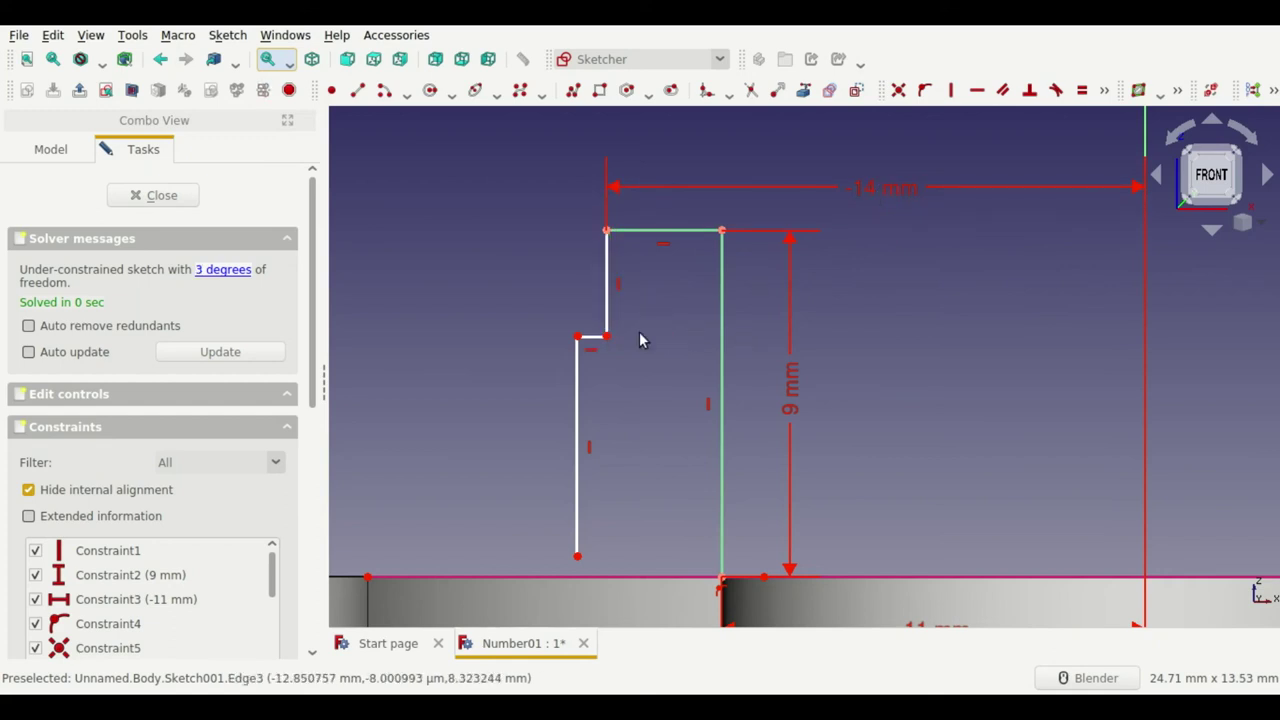
drag(577, 336, 540, 337)
key(ctrl+s)
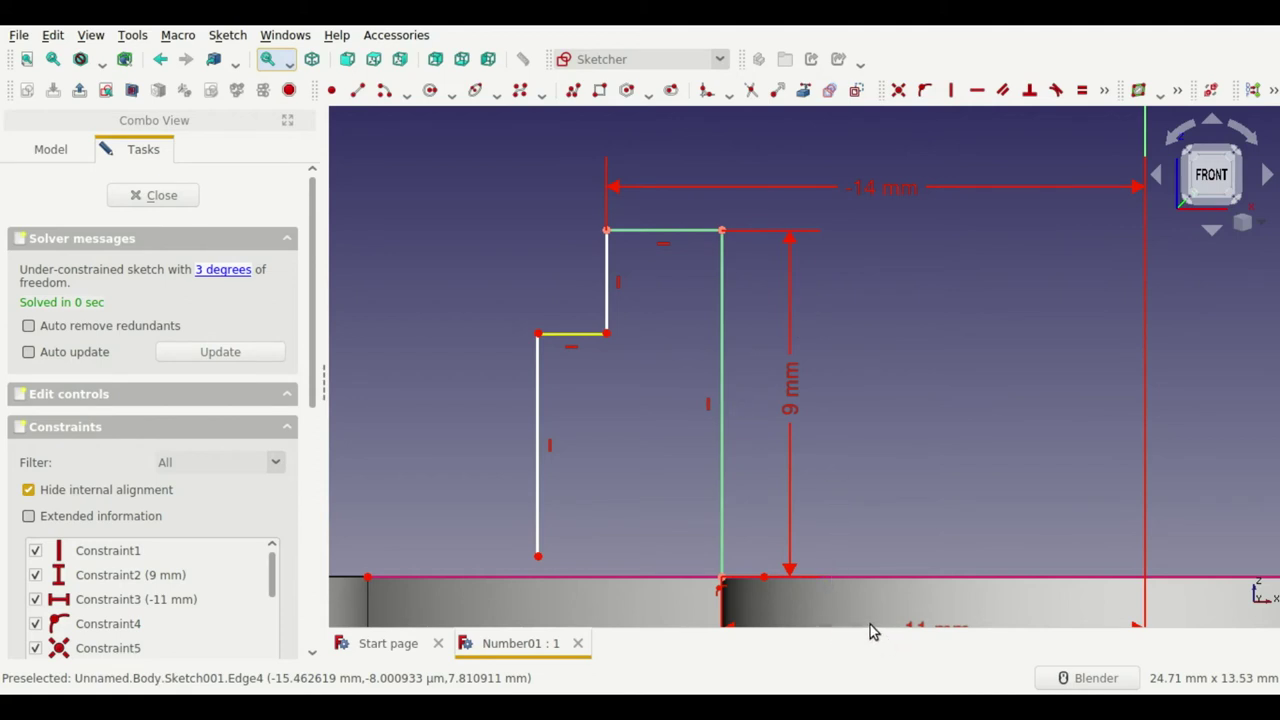
Step: Constrain the lower step corner at 17 mm from the axis and the step height at 3.5 mm
click(538, 334)
key(l)
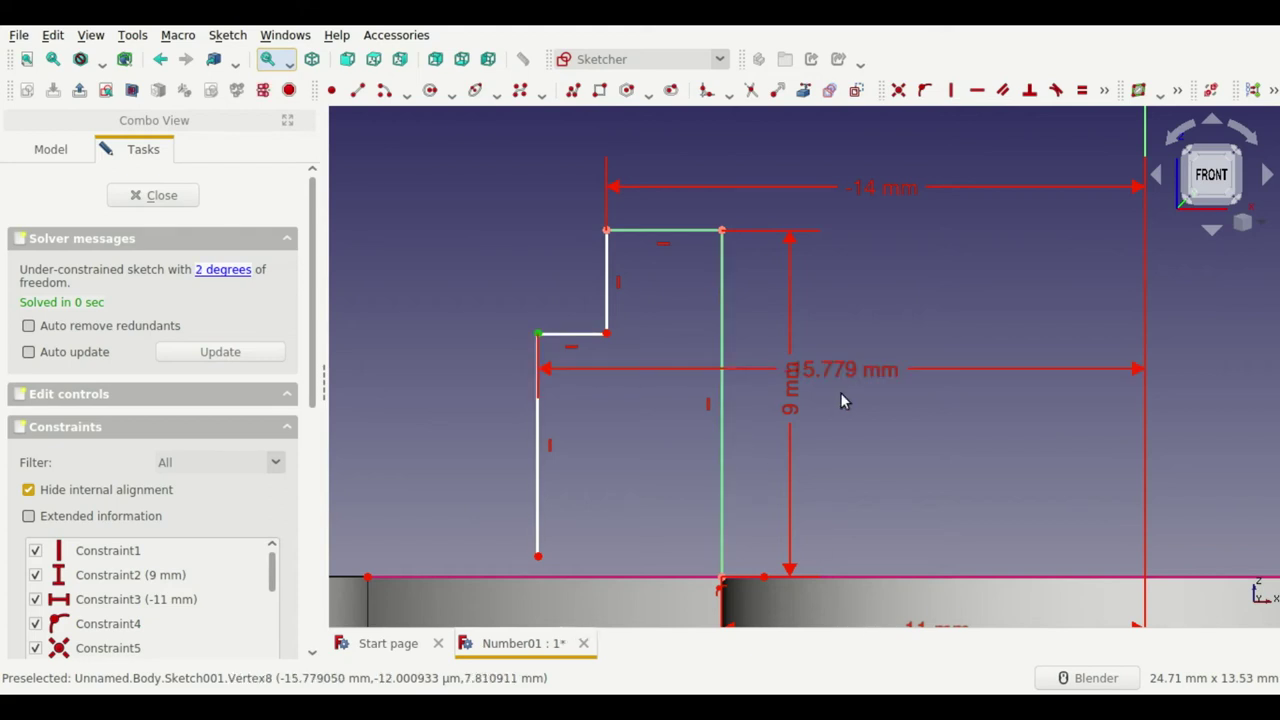
text(17)
key(Return)
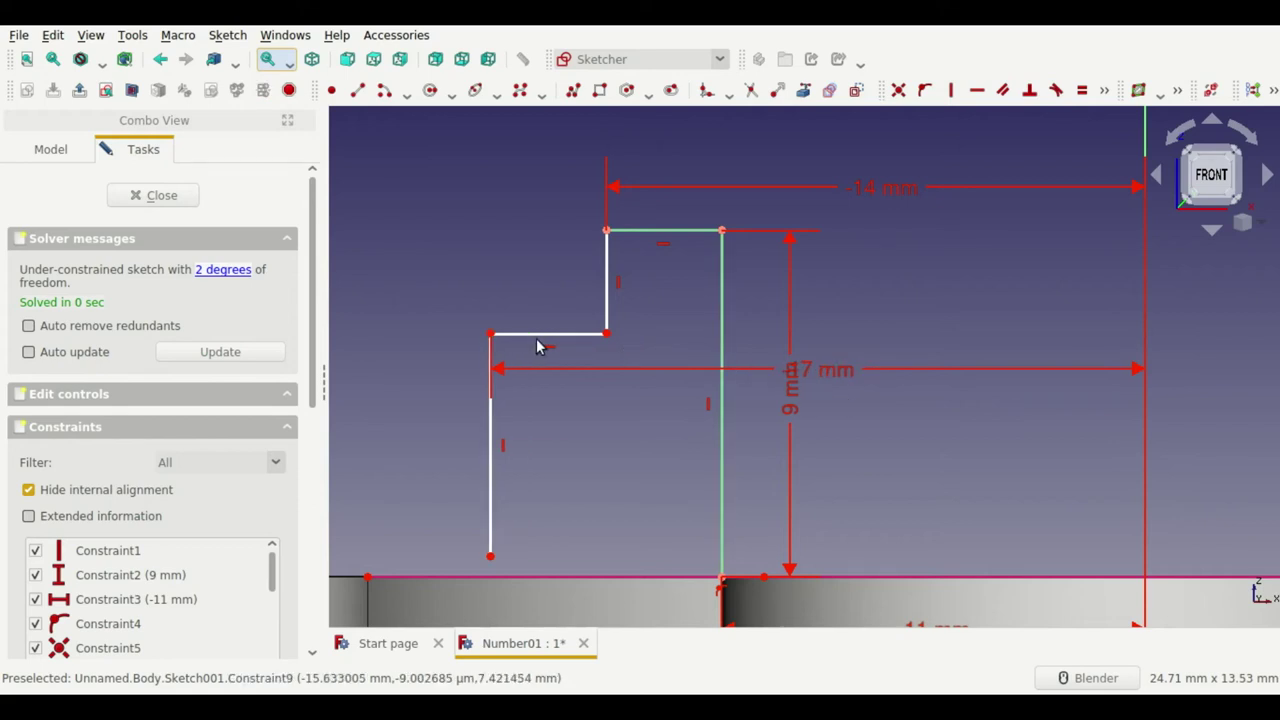
click(607, 245)
key(i)
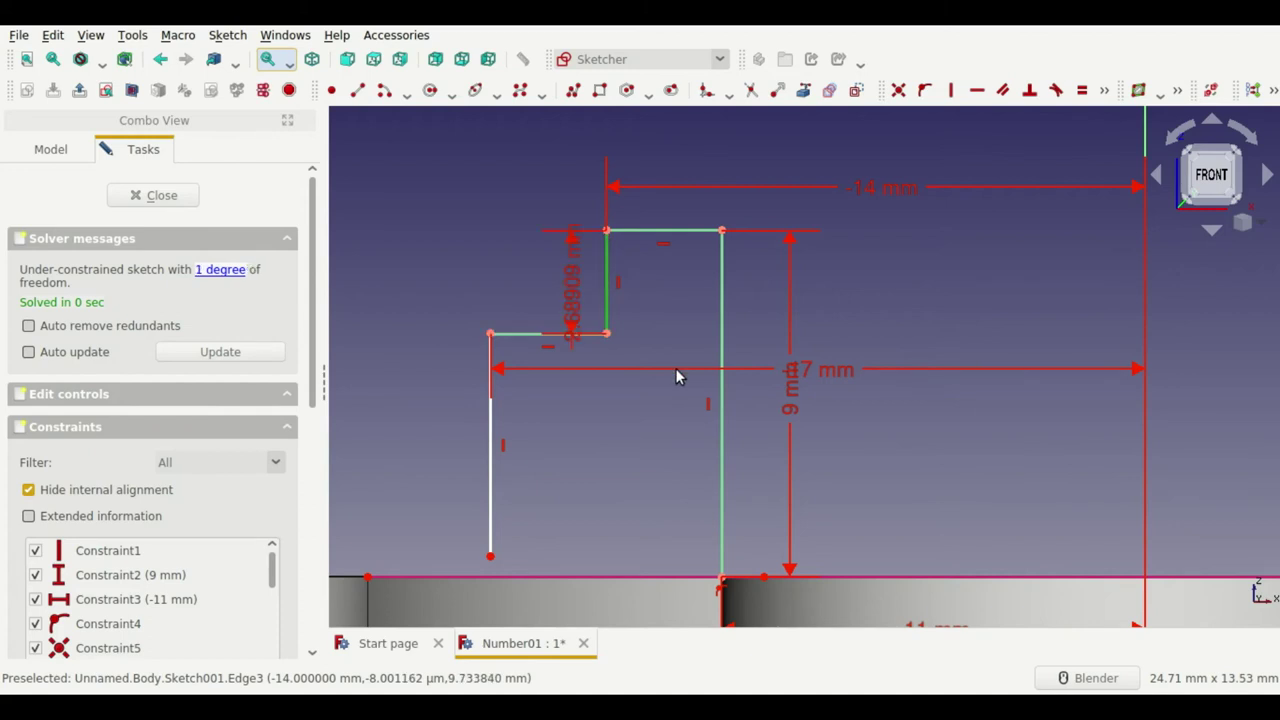
text(3.5)
key(Return)
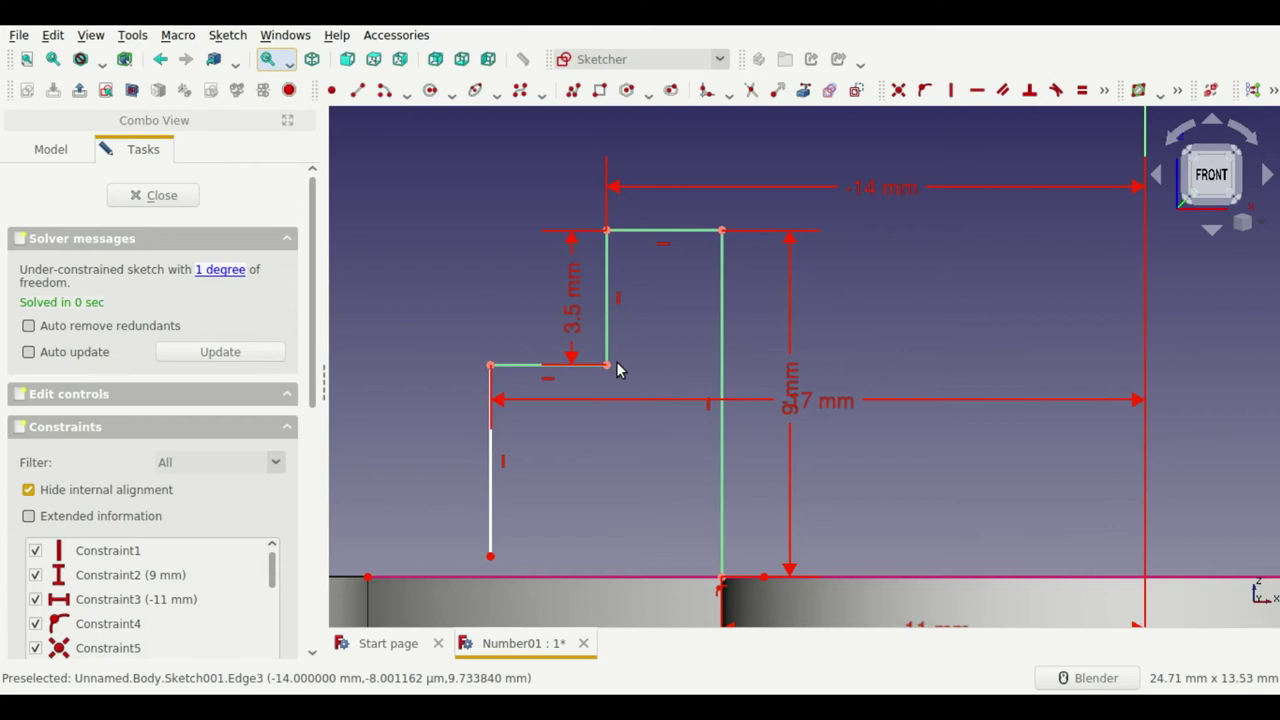
drag(577, 328, 560, 305)
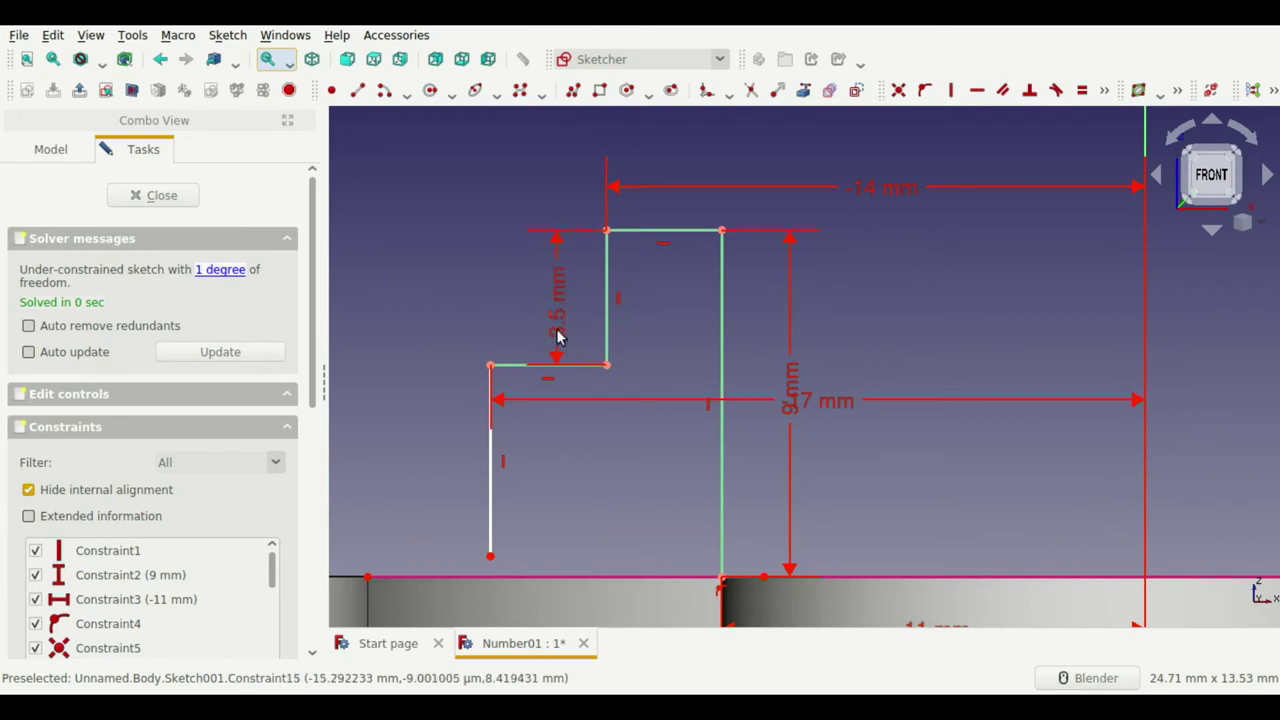
drag(802, 399, 803, 145)
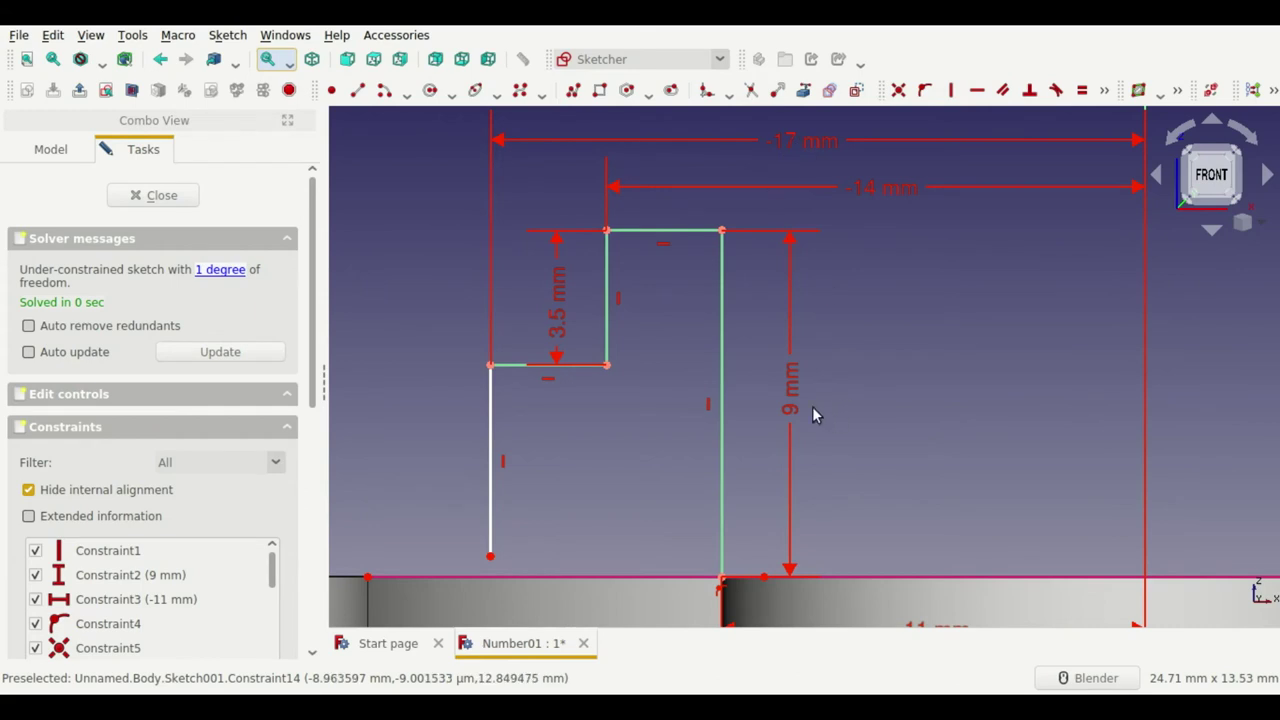
Step: Set the left wall to 5.5 mm and close the profile with a line along the base
scroll(868, 327, down, 2)
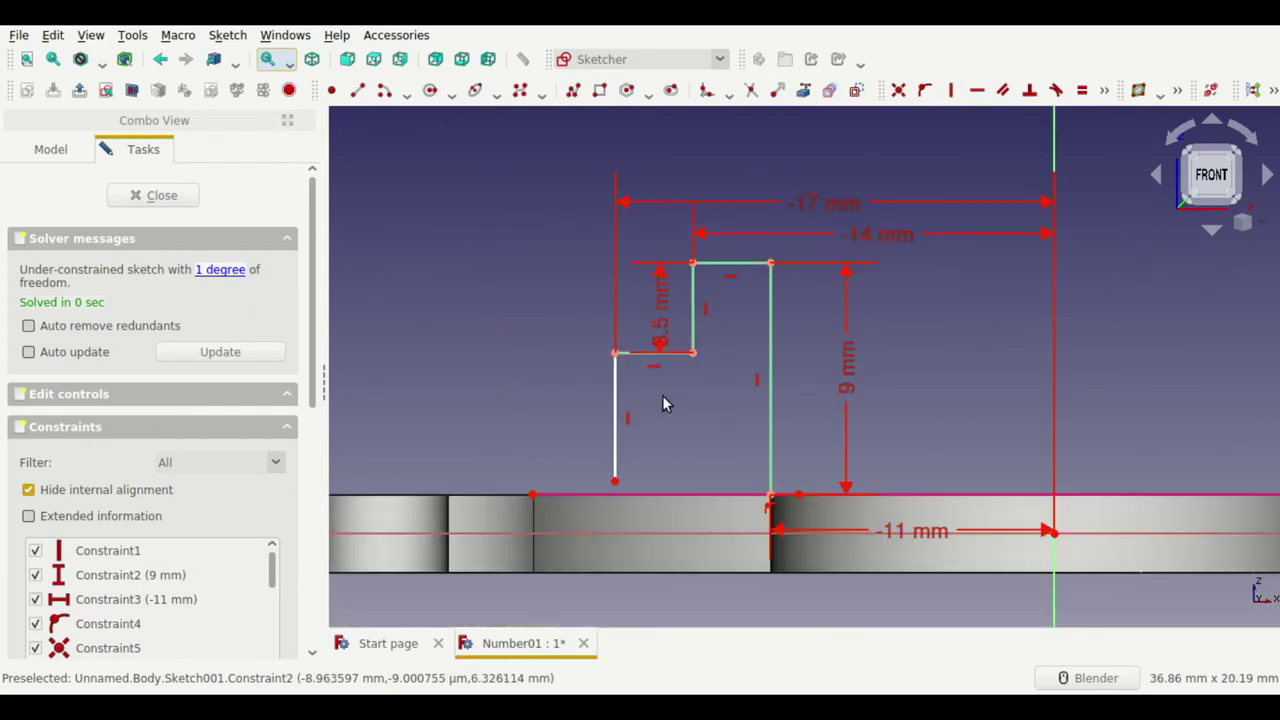
scroll(572, 492, up, 2)
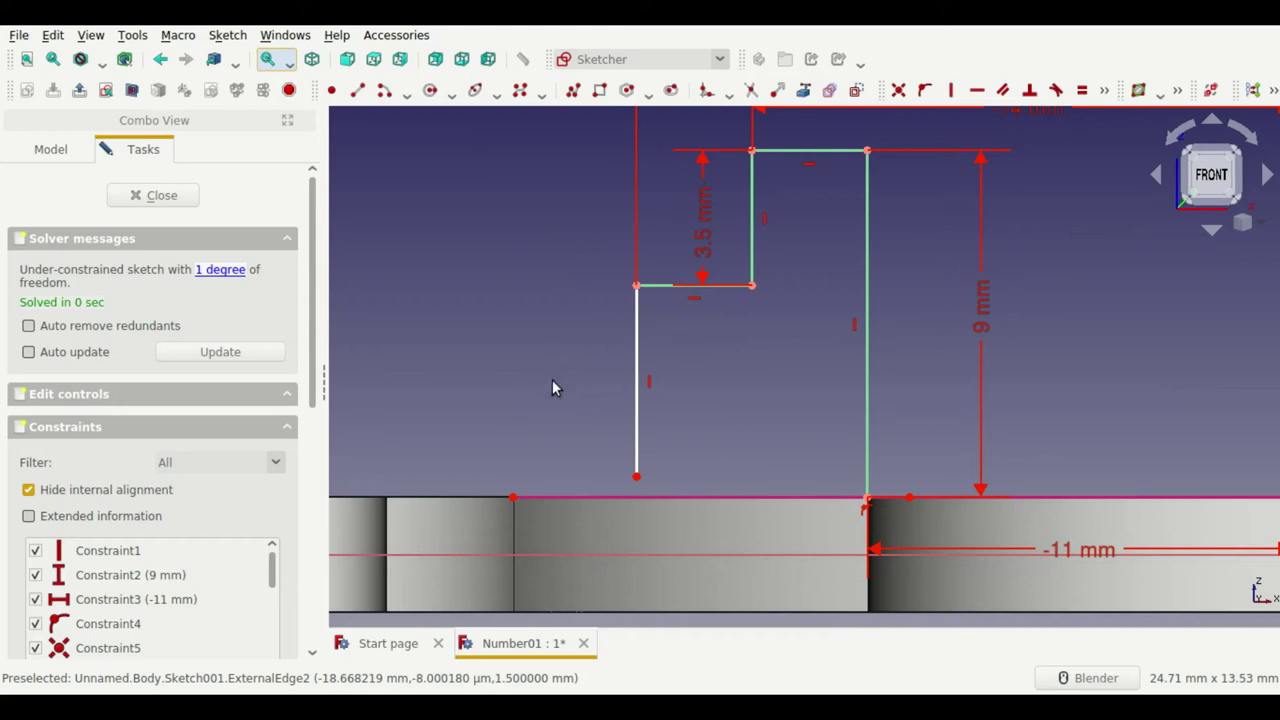
scroll(663, 485, up, 2)
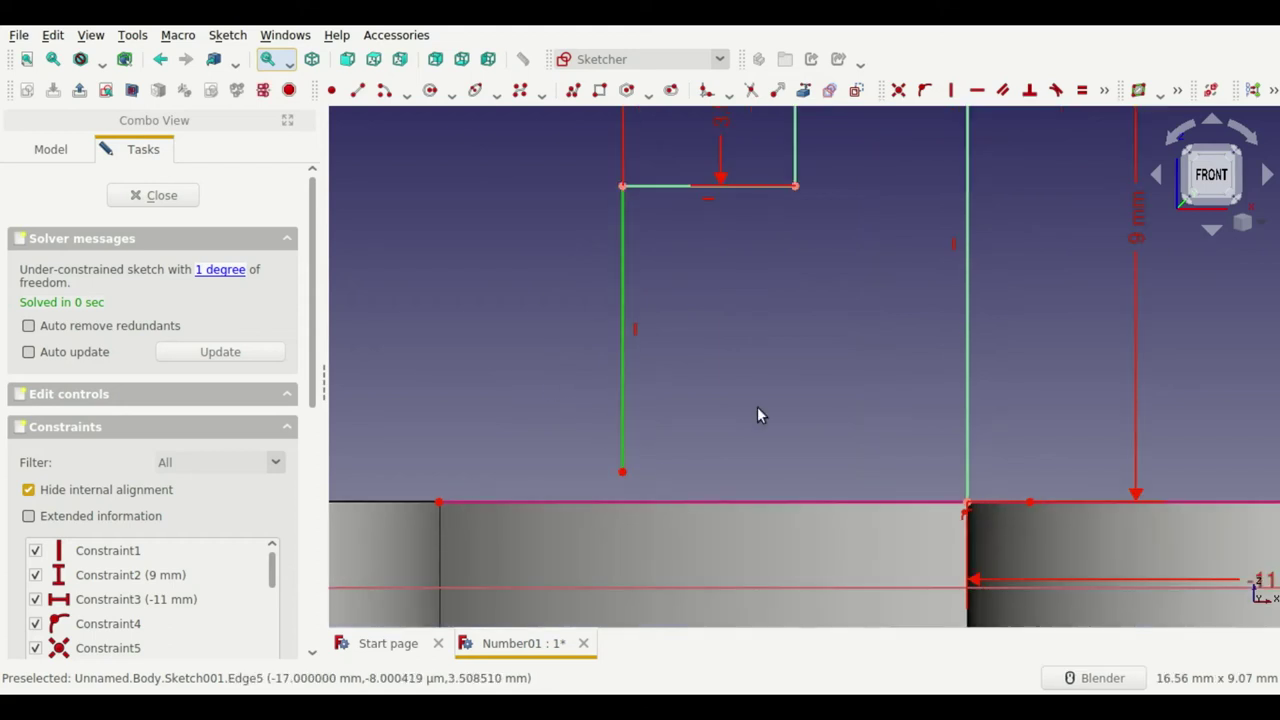
key(i)
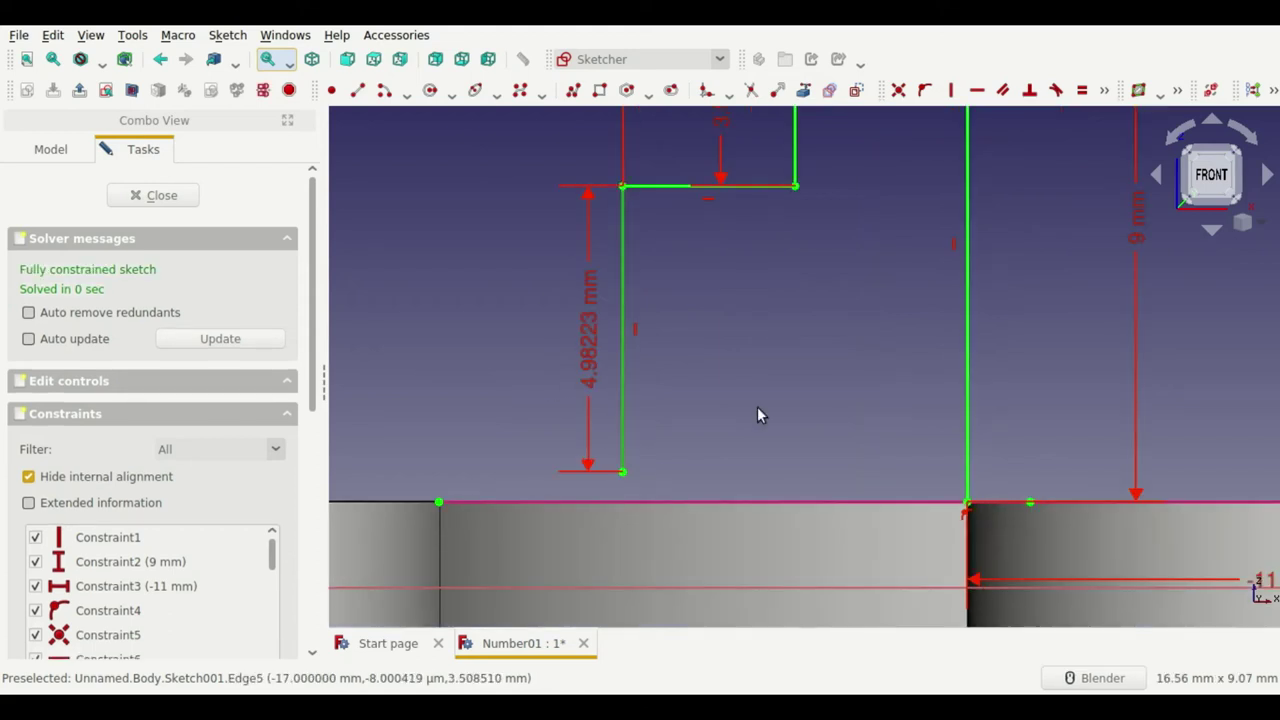
text(5.5)
key(Return)
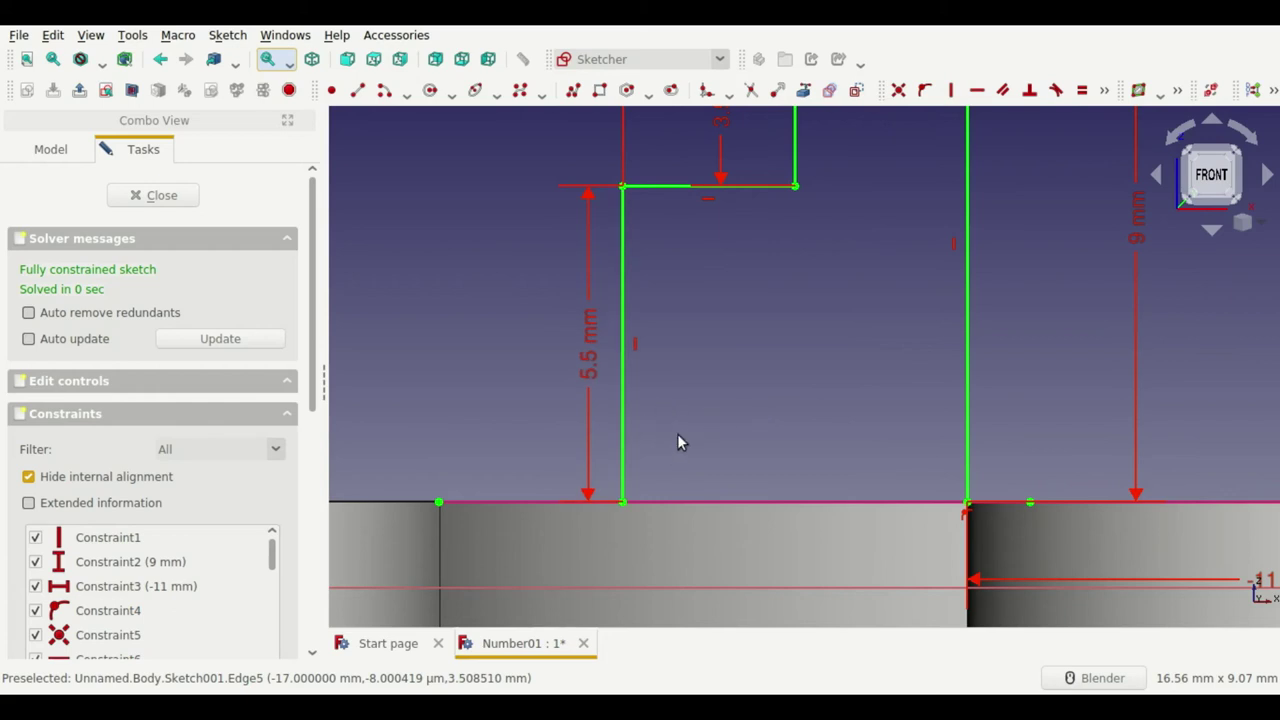
click(357, 90)
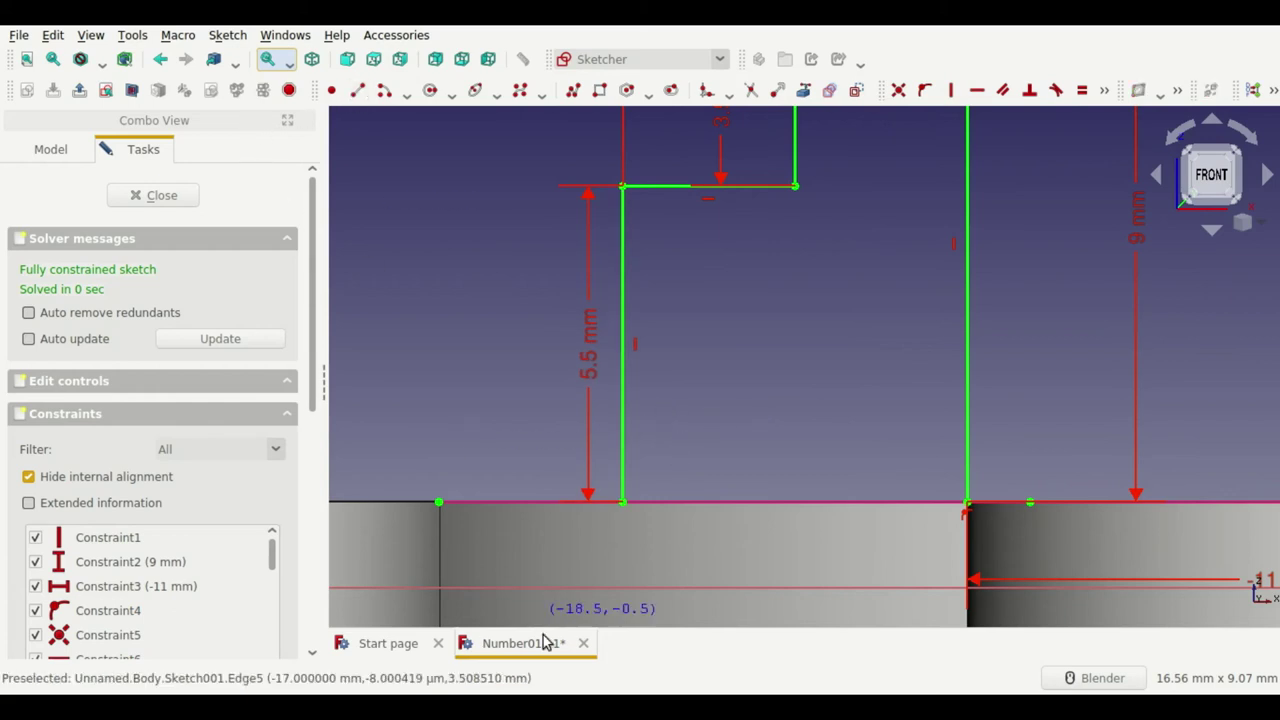
click(623, 502)
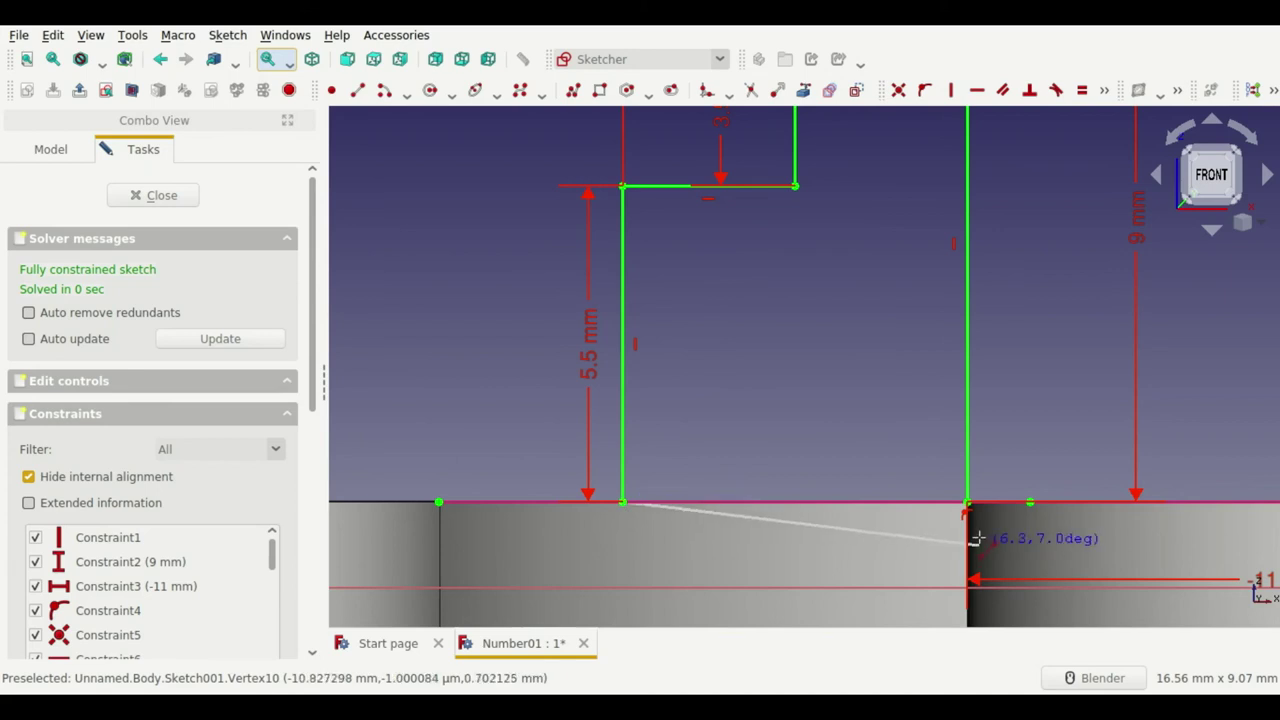
click(967, 502)
key(Escape)
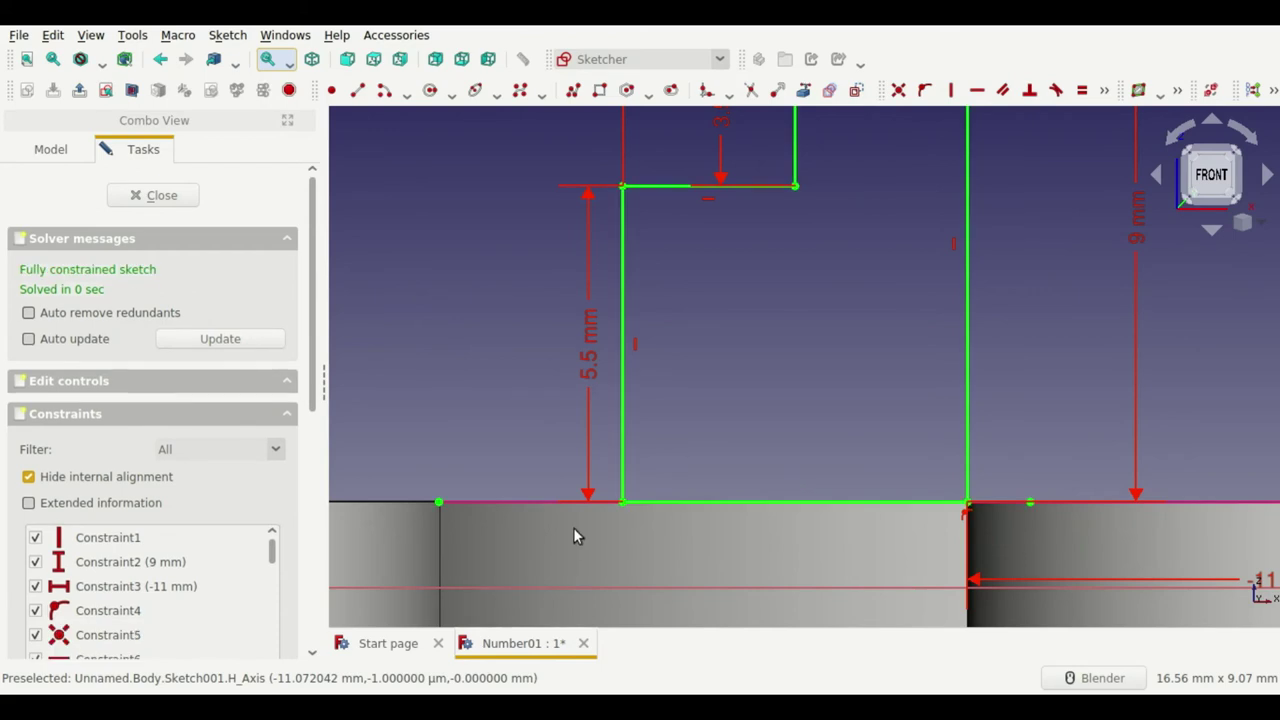
scroll(574, 527, down, 3)
Step: Close and save the sketch, then revolve the profile 360° about the vertical sketch axis
click(151, 185)
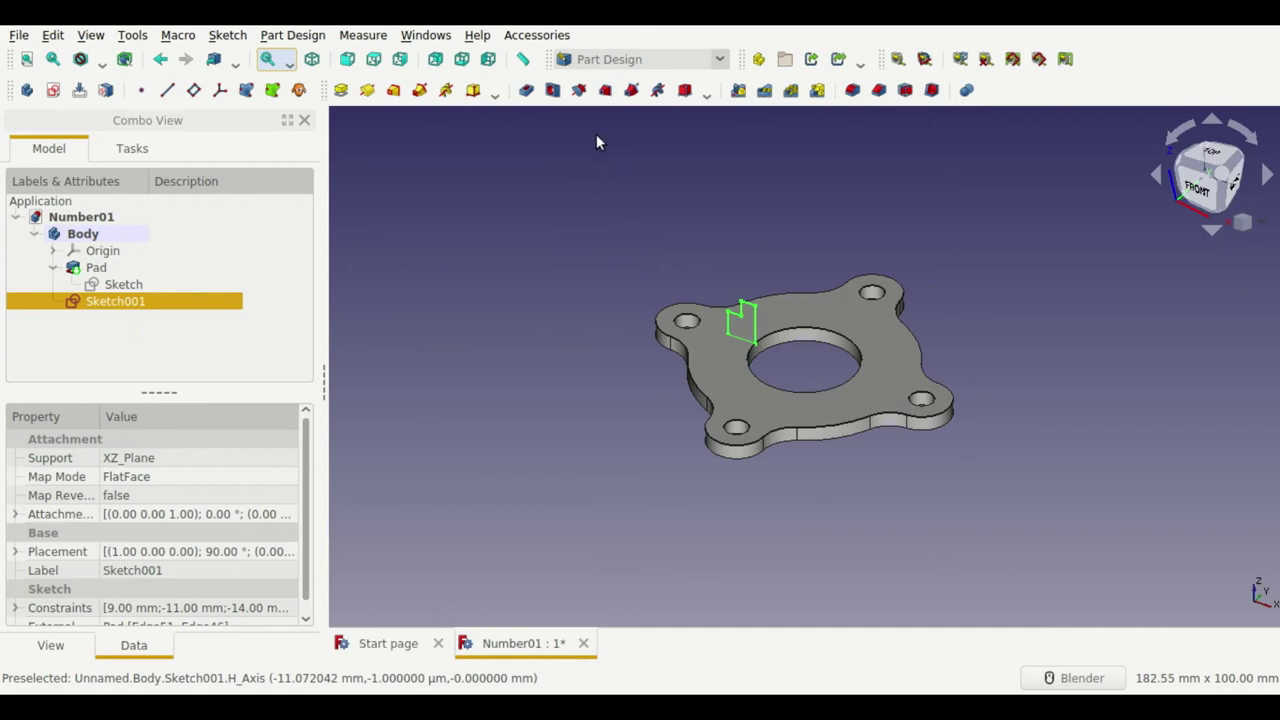
key(ctrl+s)
click(374, 90)
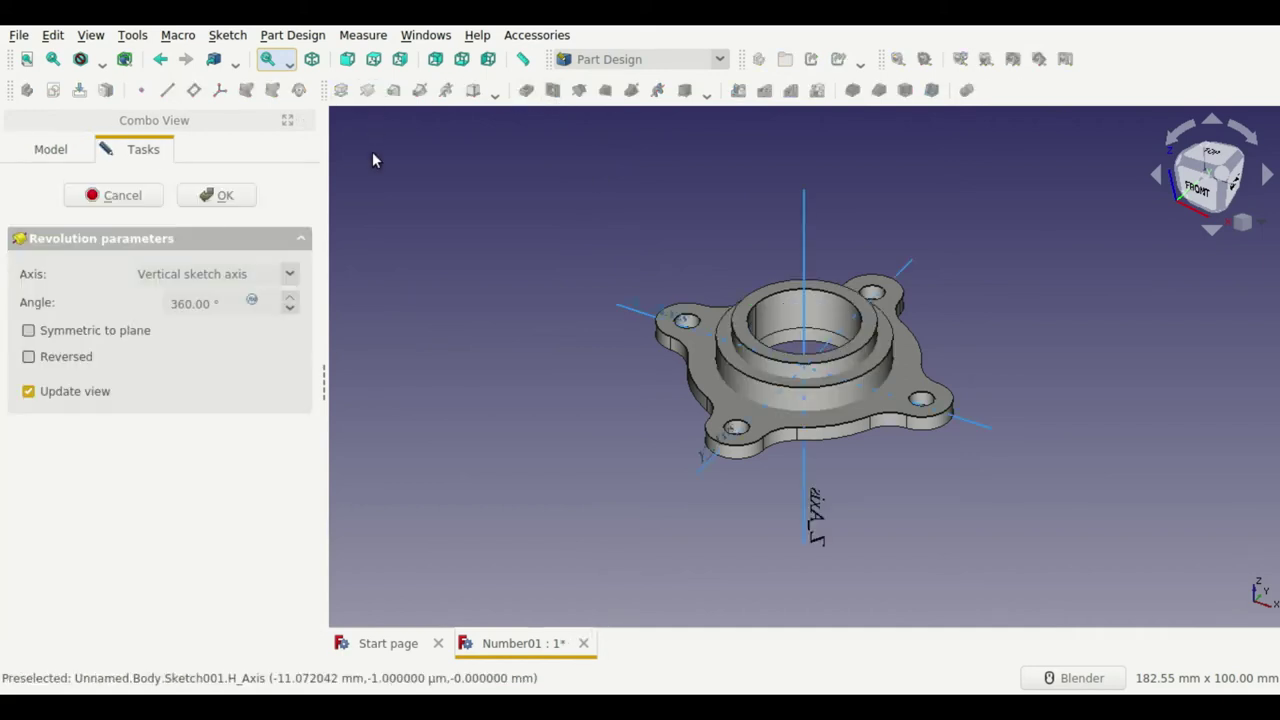
scroll(767, 374, up, 2)
scroll(800, 330, up, 3)
mouse_move(806, 325)
middle_down()
mouse_move(793, 310)
mouse_move(680, 309)
mouse_move(666, 243)
middle_up()
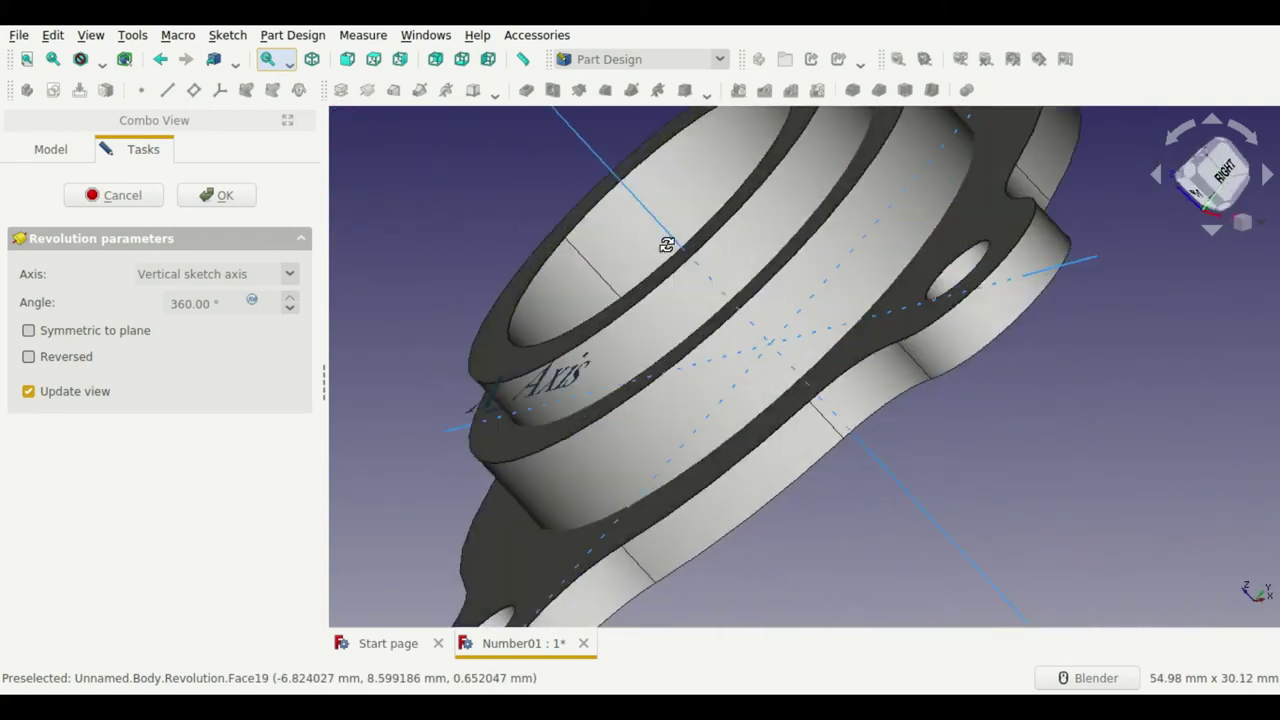
click(208, 195)
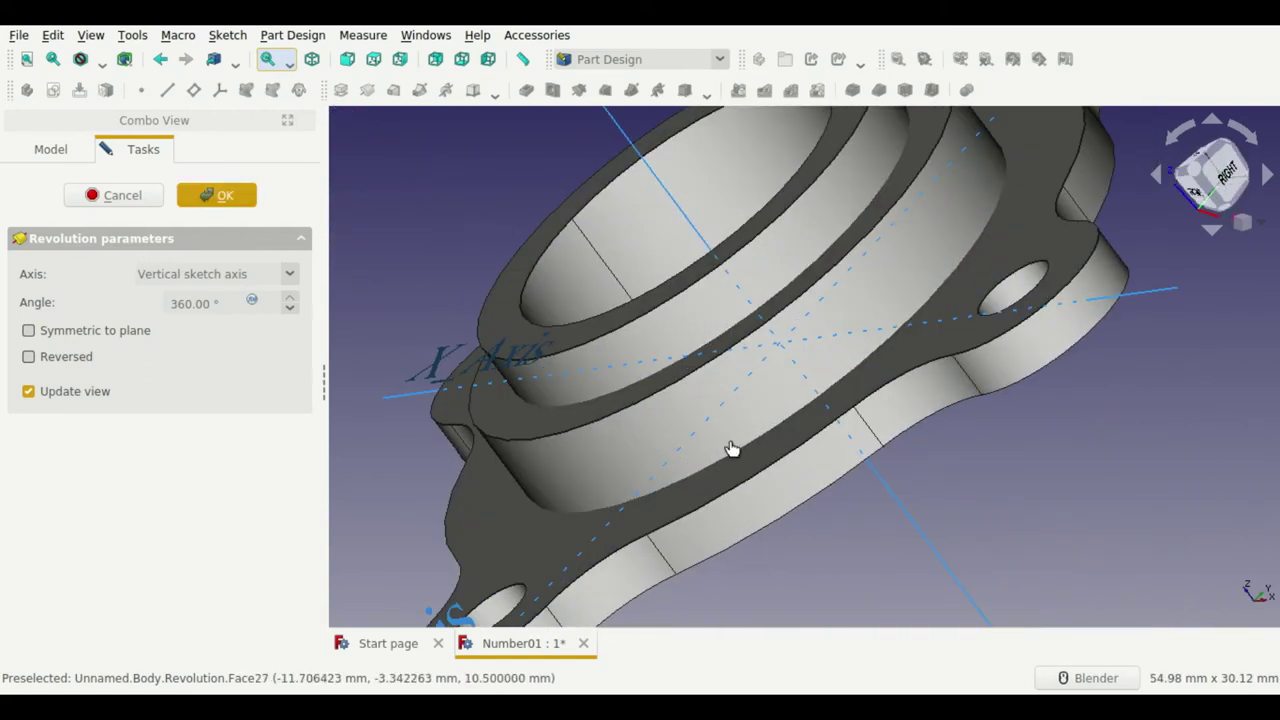
scroll(756, 450, down, 2)
scroll(860, 480, down, 5)
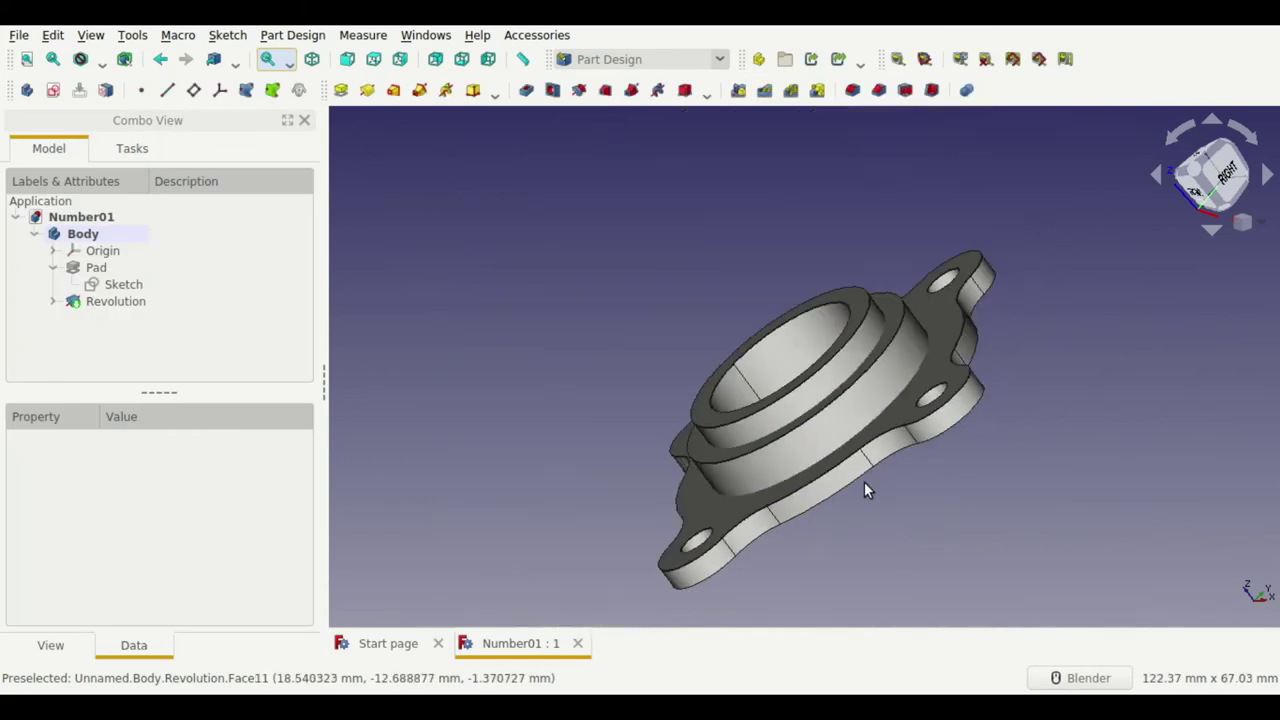
middle_drag(806, 462, 771, 509)
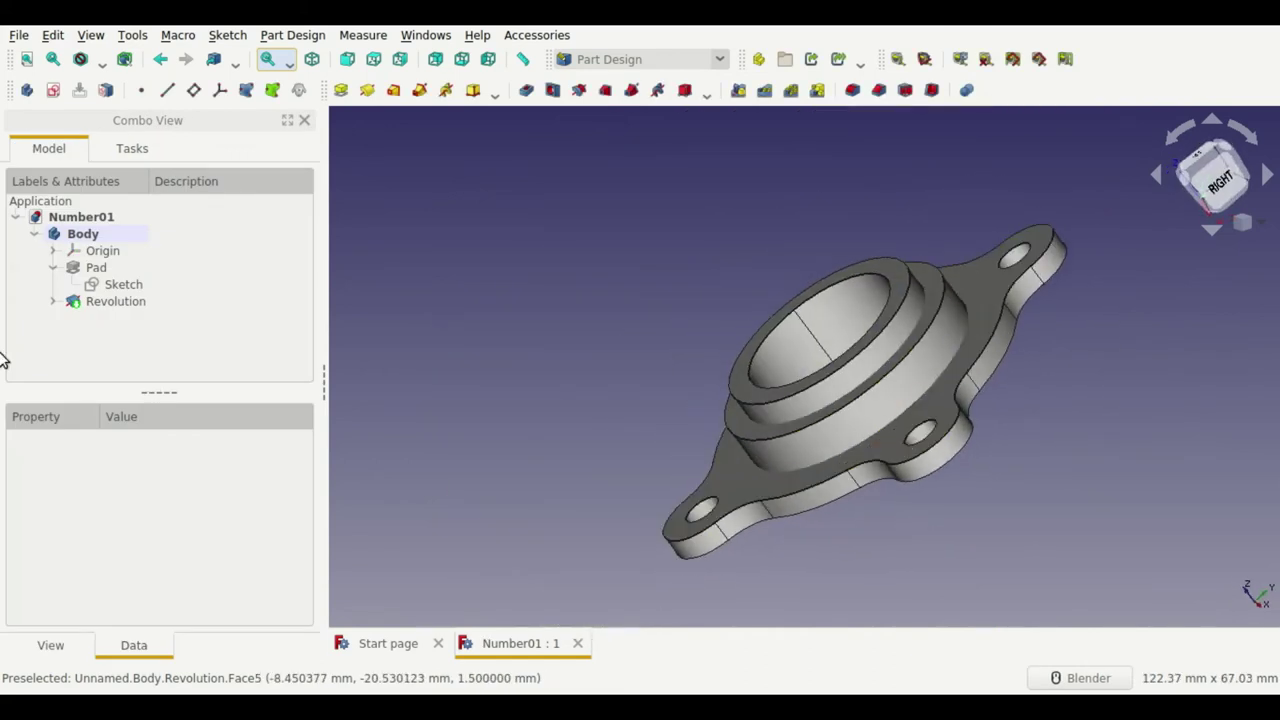
Step: Set the Revolution's Refine property to true and save the document
click(63, 301)
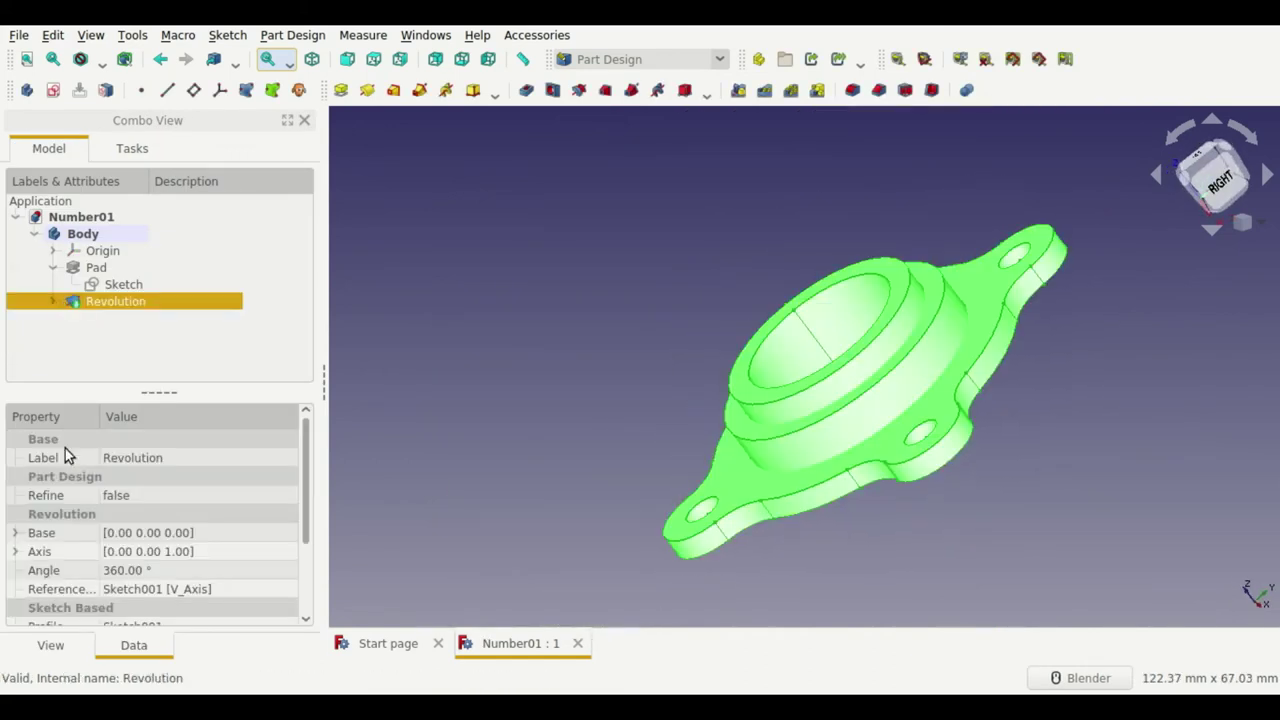
click(128, 496)
click(718, 360)
mouse_move(718, 360)
middle_down()
mouse_move(890, 333)
mouse_move(801, 309)
middle_up()
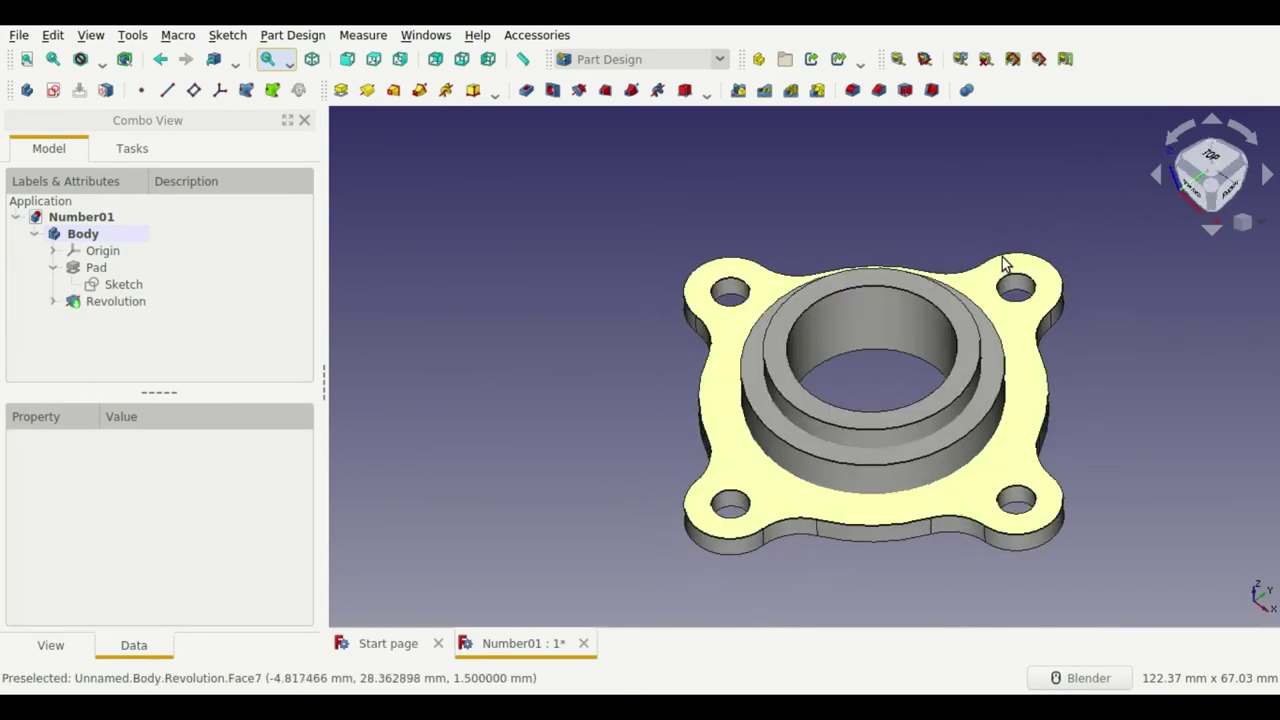
key(ctrl+s)
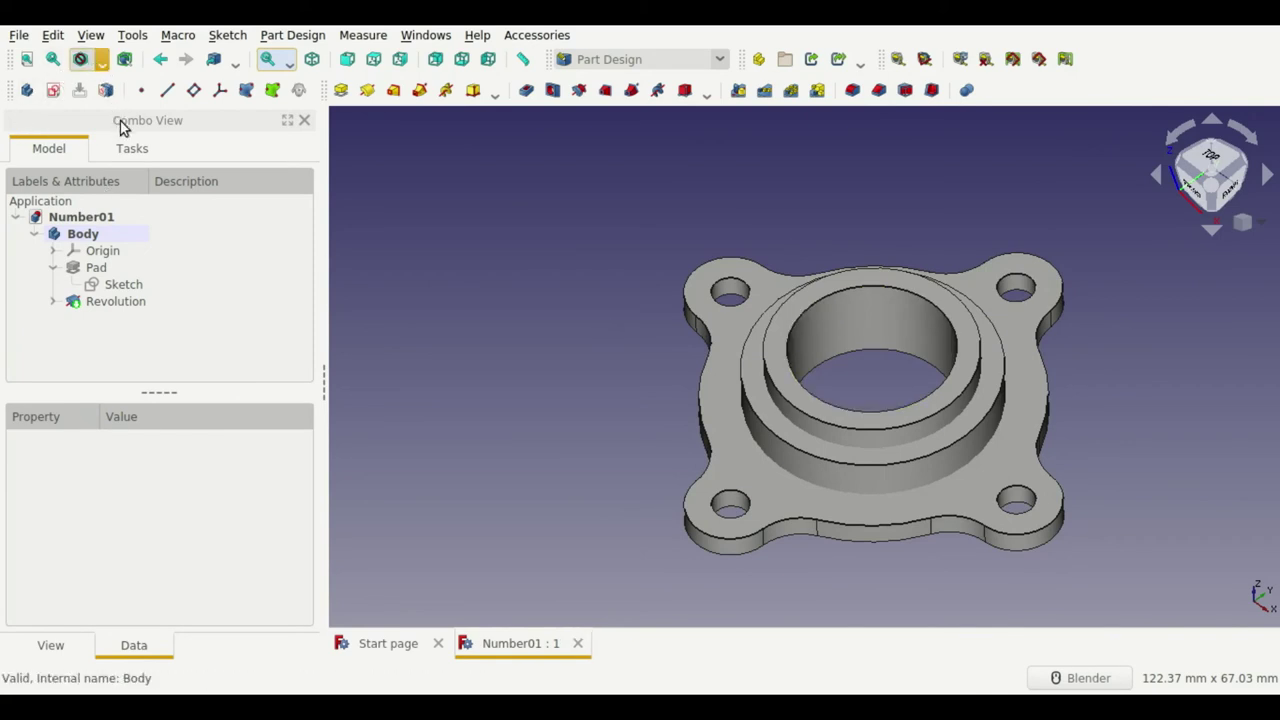
Step: Switch to wireframe display and select the circular edge at the boss's base
key(v)
key(3)
mouse_move(767, 457)
middle_down()
mouse_move(762, 428)
mouse_move(778, 459)
middle_up()
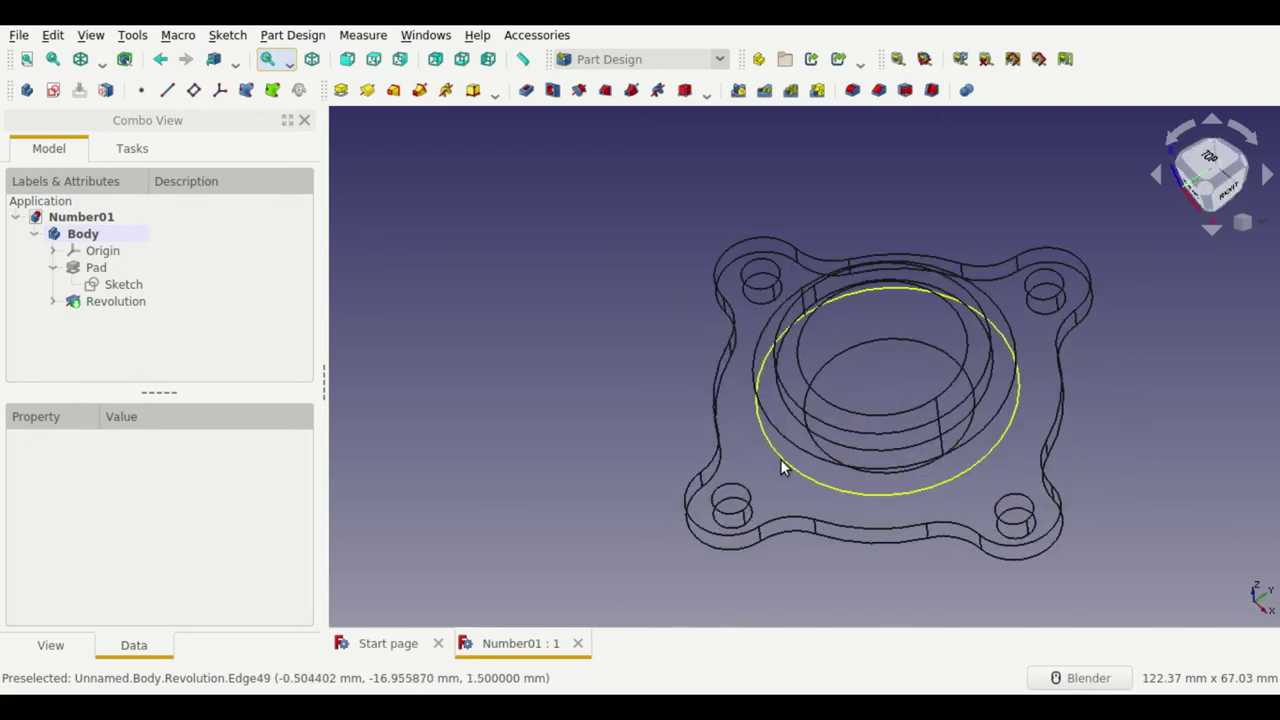
click(767, 430)
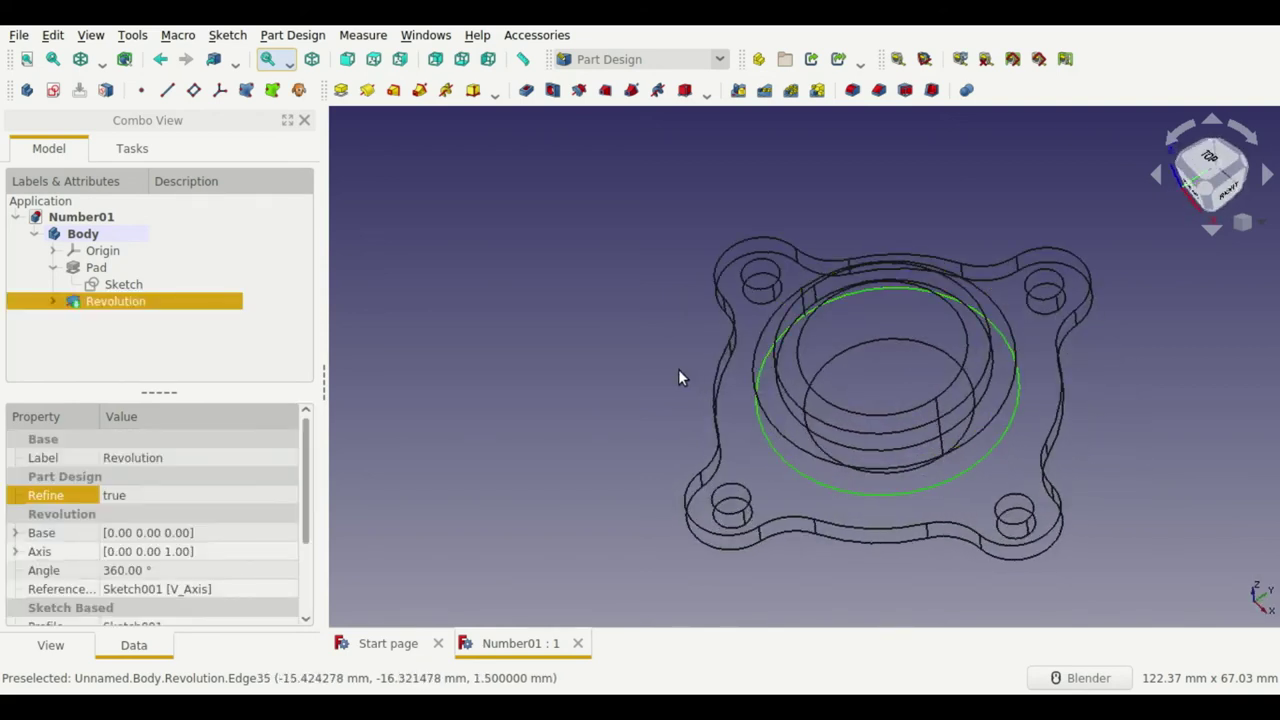
Step: Fillet the boss-base edge with a 1.50 mm radius and save
key(v)
key(1)
click(852, 90)
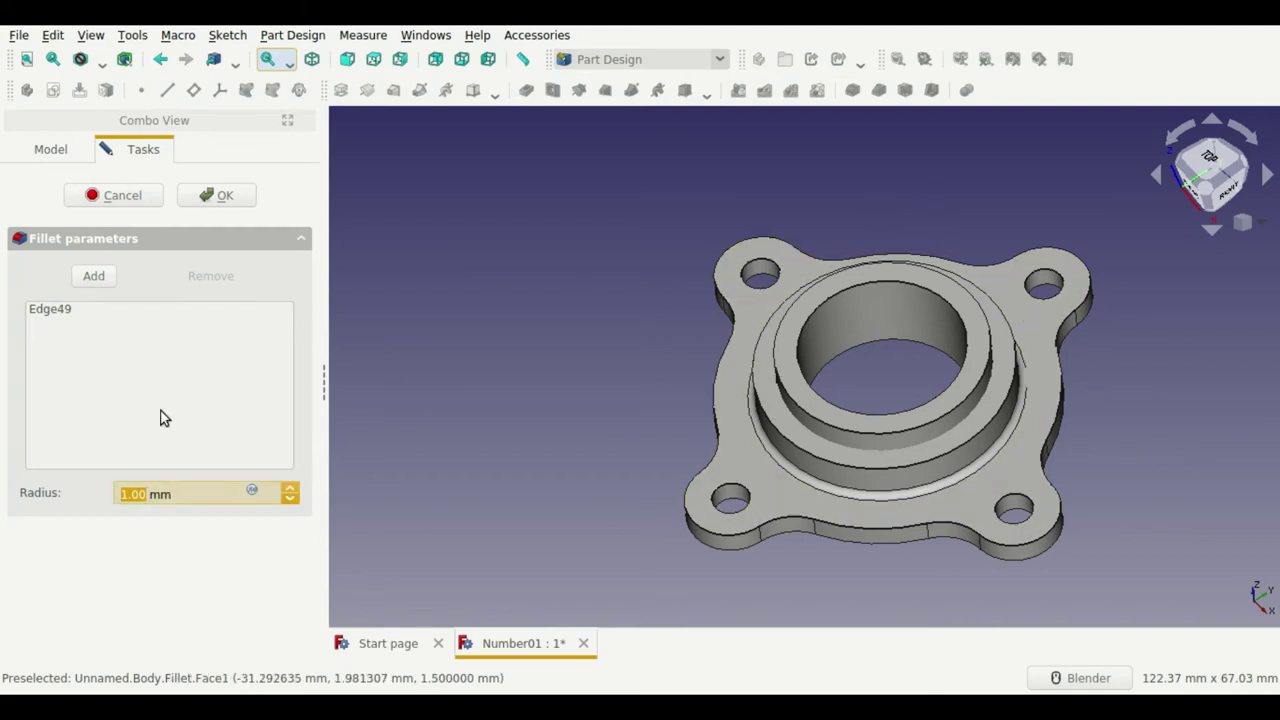
click(137, 494)
key(BackSpace)
text(5)
click(216, 195)
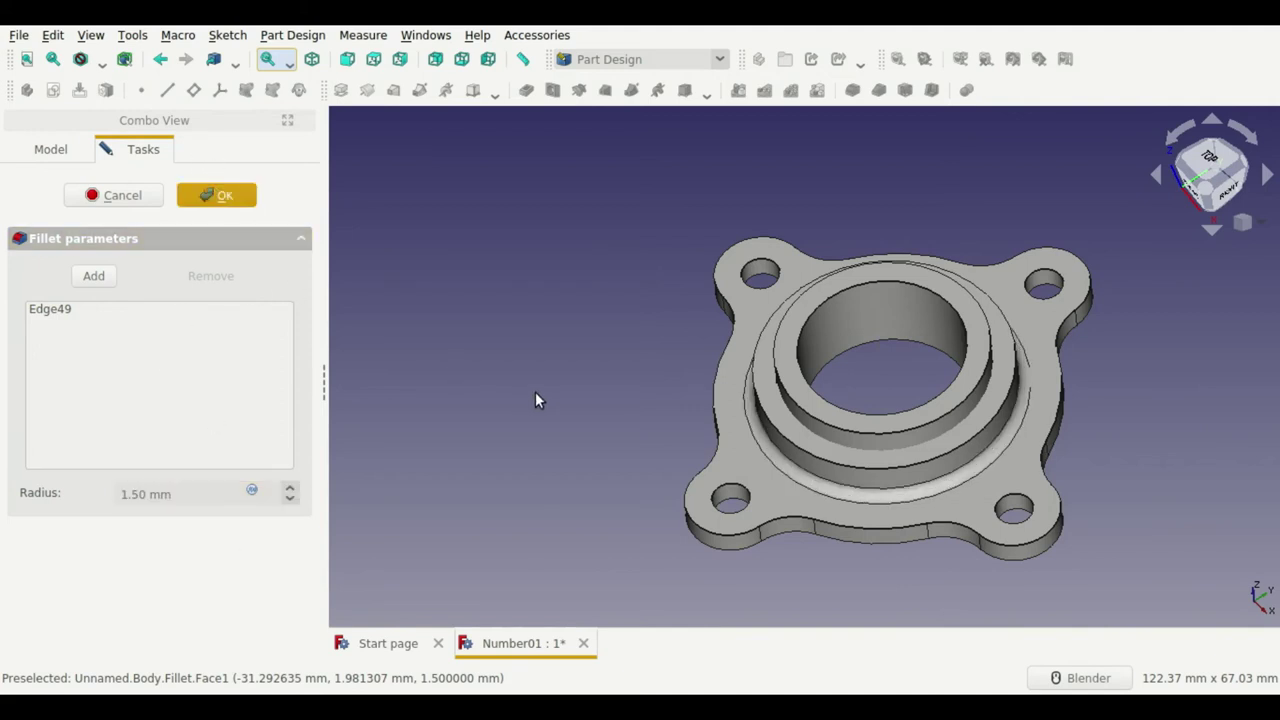
key(ctrl+s)
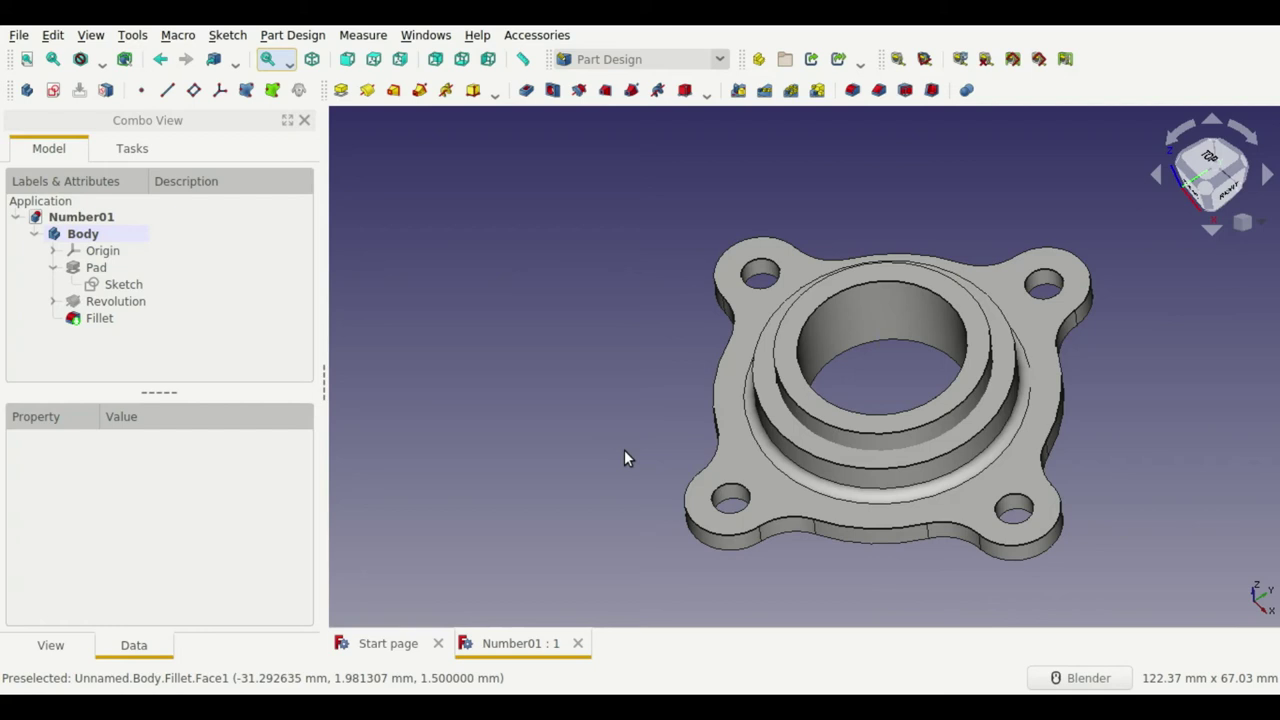
Step: Fillet a plate outline edge plus two boss ring edges (Edge65, Edge71) at 1 mm radius
mouse_move(837, 514)
middle_down()
mouse_move(810, 486)
mouse_move(849, 529)
mouse_move(848, 571)
middle_up()
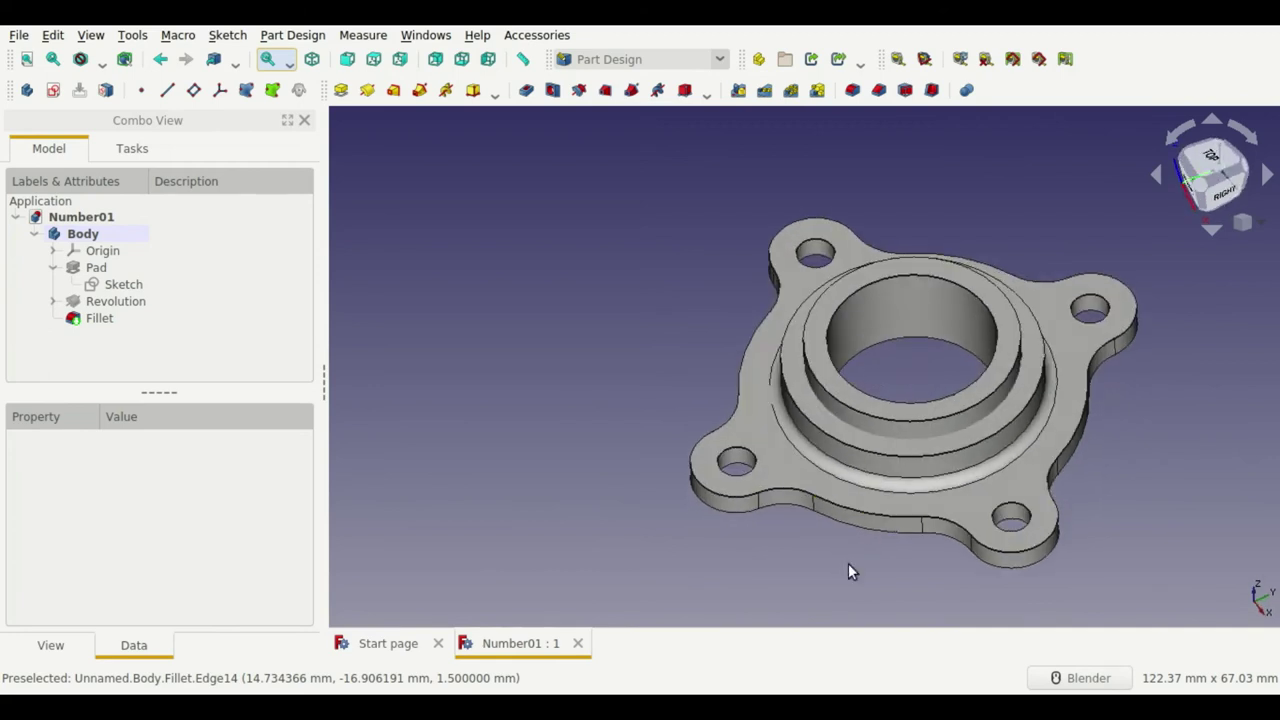
click(978, 544)
click(853, 91)
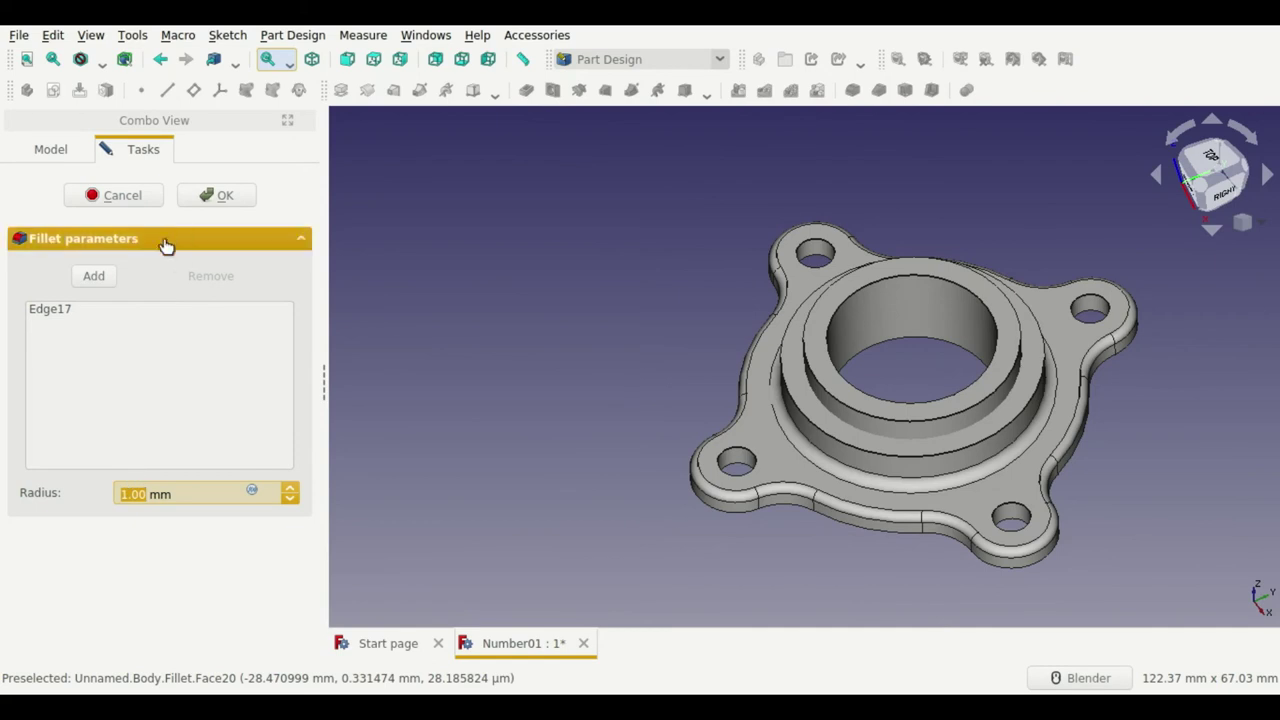
click(95, 275)
scroll(960, 505, up, 2)
mouse_move(951, 514)
middle_down()
mouse_move(916, 512)
mouse_move(923, 448)
middle_up()
click(932, 427)
click(940, 381)
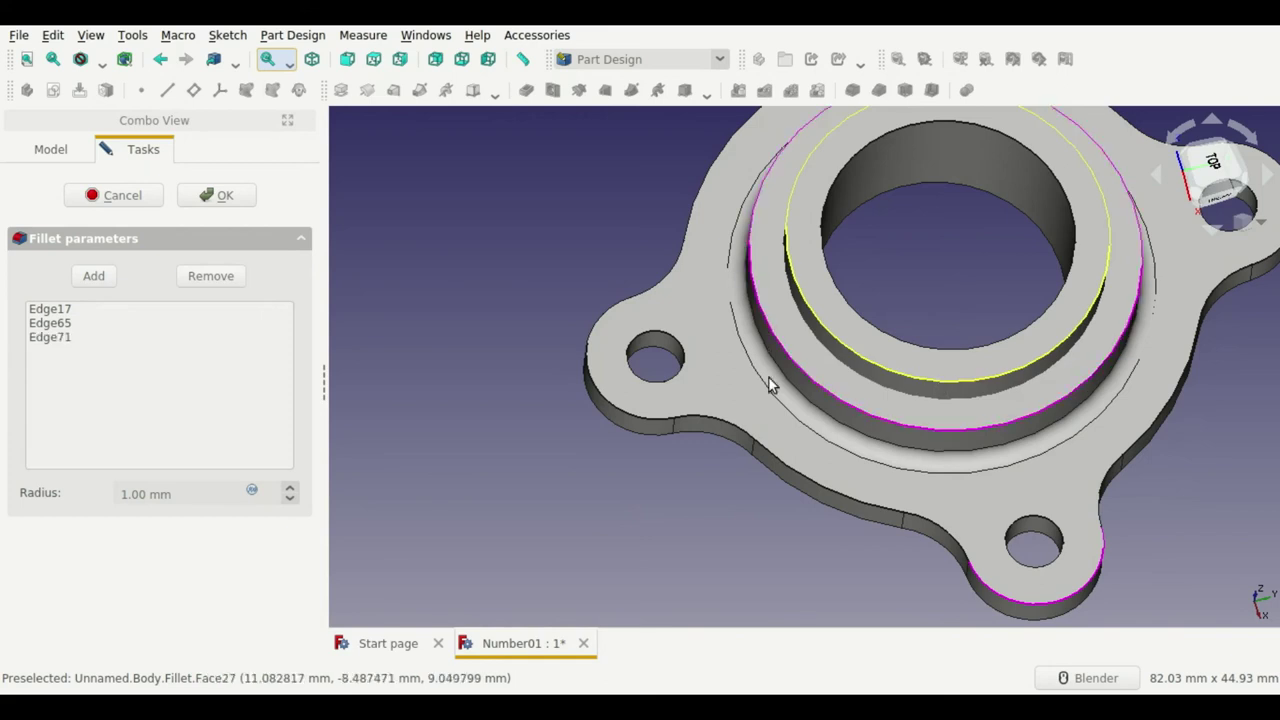
click(95, 287)
mouse_move(909, 471)
middle_down()
mouse_move(920, 443)
mouse_move(831, 400)
mouse_move(831, 420)
mouse_move(1023, 434)
middle_up()
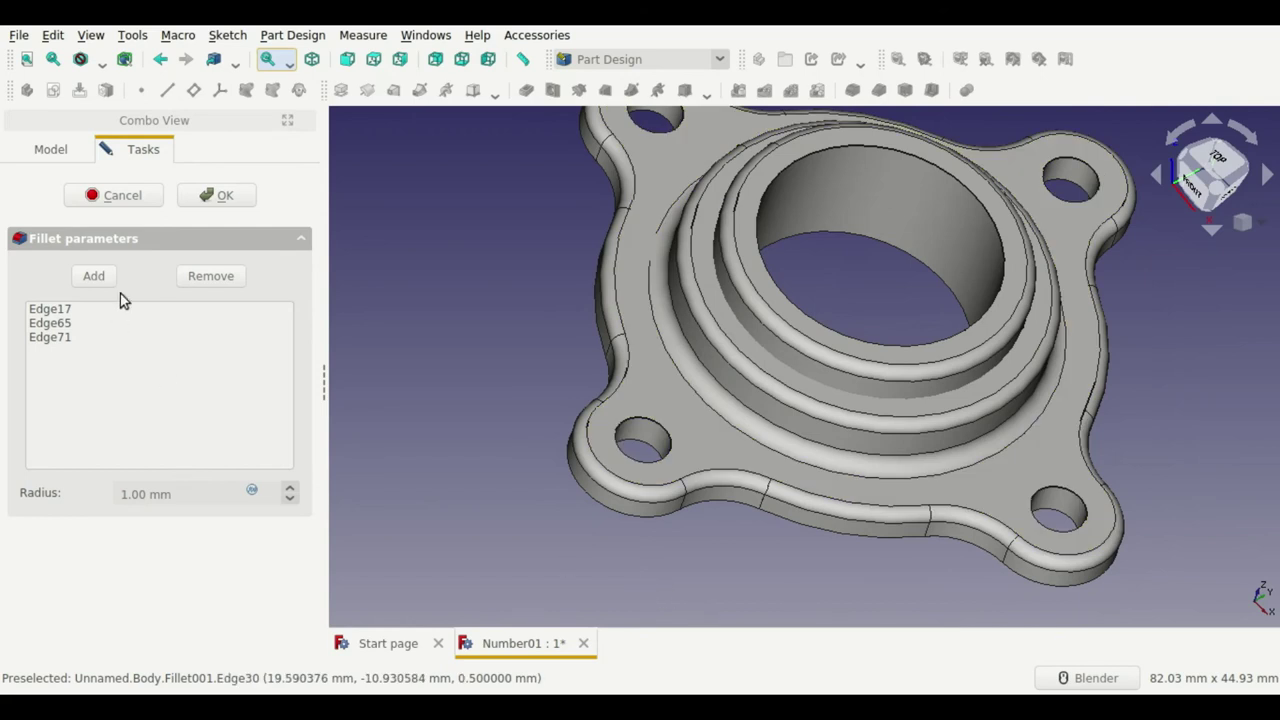
click(216, 197)
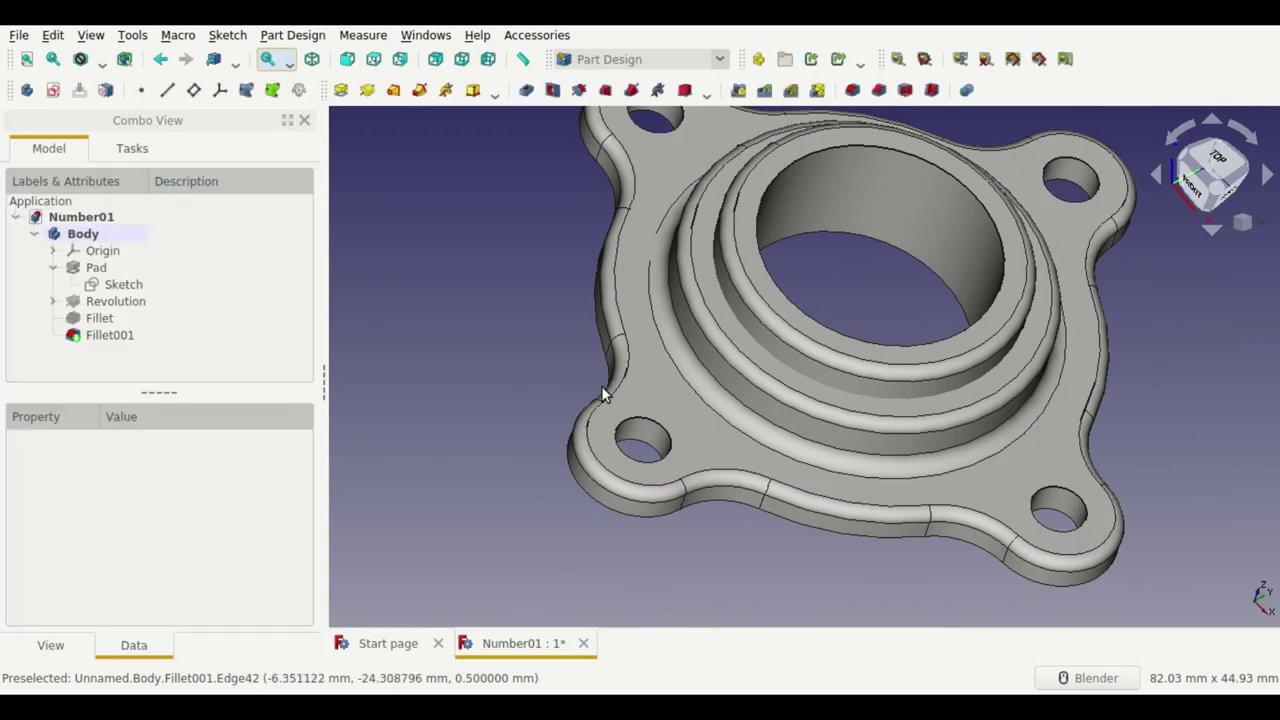
click(641, 420)
click(852, 90)
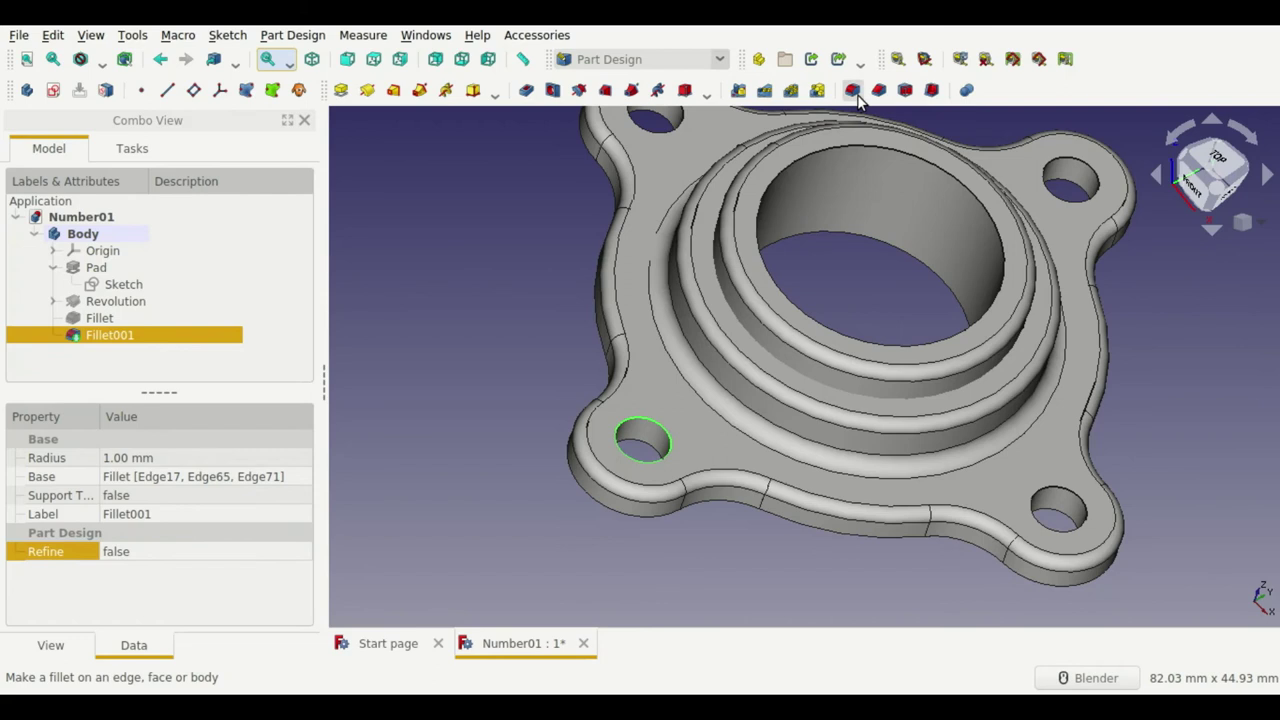
drag(150, 495, 110, 497)
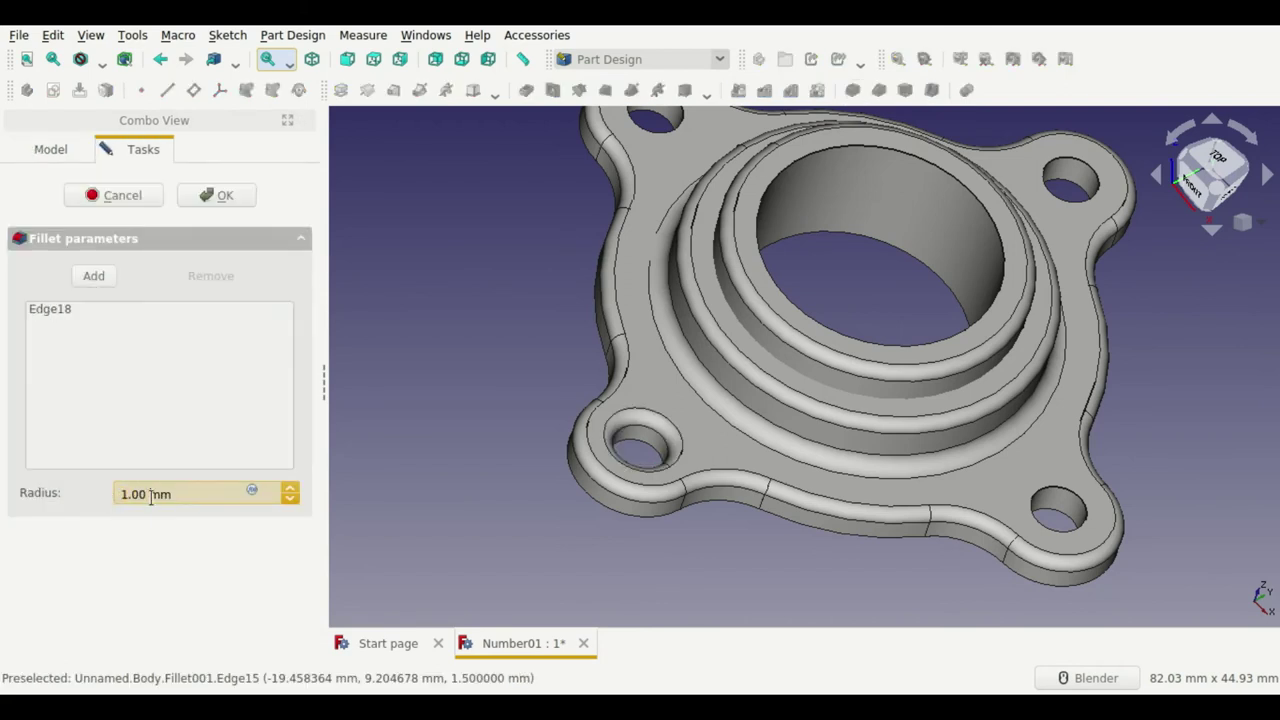
key(BackSpace)
text(1)
click(93, 275)
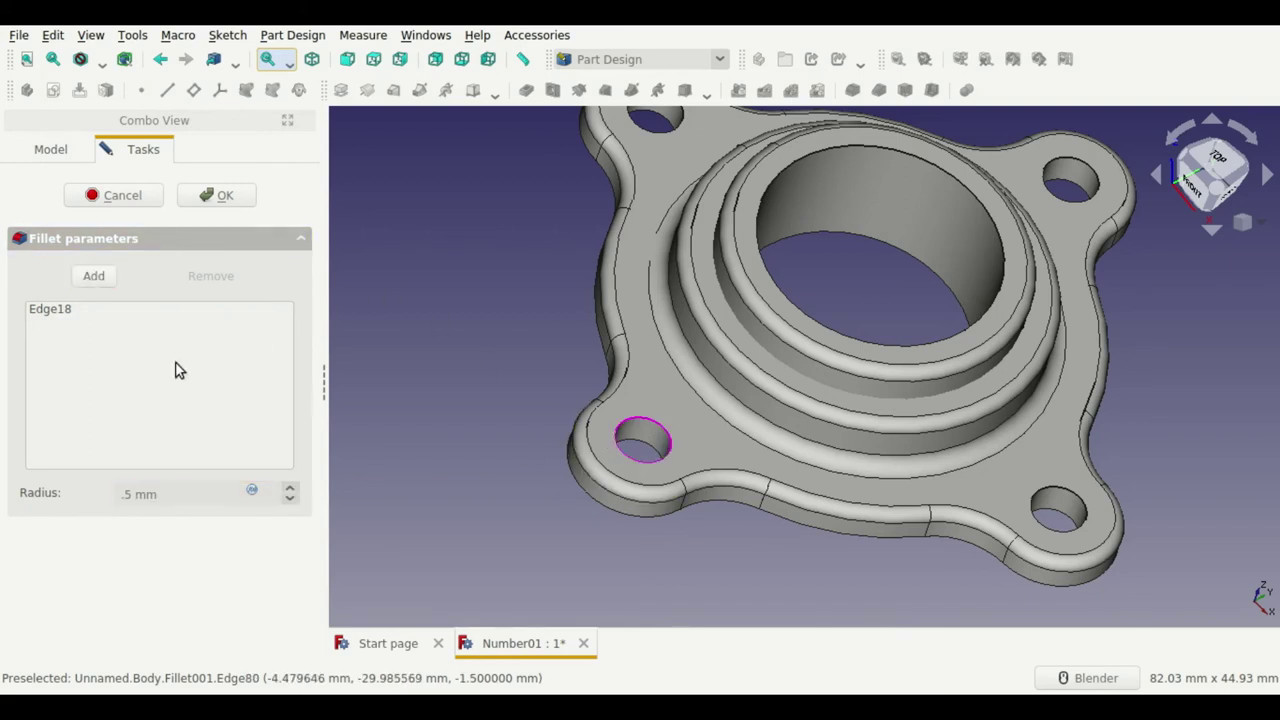
click(80, 277)
click(93, 275)
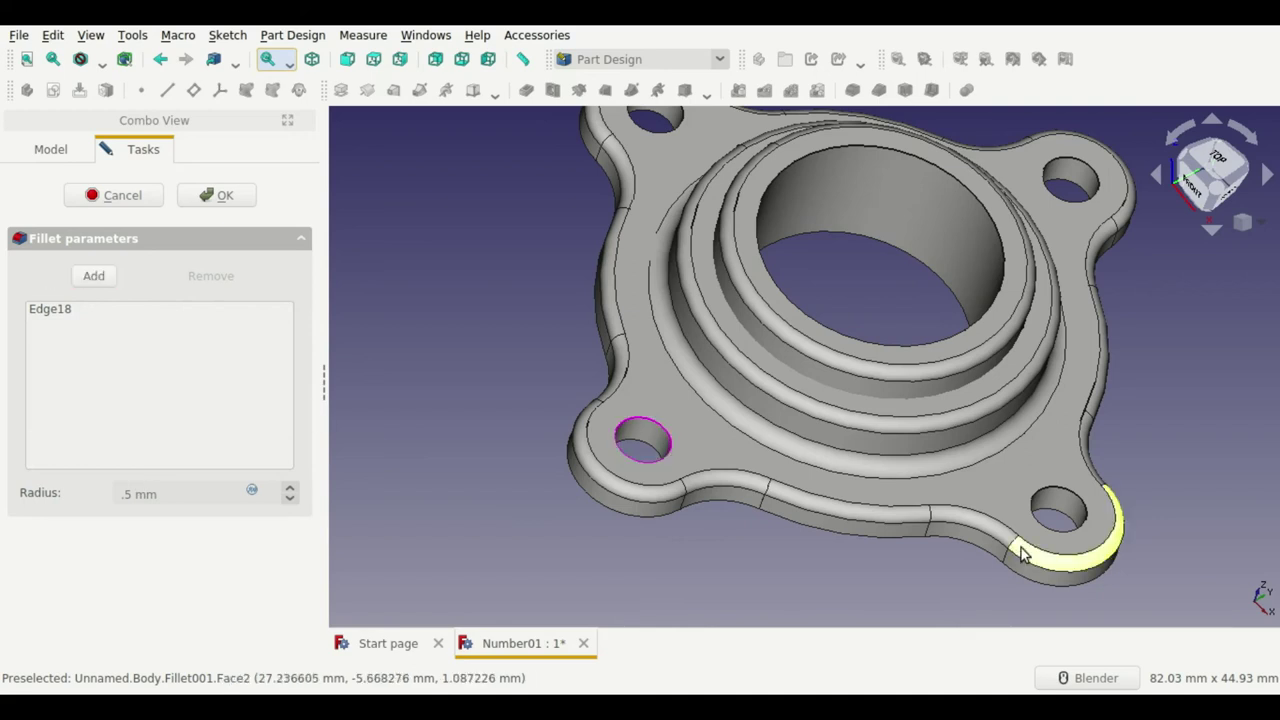
click(1045, 498)
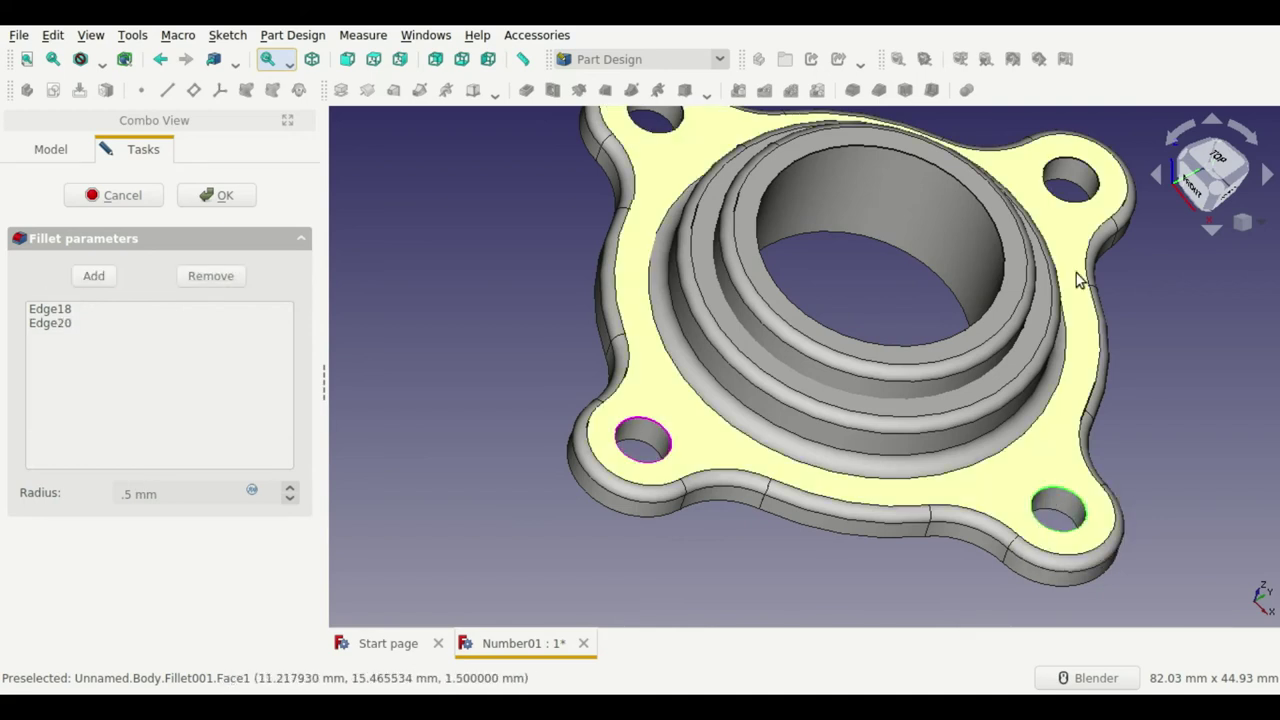
click(1068, 166)
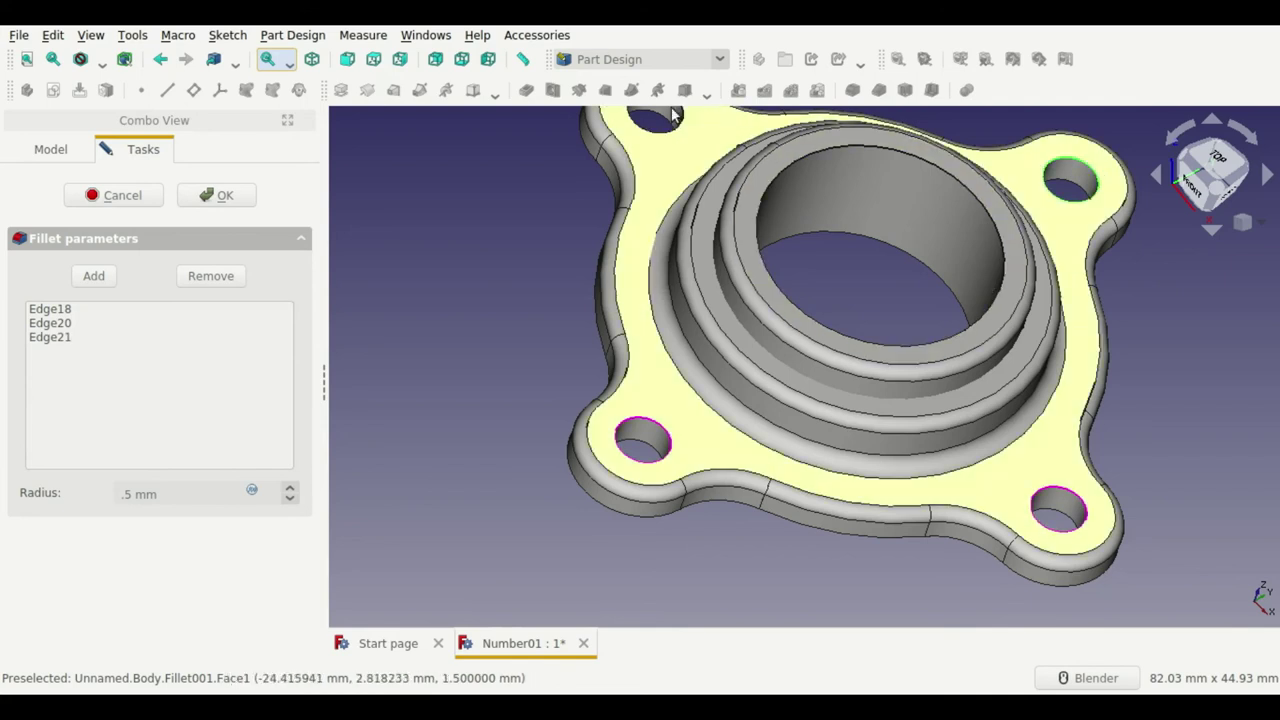
click(658, 135)
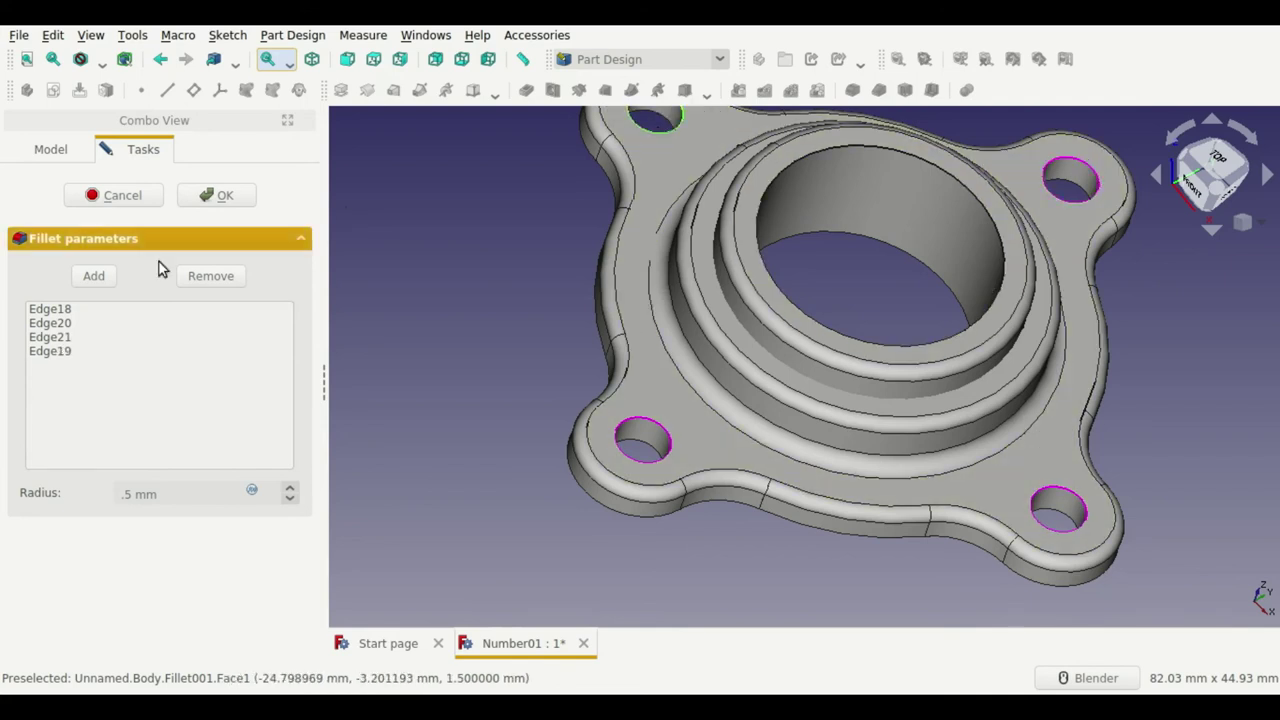
click(80, 286)
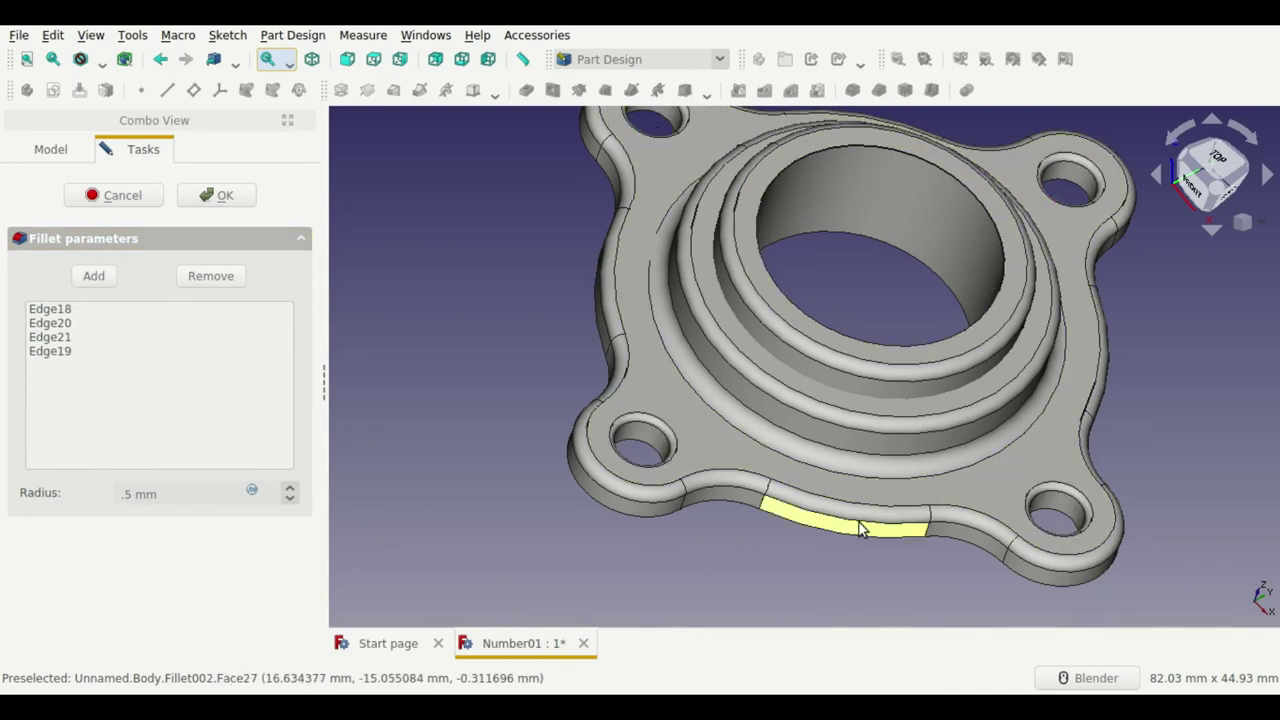
scroll(901, 522, down, 2)
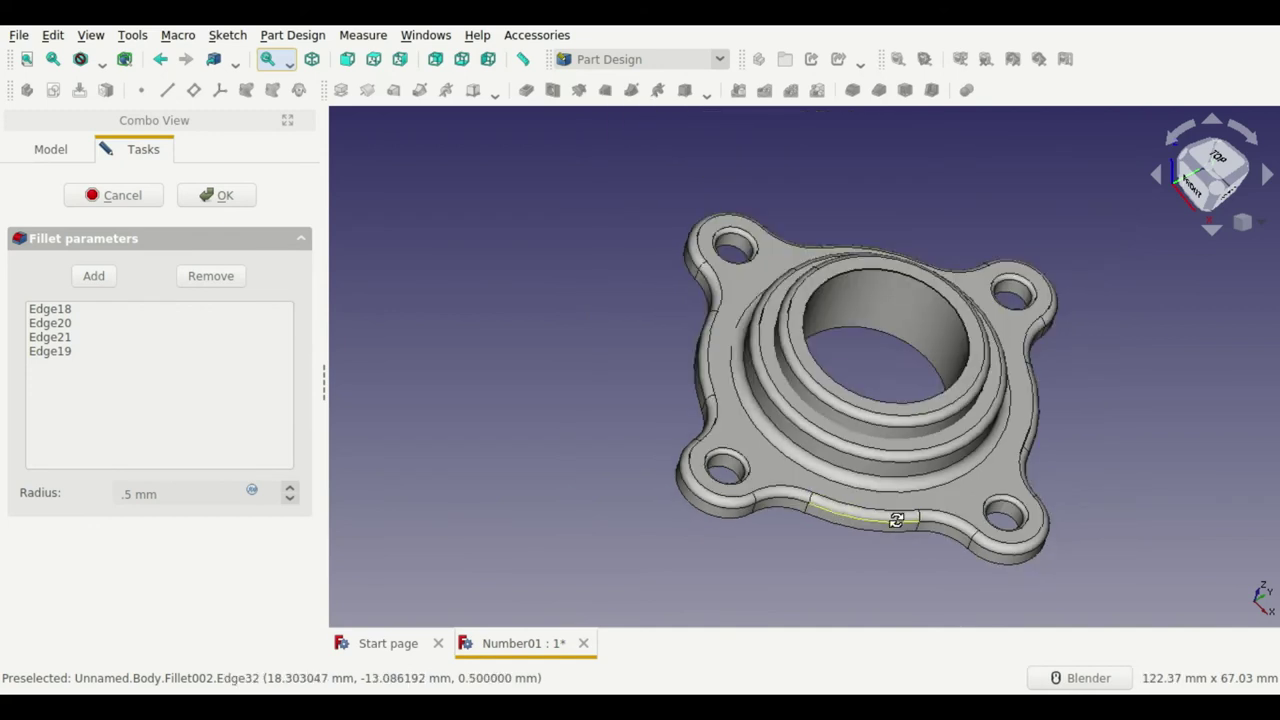
middle_drag(894, 519, 847, 539)
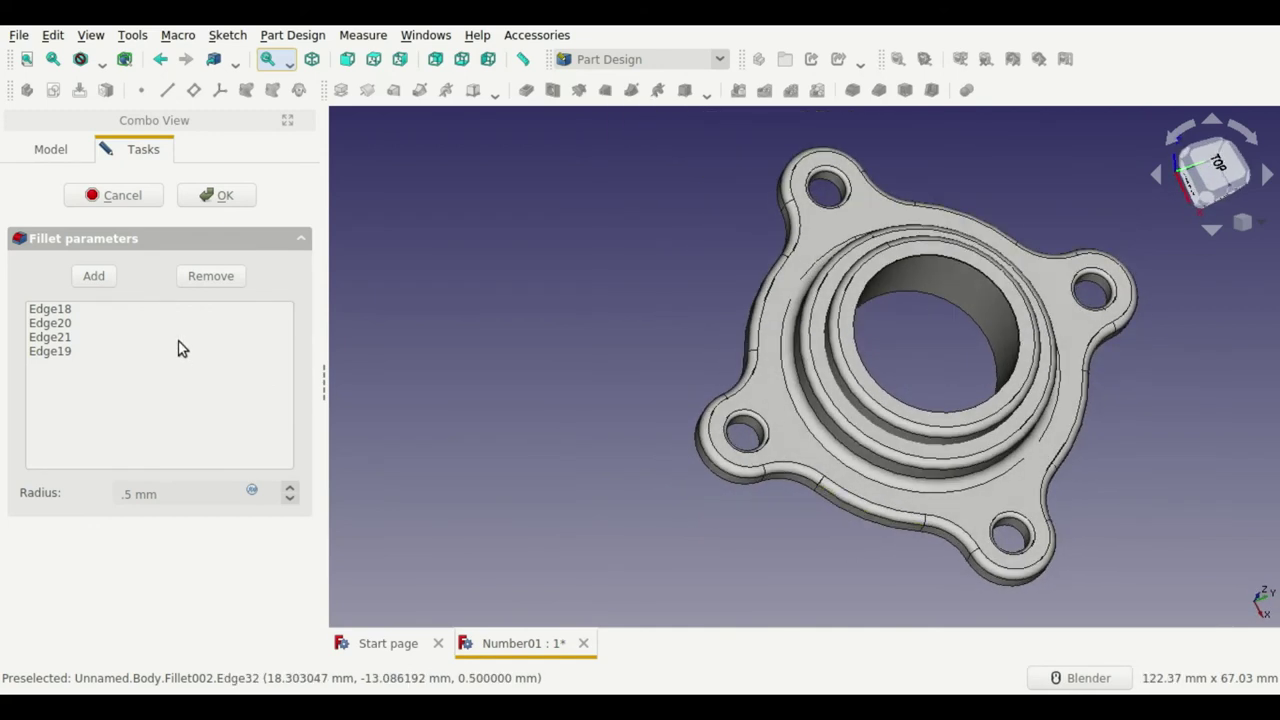
drag(70, 352, 50, 310)
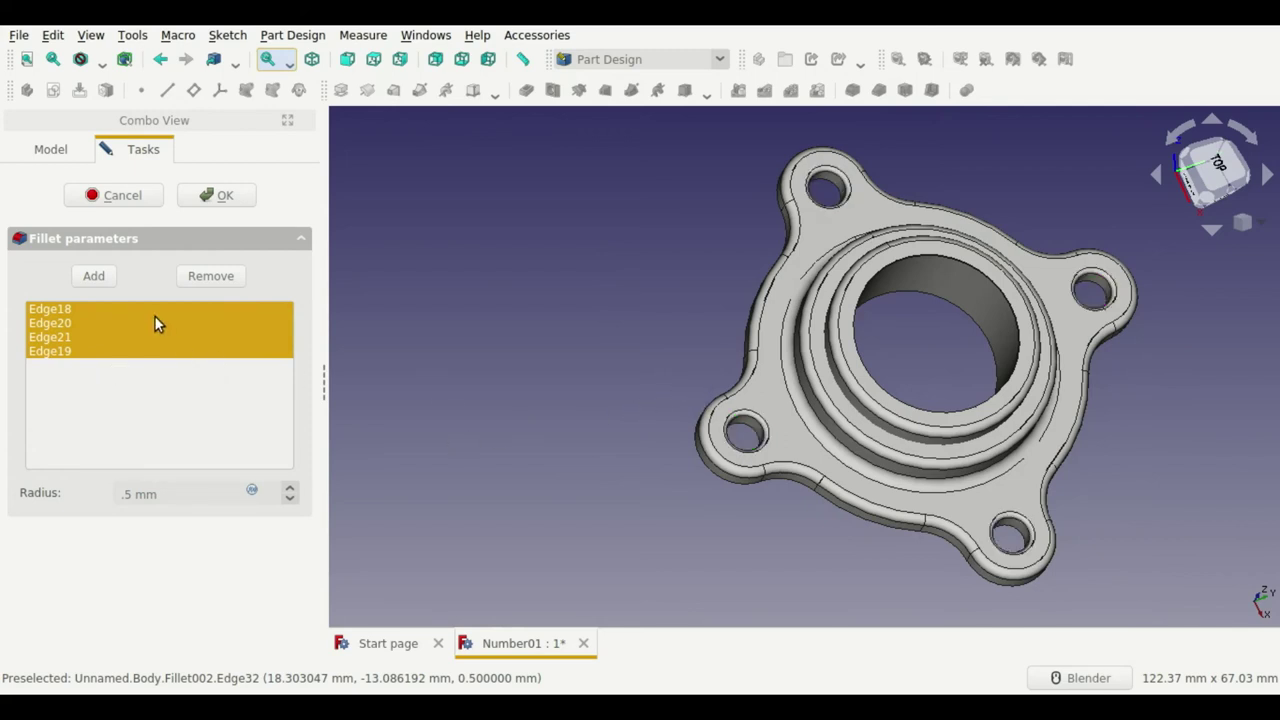
click(130, 204)
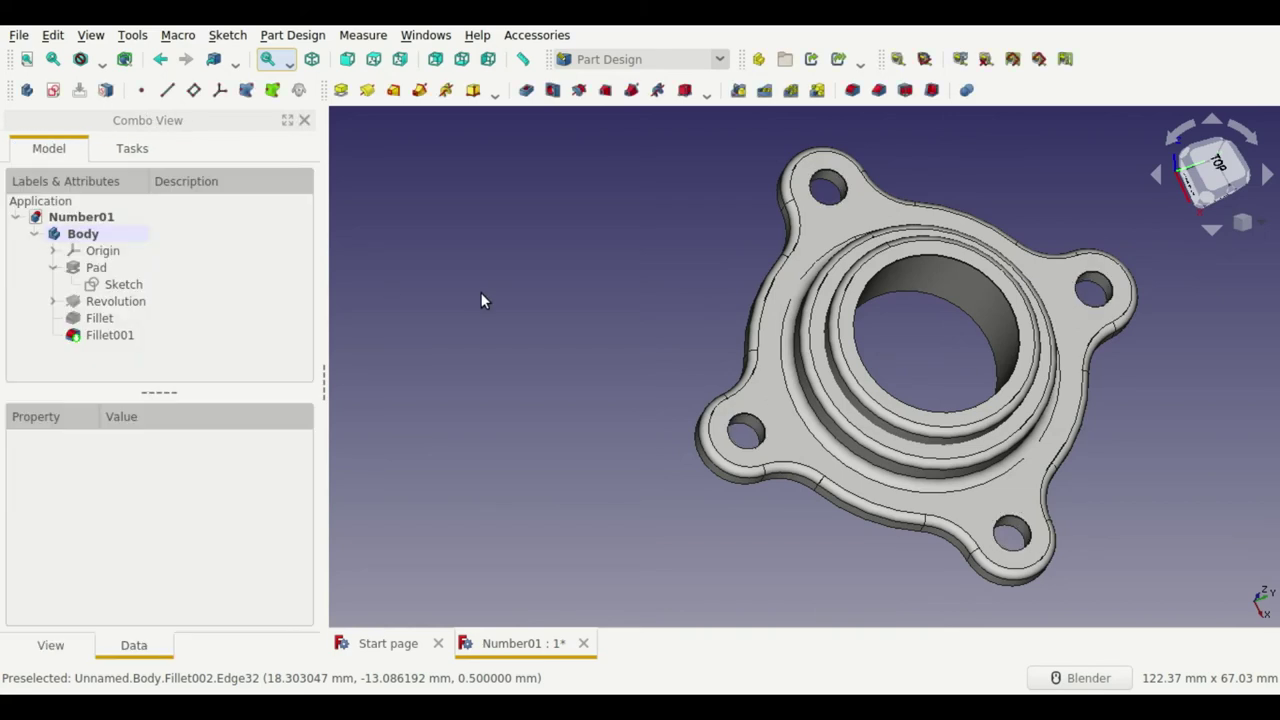
Step: Save the housing with Fillet001 as its last feature, then orbit toward a side view
key(ctrl+s)
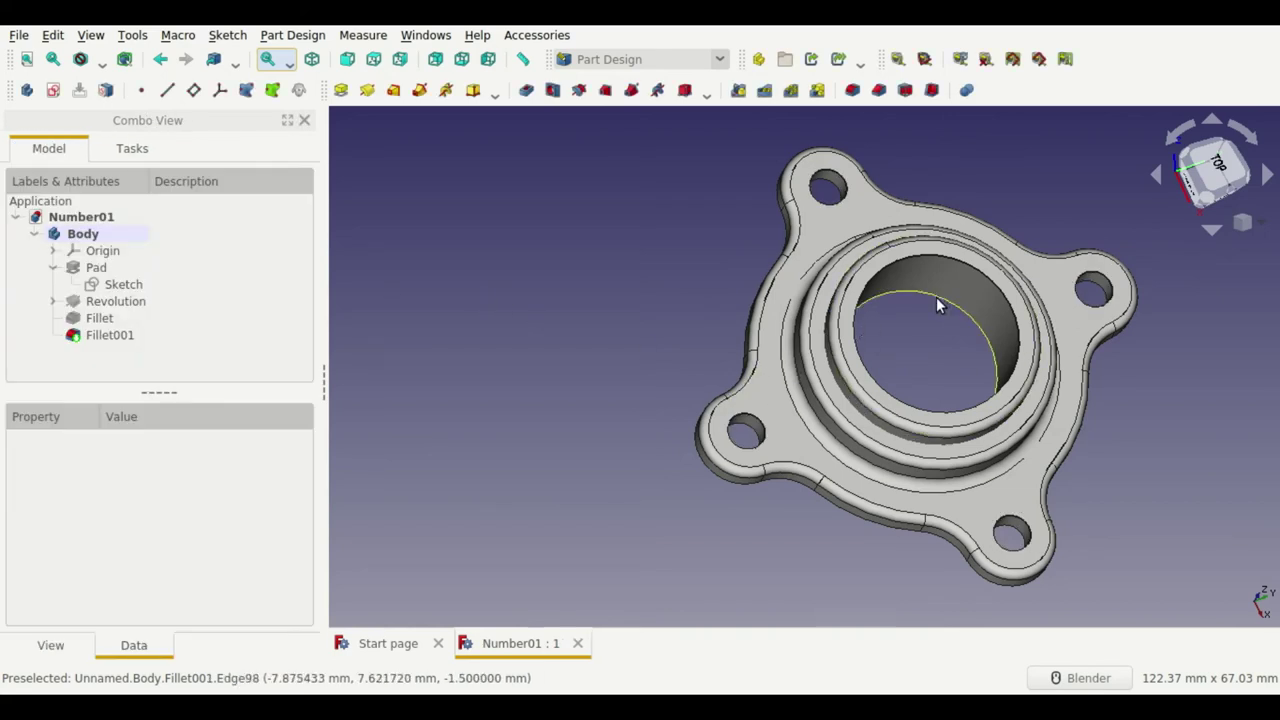
scroll(1030, 270, up, 3)
mouse_move(1011, 391)
middle_down()
mouse_move(846, 334)
mouse_move(1025, 335)
middle_up()
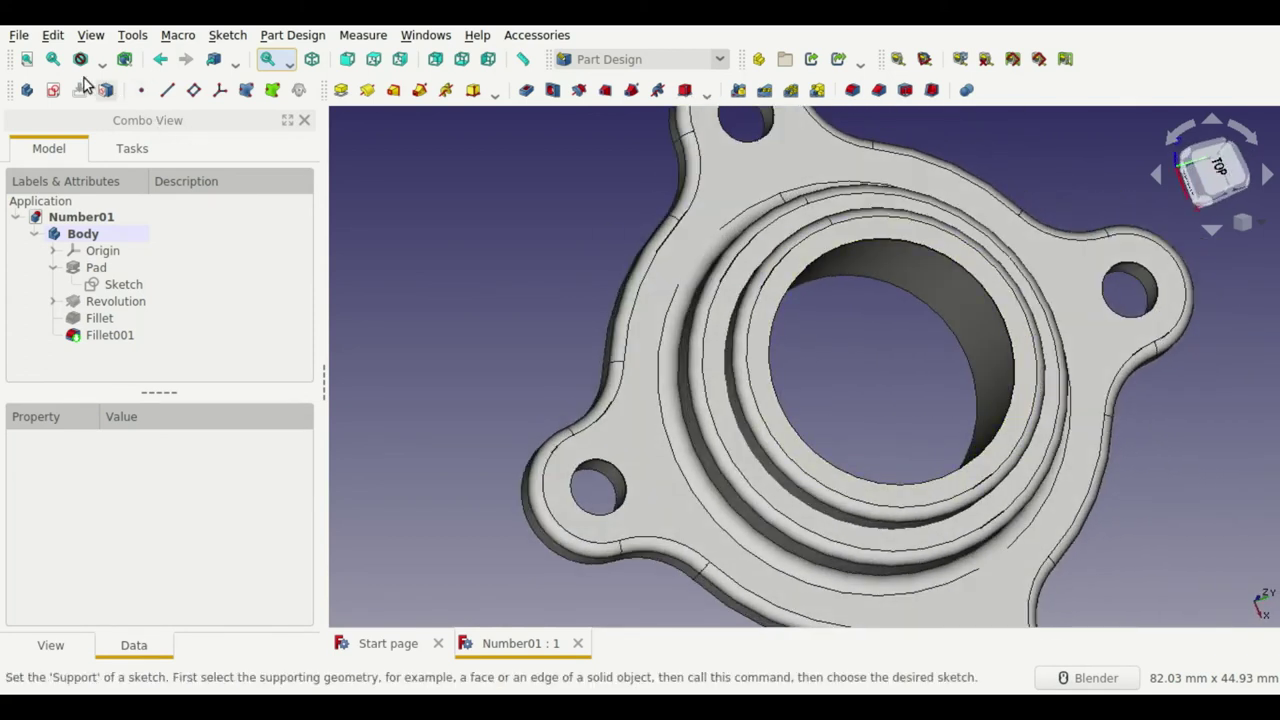
scroll(576, 310, down, 4)
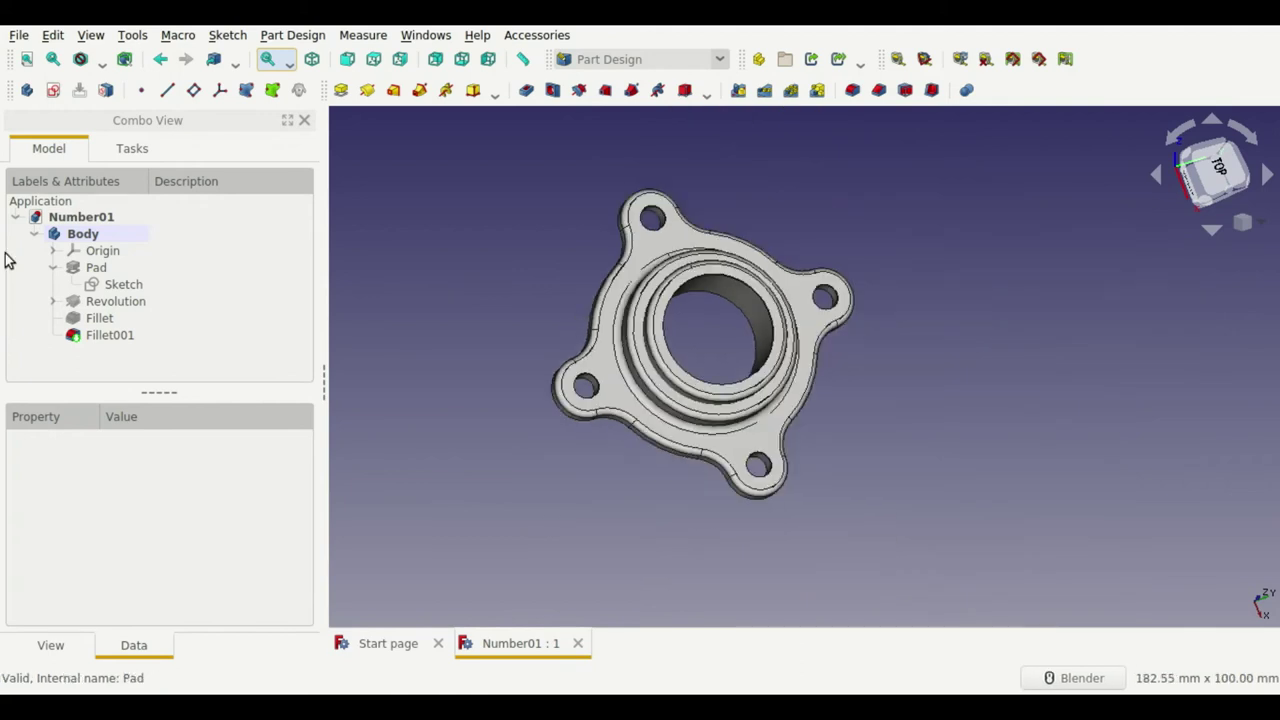
Step: Collapse Body in the model tree, deselect the part, and orbit to inspect the underside
click(33, 235)
click(466, 306)
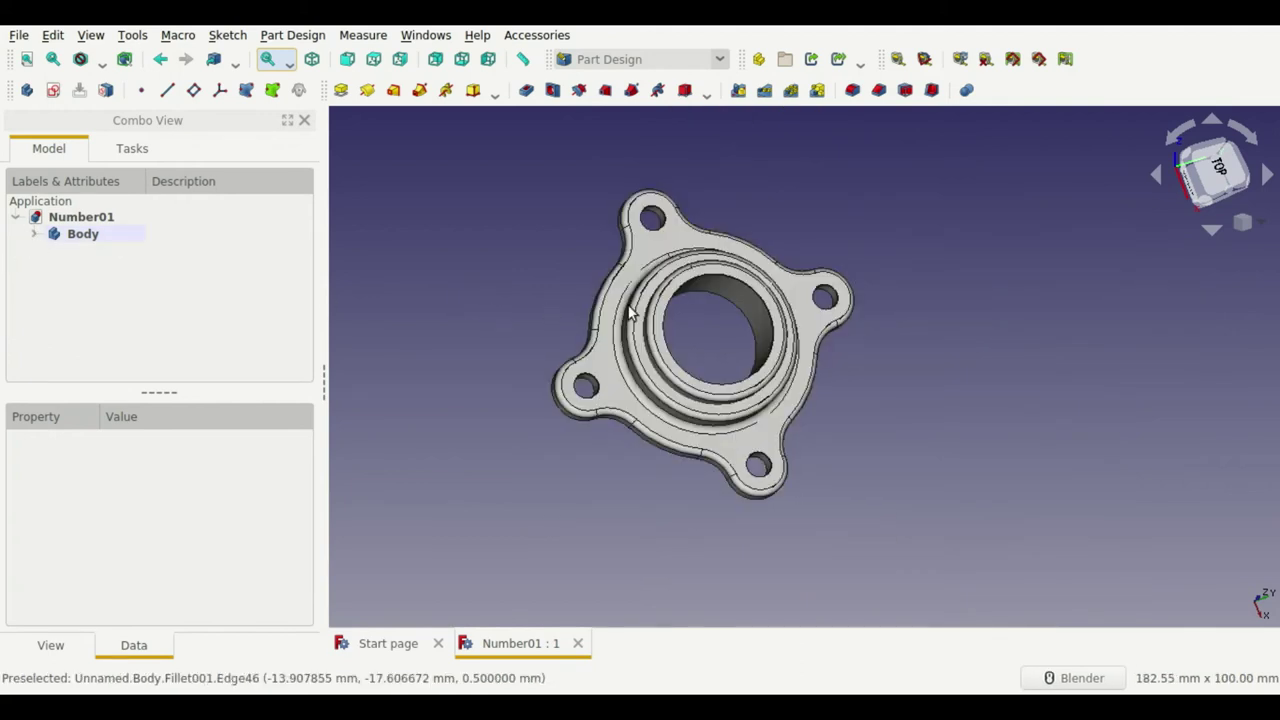
mouse_move(690, 240)
middle_down()
mouse_move(685, 260)
mouse_move(678, 240)
middle_up()
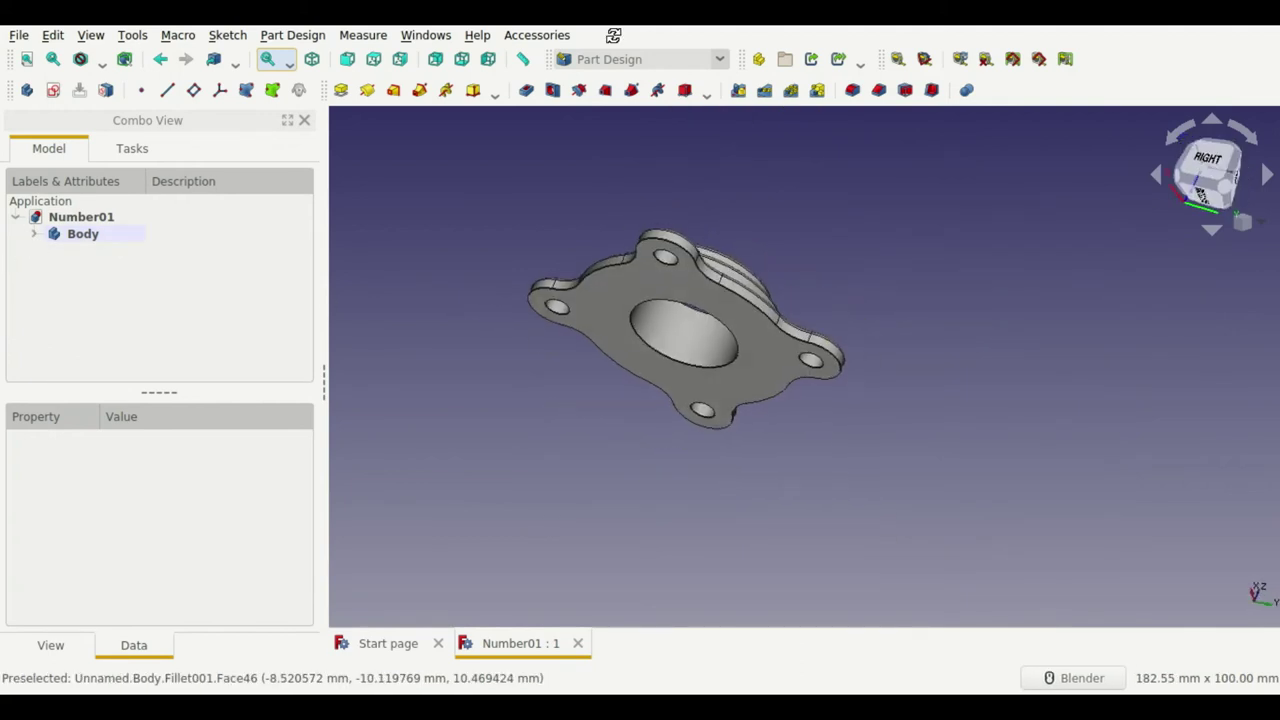
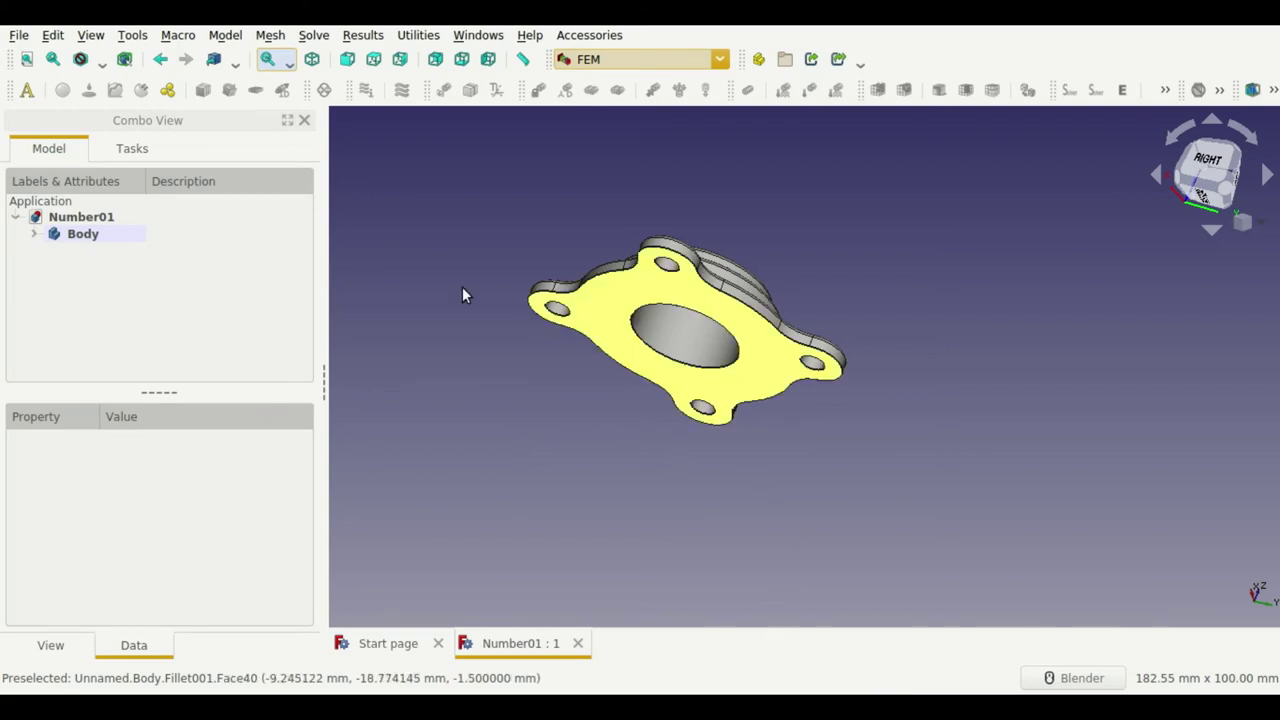
Step: Create an FEM analysis container and delete its default SolverCcxTools solver
click(27, 91)
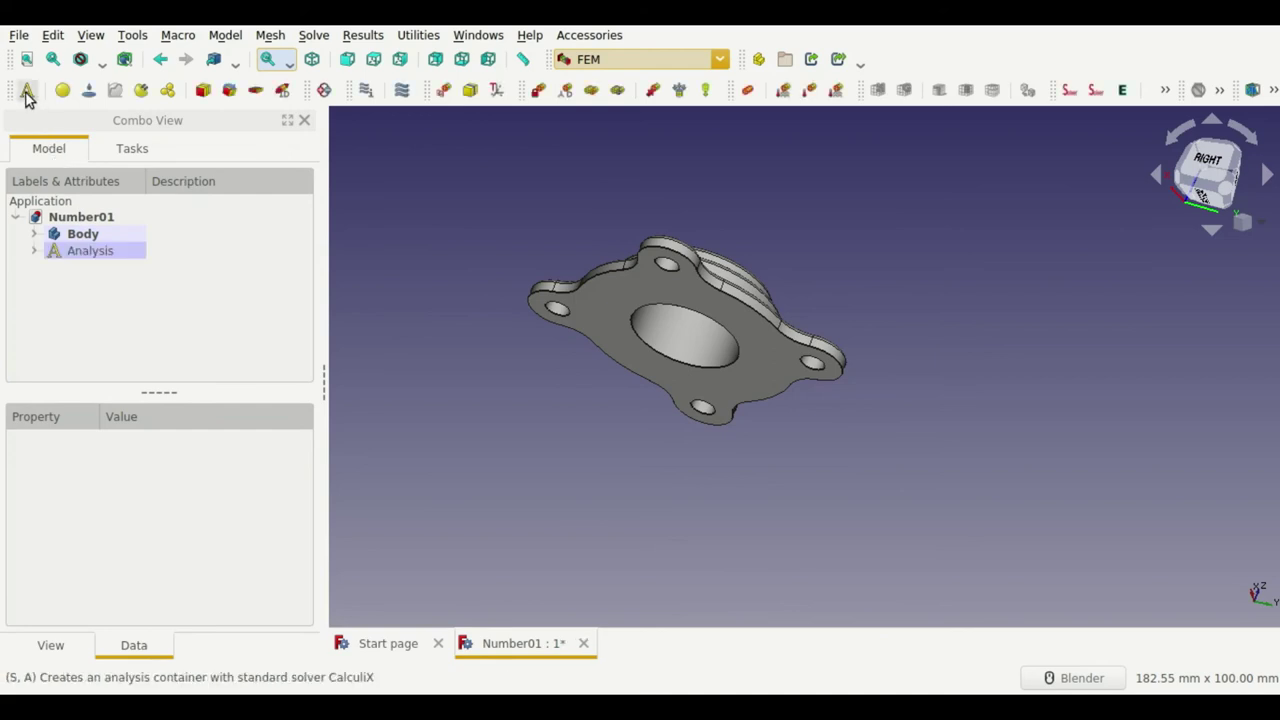
click(36, 251)
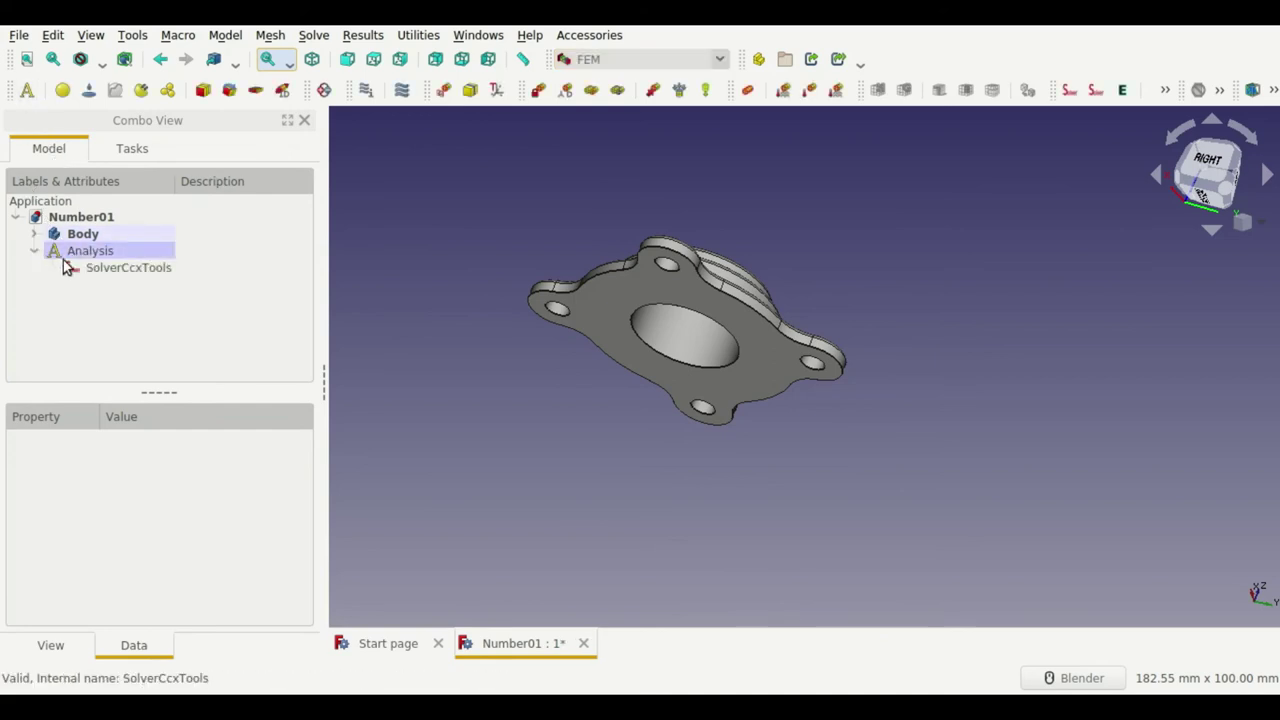
click(72, 270)
key(Delete)
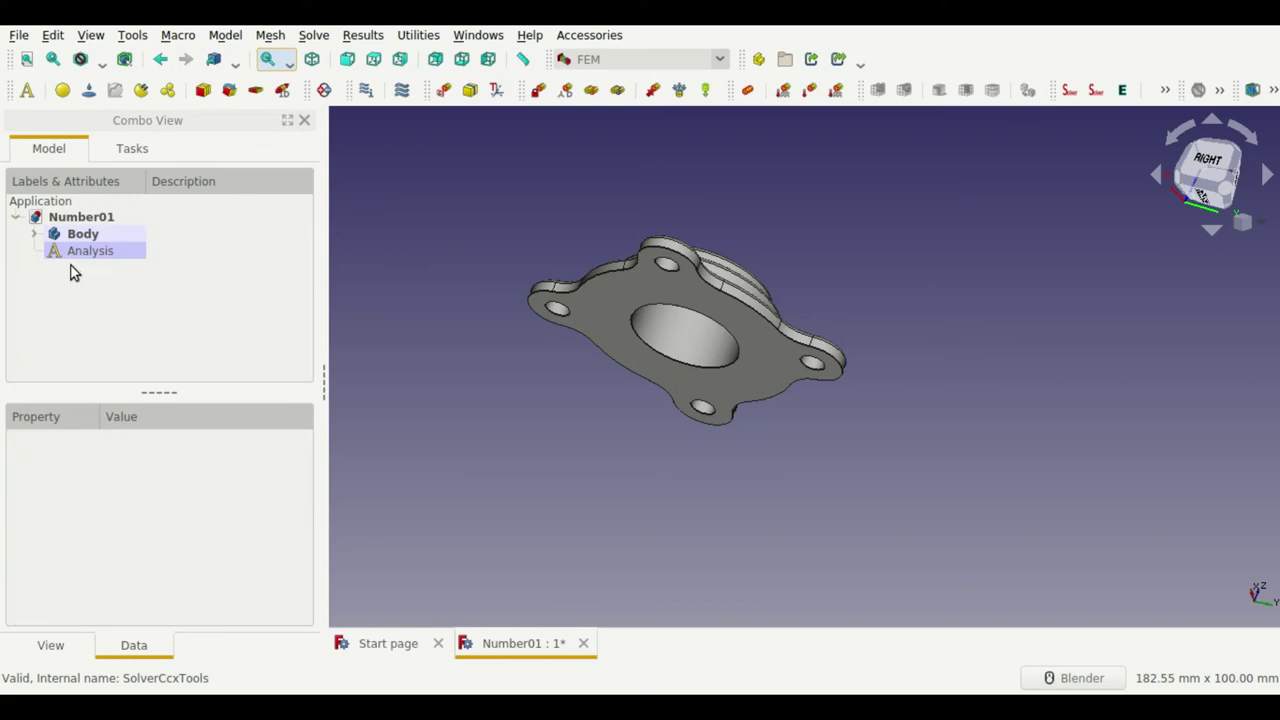
Step: Add a solid material to the analysis and choose the Steel-S550MC card
click(62, 91)
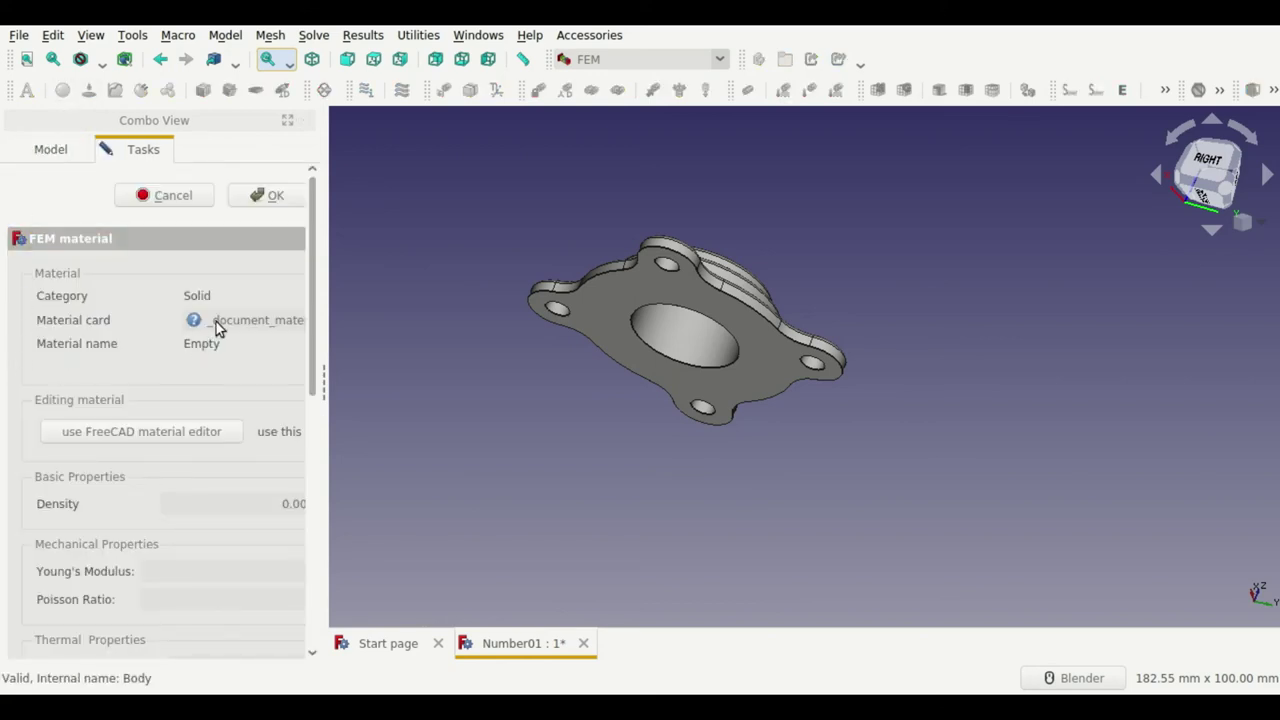
scroll(266, 329, down, 1)
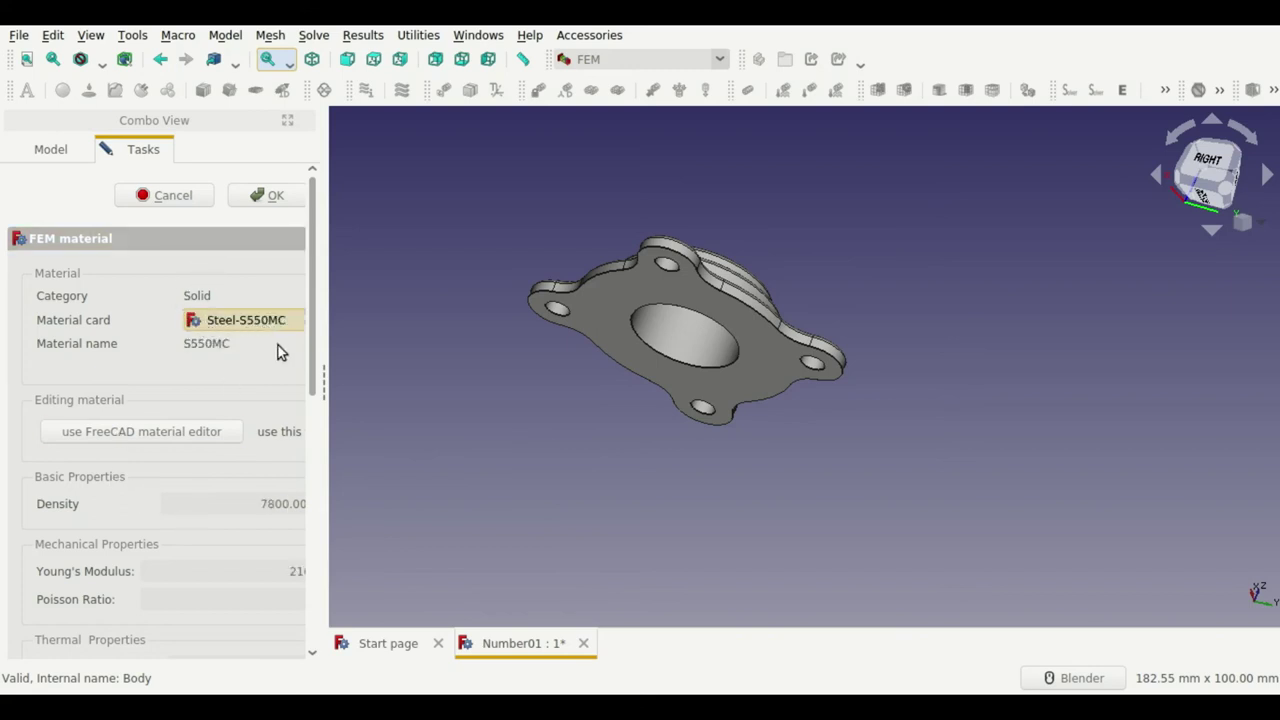
drag(320, 380, 418, 380)
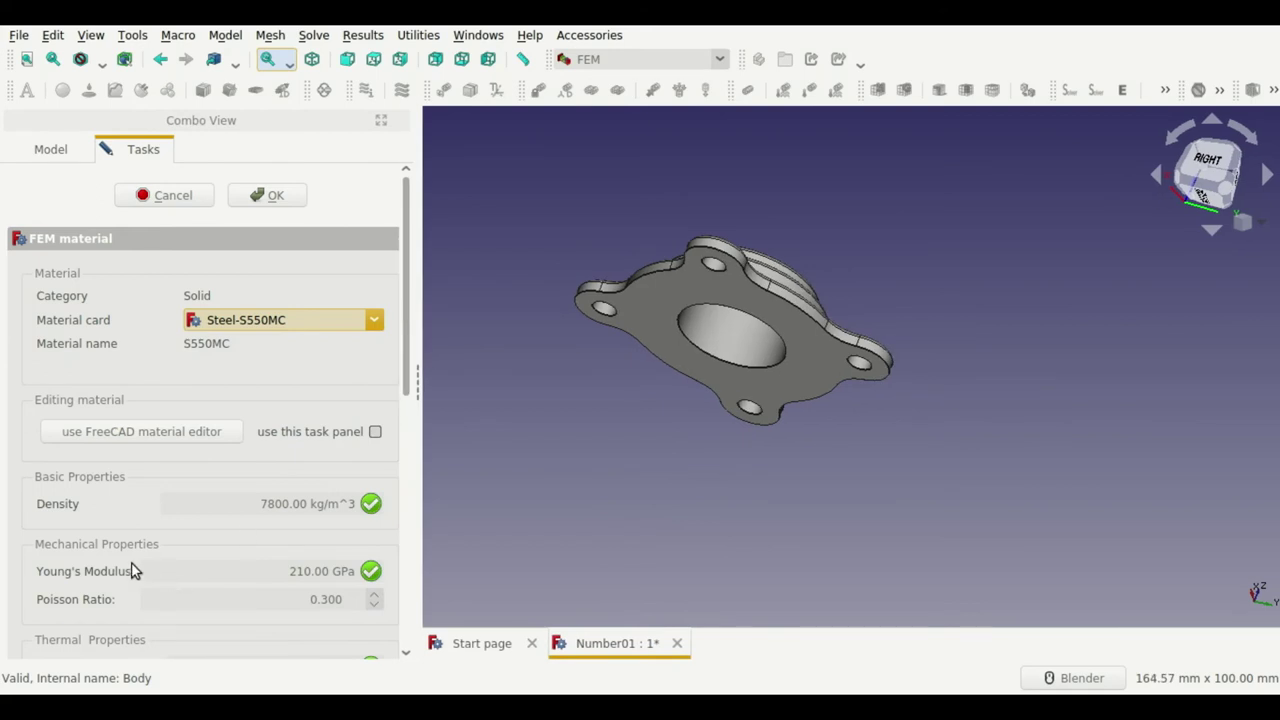
scroll(135, 570, down, 5)
scroll(121, 541, down, 3)
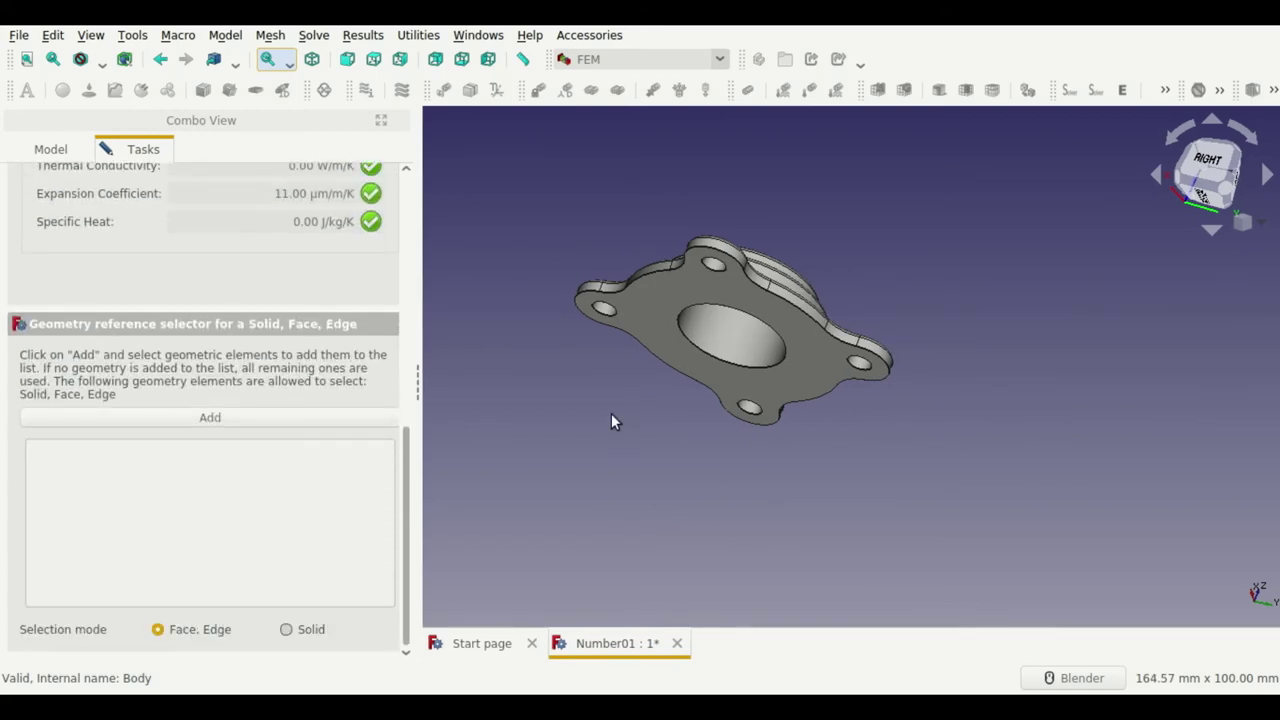
middle_drag(743, 271, 731, 331)
scroll(679, 256, up, 3)
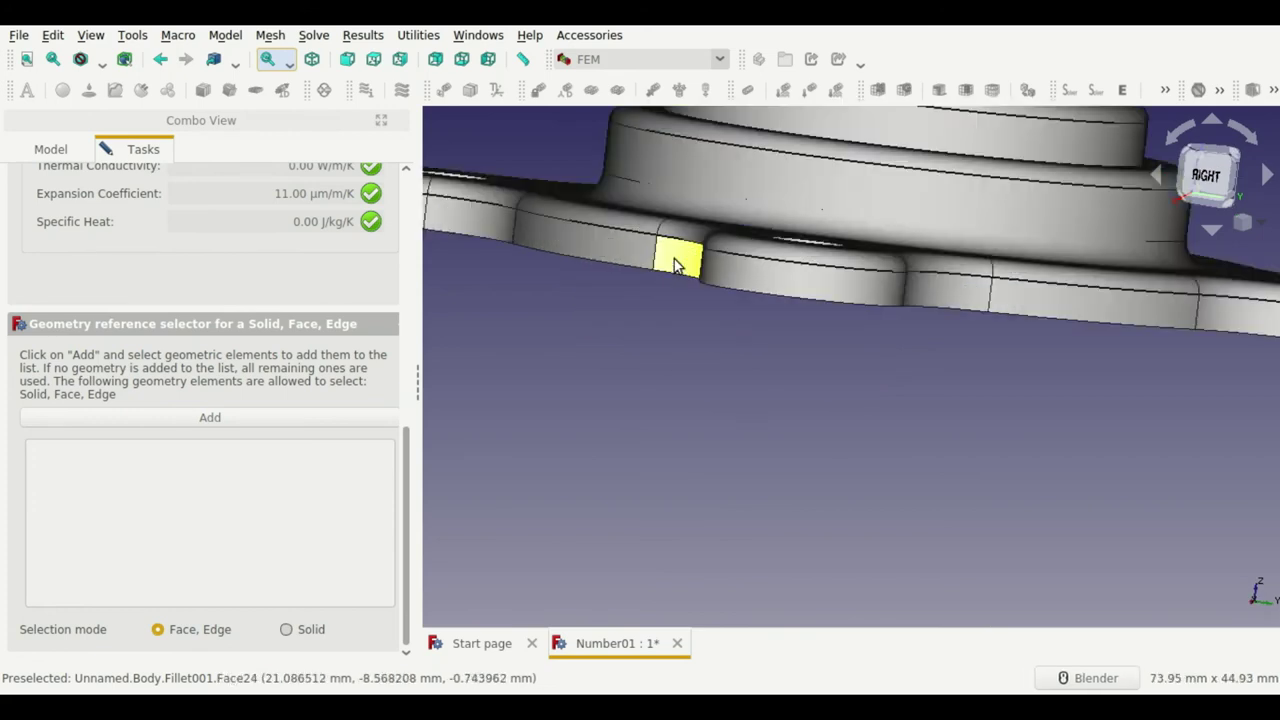
scroll(679, 256, up, 3)
middle_drag(687, 178, 717, 286)
scroll(826, 200, up, 2)
Step: Assign the flange's top face, Fillet001:Face1, to the material and confirm it
click(830, 198)
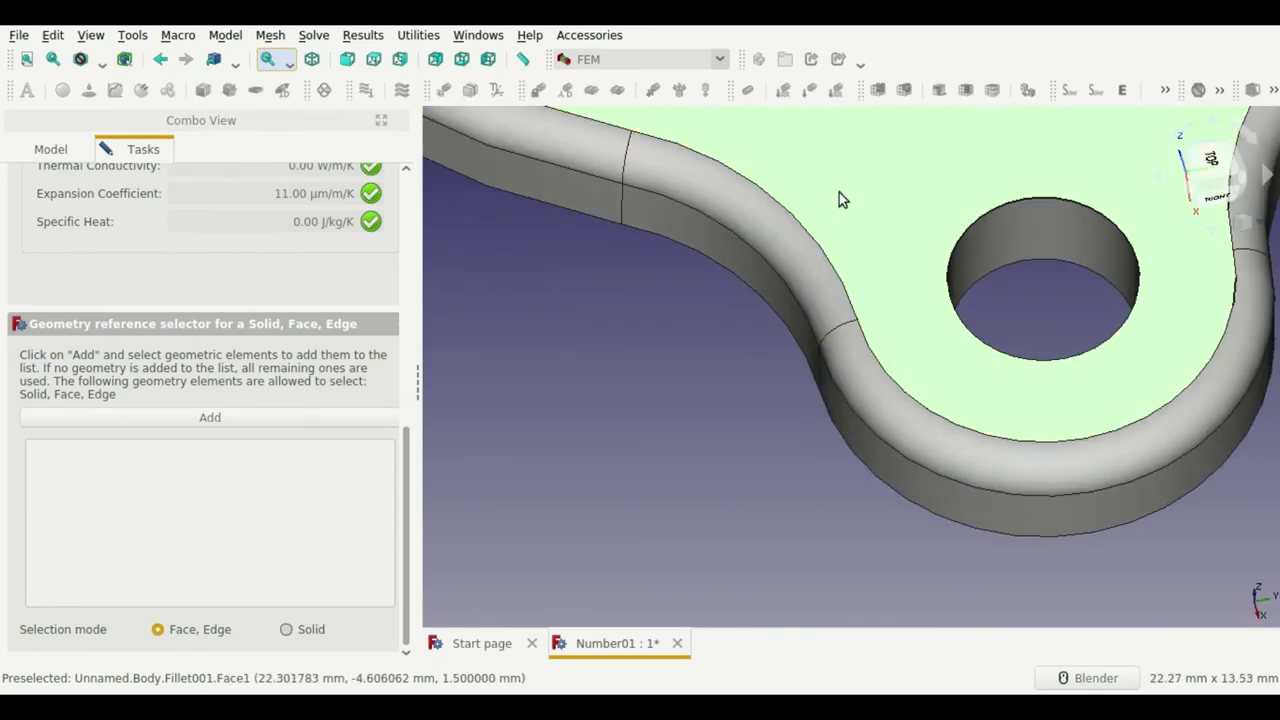
click(280, 420)
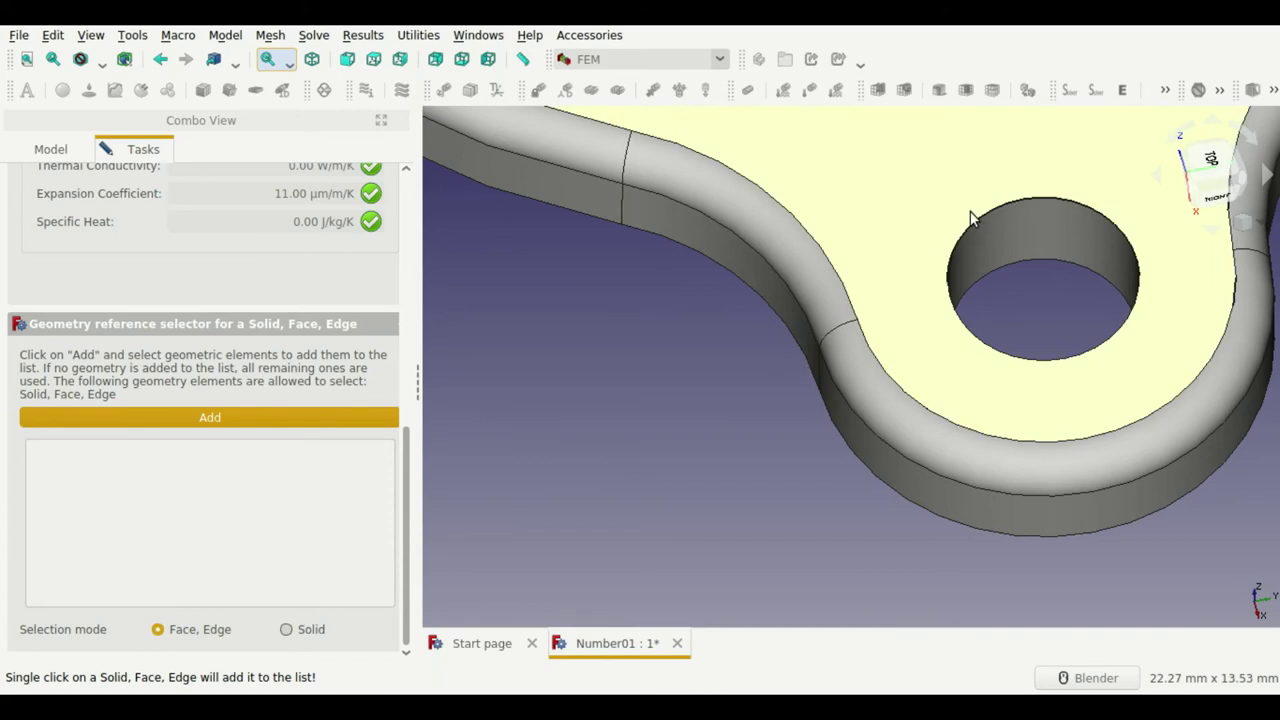
click(968, 221)
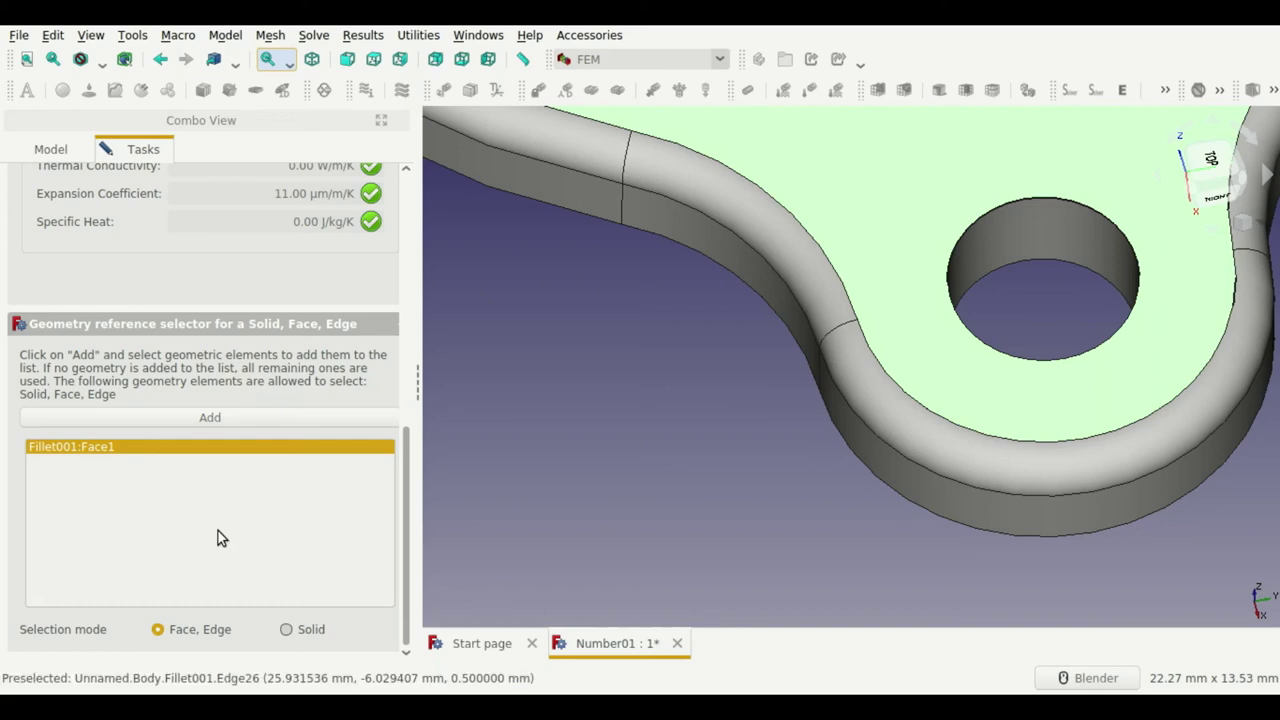
click(287, 629)
scroll(5, 512, up, 5)
scroll(5, 314, up, 3)
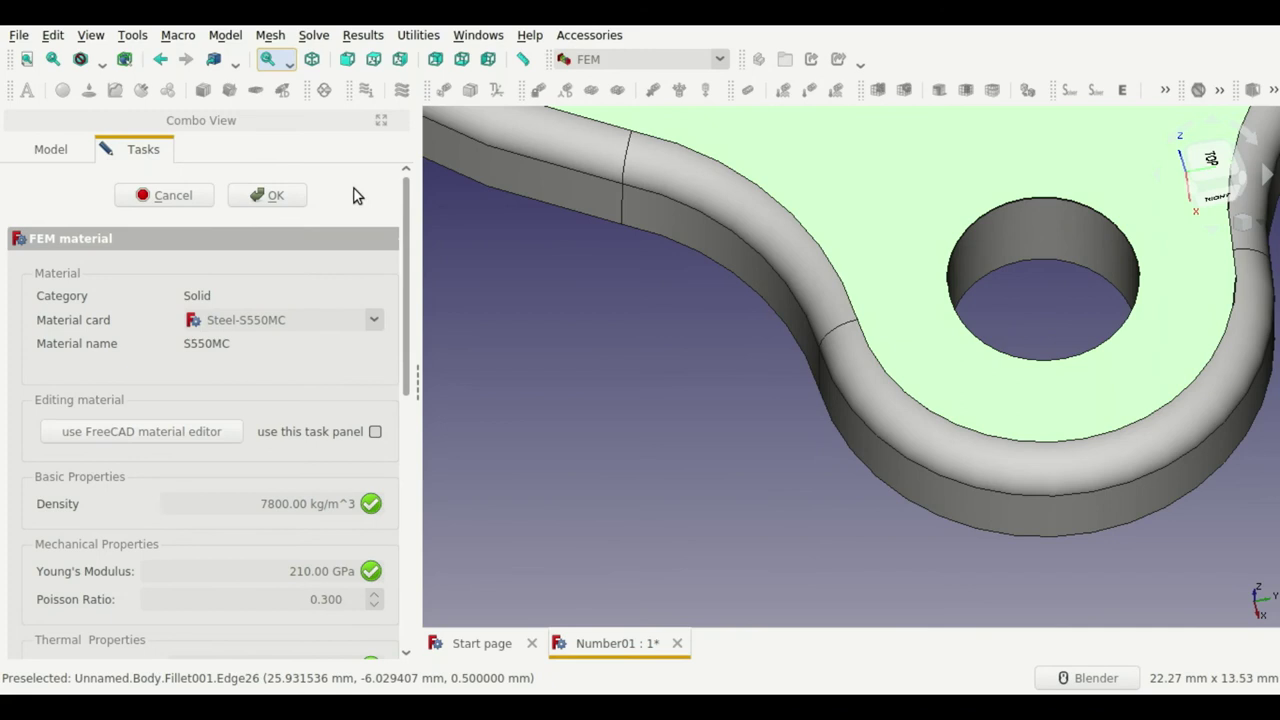
click(262, 194)
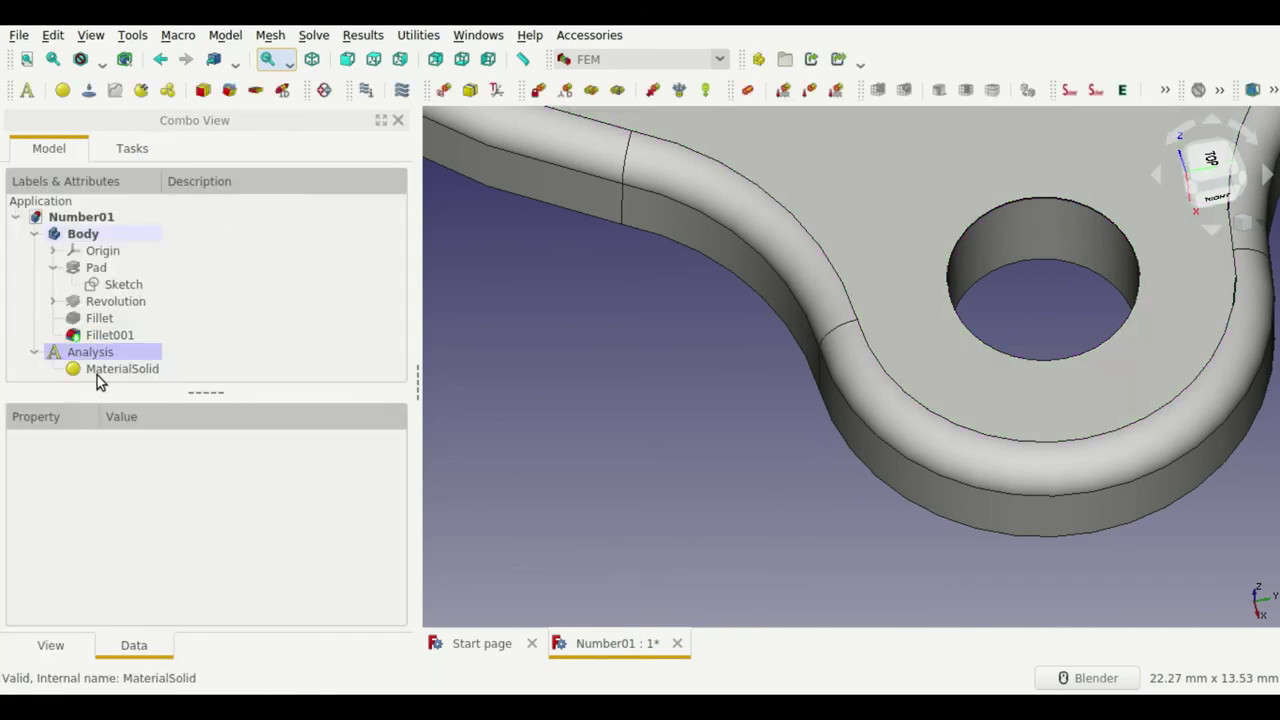
Step: Reopen MaterialSolid and switch its material card to Steel-S235JR
click(97, 375)
double_click(97, 375)
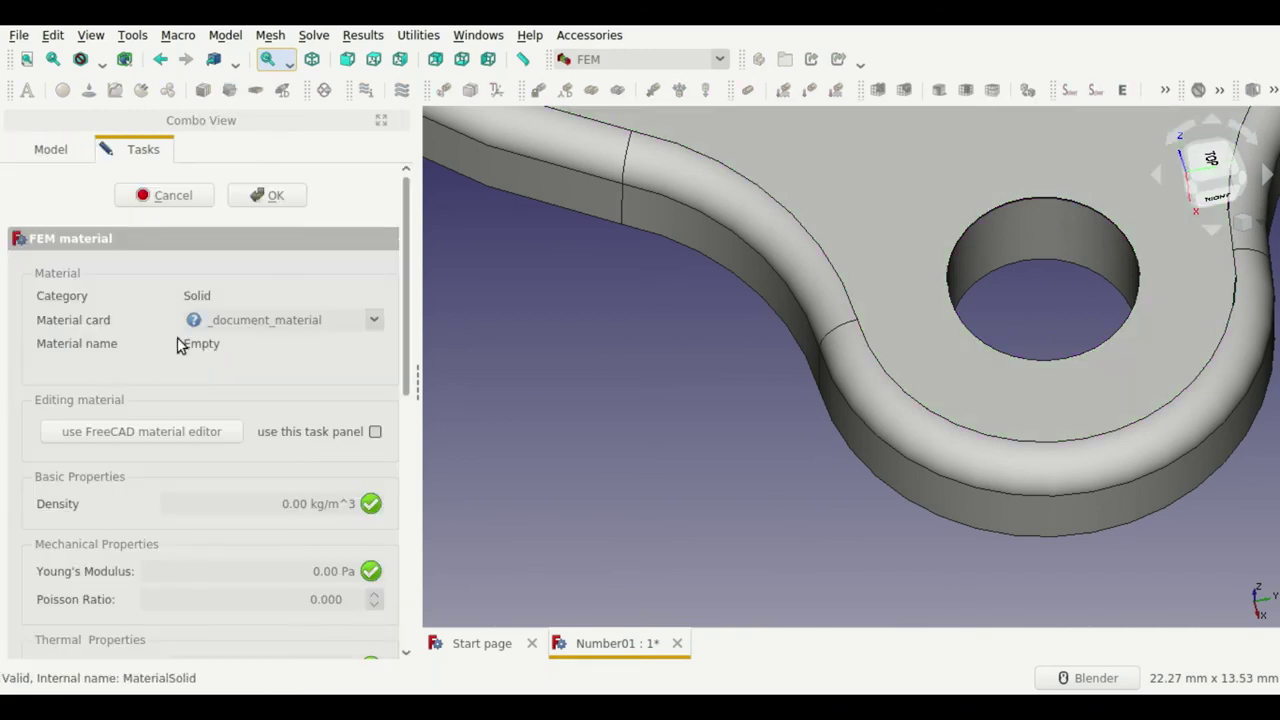
scroll(242, 333, down, 1)
scroll(2, 405, down, 5)
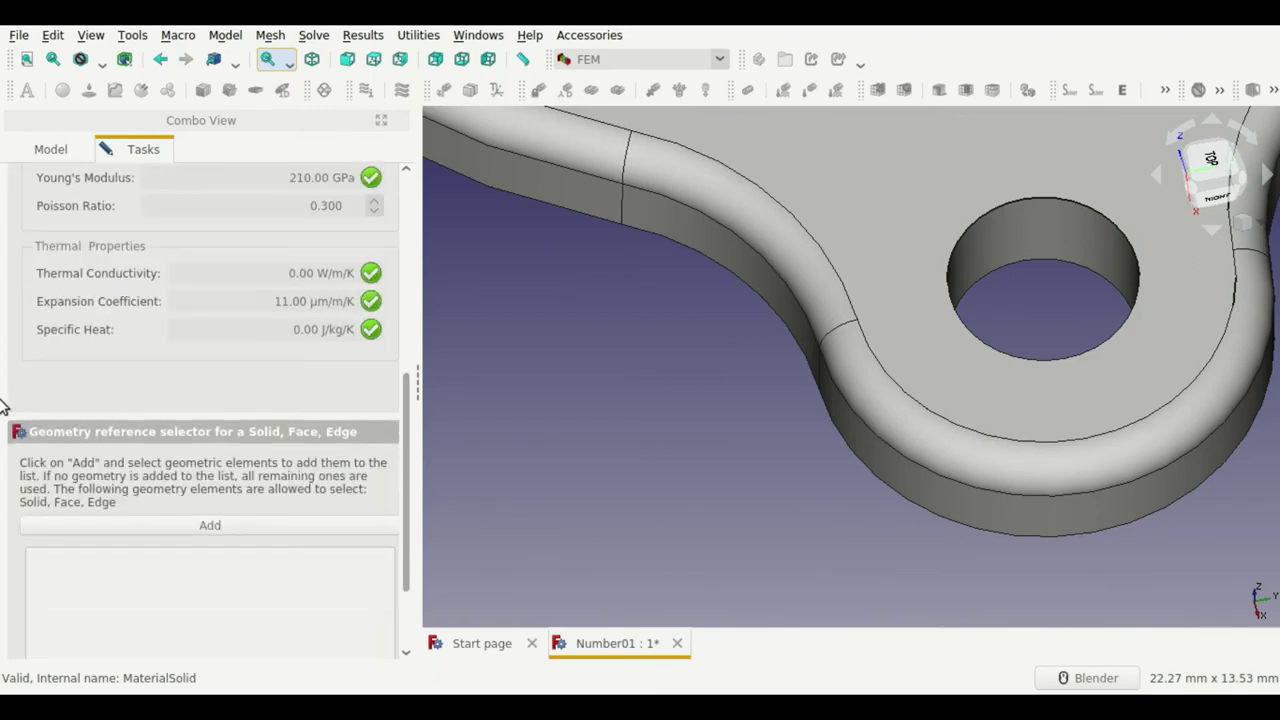
scroll(178, 351, up, 3)
scroll(178, 351, up, 3)
scroll(237, 363, up, 1)
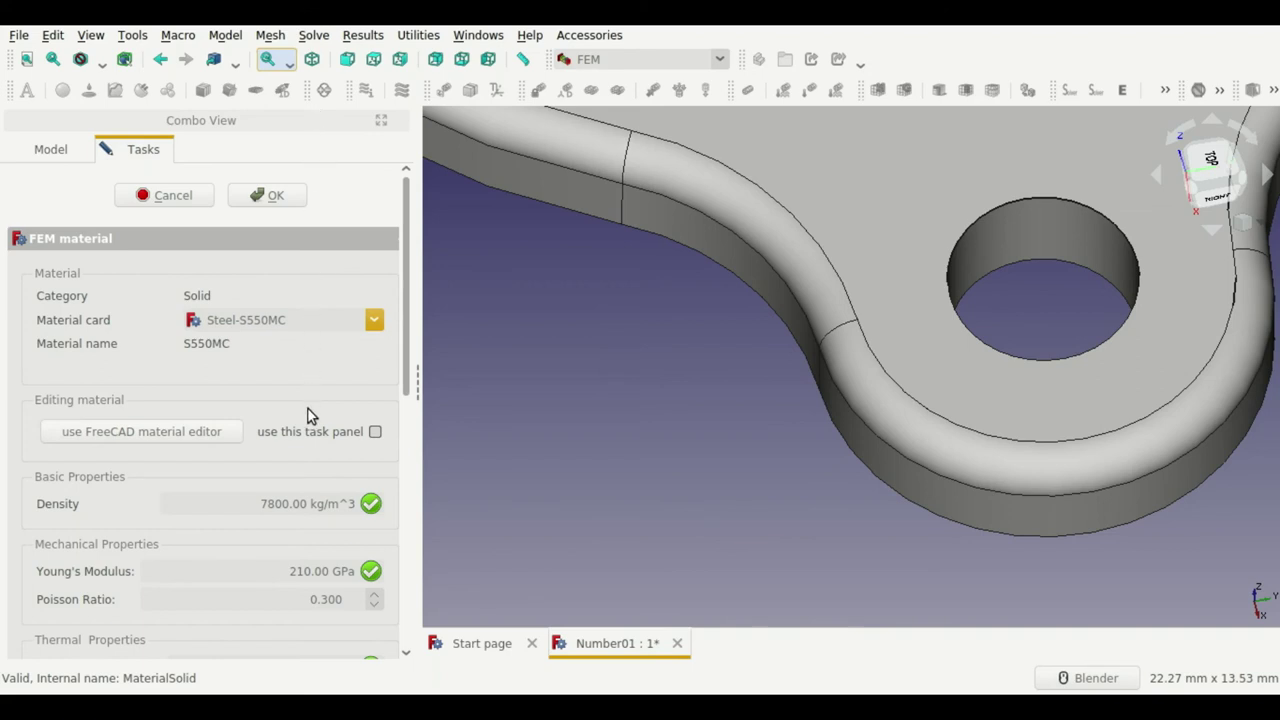
scroll(6, 512, down, 5)
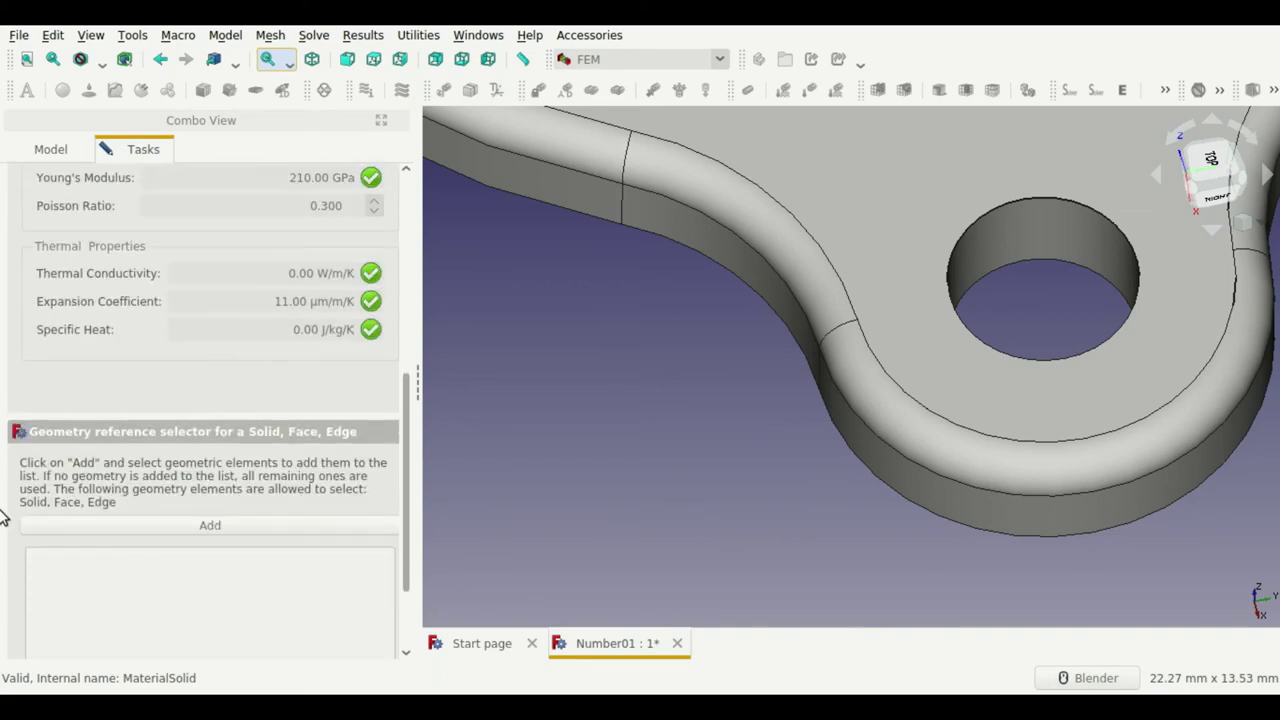
Step: Set selection mode to Solid, add the whole Fillet001 solid, and confirm
click(132, 530)
scroll(5, 543, down, 2)
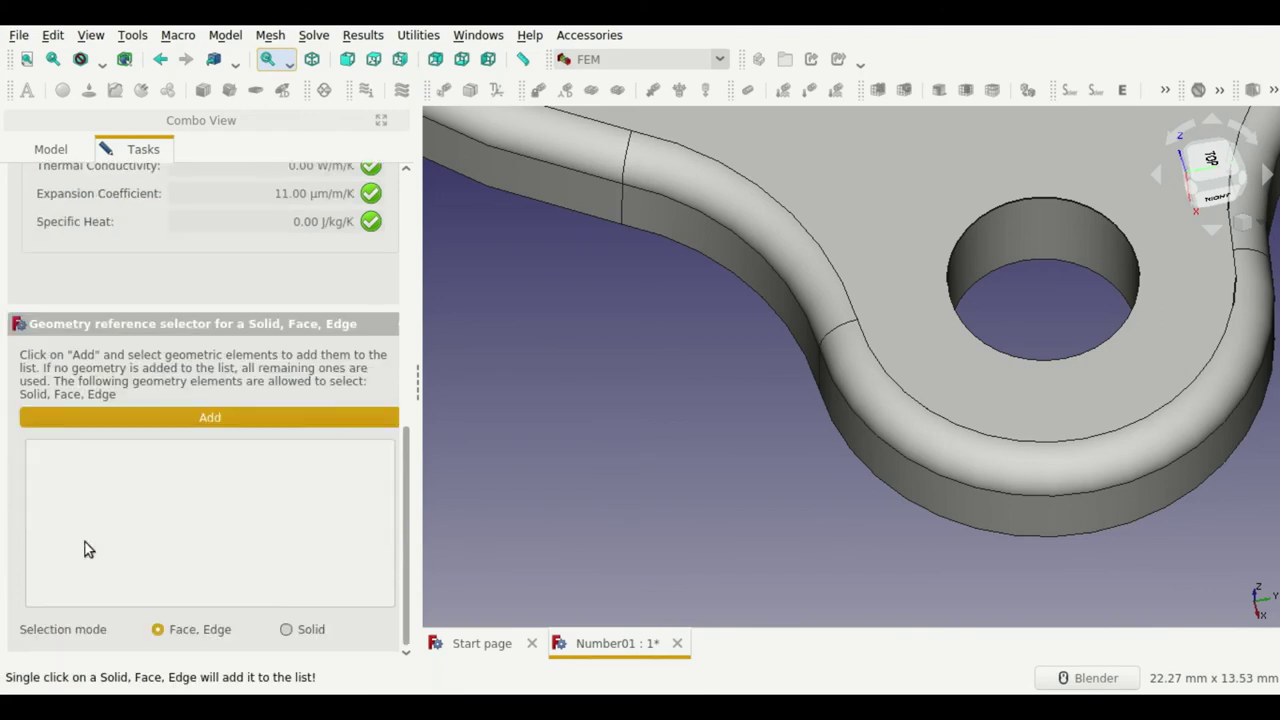
click(298, 628)
click(330, 420)
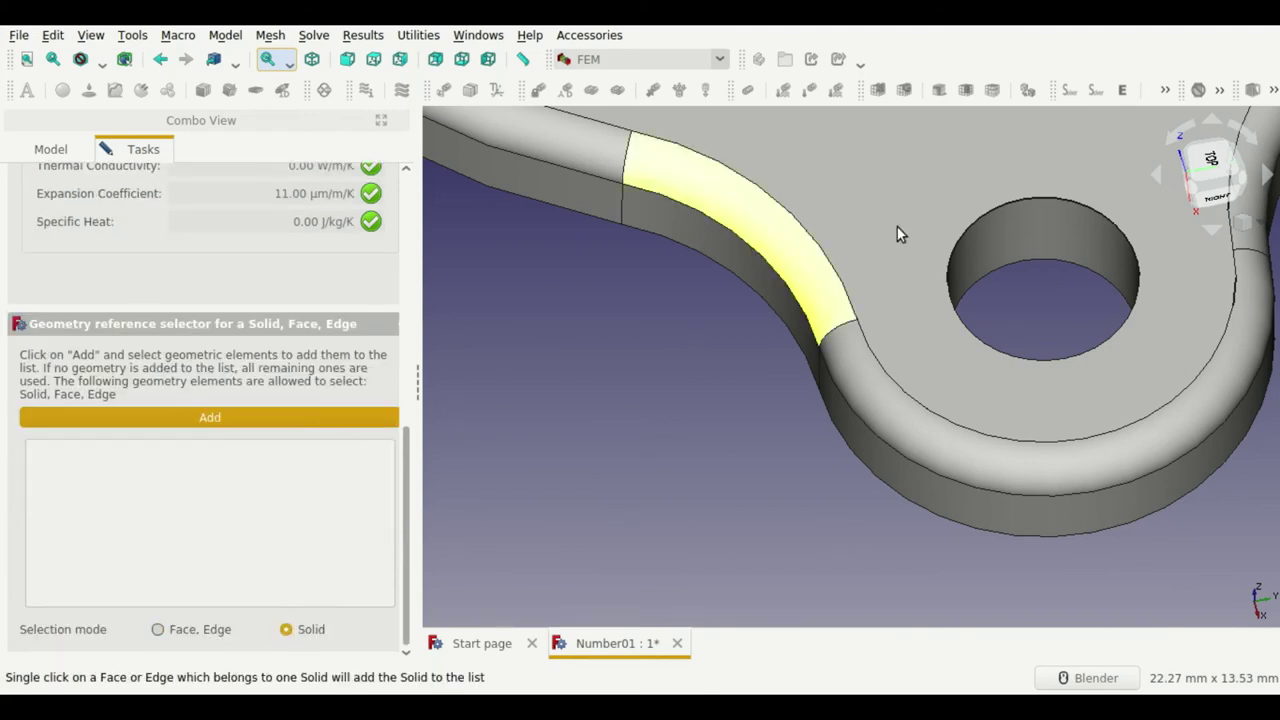
click(806, 239)
scroll(6, 540, up, 2)
scroll(6, 545, up, 5)
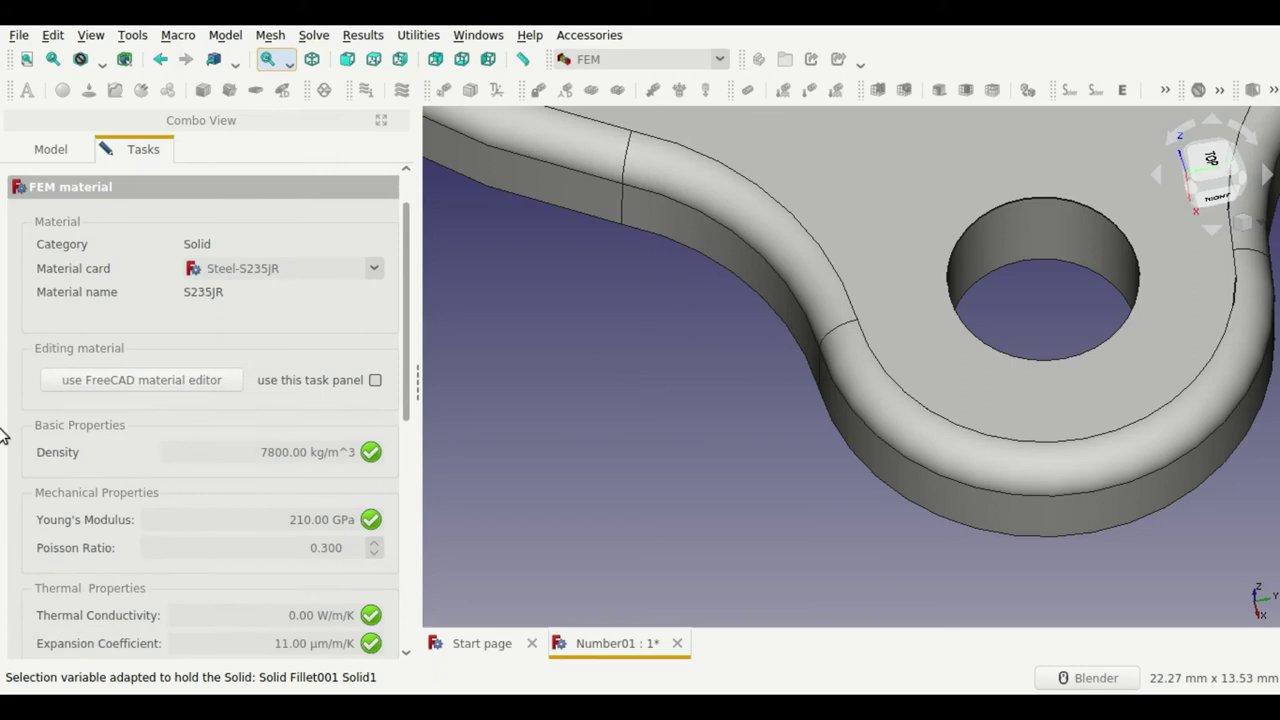
scroll(6, 436, up, 1)
click(270, 205)
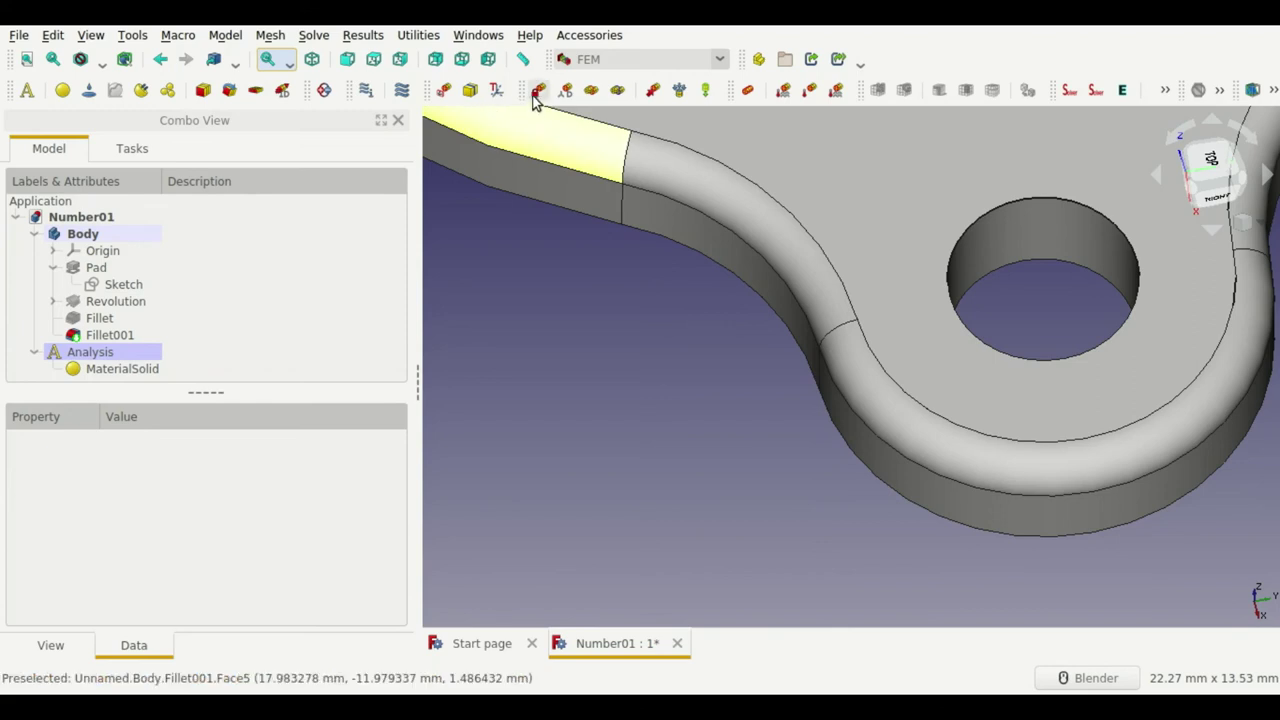
Step: Create a Fixed constraint and fix the top bolt-hole face
scroll(626, 366, down, 3)
scroll(626, 366, down, 2)
scroll(983, 494, down, 2)
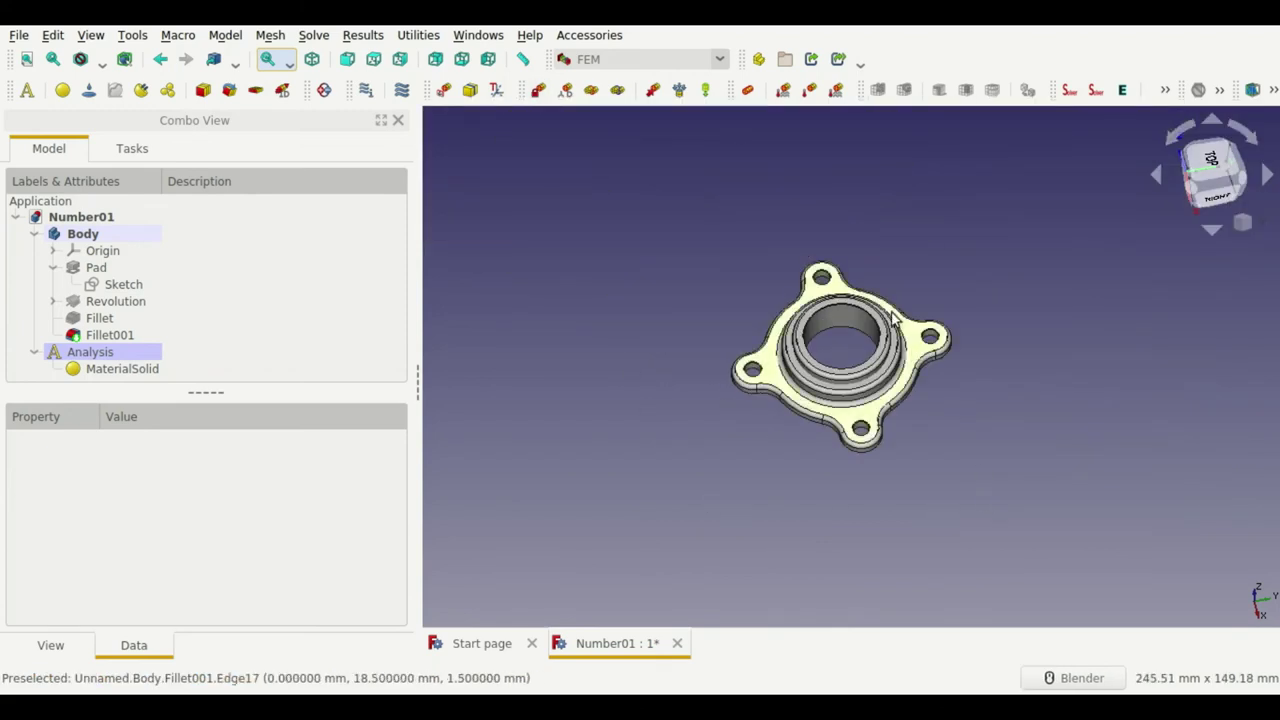
scroll(822, 273, up, 5)
click(822, 272)
click(540, 90)
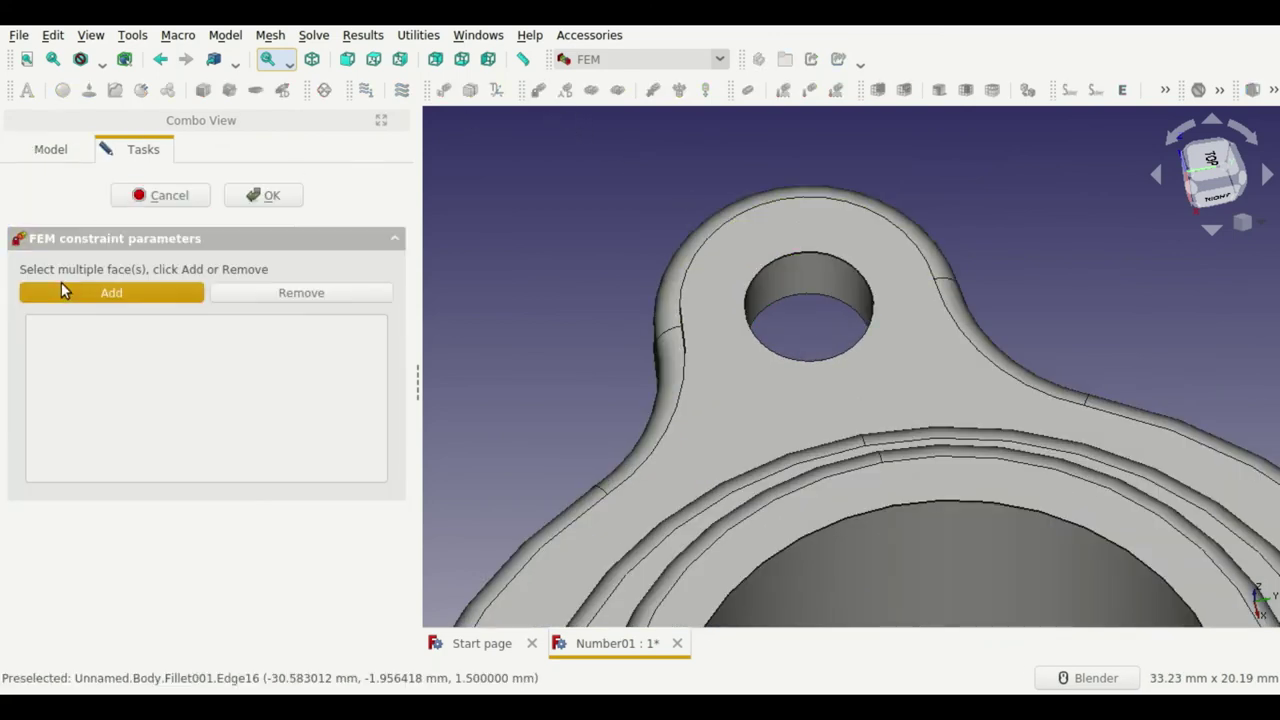
click(771, 283)
click(137, 296)
Step: Add the right, bottom and remaining bolt-hole faces to the Fixed constraint
scroll(443, 171, down, 3)
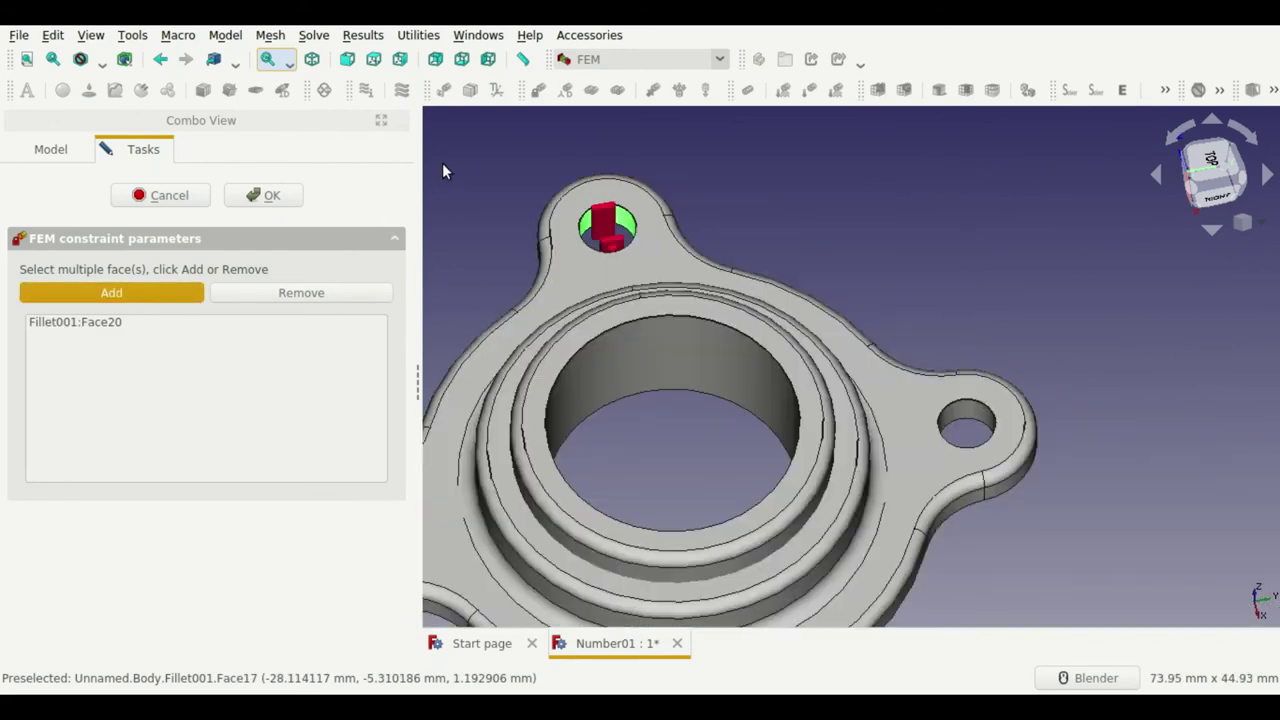
scroll(443, 171, down, 2)
click(797, 340)
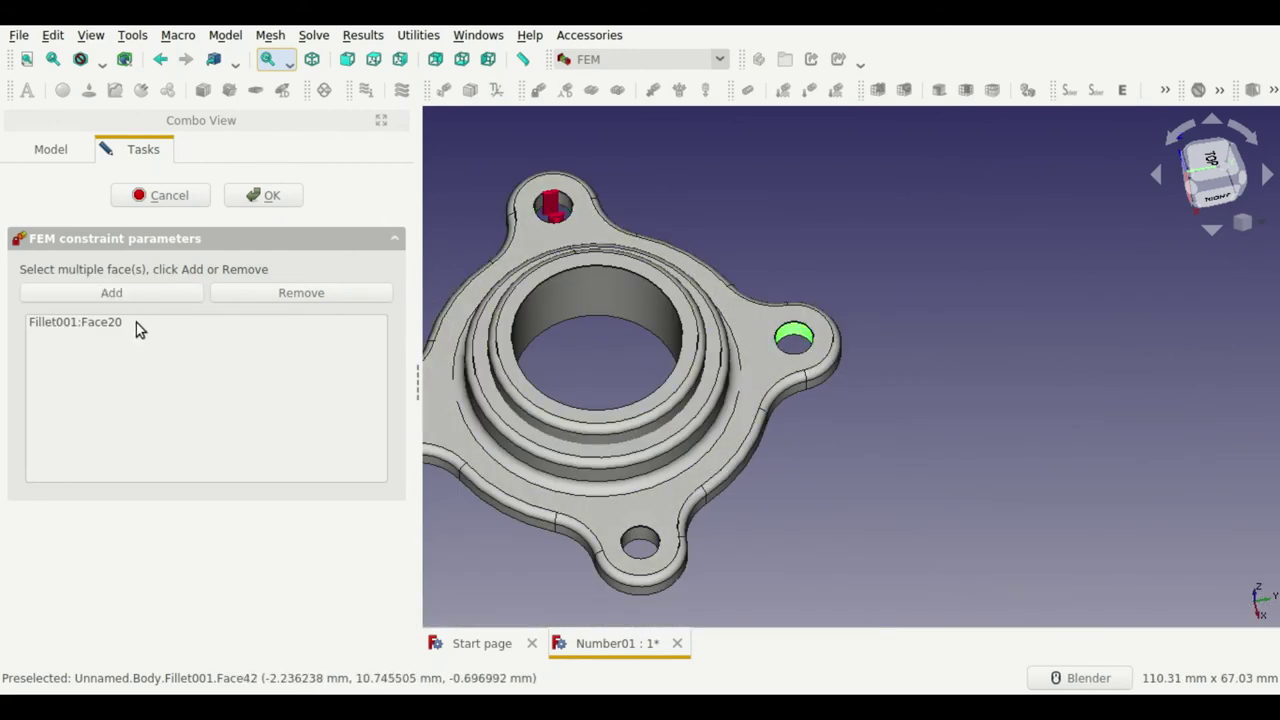
click(140, 295)
scroll(767, 392, down, 2)
scroll(767, 392, down, 2)
scroll(697, 474, up, 3)
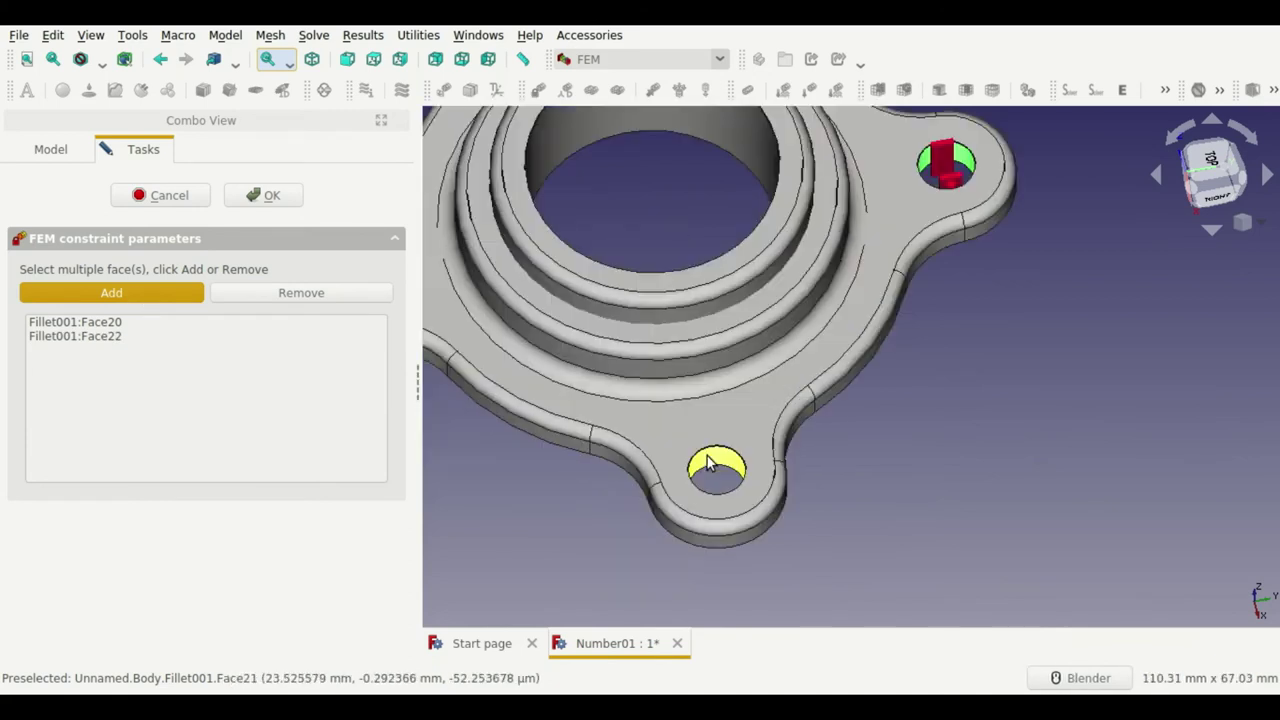
scroll(710, 468, up, 2)
click(720, 468)
scroll(790, 490, down, 5)
scroll(795, 493, up, 3)
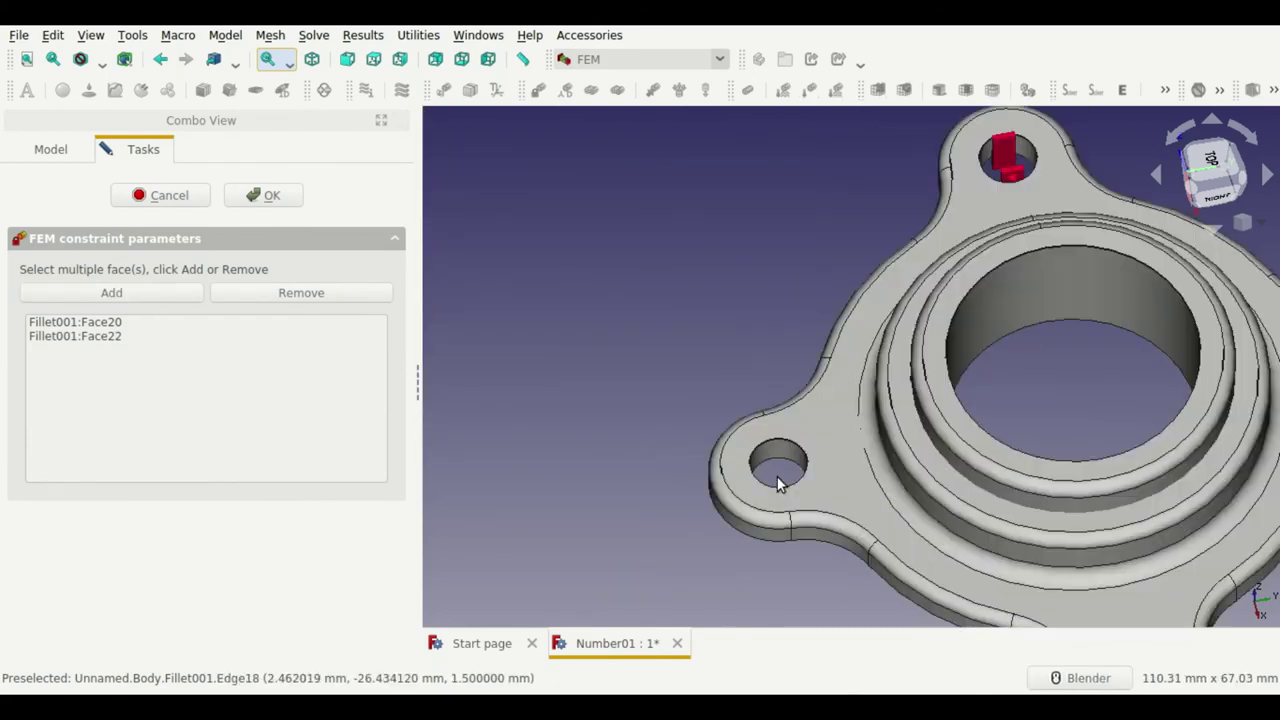
scroll(777, 476, up, 3)
click(777, 445)
click(160, 290)
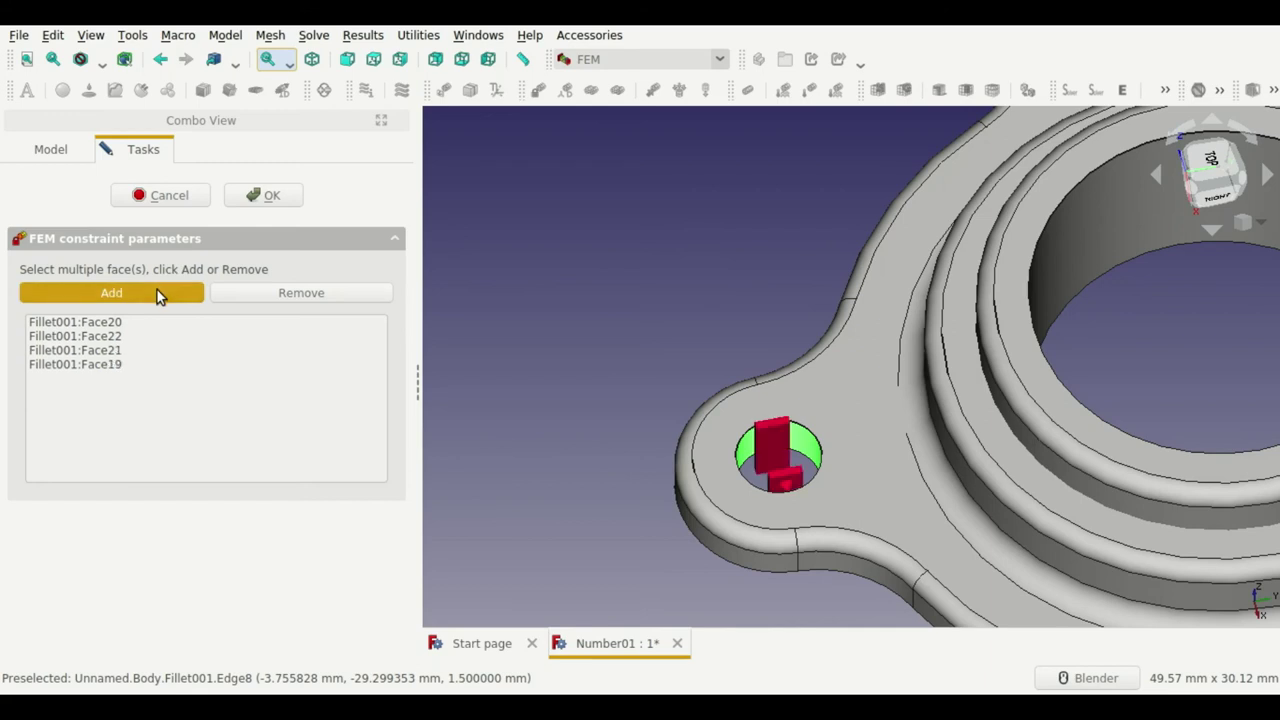
Step: Confirm the fixed constraint on Face19–Face22 and save the flange model
scroll(523, 288, down, 6)
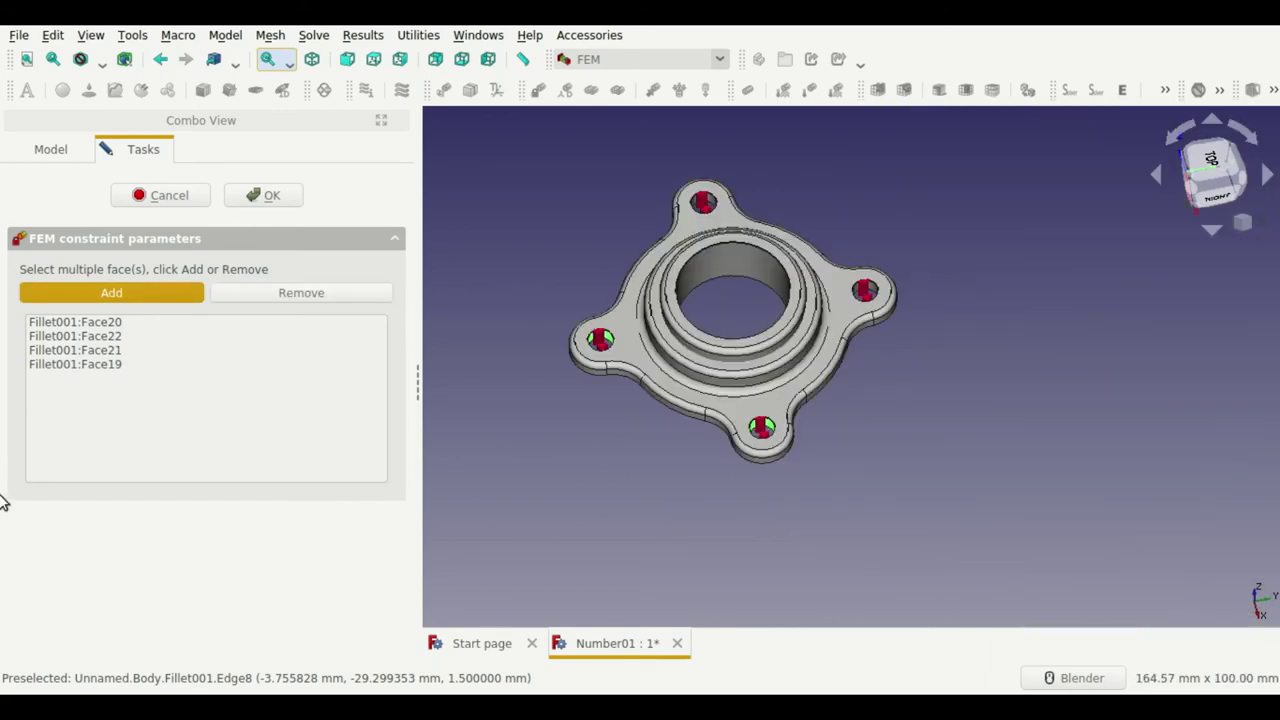
click(254, 198)
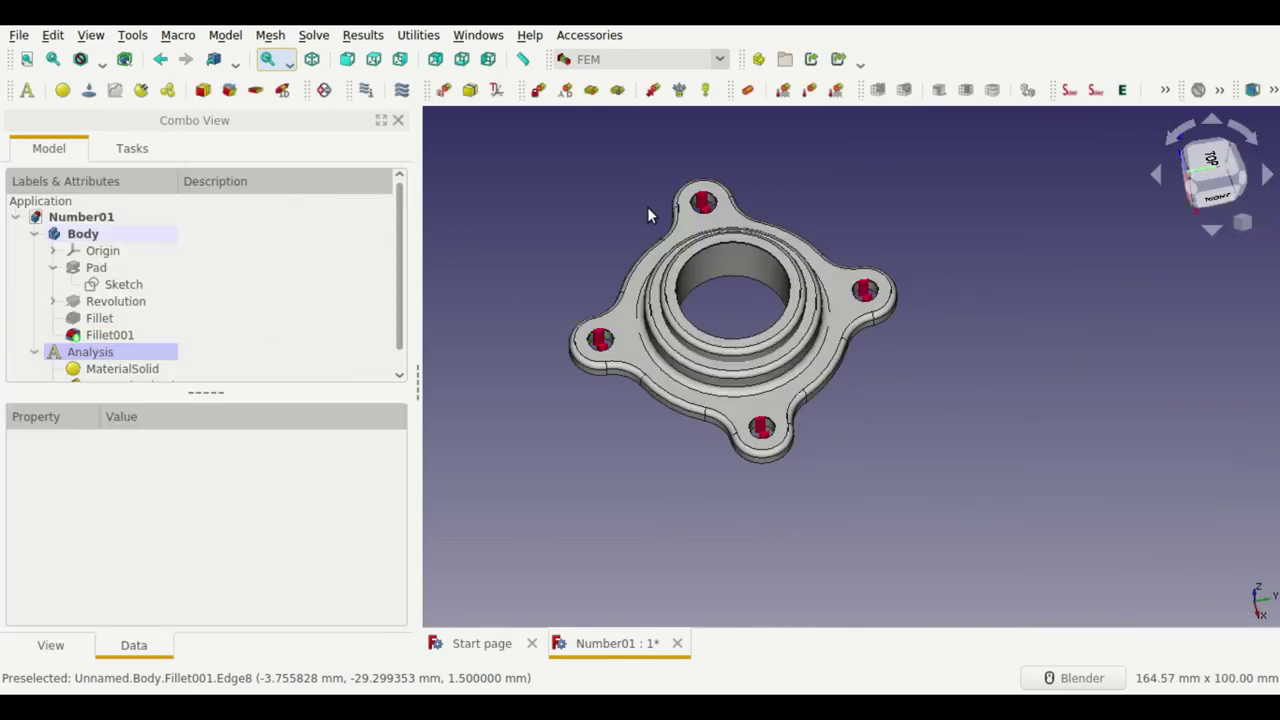
key(ctrl+s)
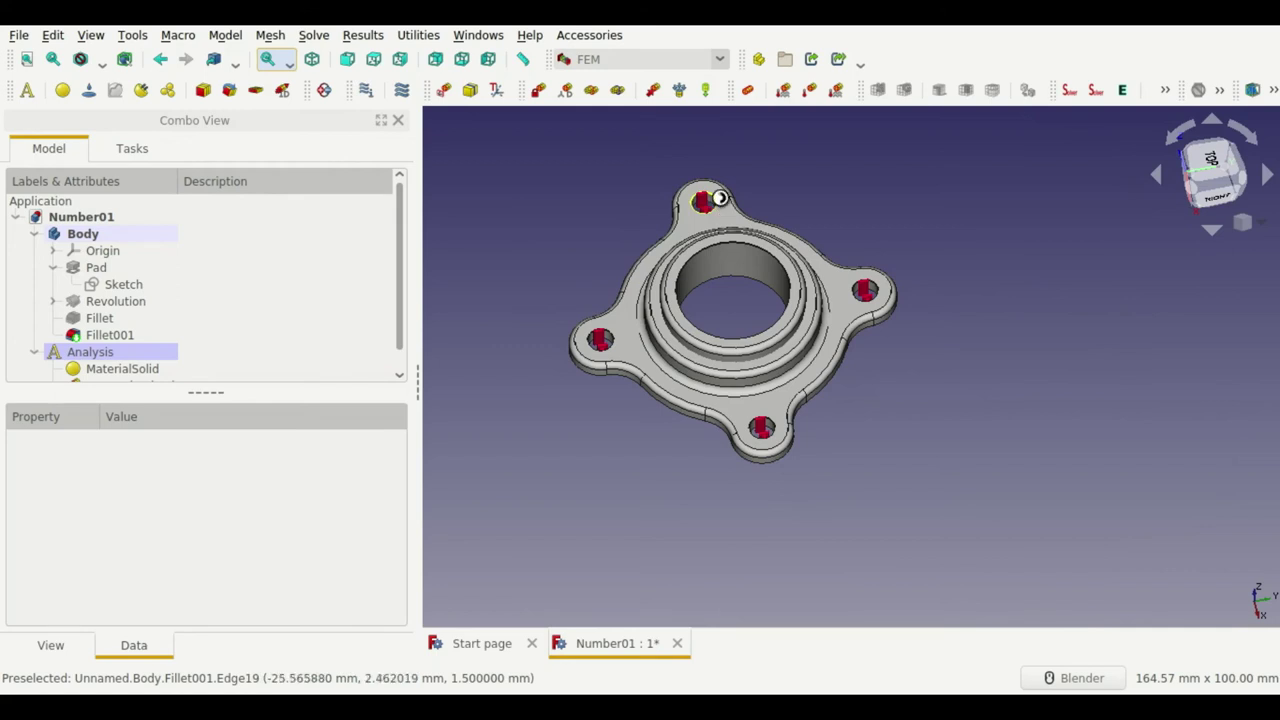
scroll(688, 217, up, 4)
scroll(688, 217, down, 3)
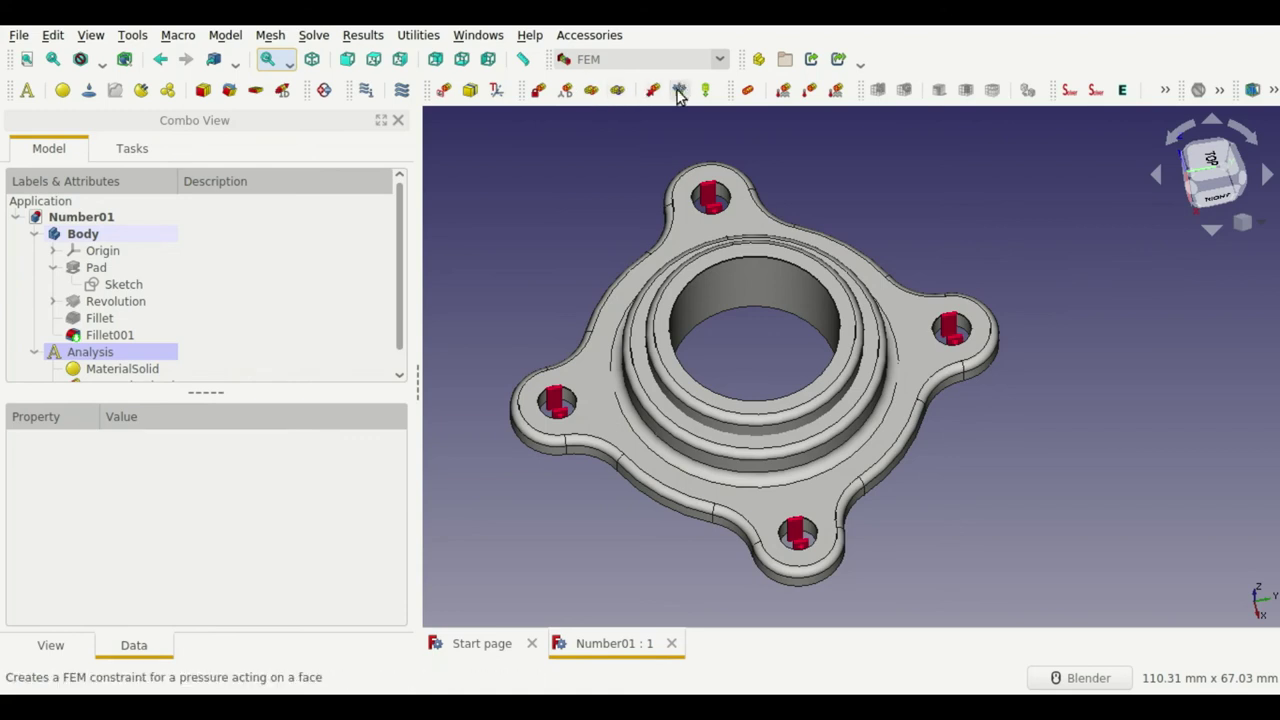
click(655, 92)
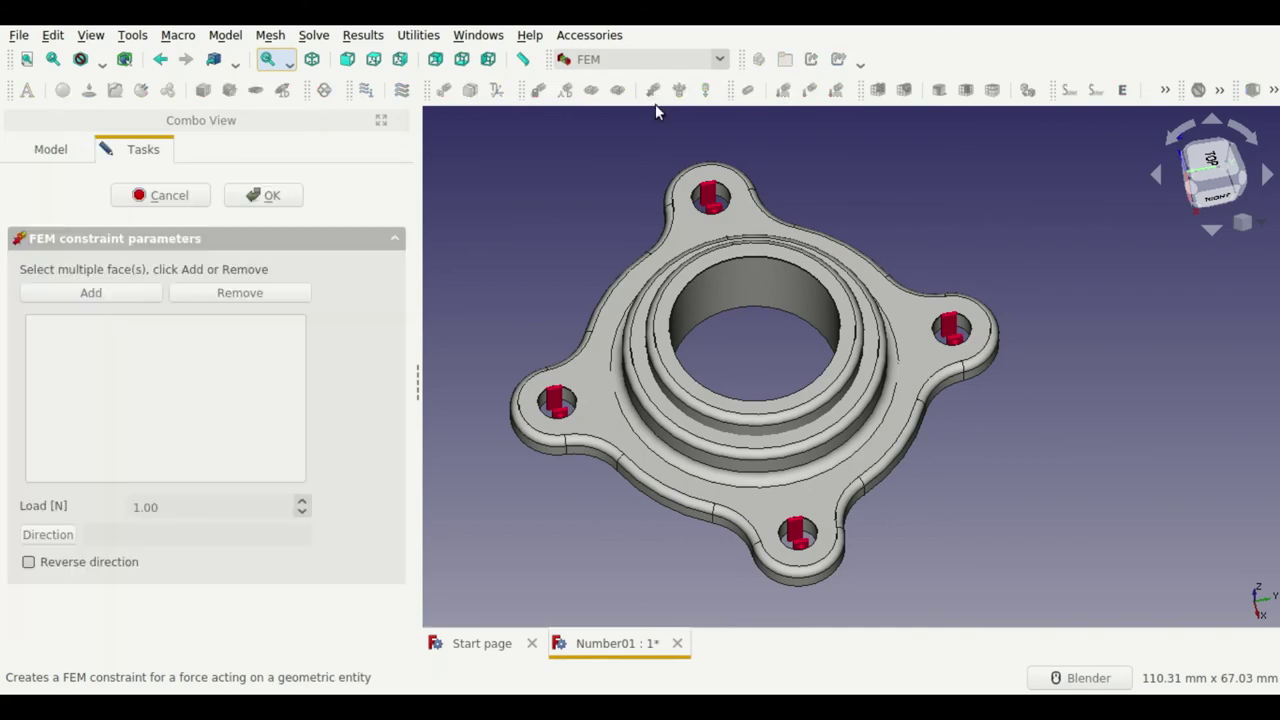
click(718, 284)
click(114, 293)
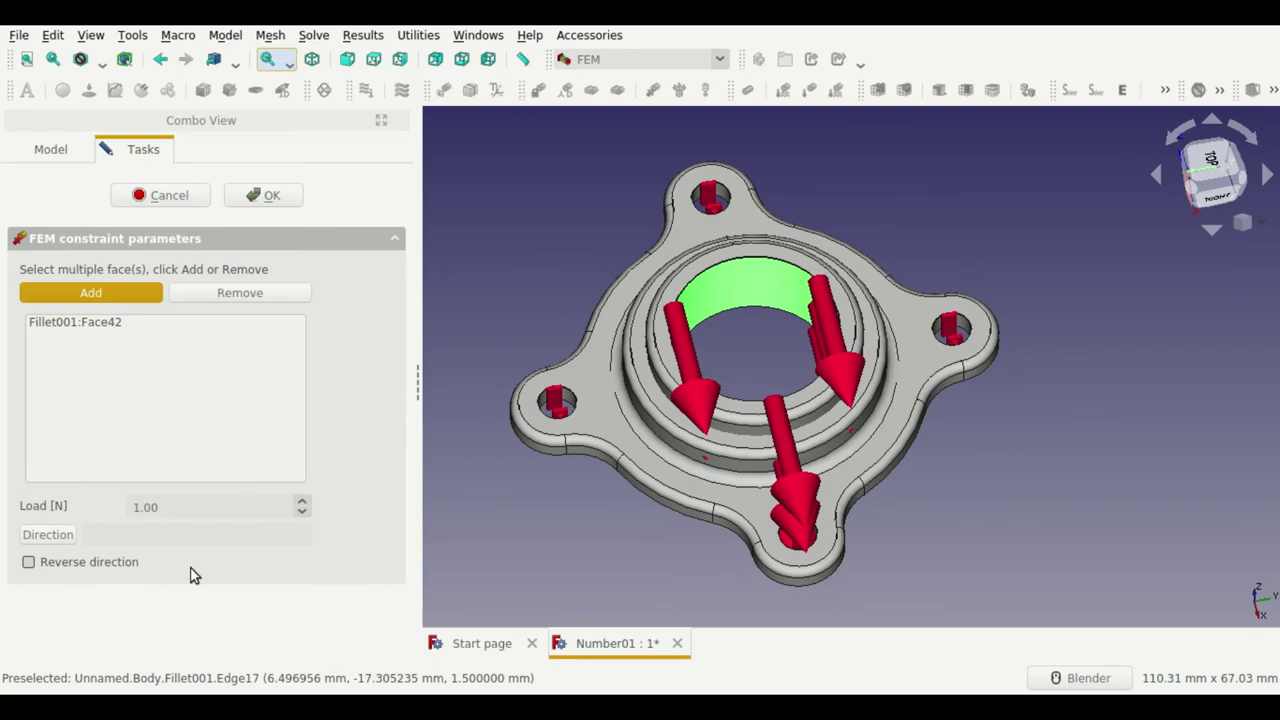
click(61, 540)
click(61, 540)
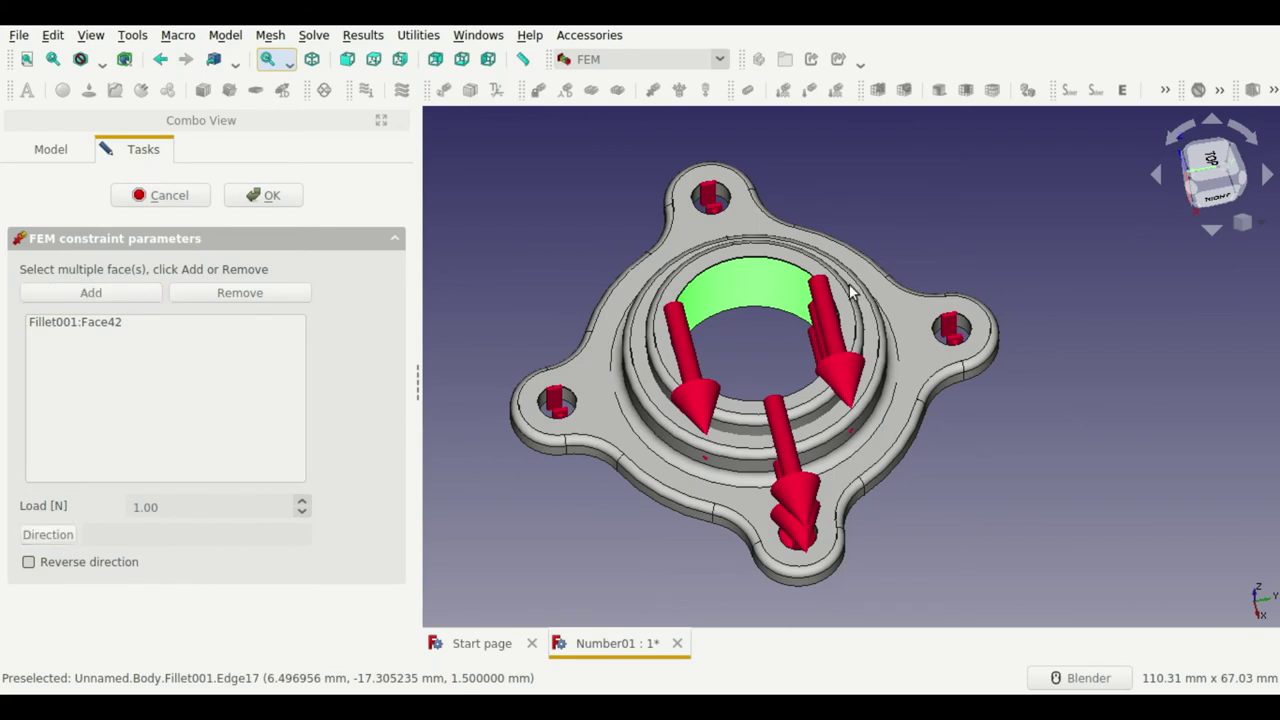
middle_drag(779, 357, 532, 281)
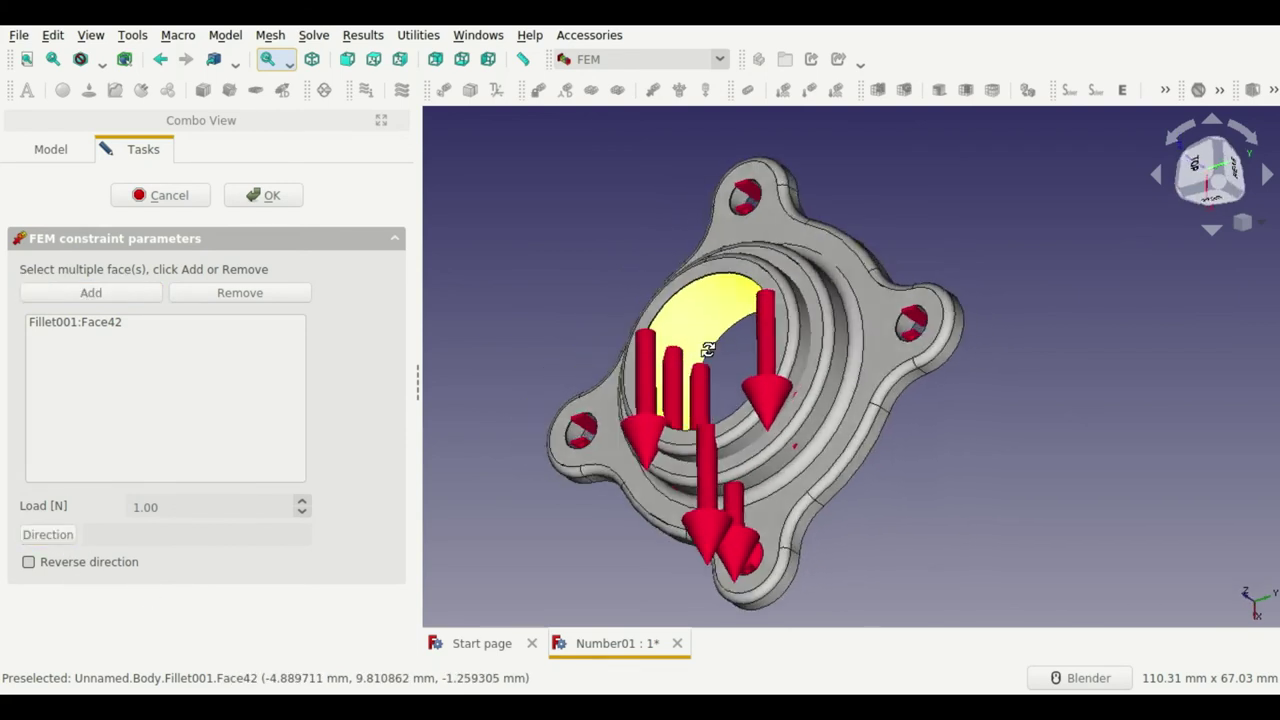
click(814, 323)
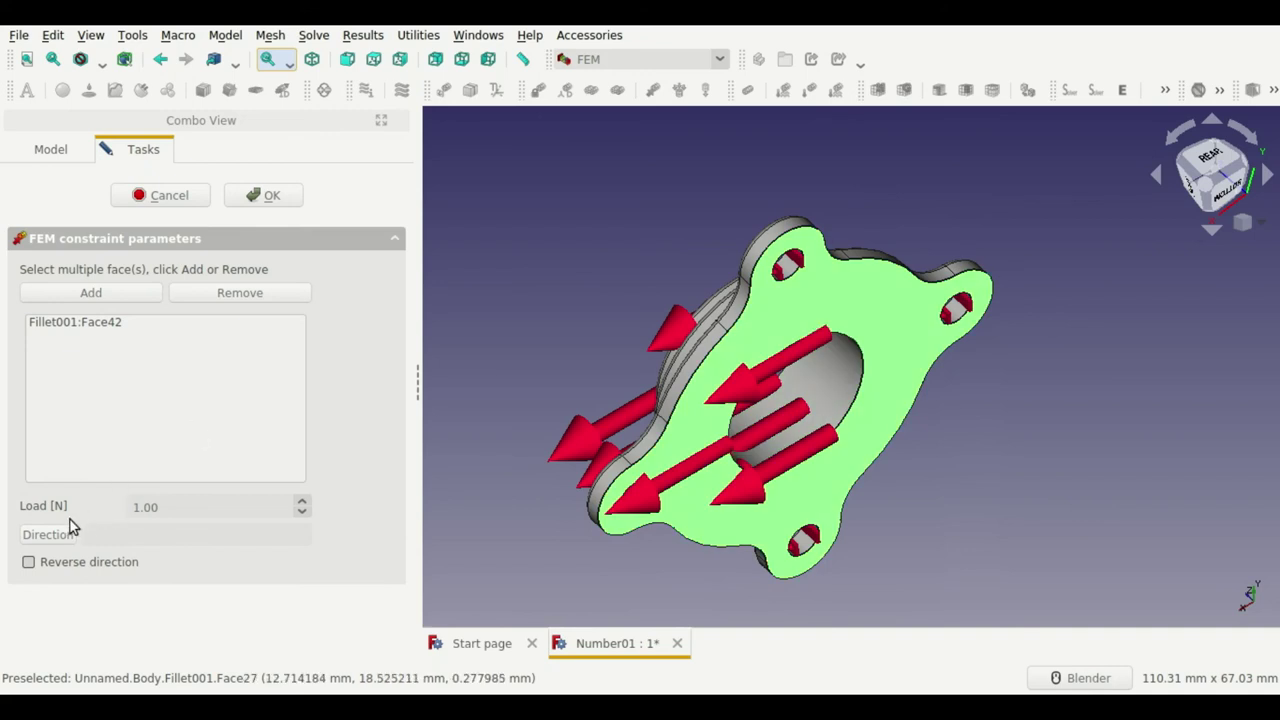
middle_drag(749, 343, 914, 394)
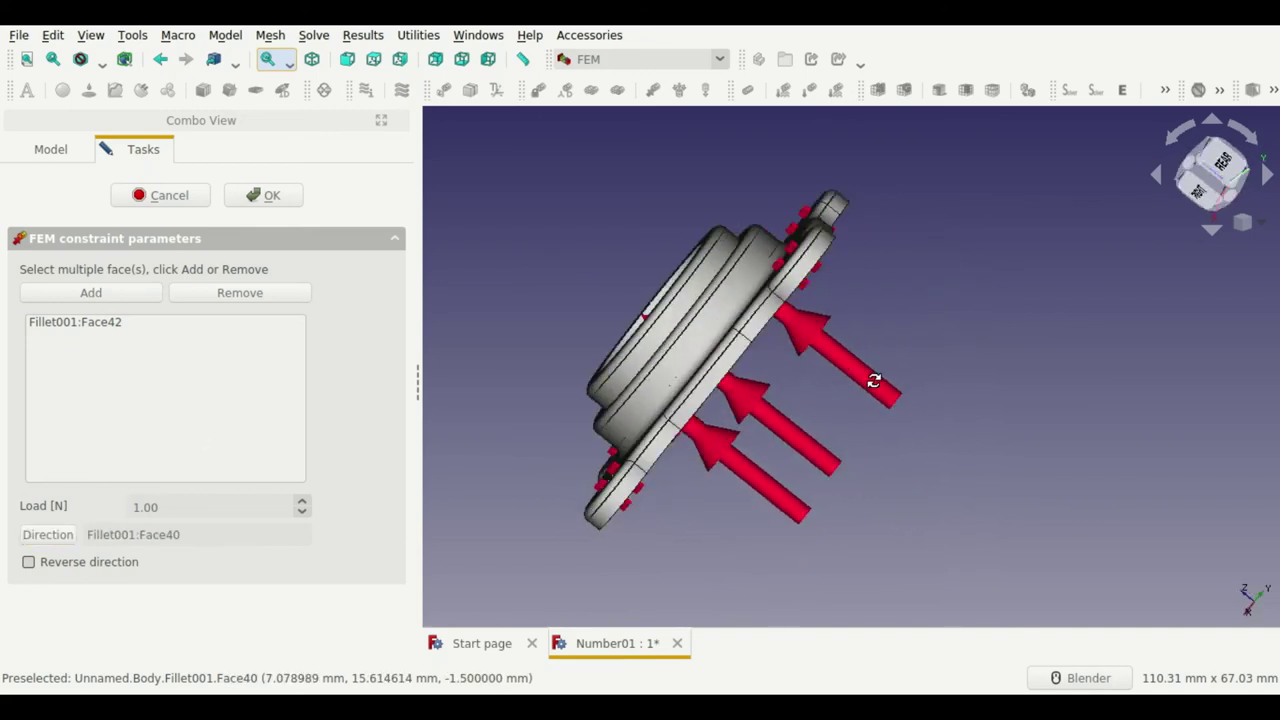
click(92, 564)
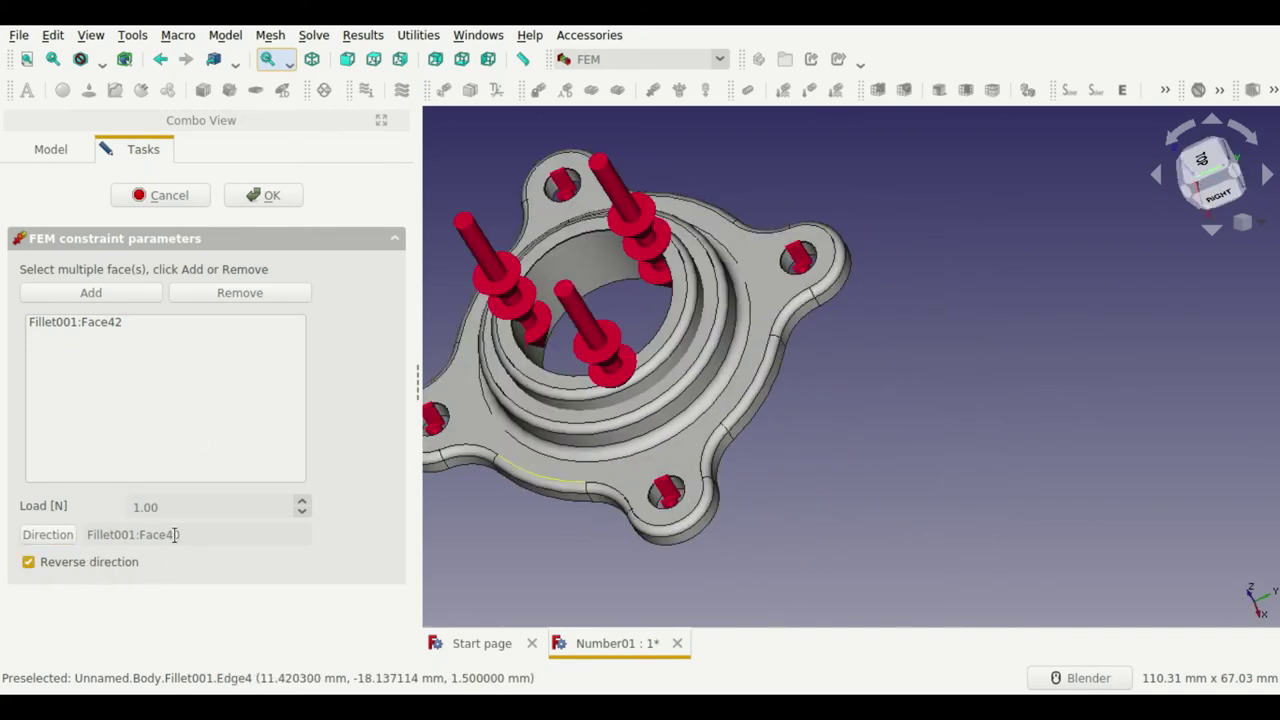
mouse_move(713, 347)
middle_down()
mouse_move(720, 380)
mouse_move(851, 420)
mouse_move(914, 351)
mouse_move(780, 340)
mouse_move(777, 363)
middle_up()
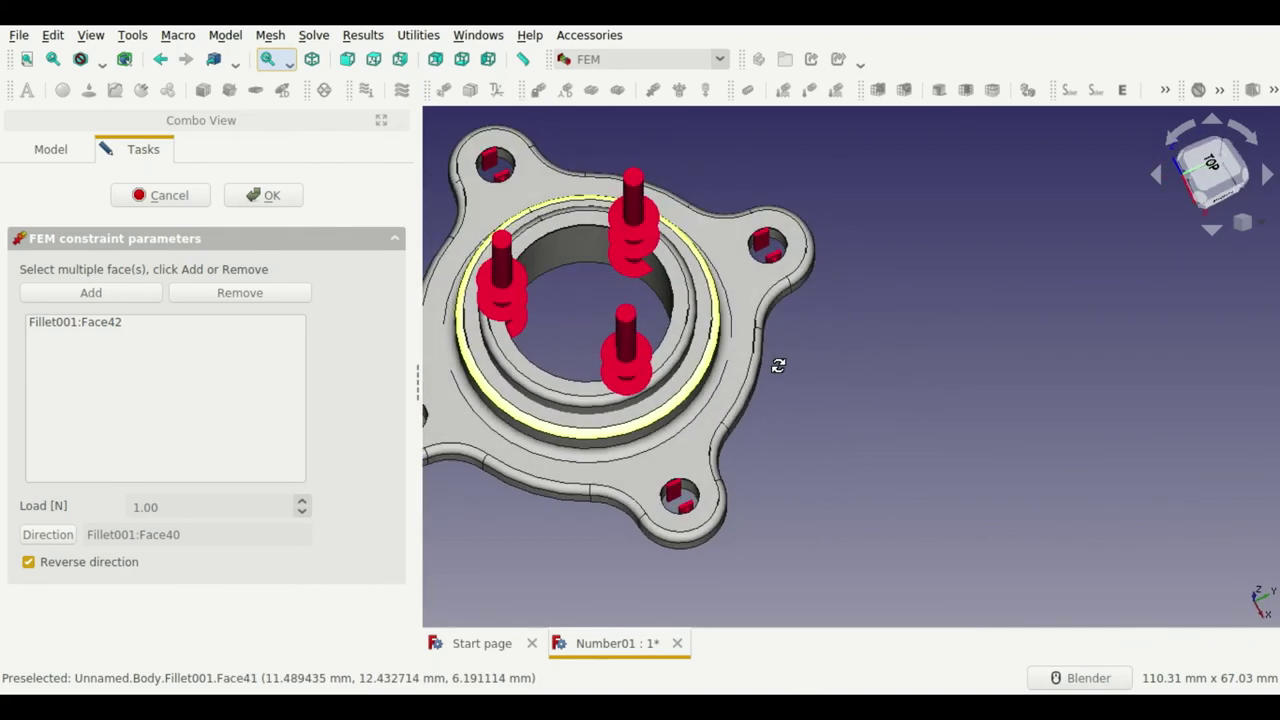
click(30, 536)
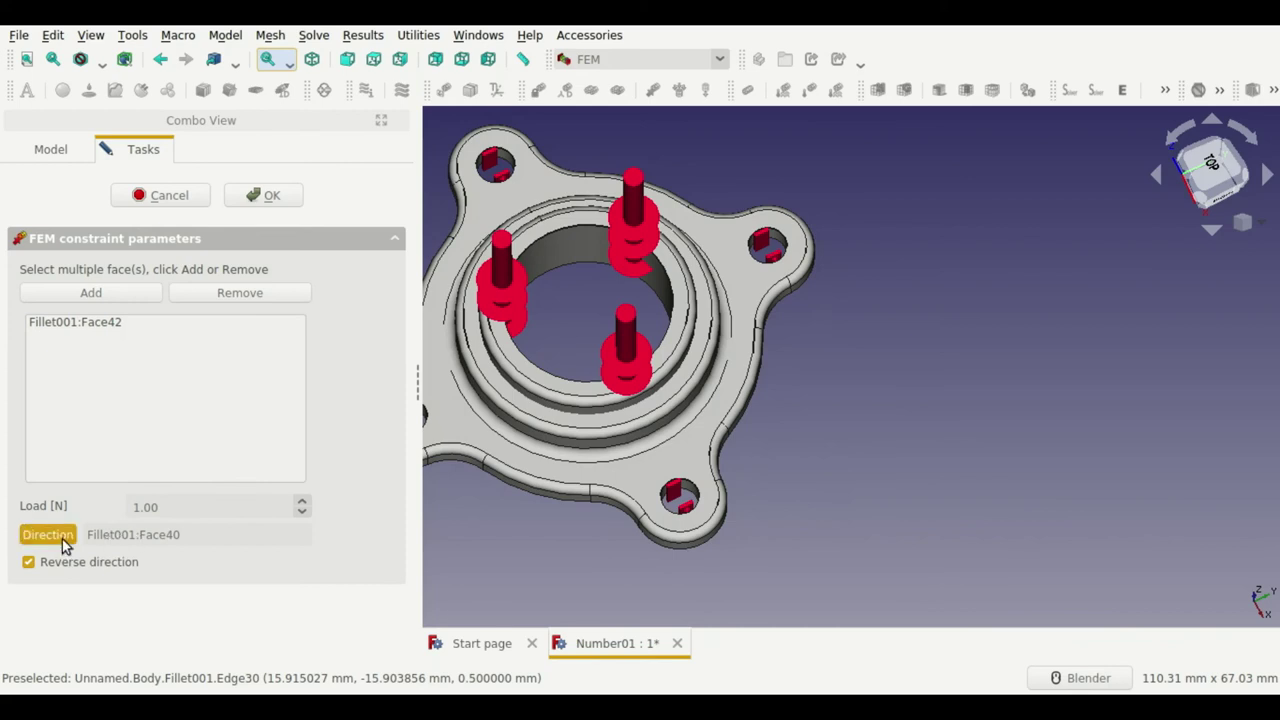
click(594, 246)
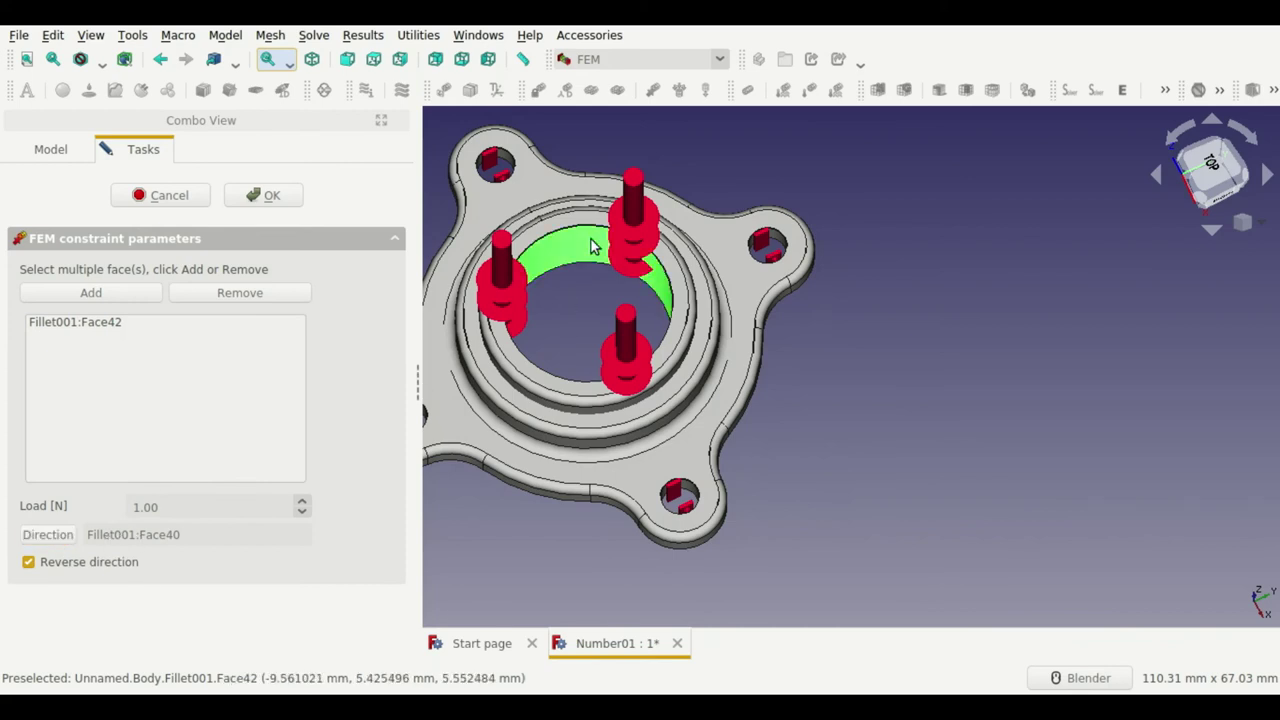
click(64, 562)
middle_drag(650, 307, 430, 420)
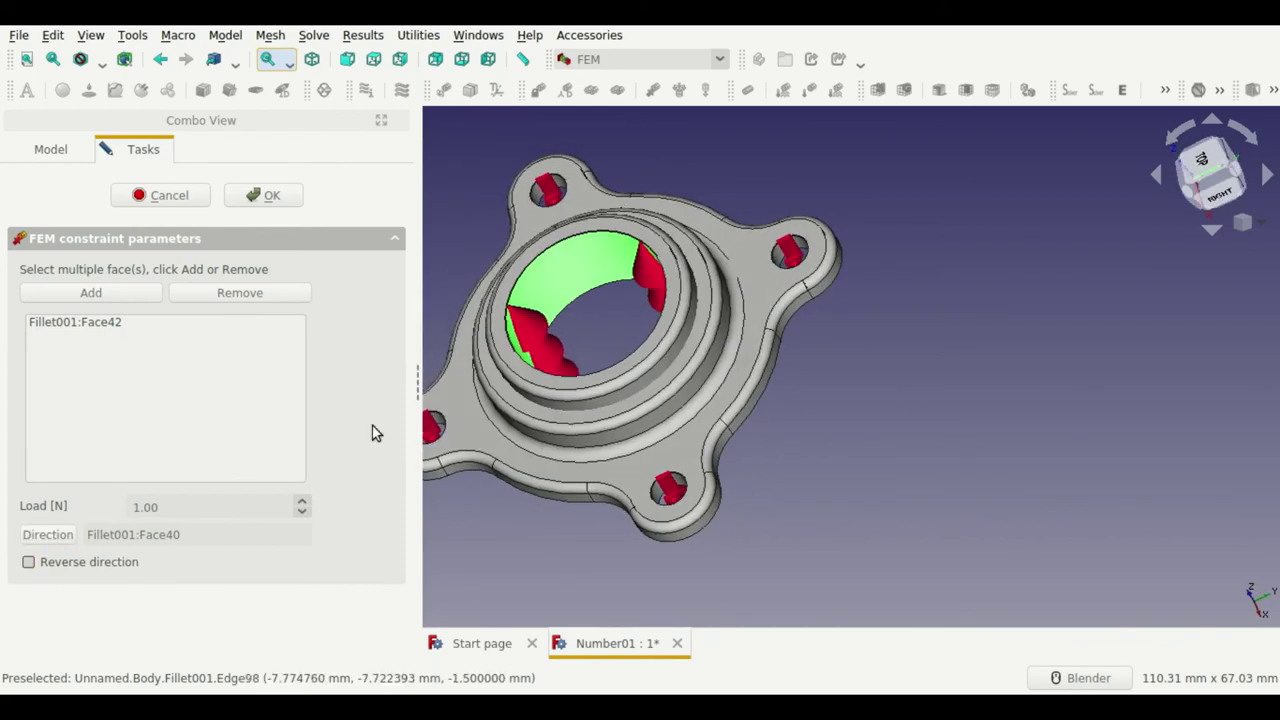
drag(191, 541, 80, 520)
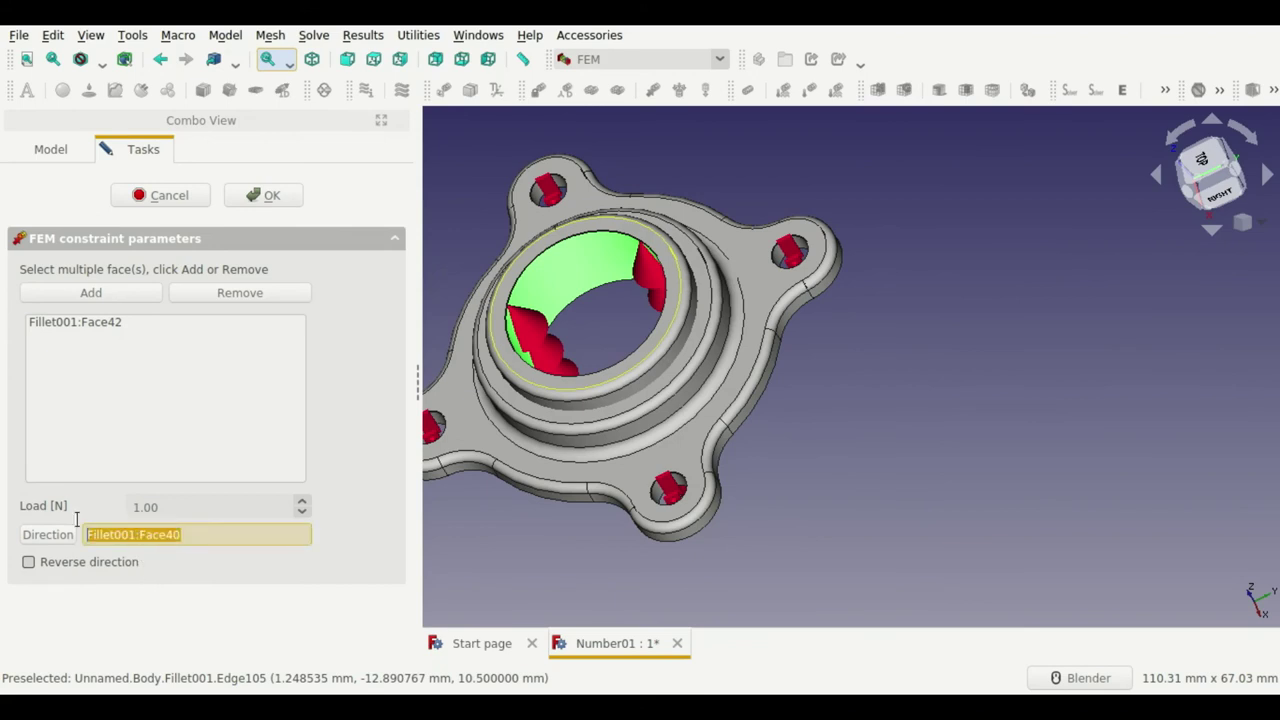
key(BackSpace)
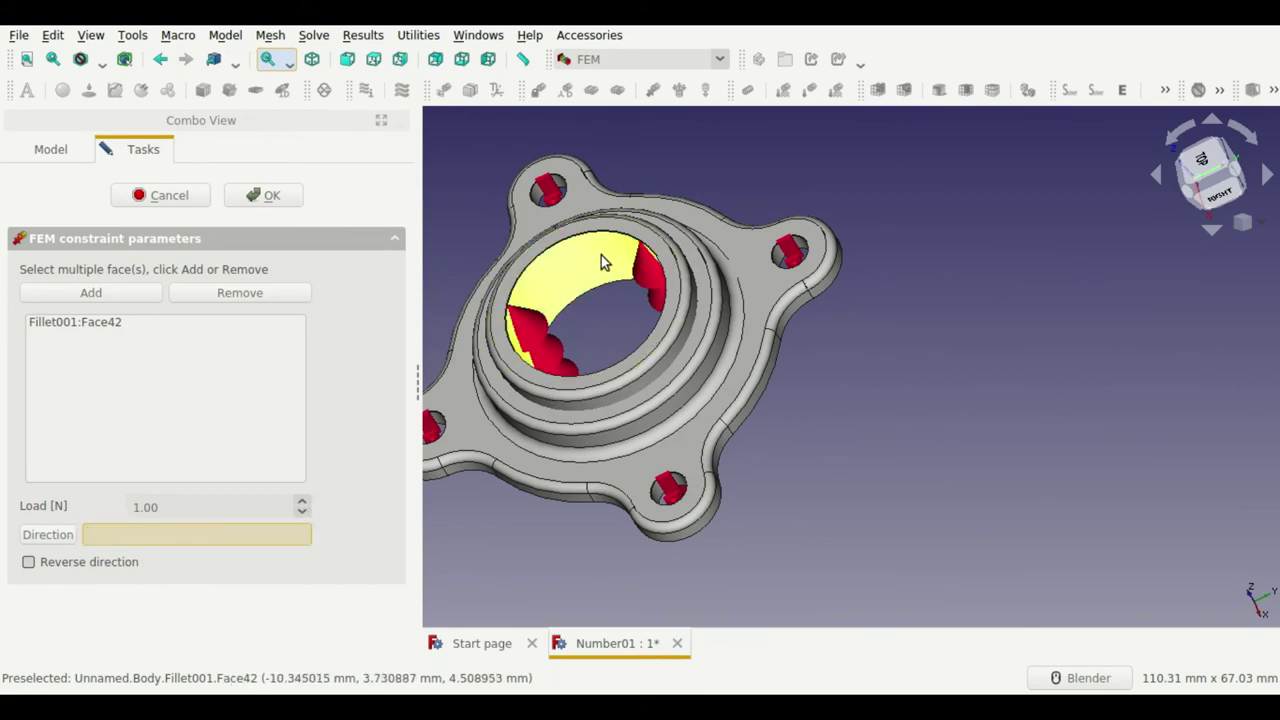
scroll(601, 255, up, 4)
click(601, 255)
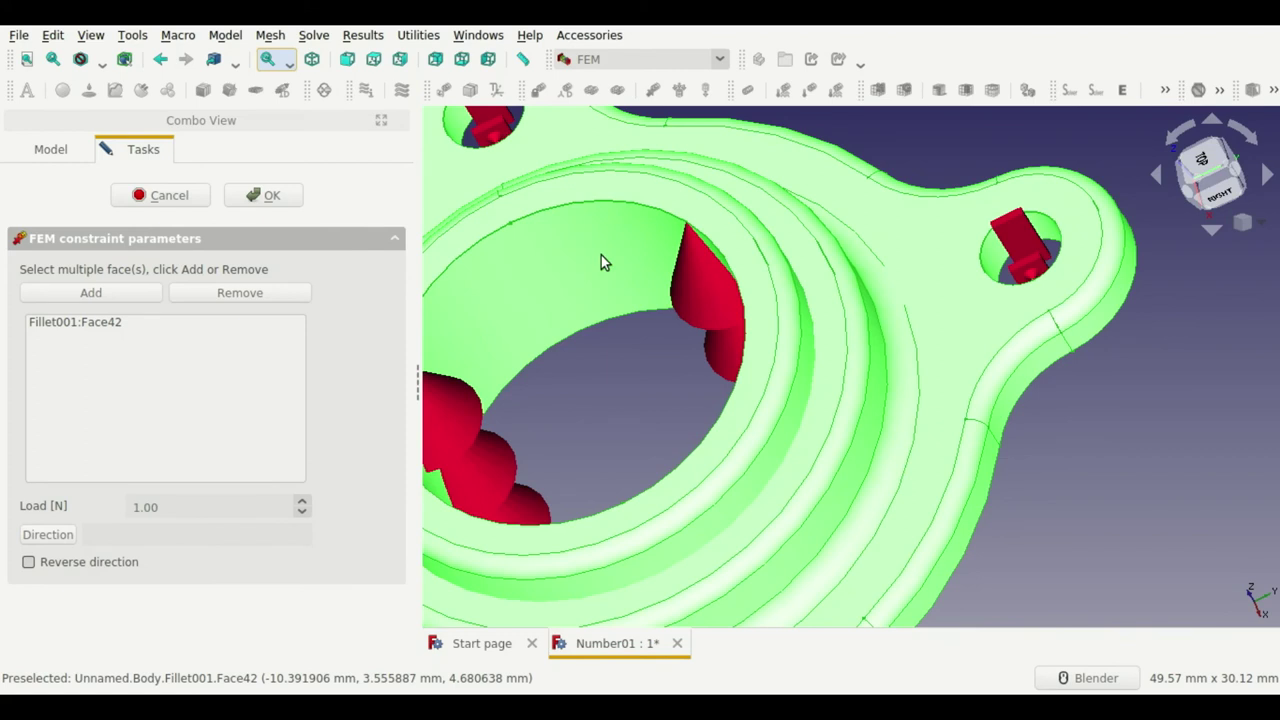
click(1195, 420)
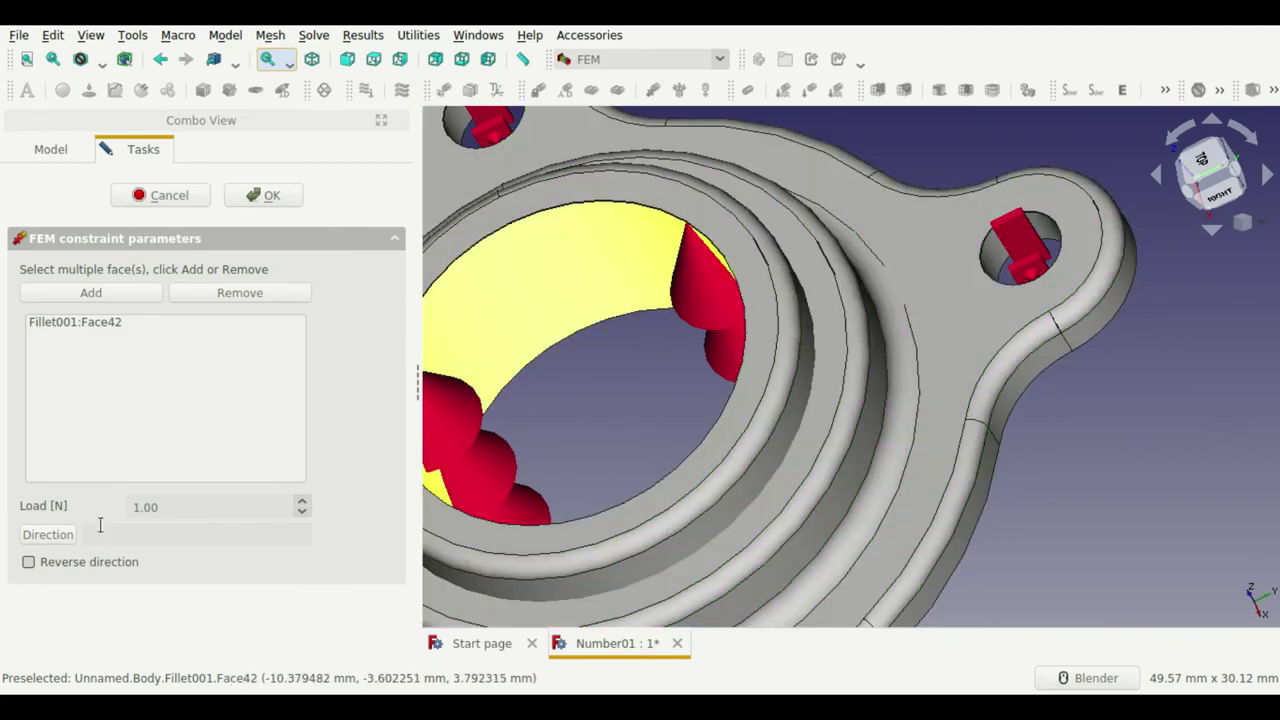
click(66, 538)
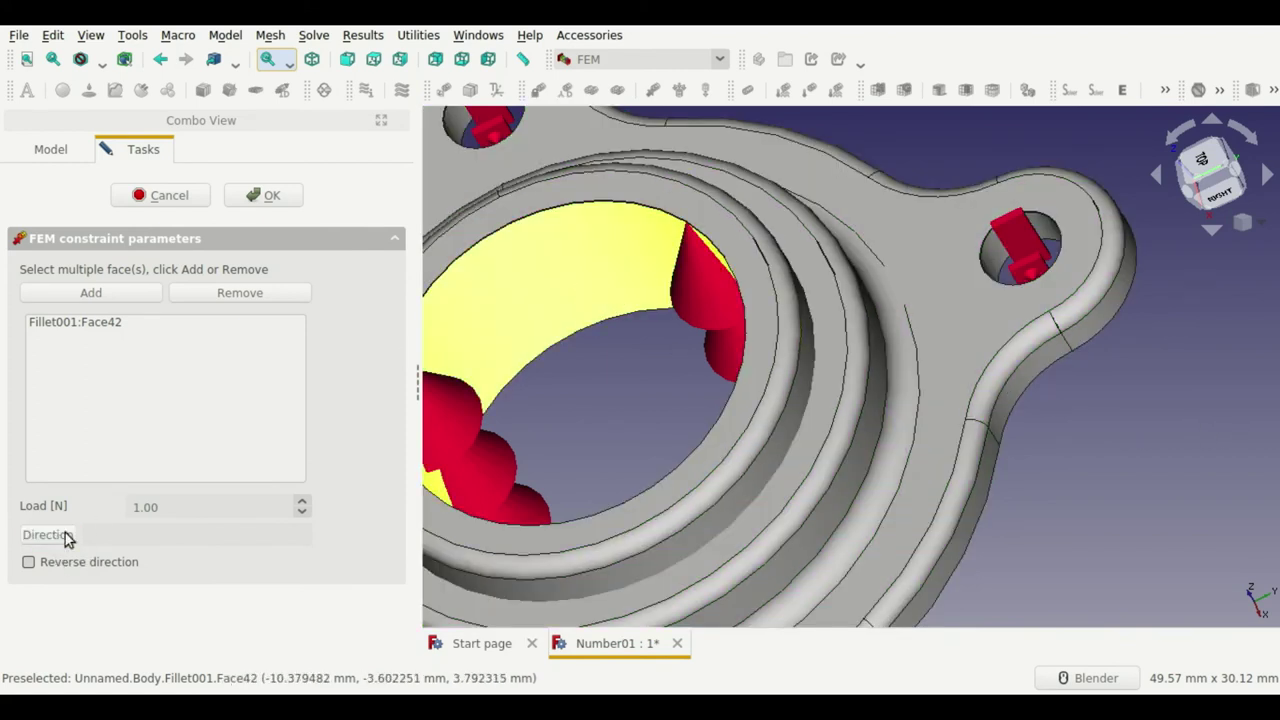
click(726, 391)
scroll(779, 310, down, 3)
scroll(713, 281, up, 3)
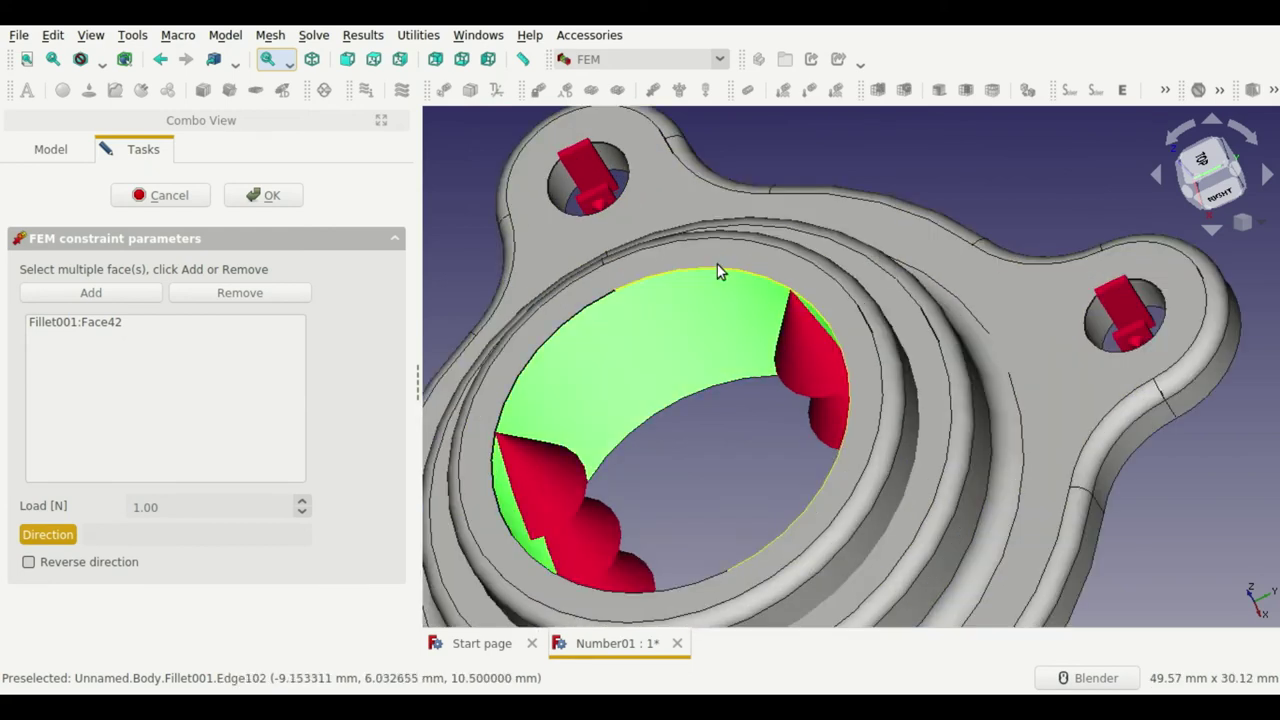
click(717, 263)
click(37, 533)
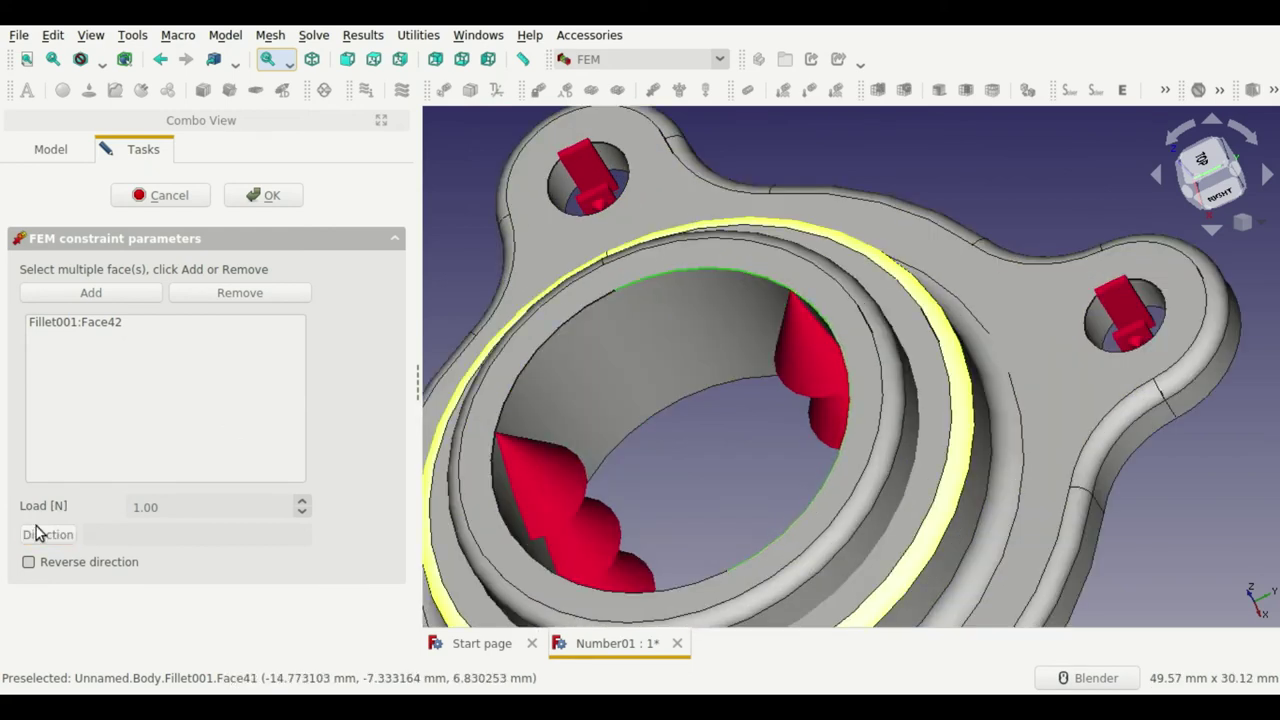
click(725, 395)
middle_drag(810, 428, 589, 240)
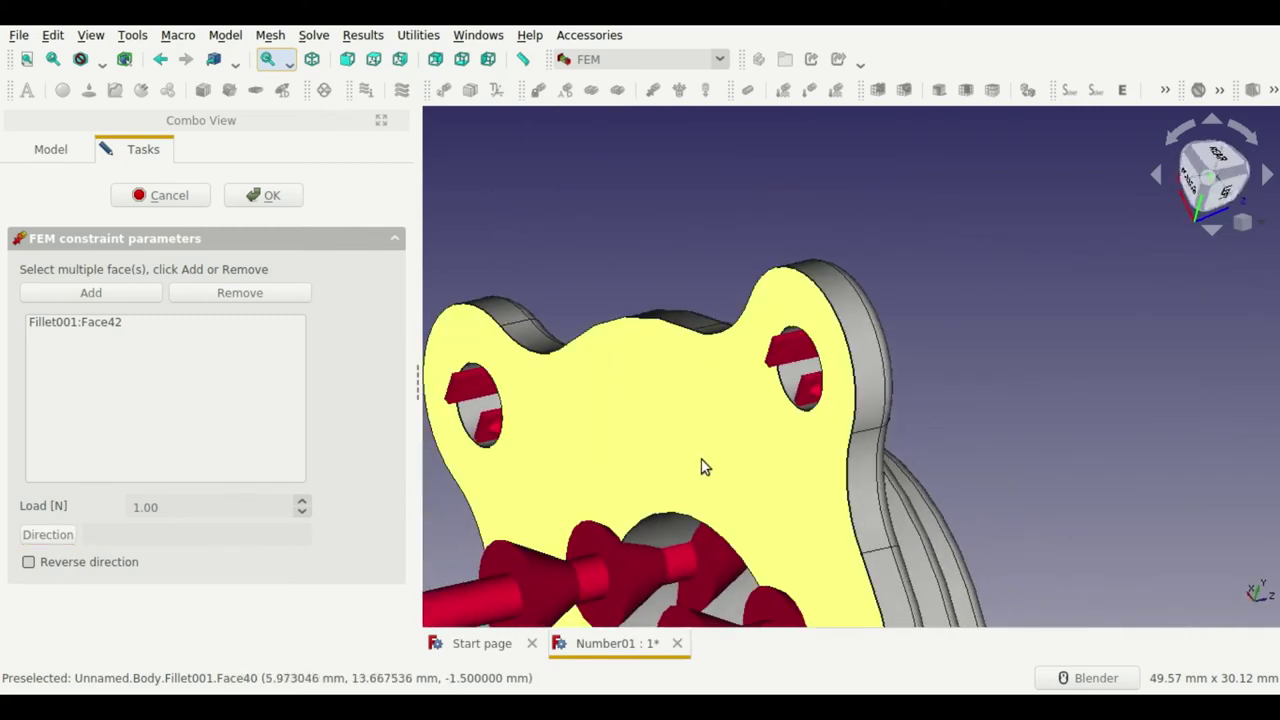
click(691, 515)
click(40, 539)
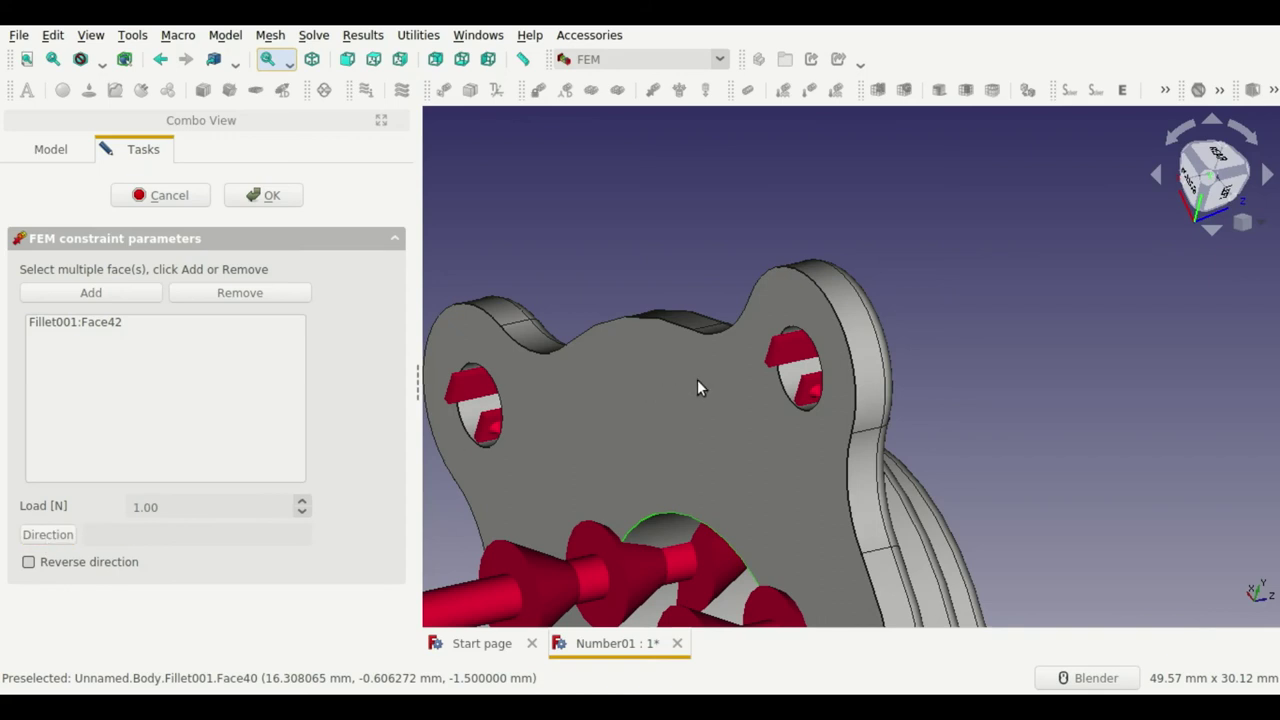
click(217, 528)
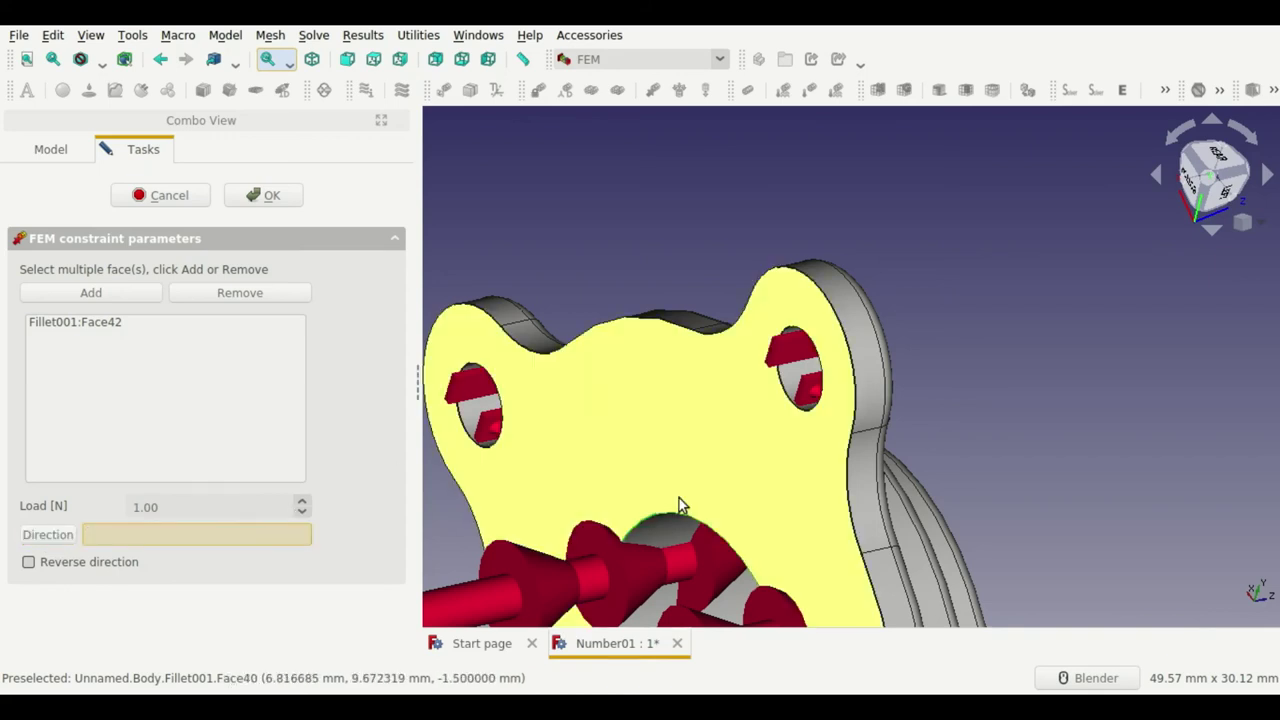
click(665, 513)
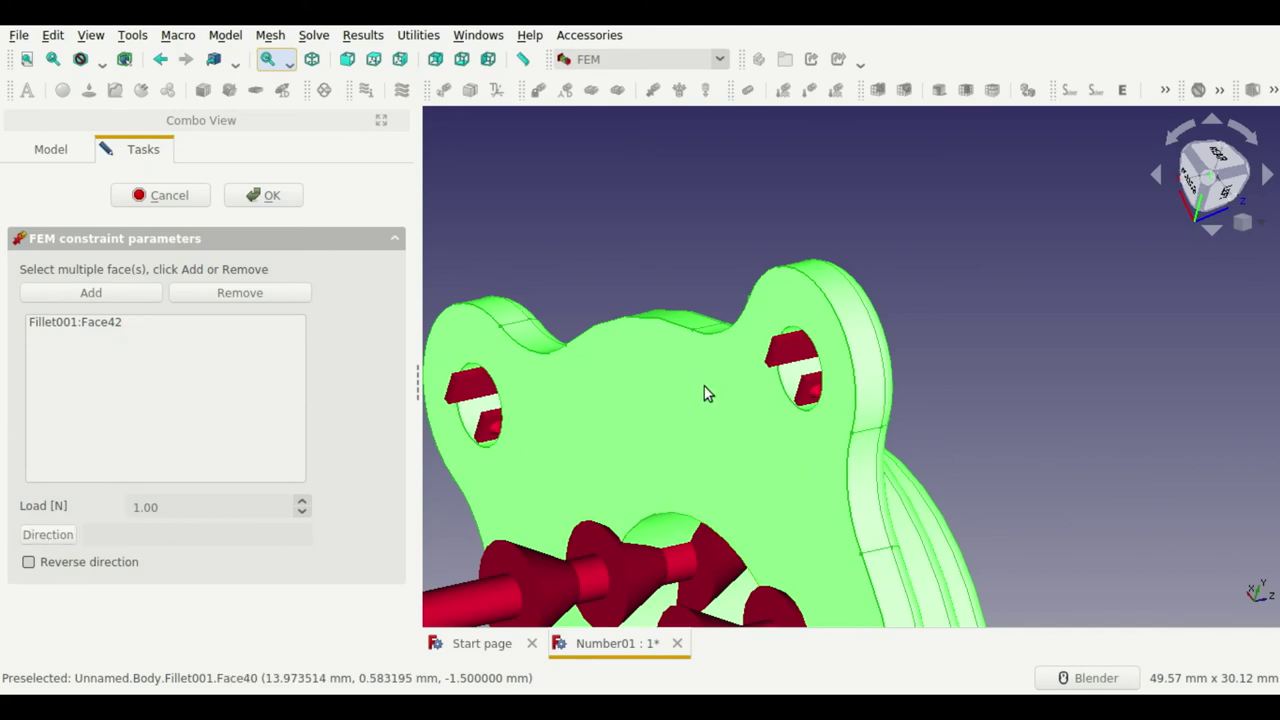
click(163, 194)
Step: Create a force constraint and add the bore face Fillet001:Face42 as the loaded surface
scroll(734, 323, down, 3)
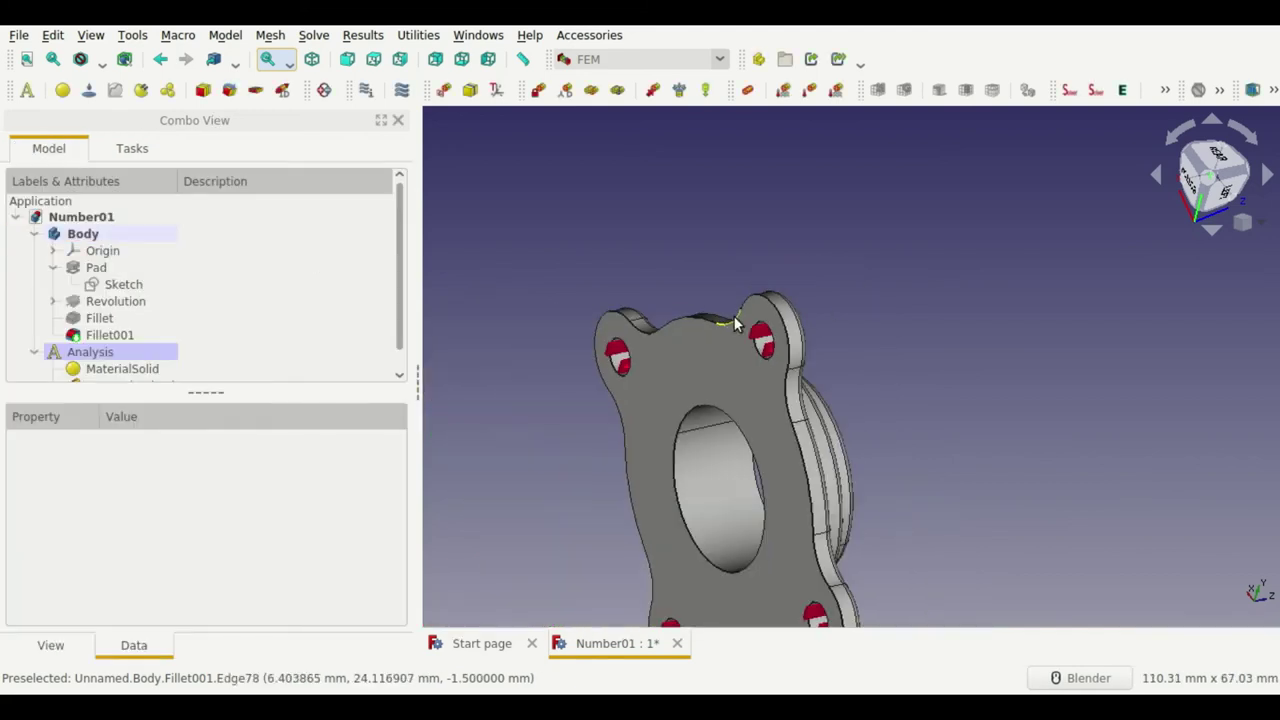
click(655, 91)
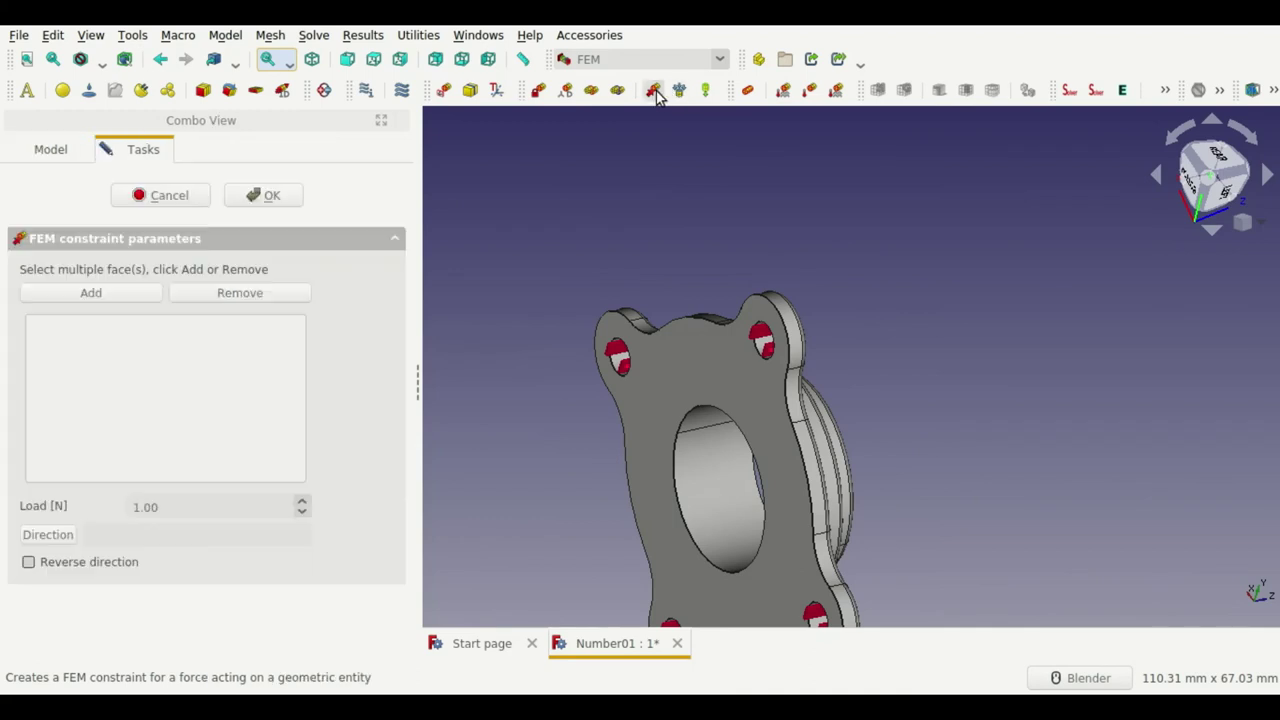
click(702, 412)
click(45, 533)
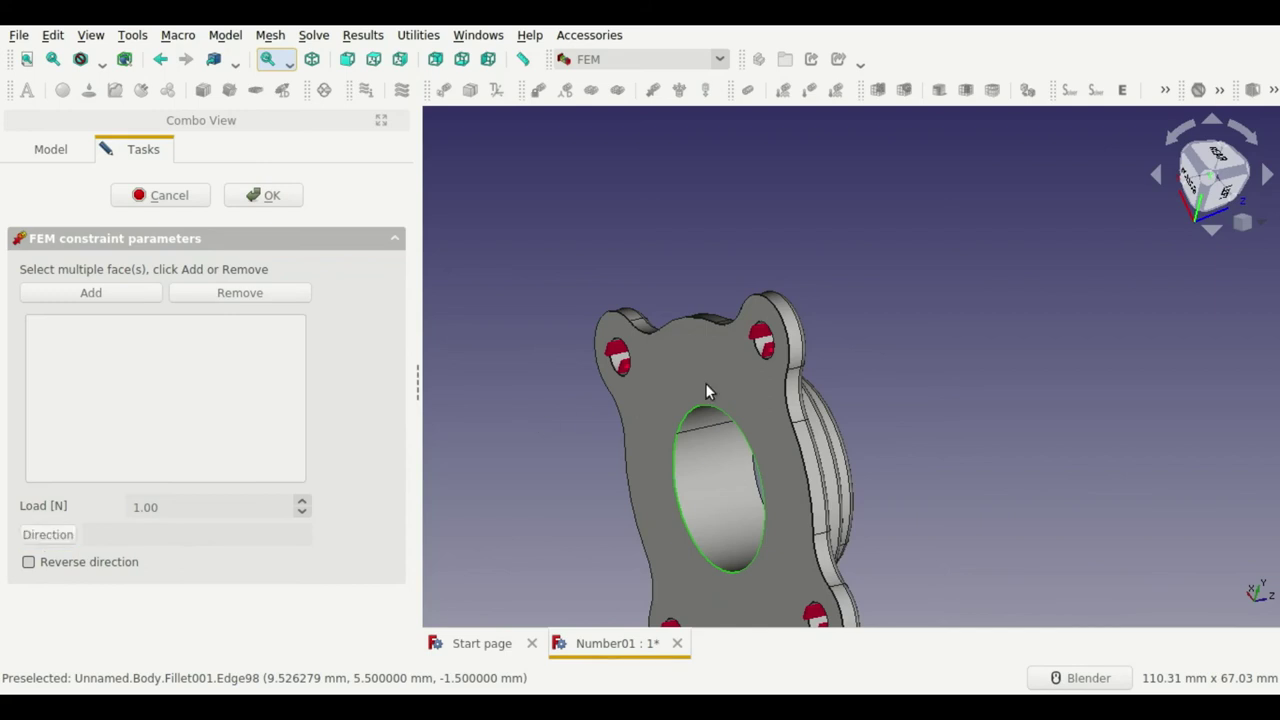
click(718, 492)
click(100, 290)
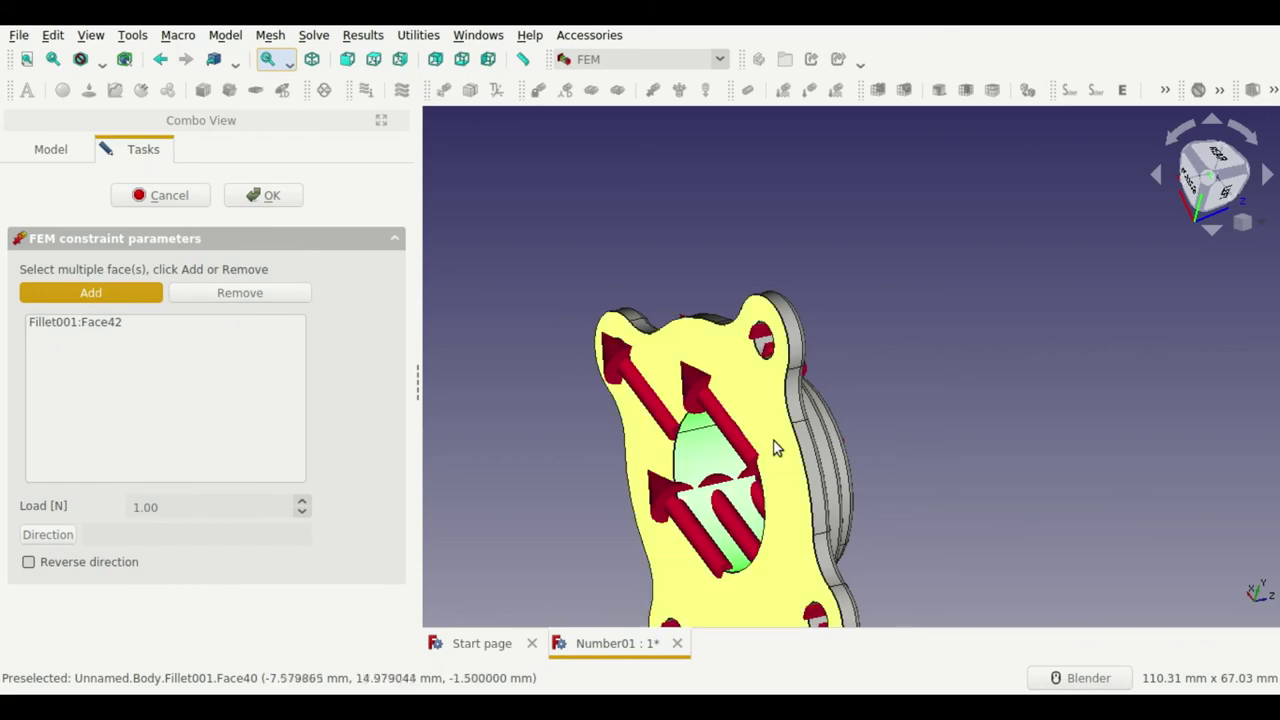
Step: Set the force direction from the bore's circular edge Fillet001:Edge101
middle_drag(774, 446, 618, 503)
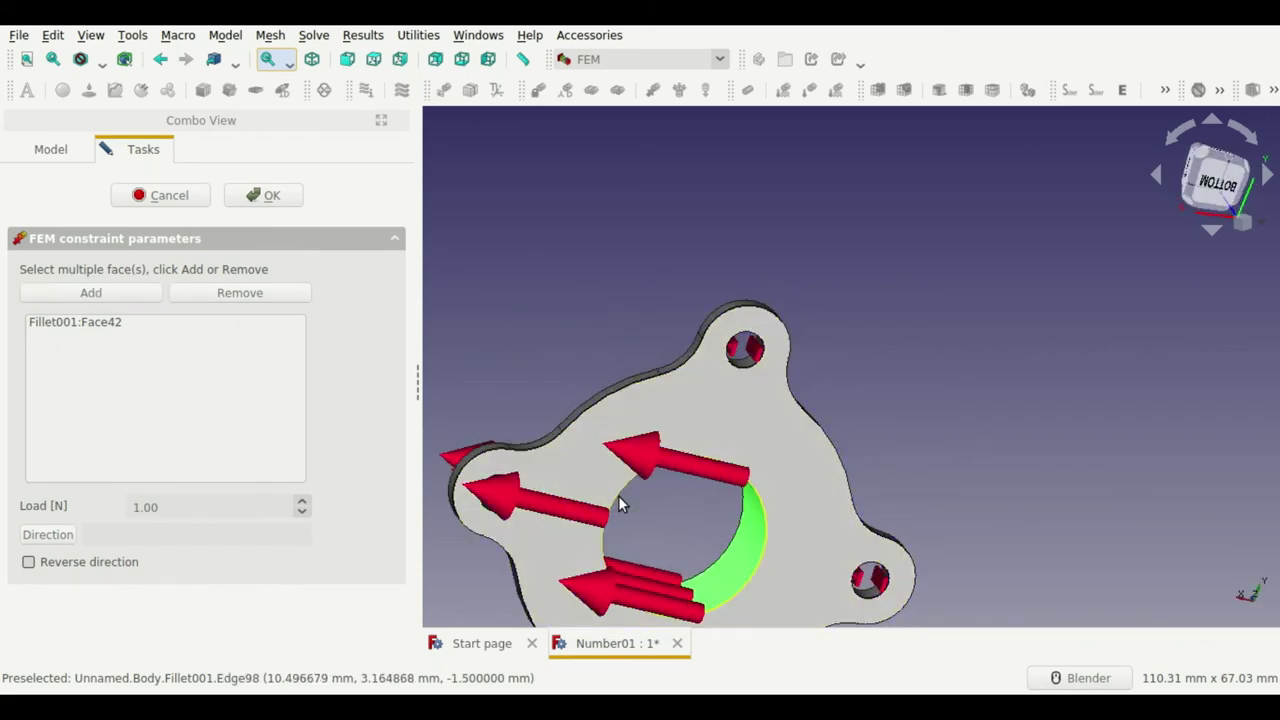
scroll(619, 500, up, 6)
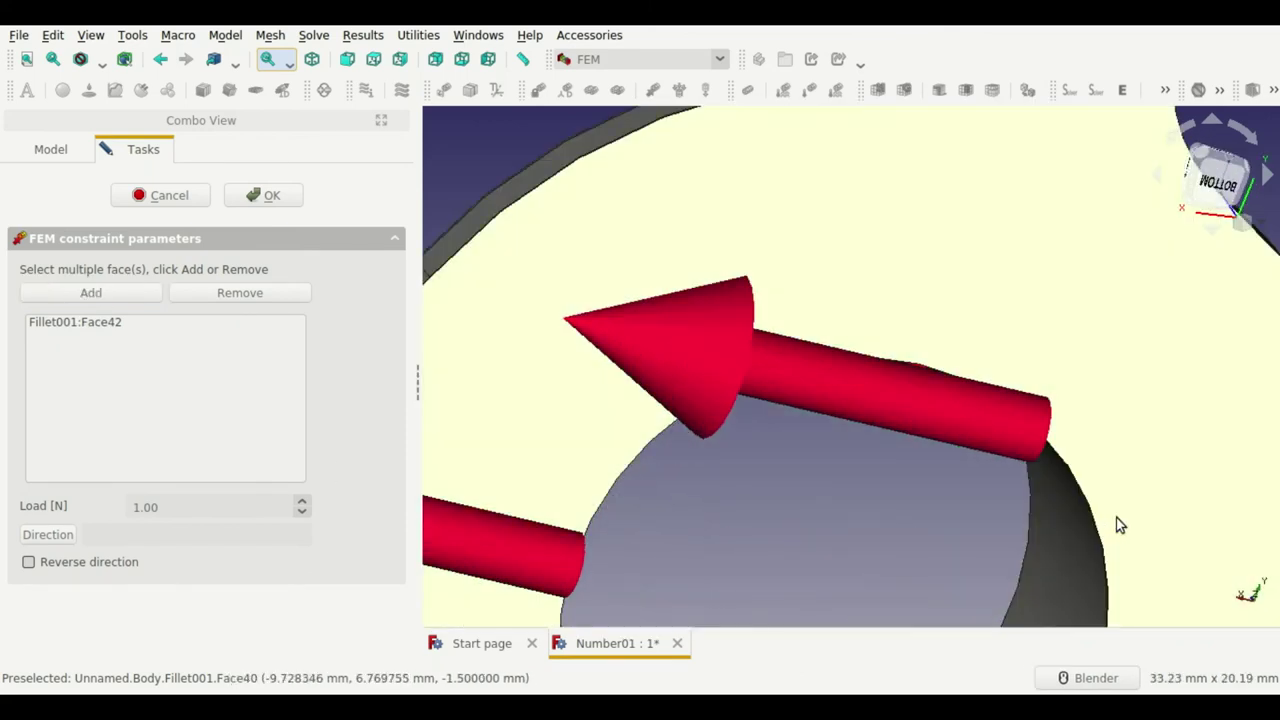
click(1094, 521)
click(65, 537)
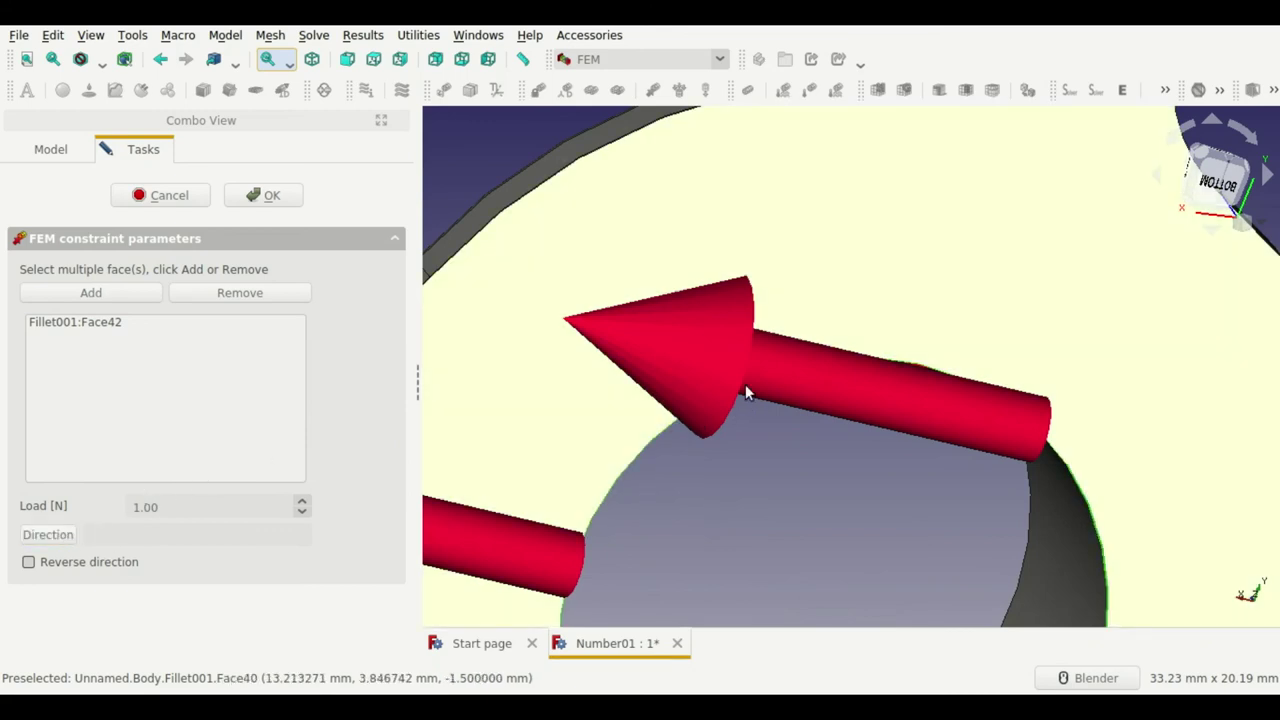
scroll(745, 392, down, 2)
scroll(721, 425, down, 4)
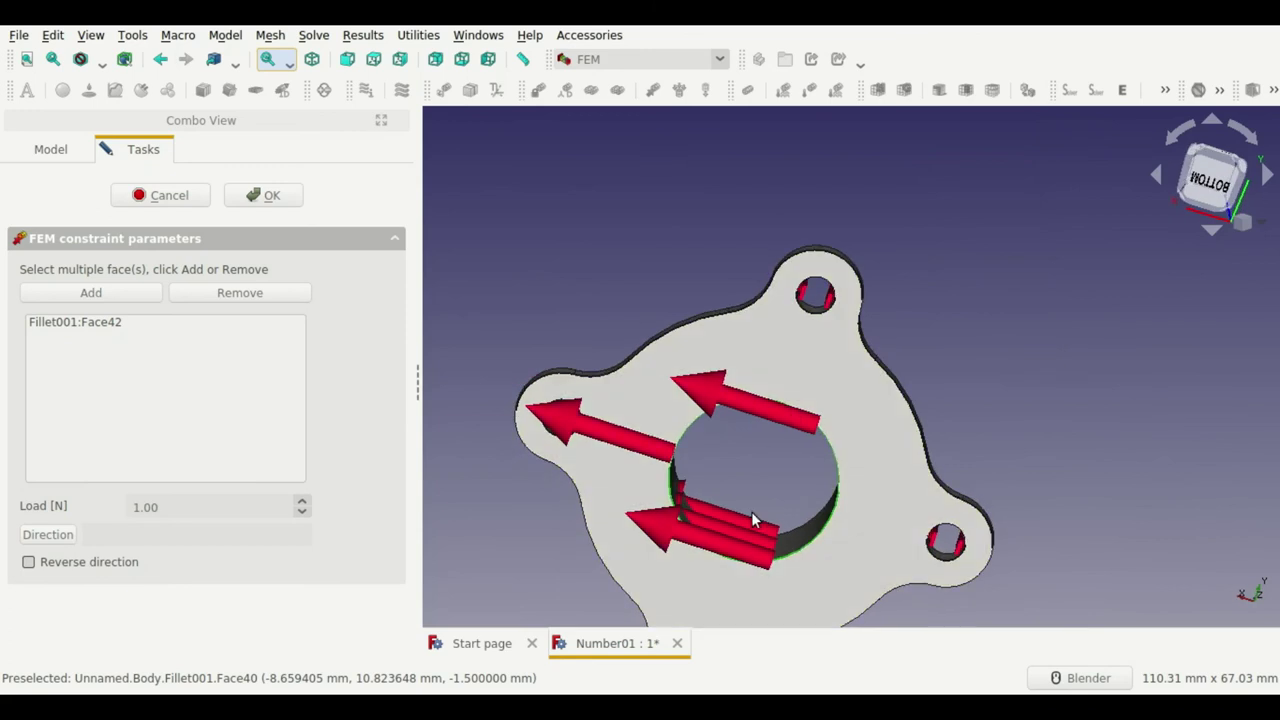
click(60, 532)
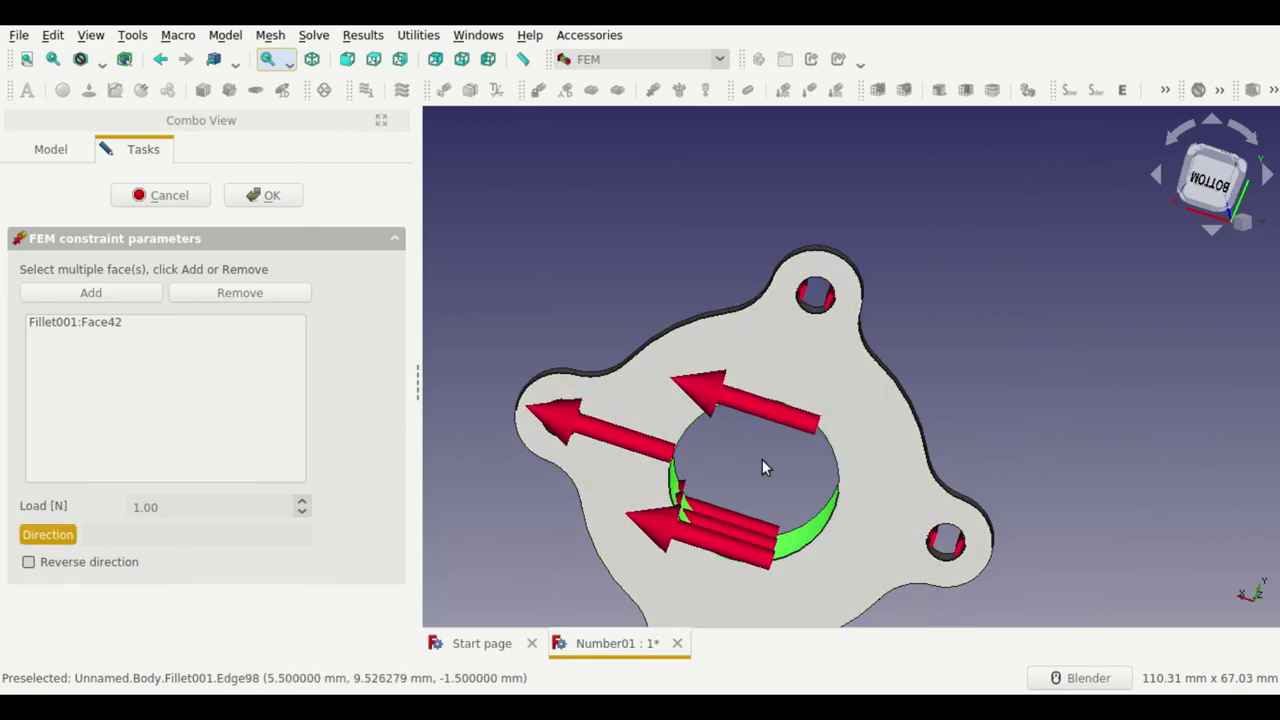
middle_drag(762, 459, 706, 462)
click(688, 464)
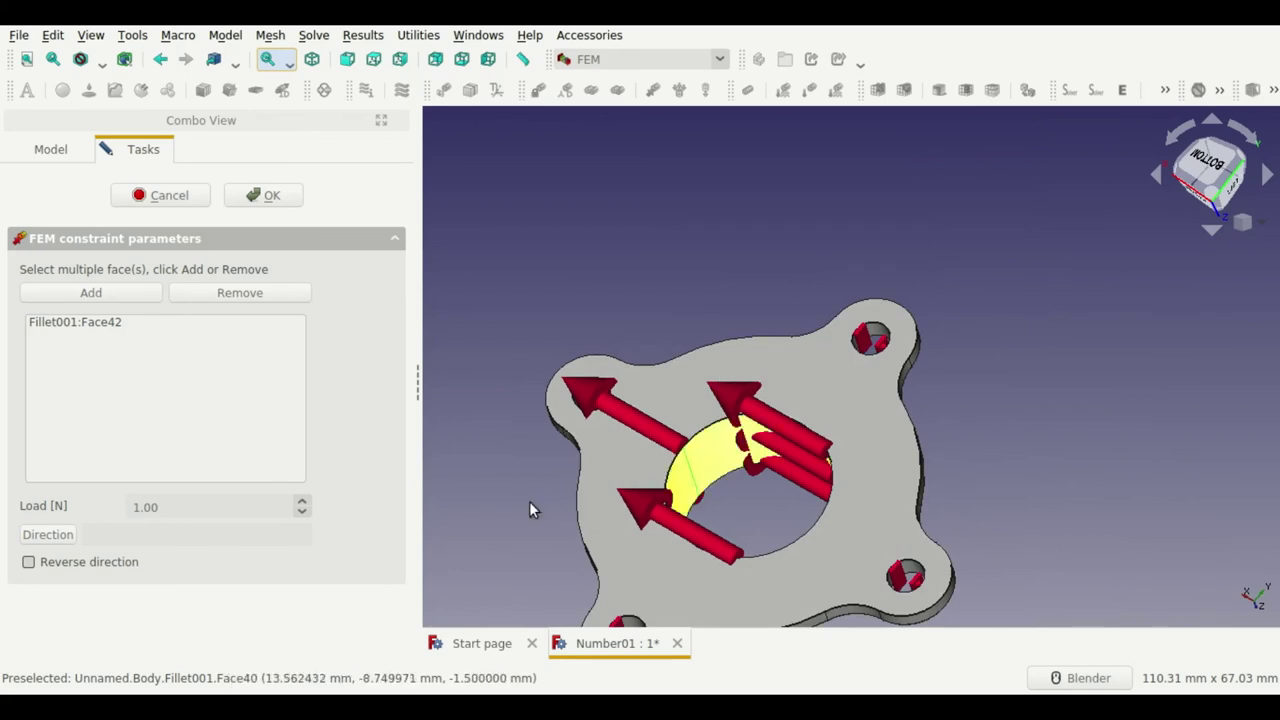
mouse_move(450, 520)
middle_down()
mouse_move(937, 498)
mouse_move(877, 471)
mouse_move(857, 503)
middle_up()
Step: Enter a 1500 N load, reverse its direction, and confirm the force constraint
click(185, 507)
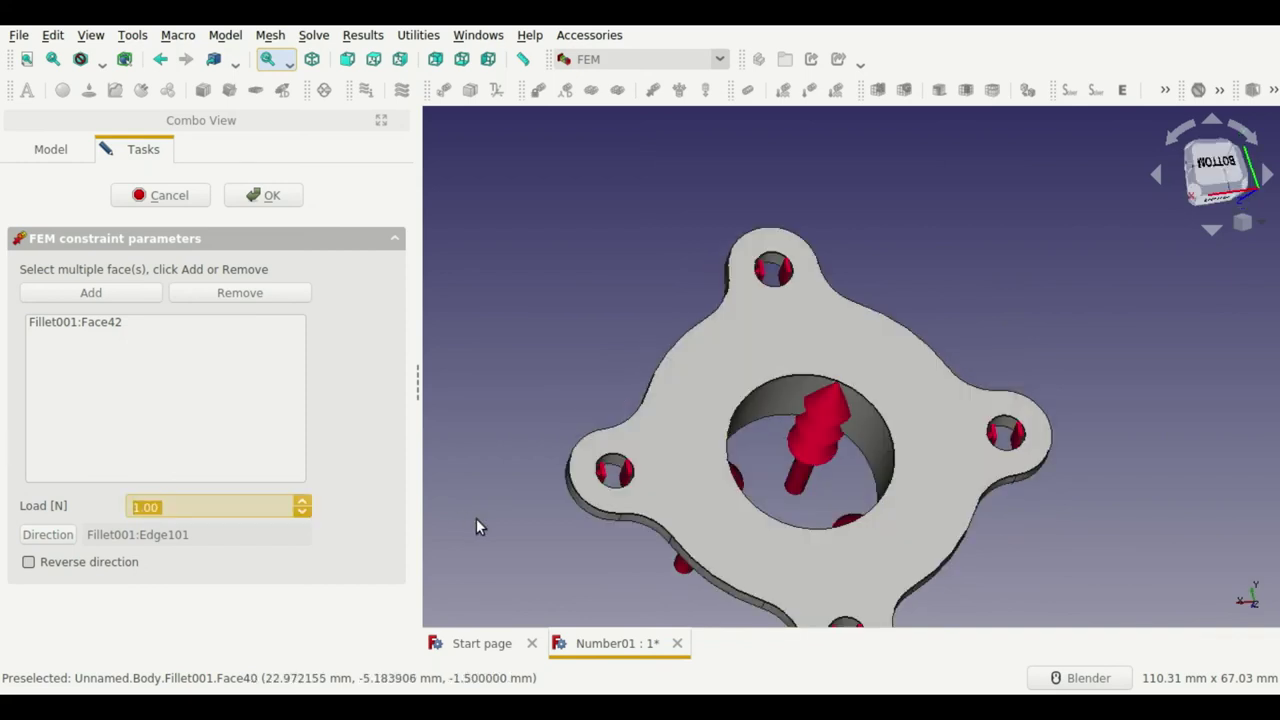
text(1500)
click(128, 562)
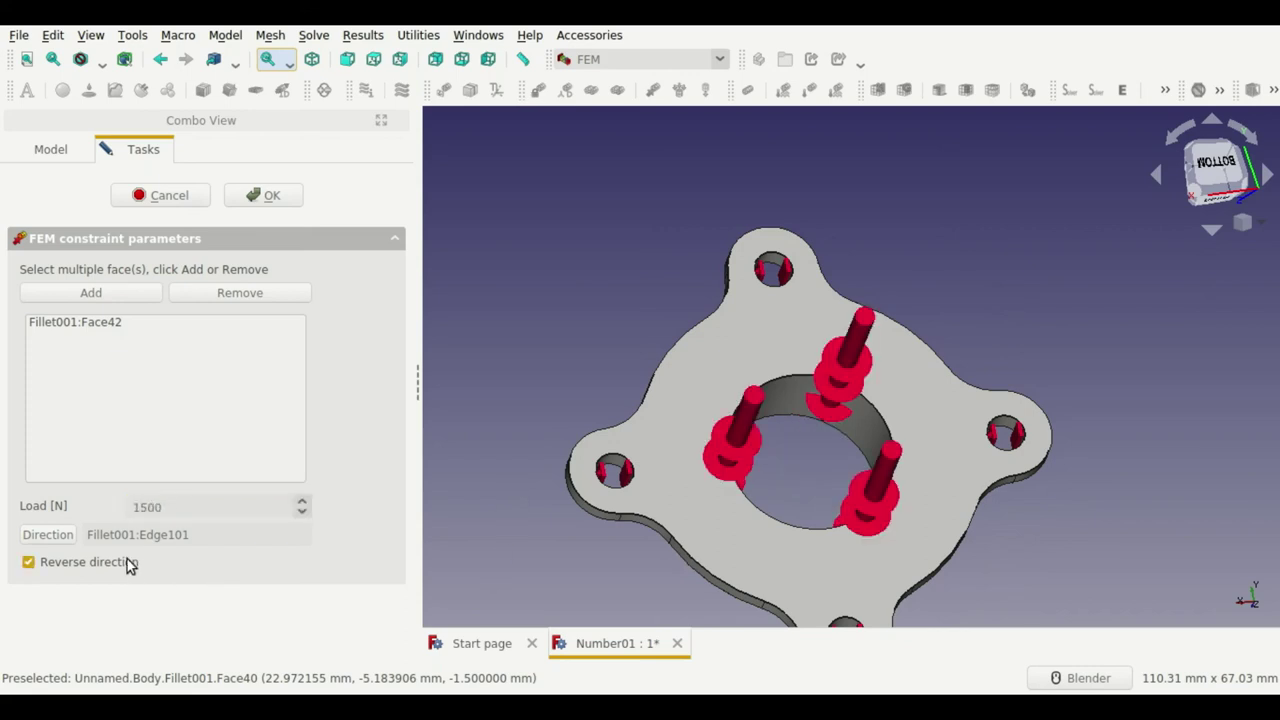
click(28, 562)
mouse_move(532, 451)
middle_down()
mouse_move(898, 434)
mouse_move(891, 306)
mouse_move(852, 167)
middle_up()
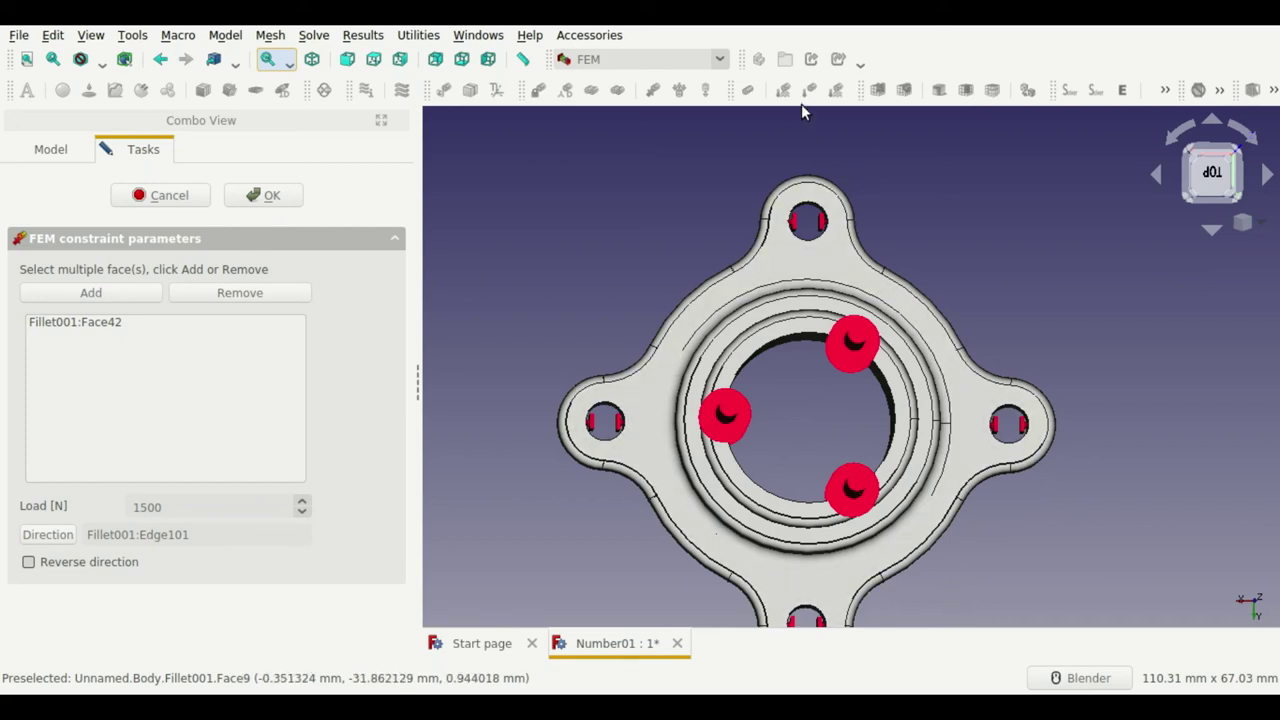
click(46, 563)
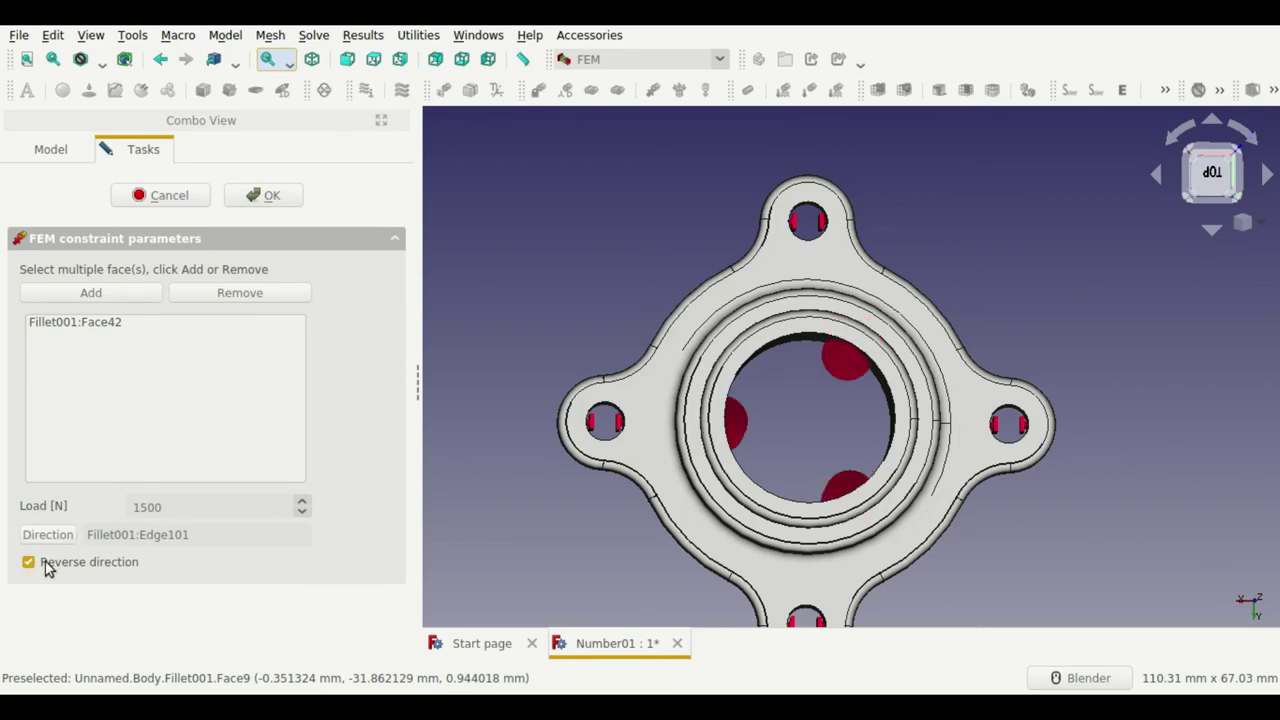
click(272, 196)
Step: Save, then generate a second-order Netgen mesh of the flange Body with 68438 nodes
middle_drag(771, 480, 785, 376)
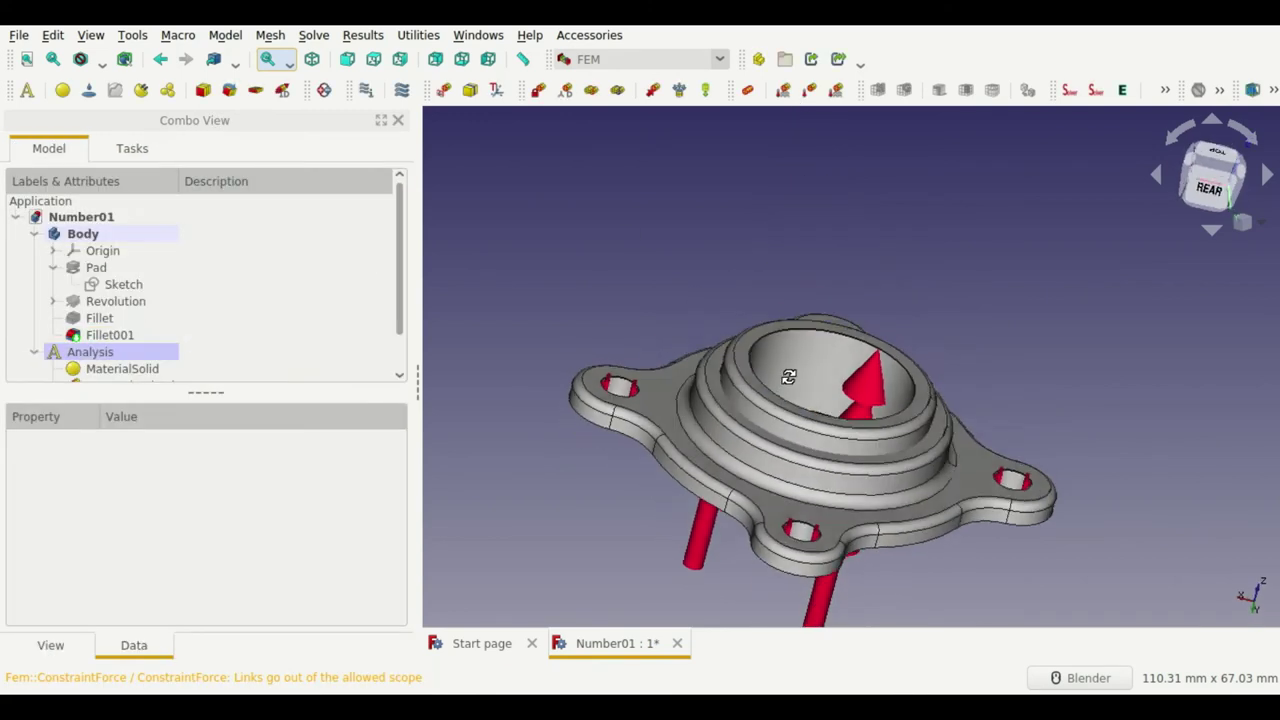
key(ctrl+s)
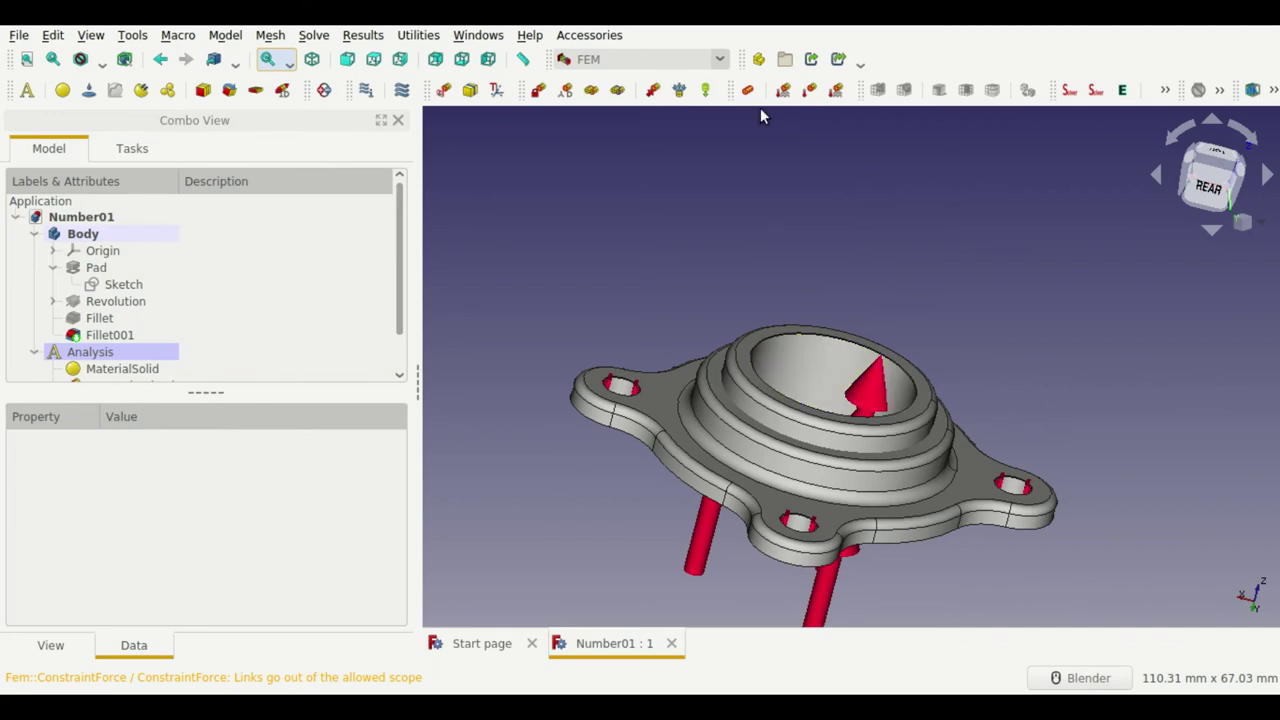
click(84, 237)
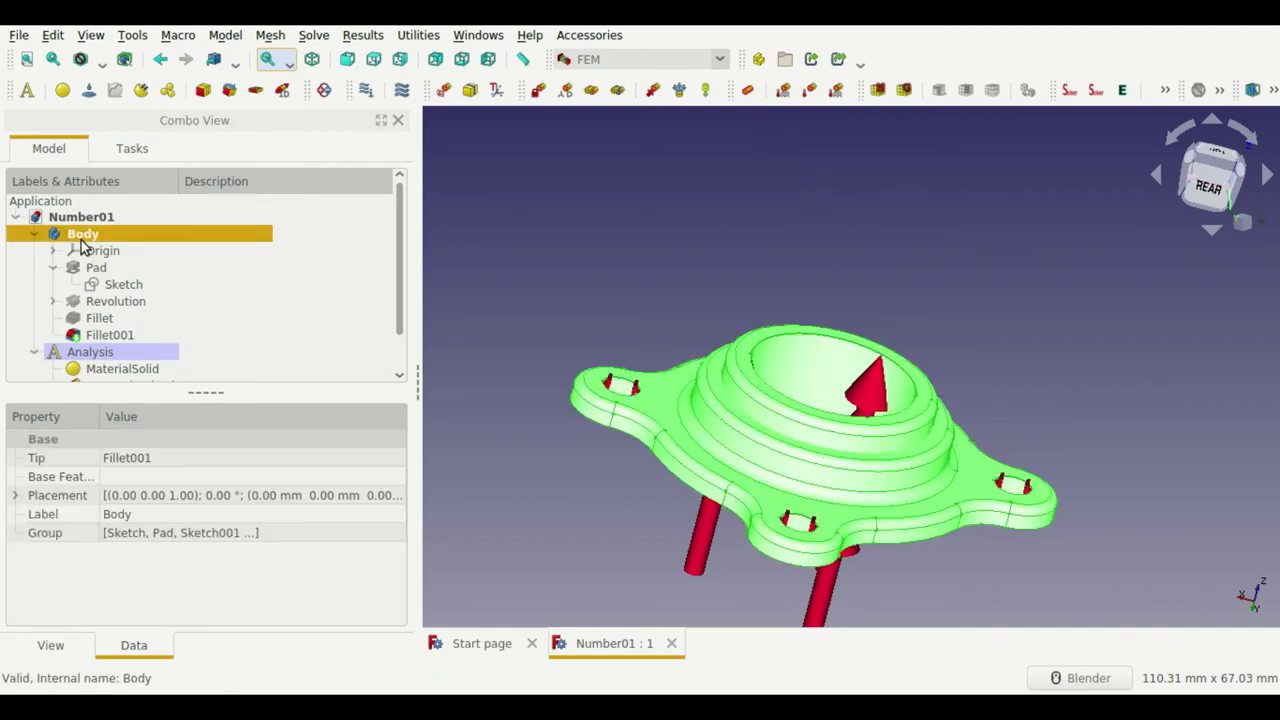
click(876, 91)
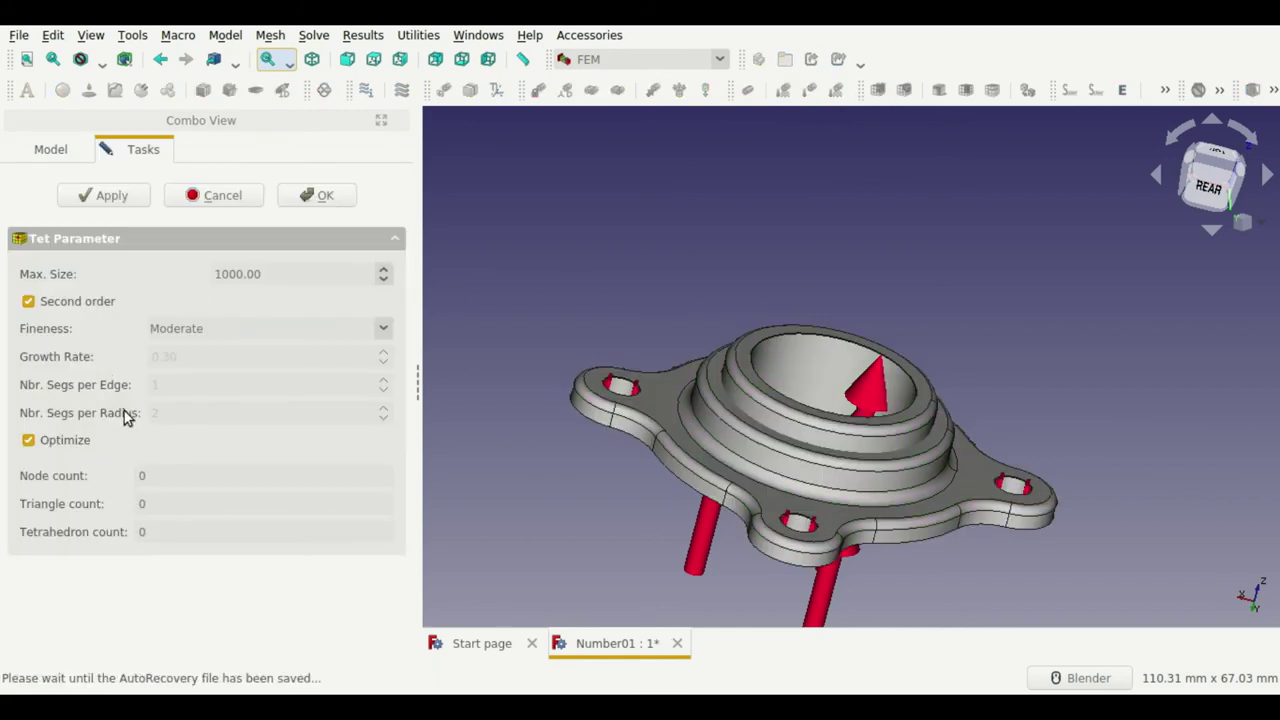
click(84, 204)
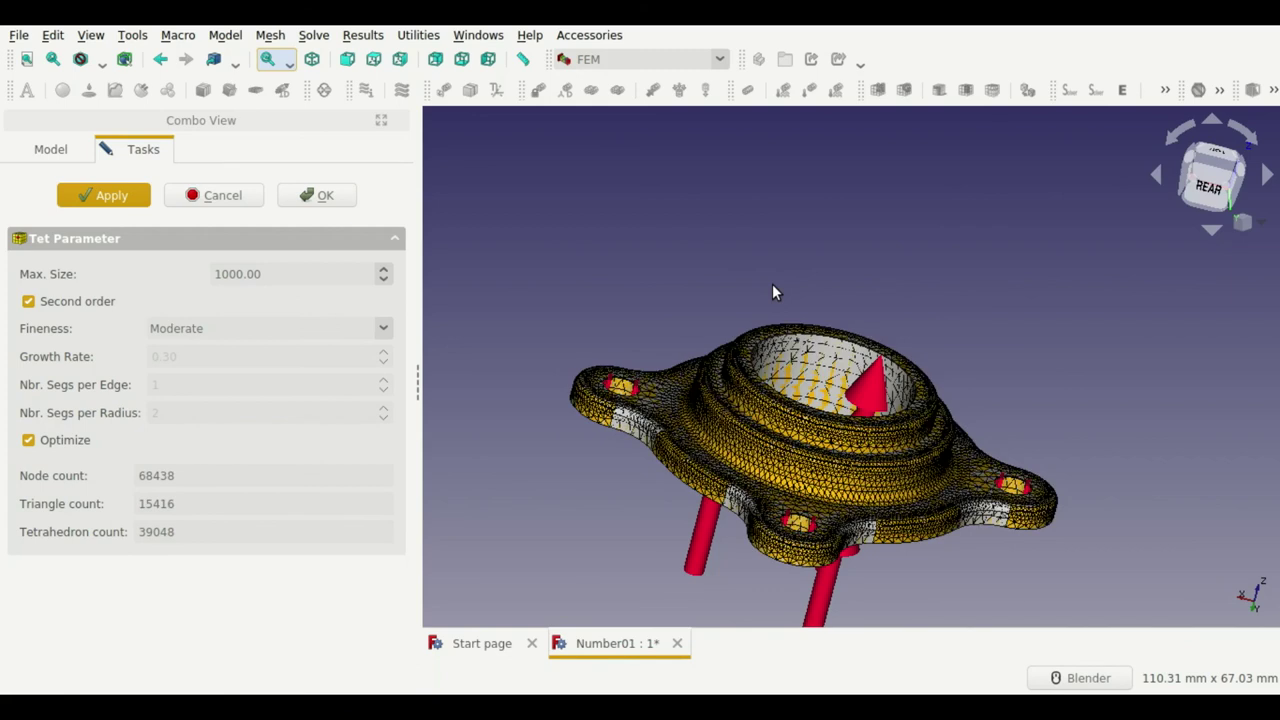
click(308, 195)
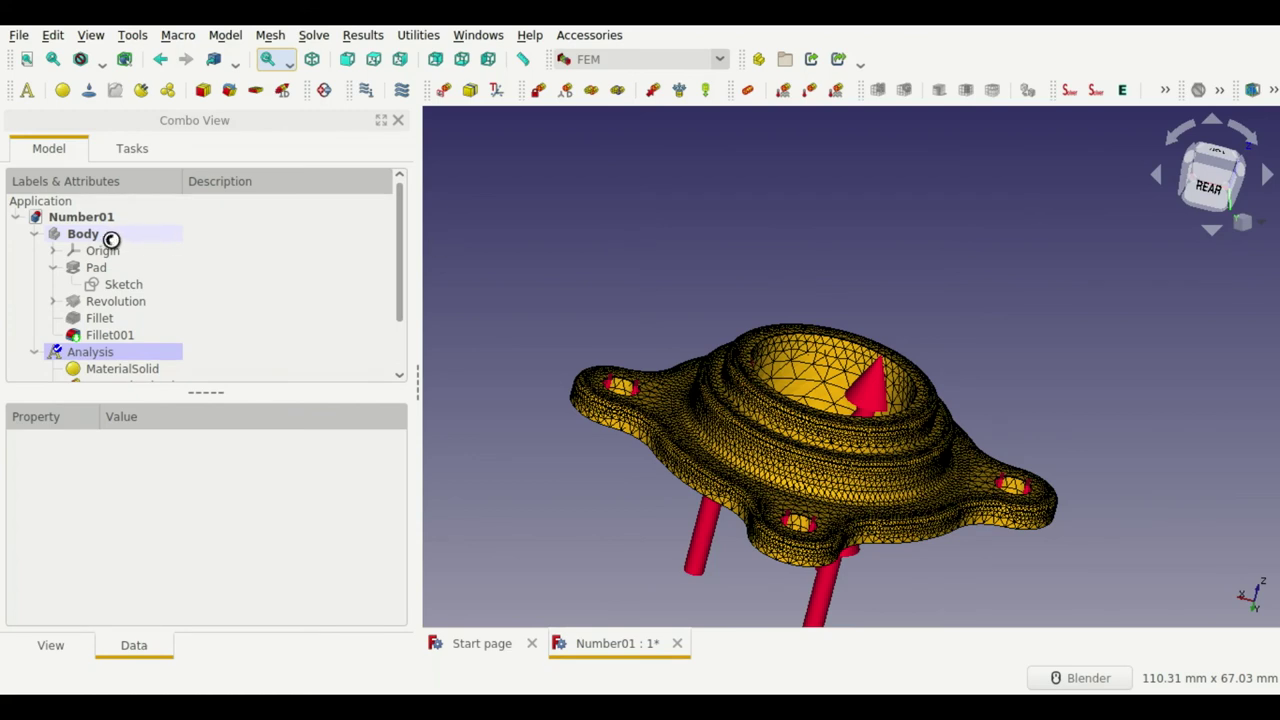
scroll(112, 362, down, 1)
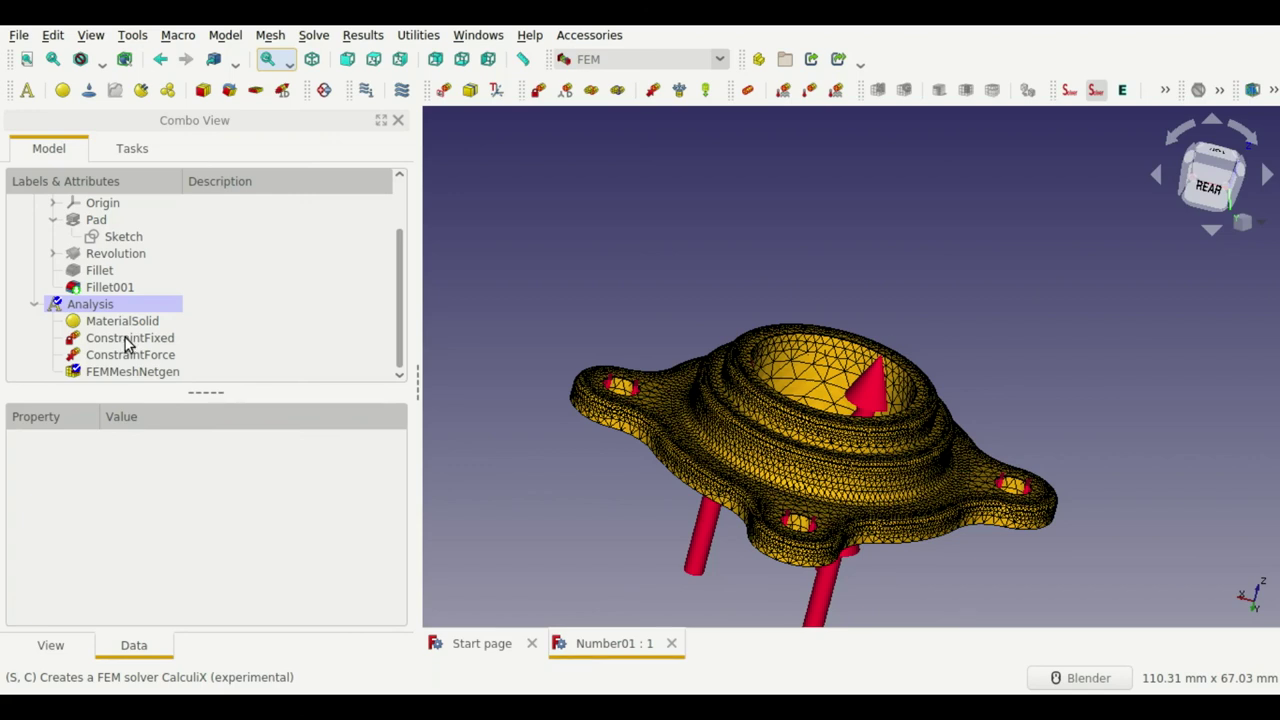
Step: Review ConstraintFixed, then select SolverCalculix to check its static analysis settings
click(127, 340)
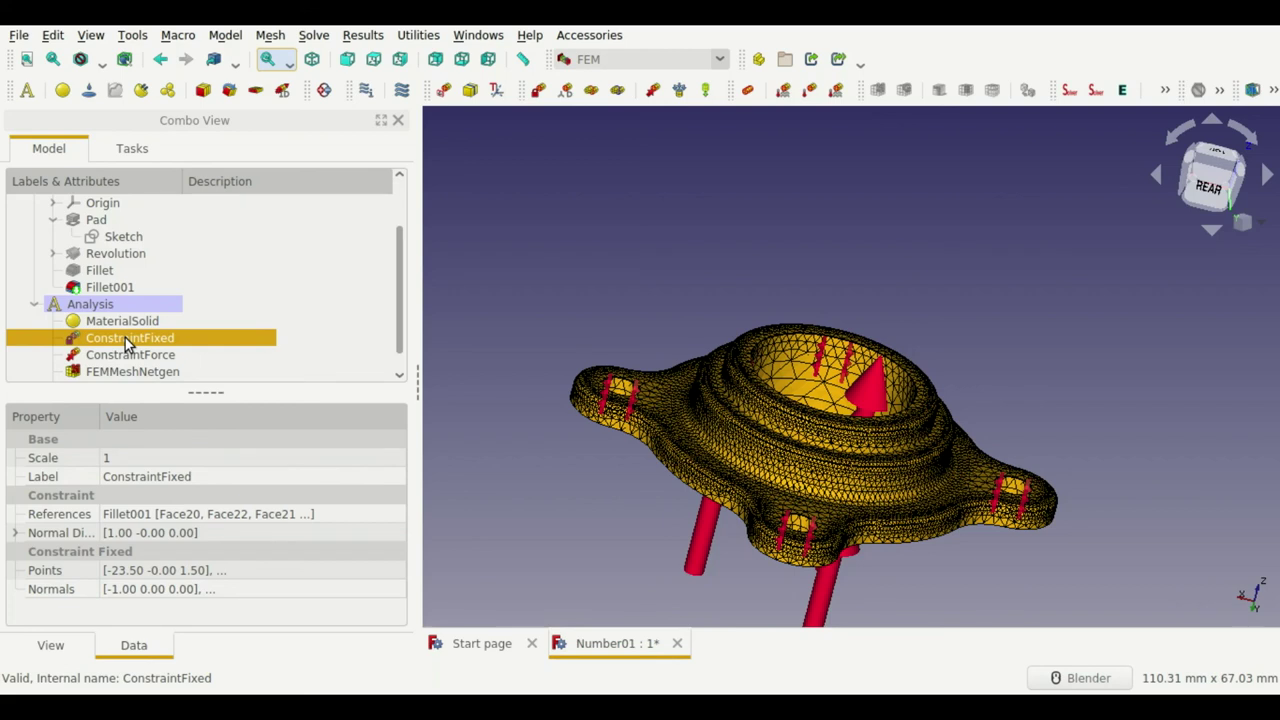
scroll(127, 343, down, 1)
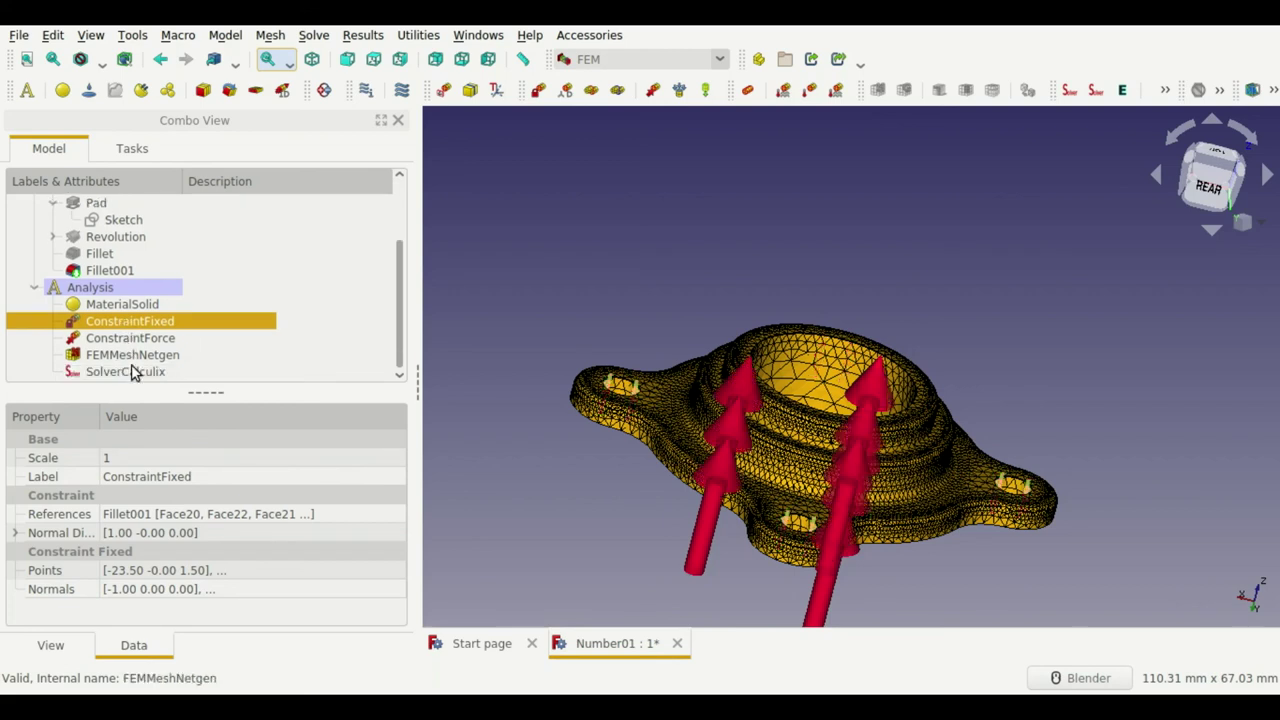
click(135, 372)
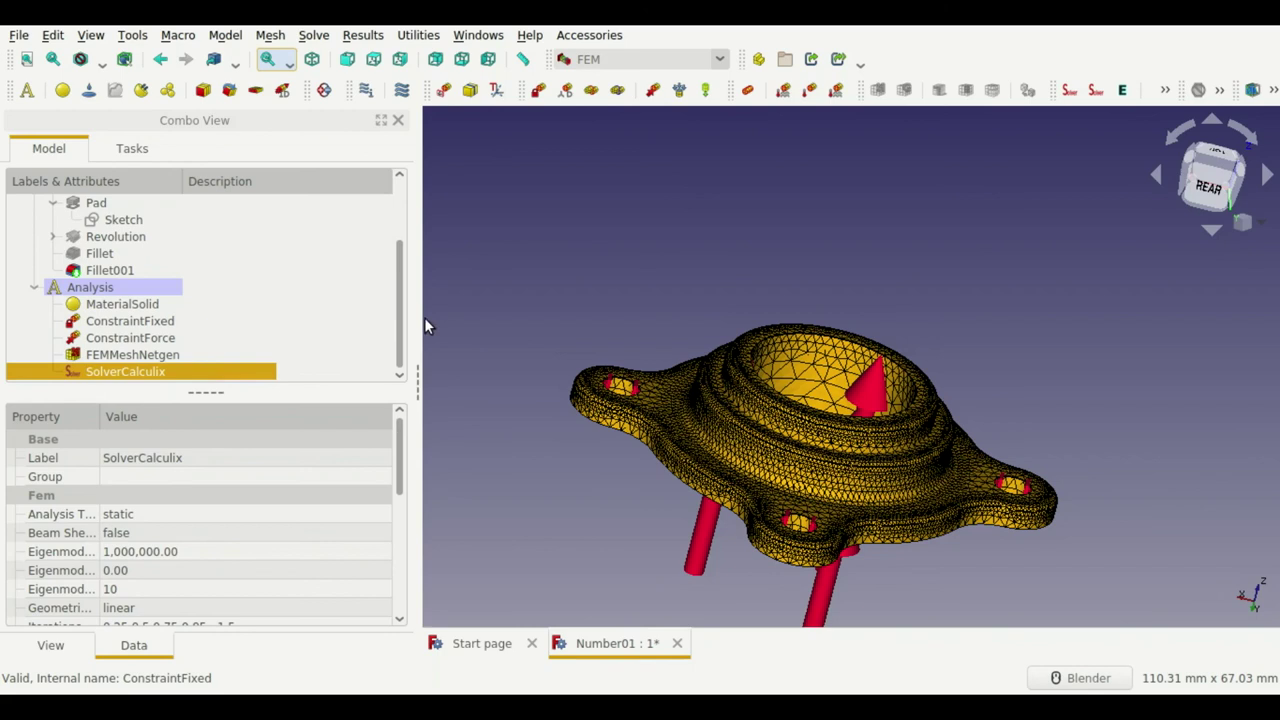
Step: Open Solver Control for SolverCalculix, write the input files, and run CalculiX
double_click(182, 375)
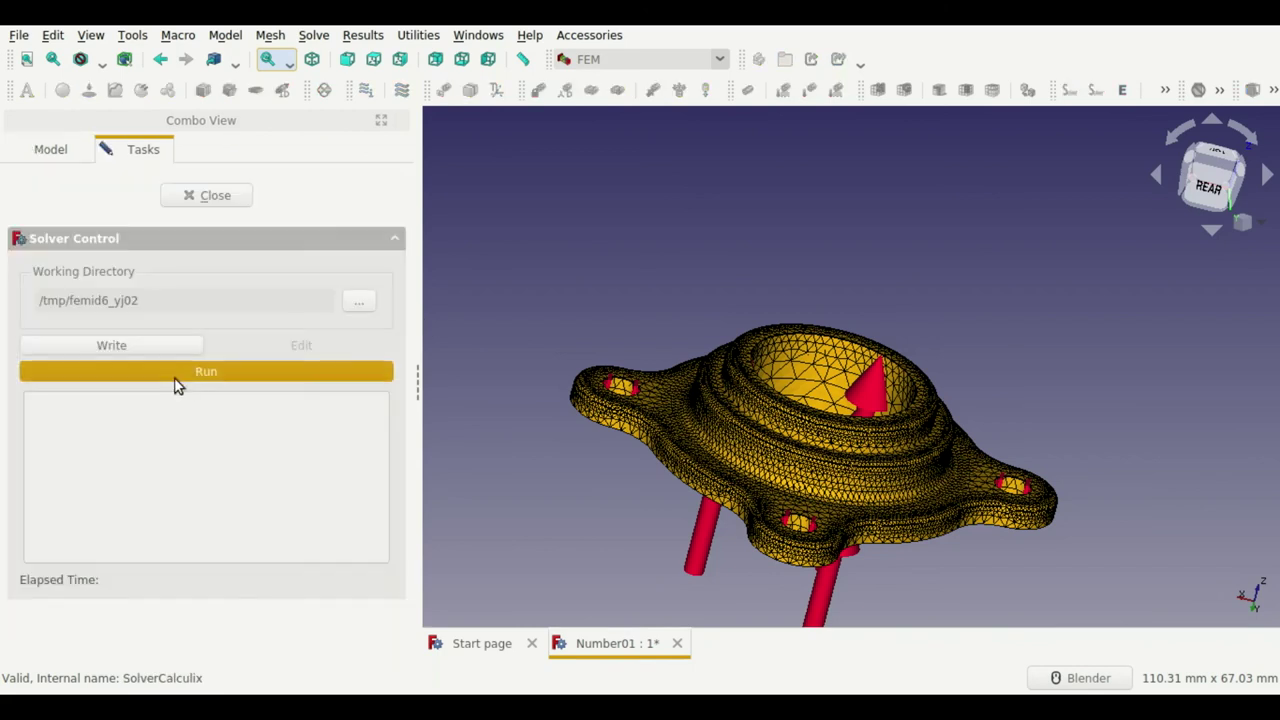
click(132, 351)
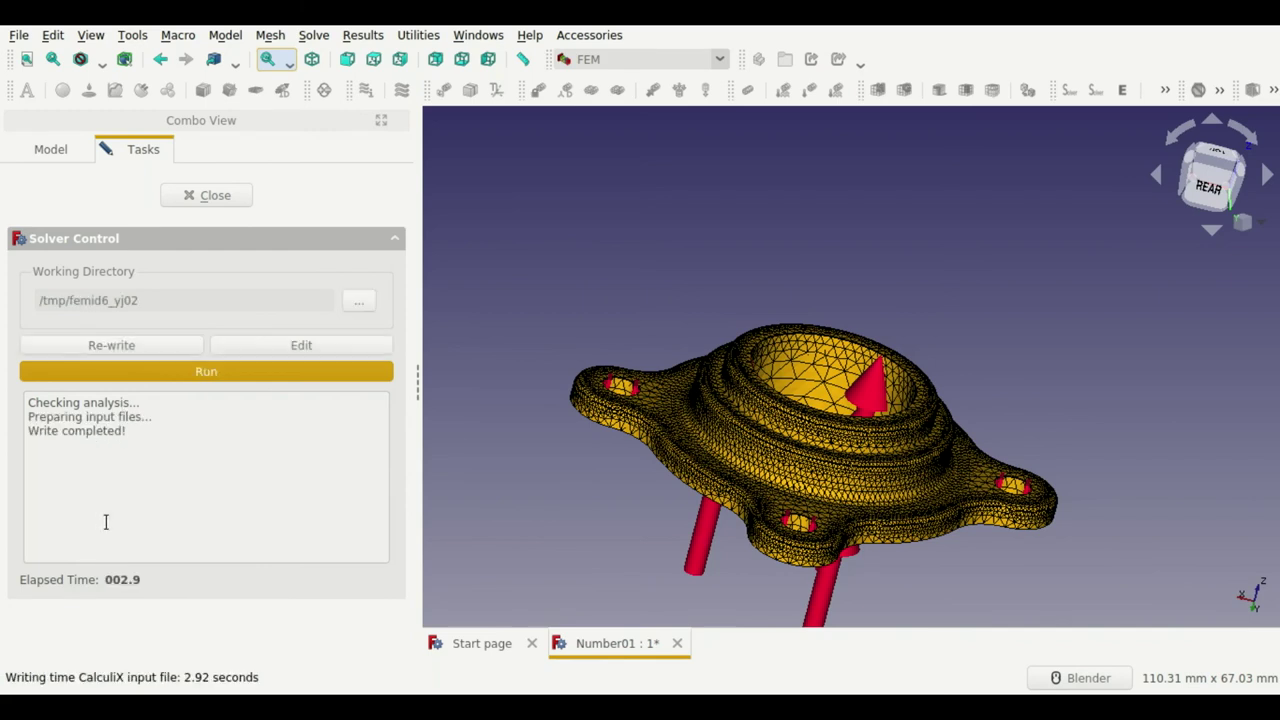
click(319, 373)
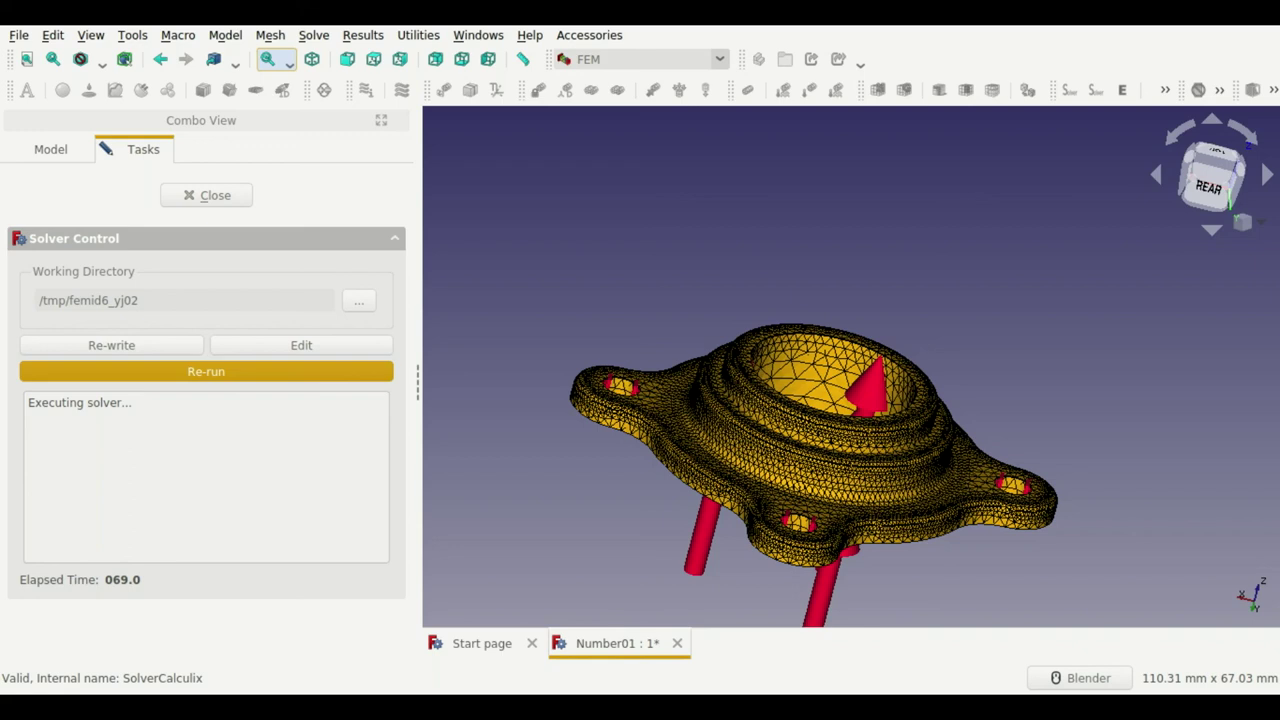
Step: Close the solver control and expand CalculiX_static_Results to select its ResultMesh
click(233, 200)
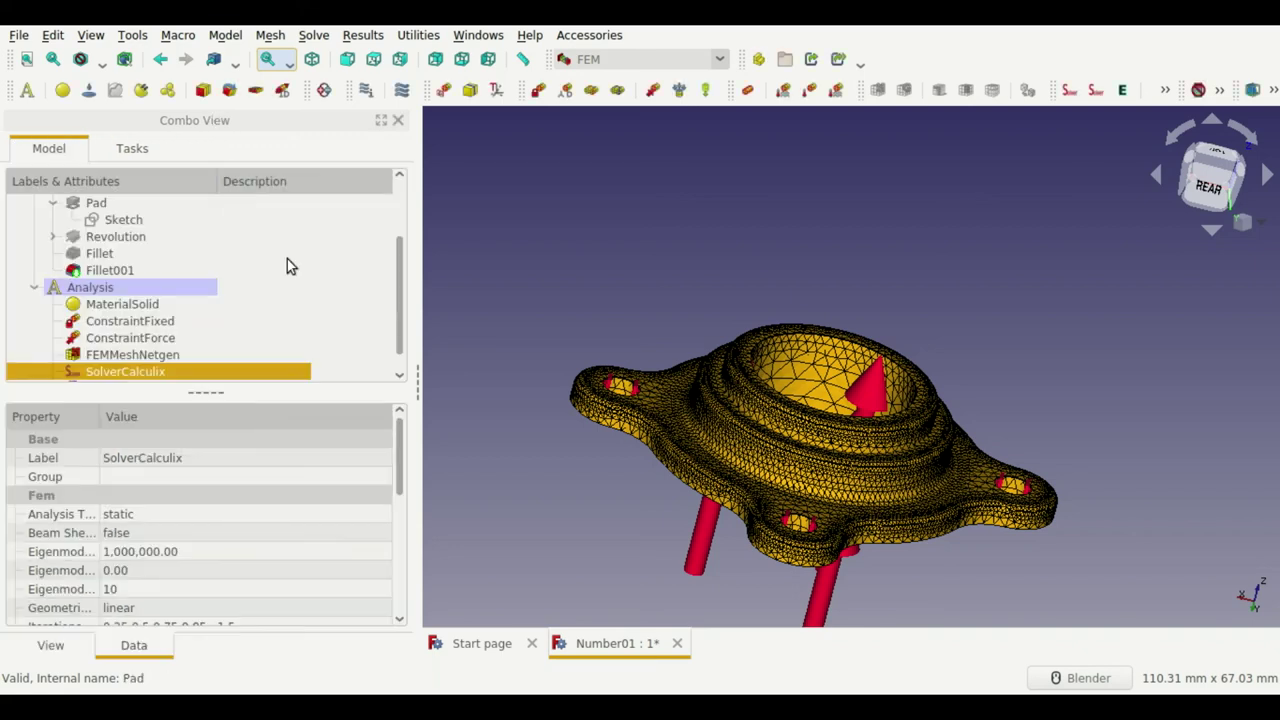
click(107, 376)
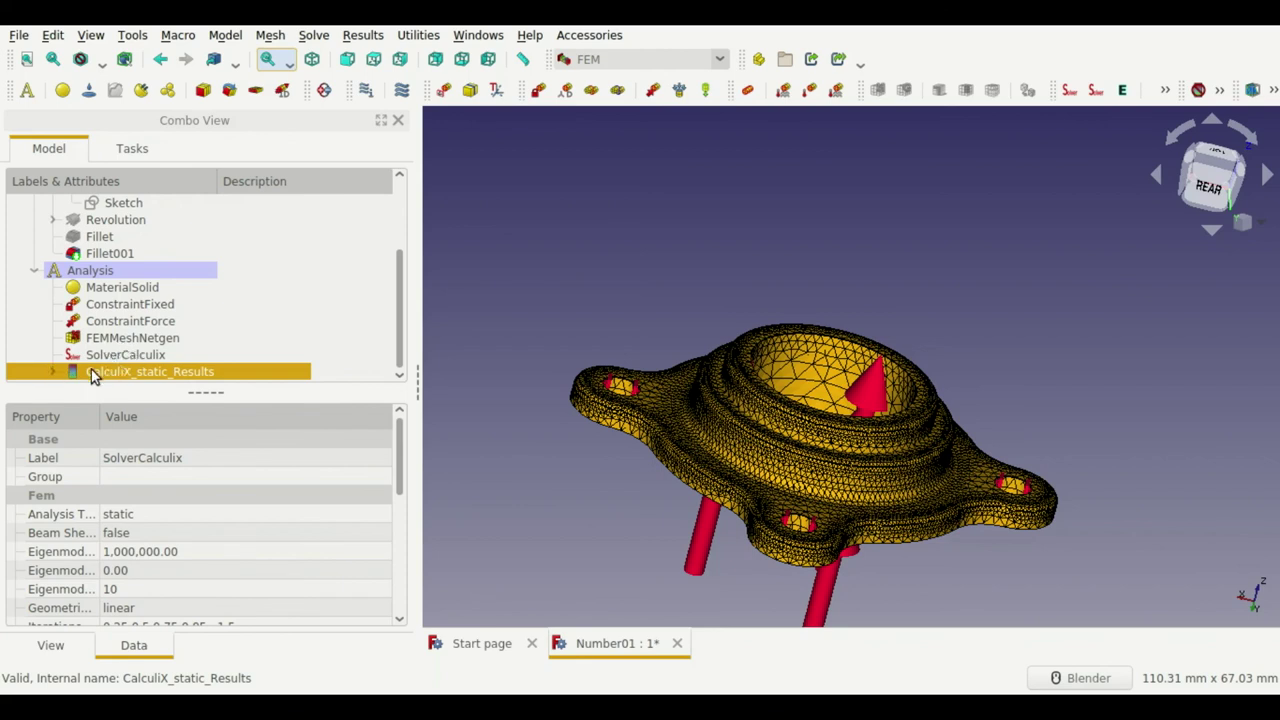
click(53, 371)
click(136, 370)
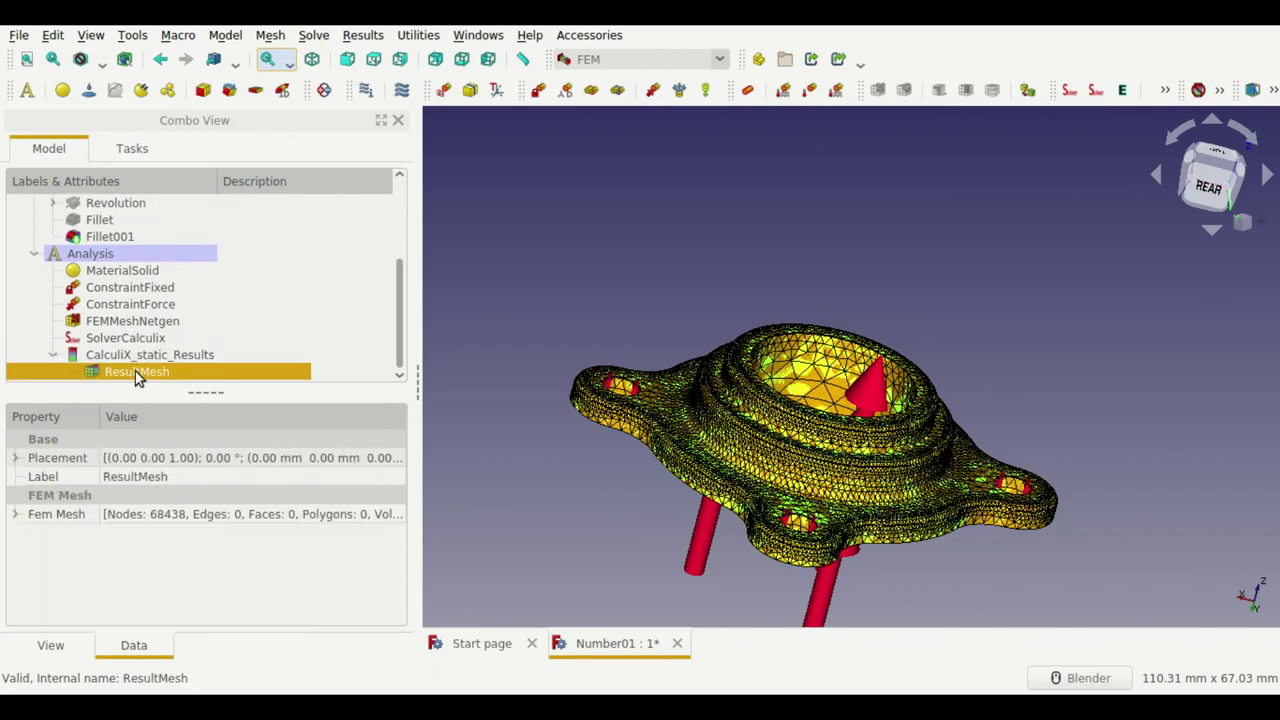
scroll(40, 290, up, 2)
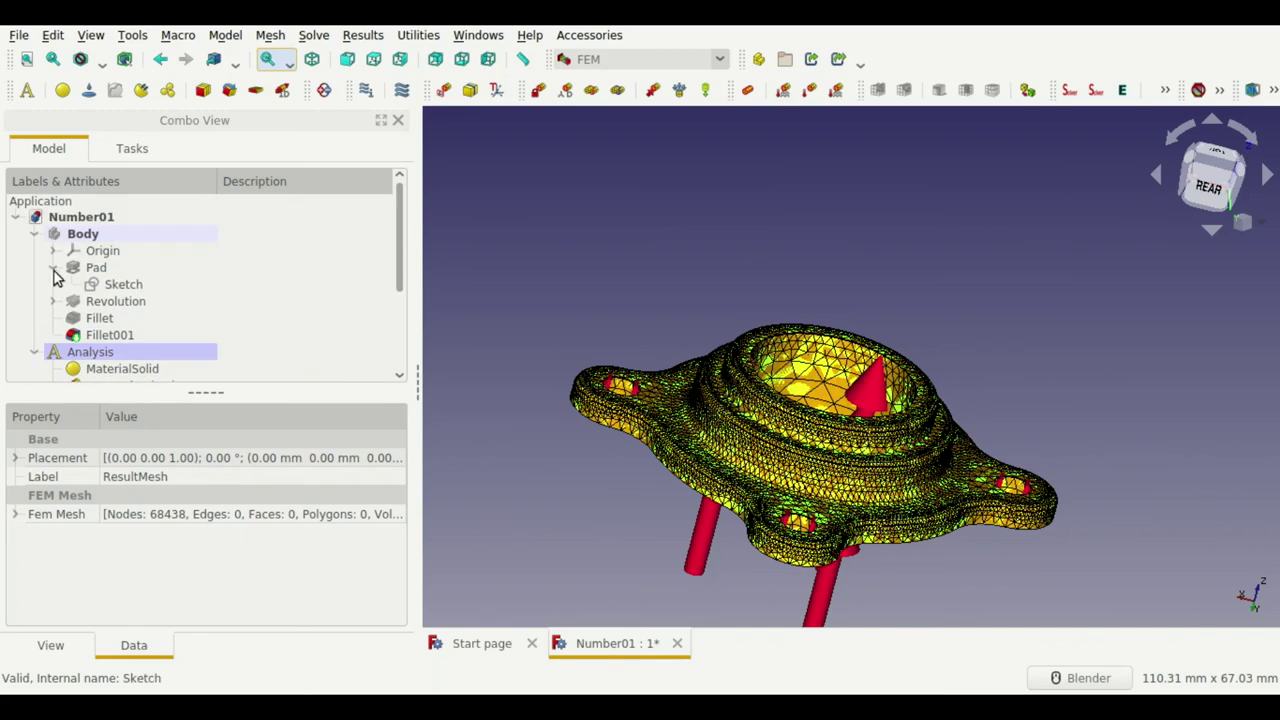
Step: Select Body, Analysis and ResultMesh, switch to Top view, then select CalculiX_static_Results
click(80, 236)
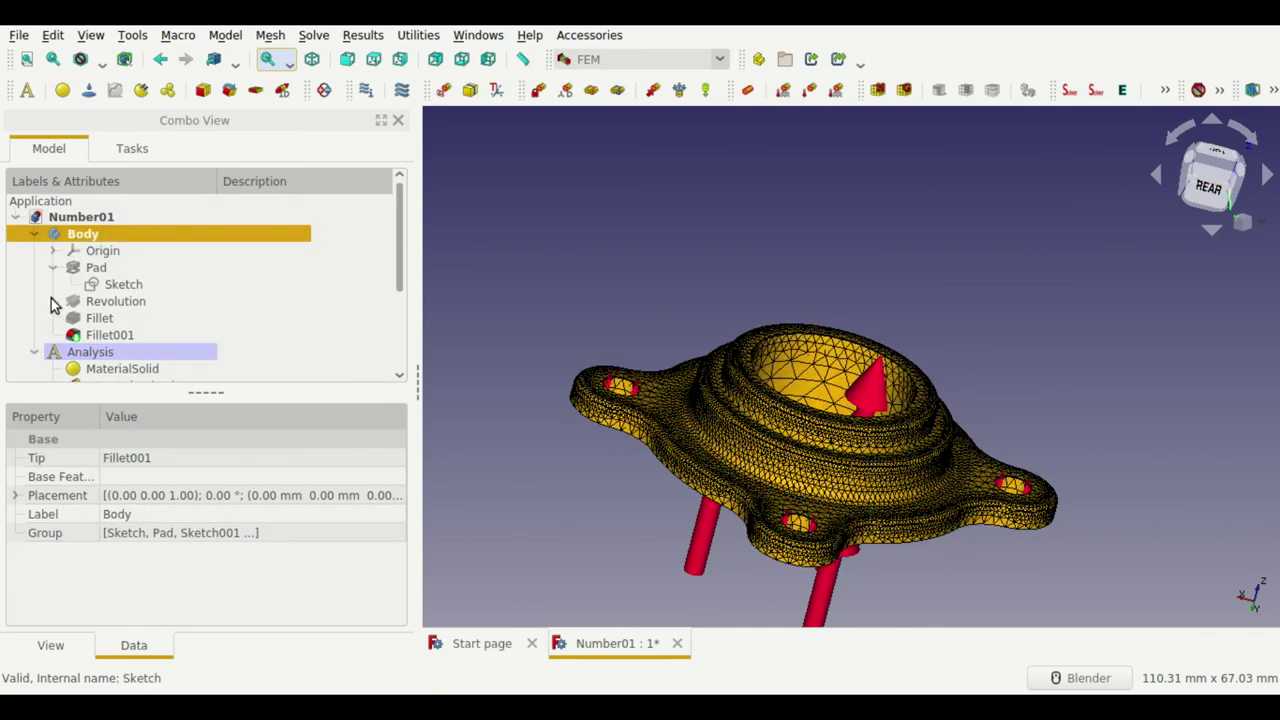
scroll(55, 295, down, 2)
click(97, 253)
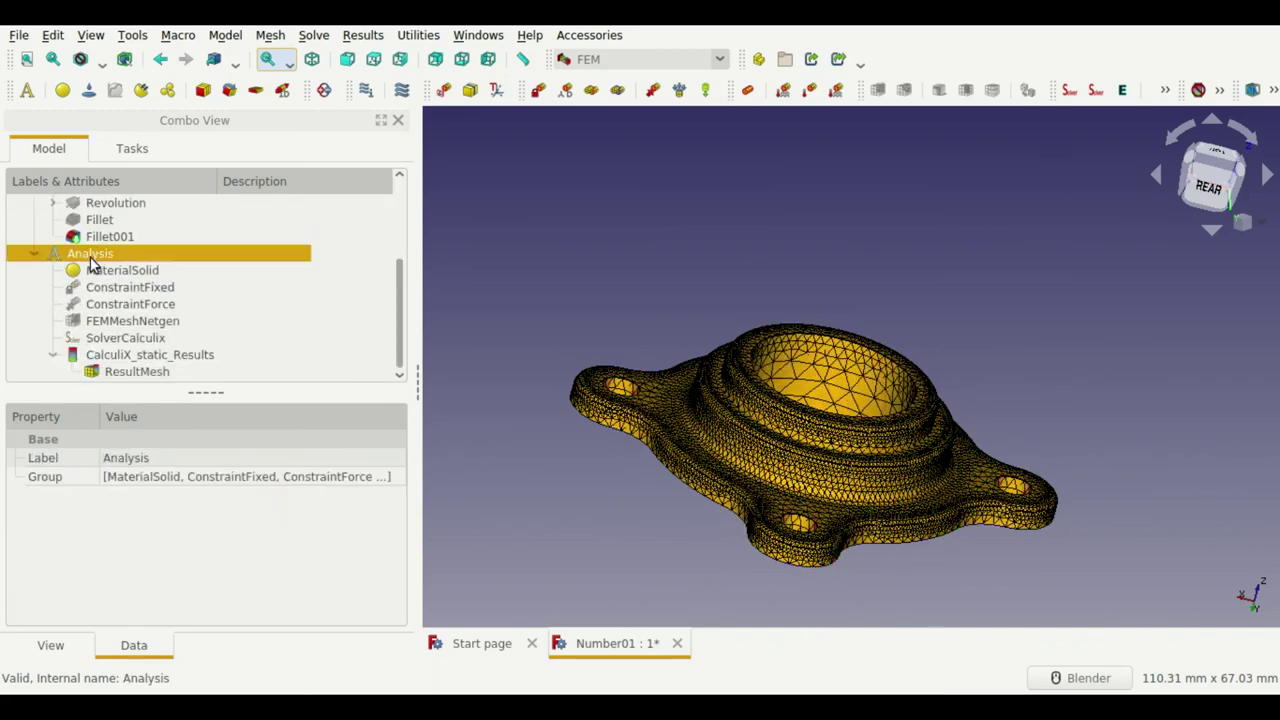
click(102, 372)
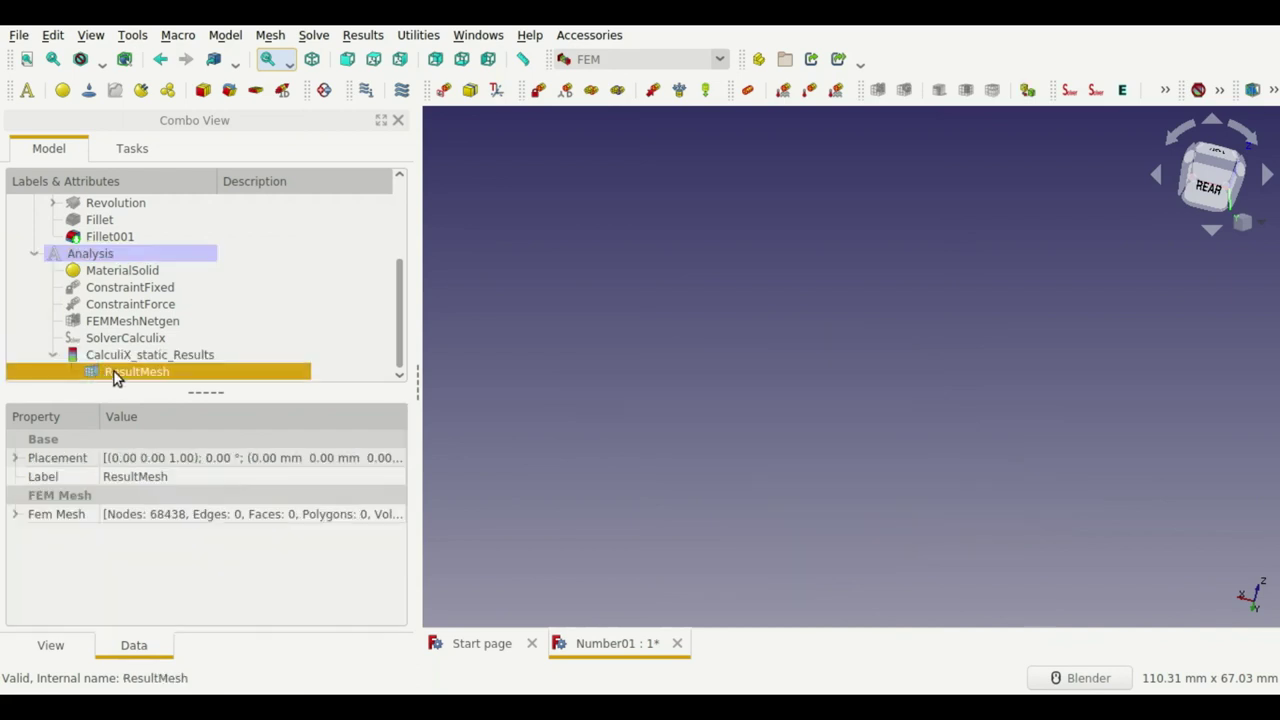
click(741, 260)
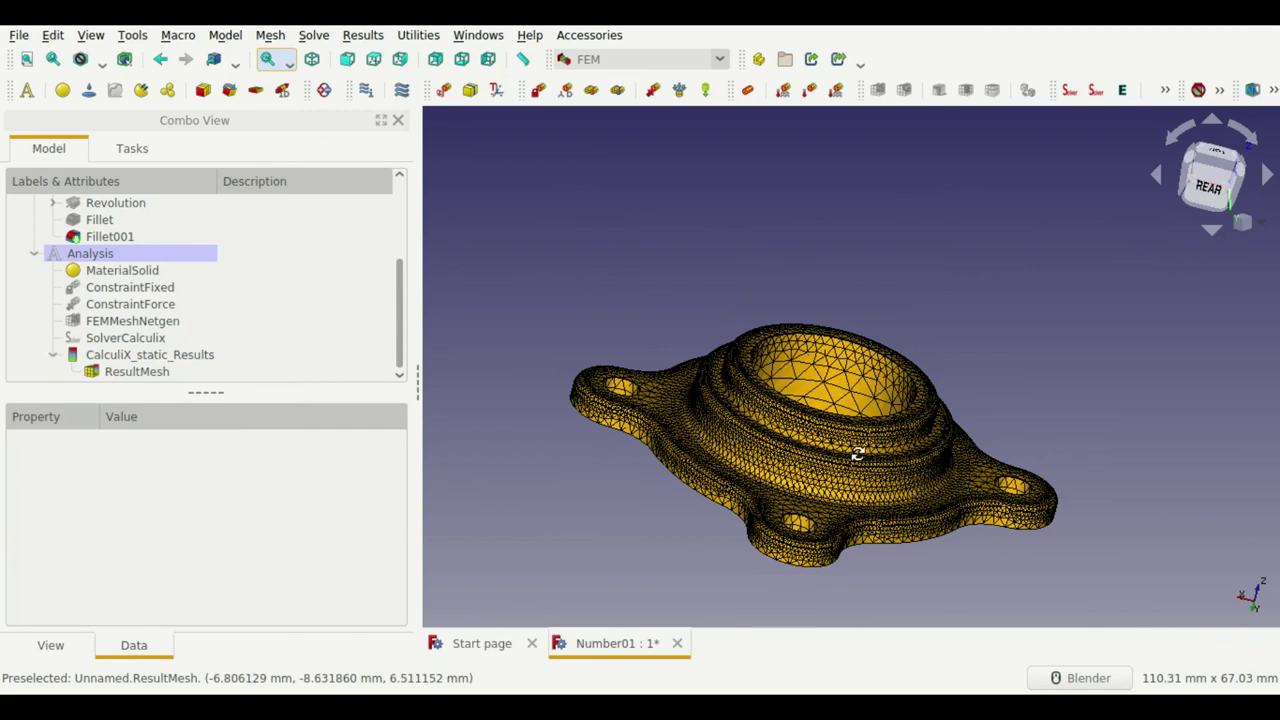
key(2)
click(181, 371)
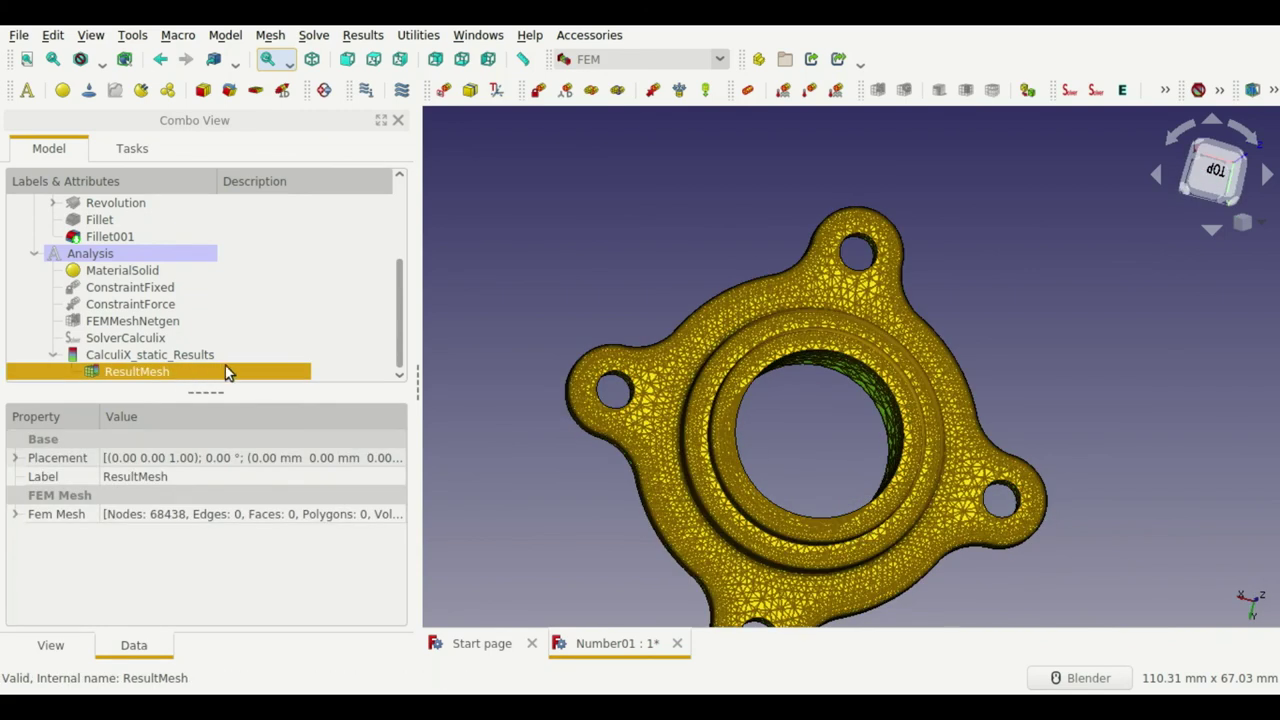
click(185, 355)
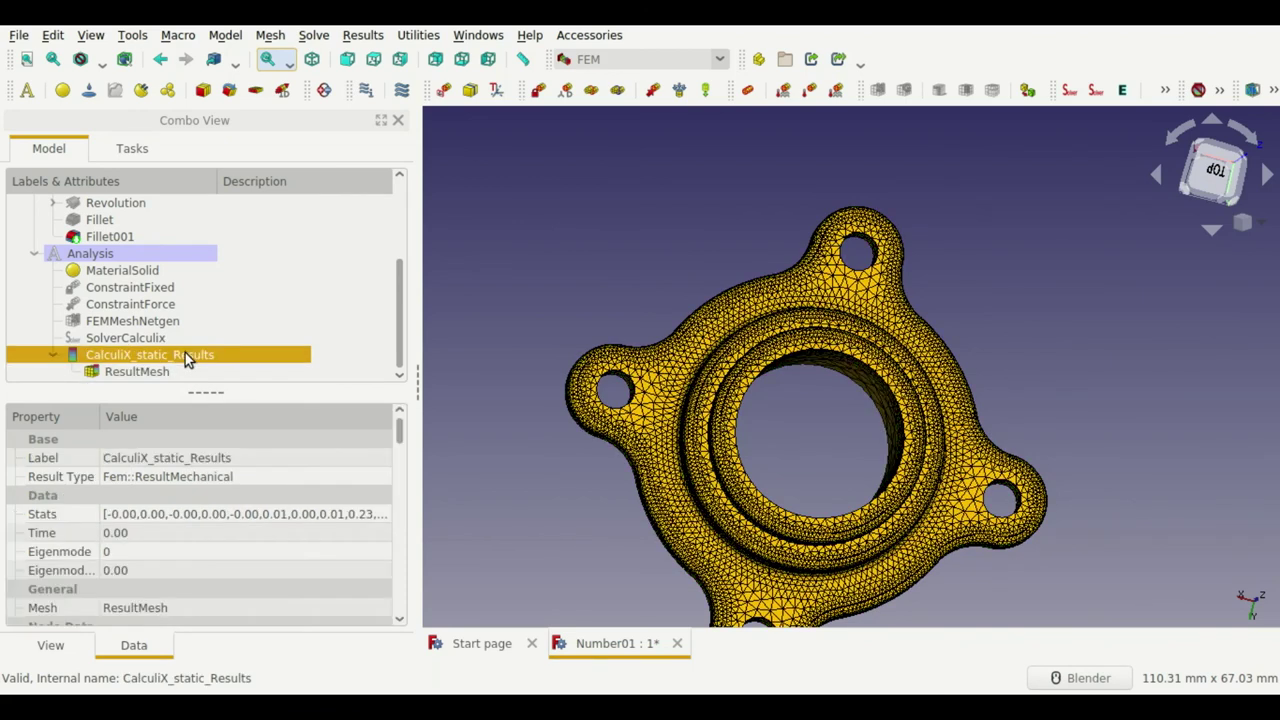
Step: Colour the result mesh by Displacement X (-1.17 to 1.18 µm) and toggle its visibility
double_click(185, 354)
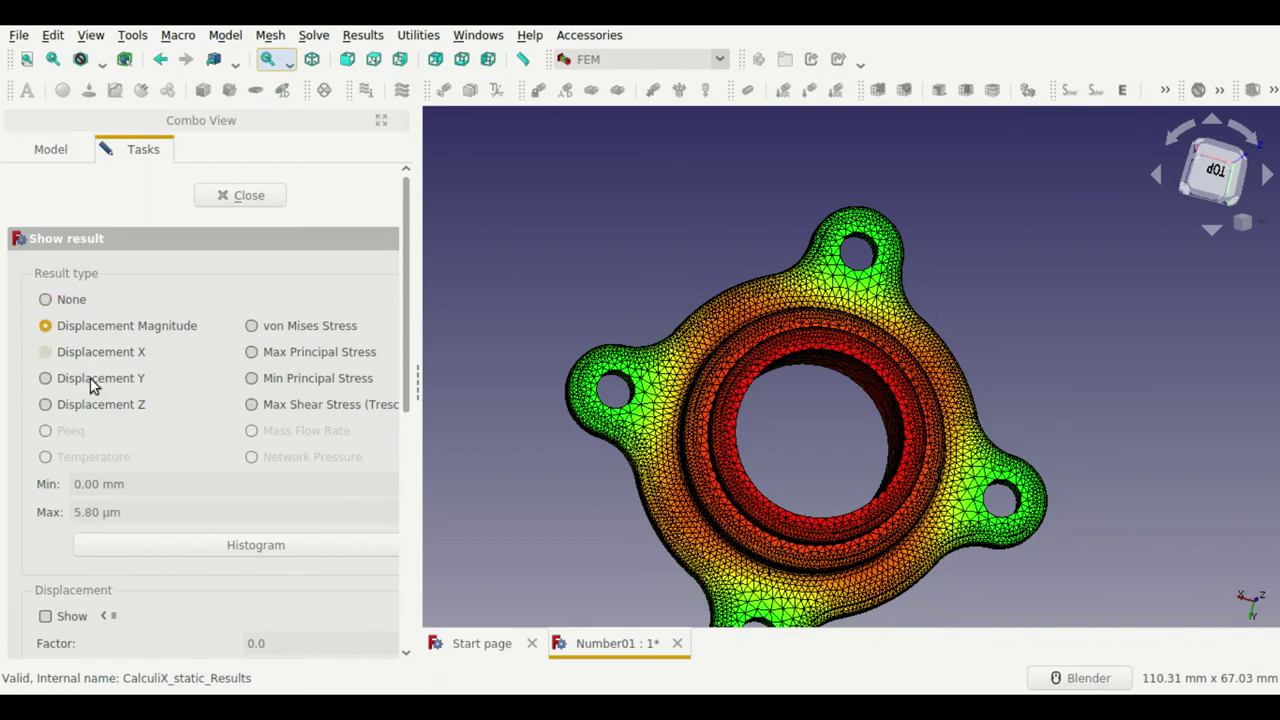
click(60, 151)
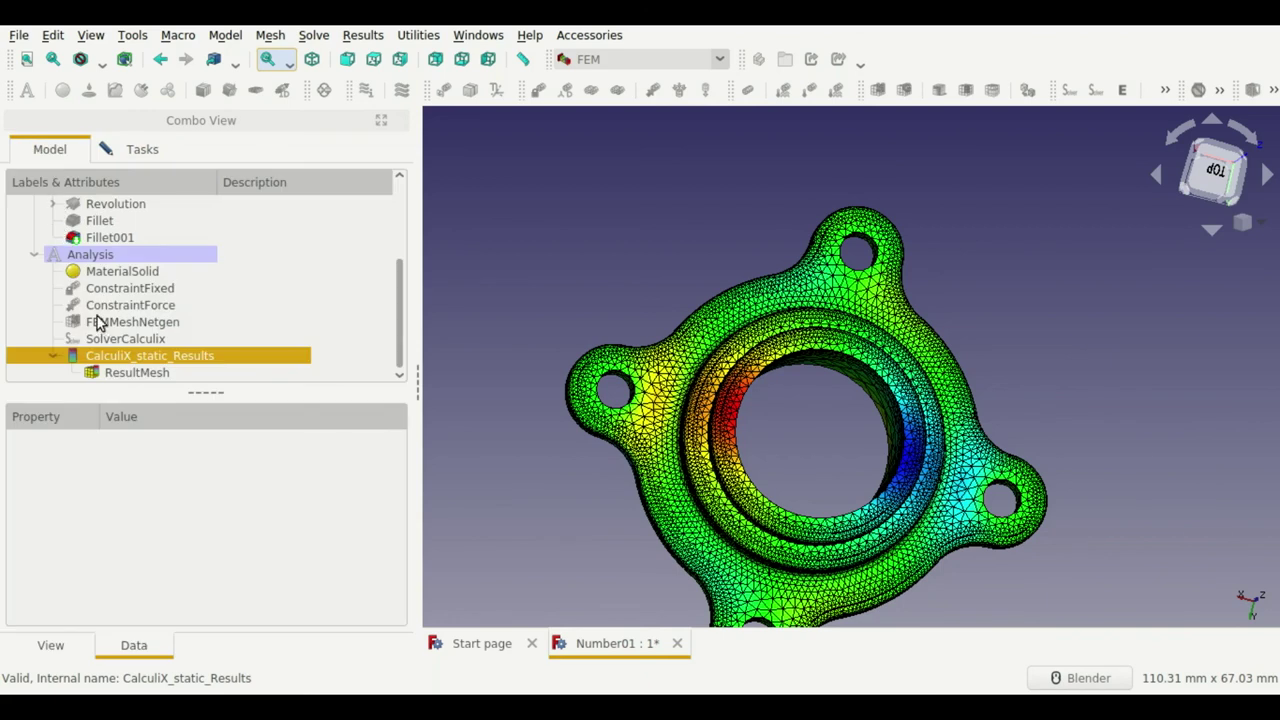
click(145, 152)
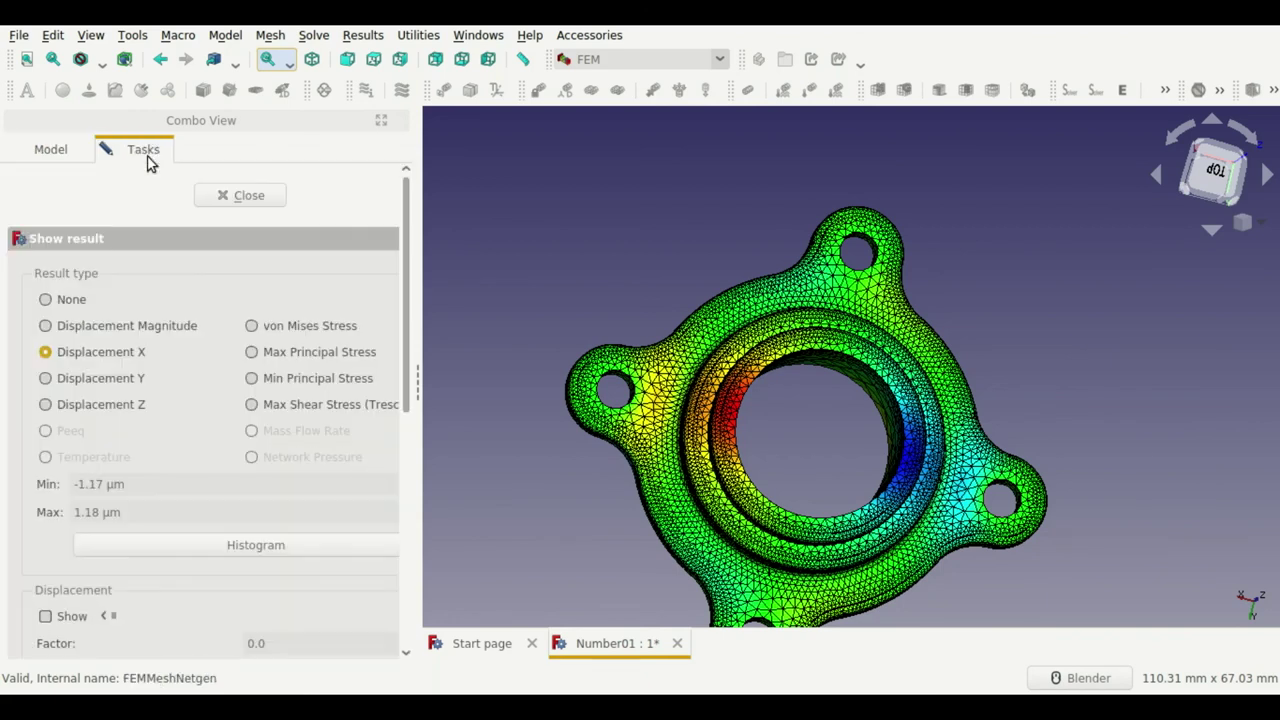
click(215, 200)
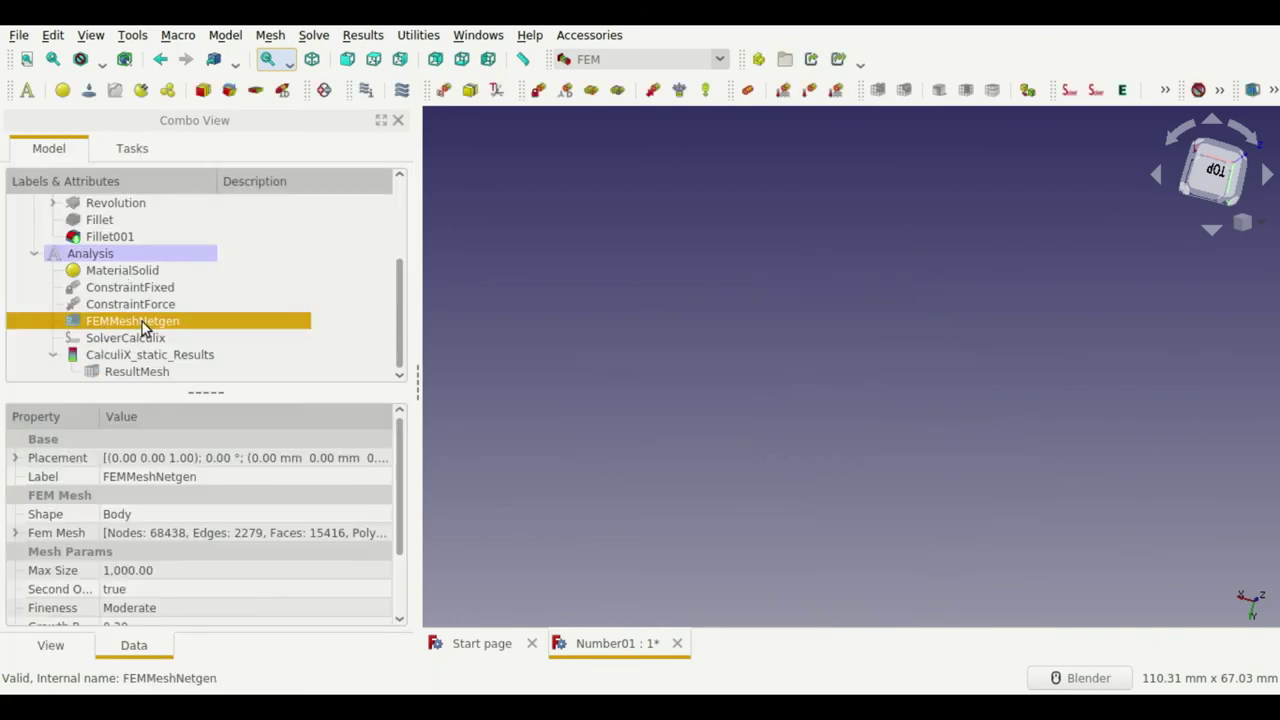
key(space)
key(space)
click(131, 369)
key(space)
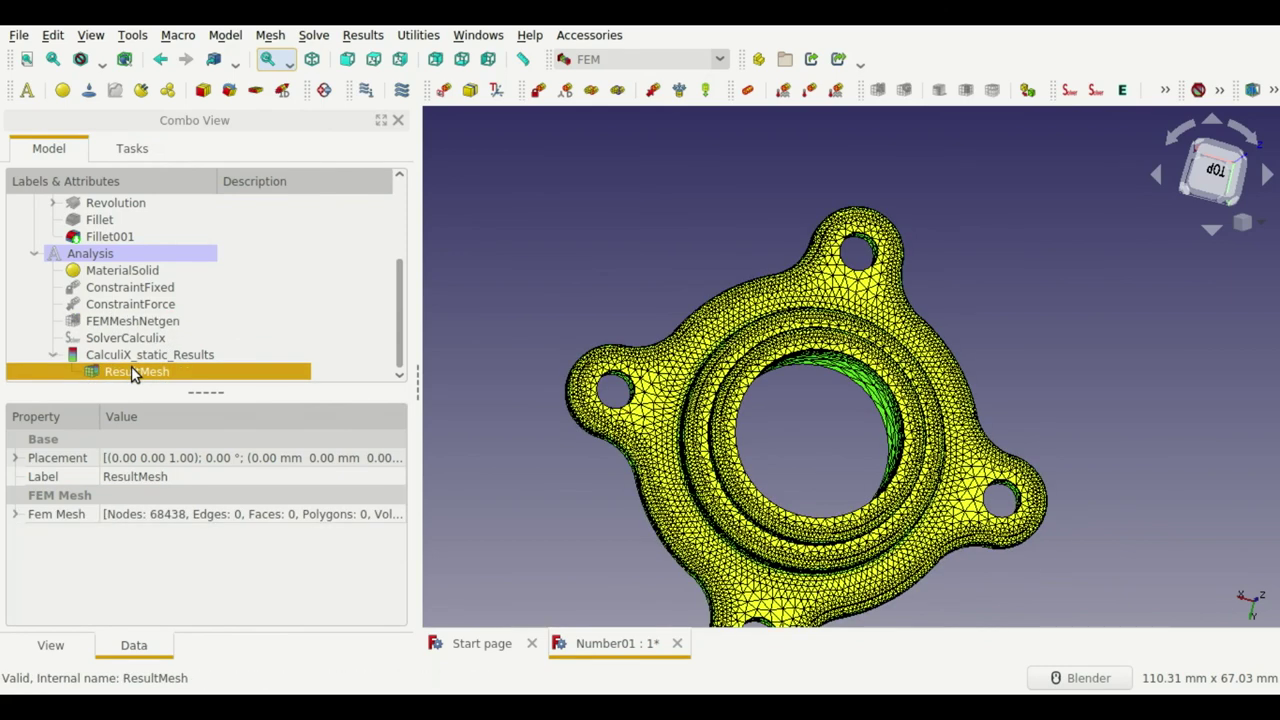
click(131, 357)
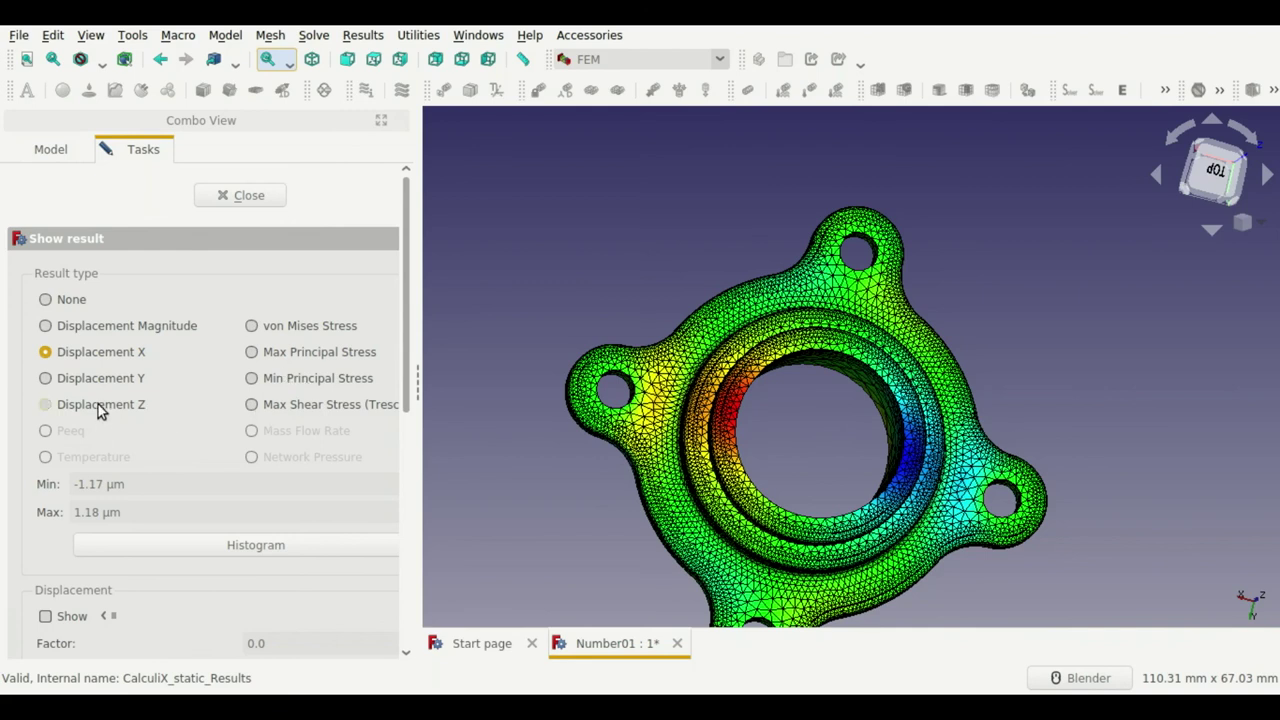
Step: Colour the flange by Displacement Z and show its exaggerated deformation from a tilted rear view
click(98, 404)
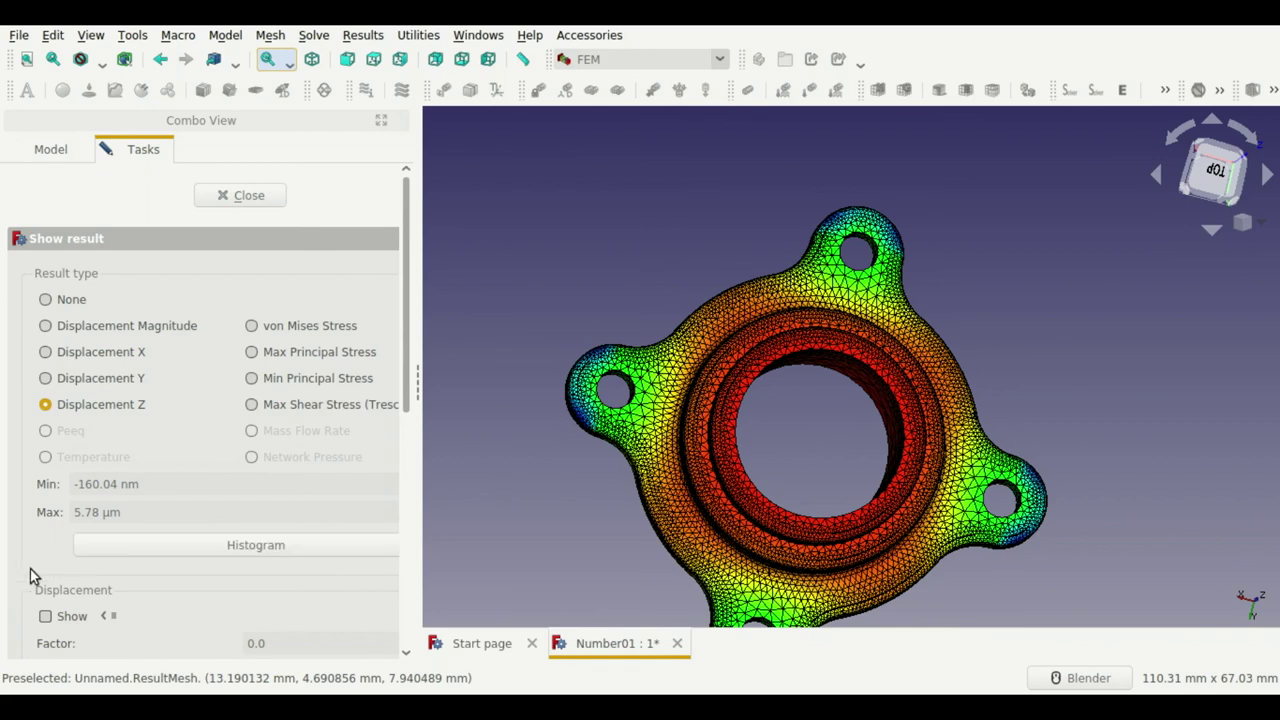
scroll(30, 569, down, 3)
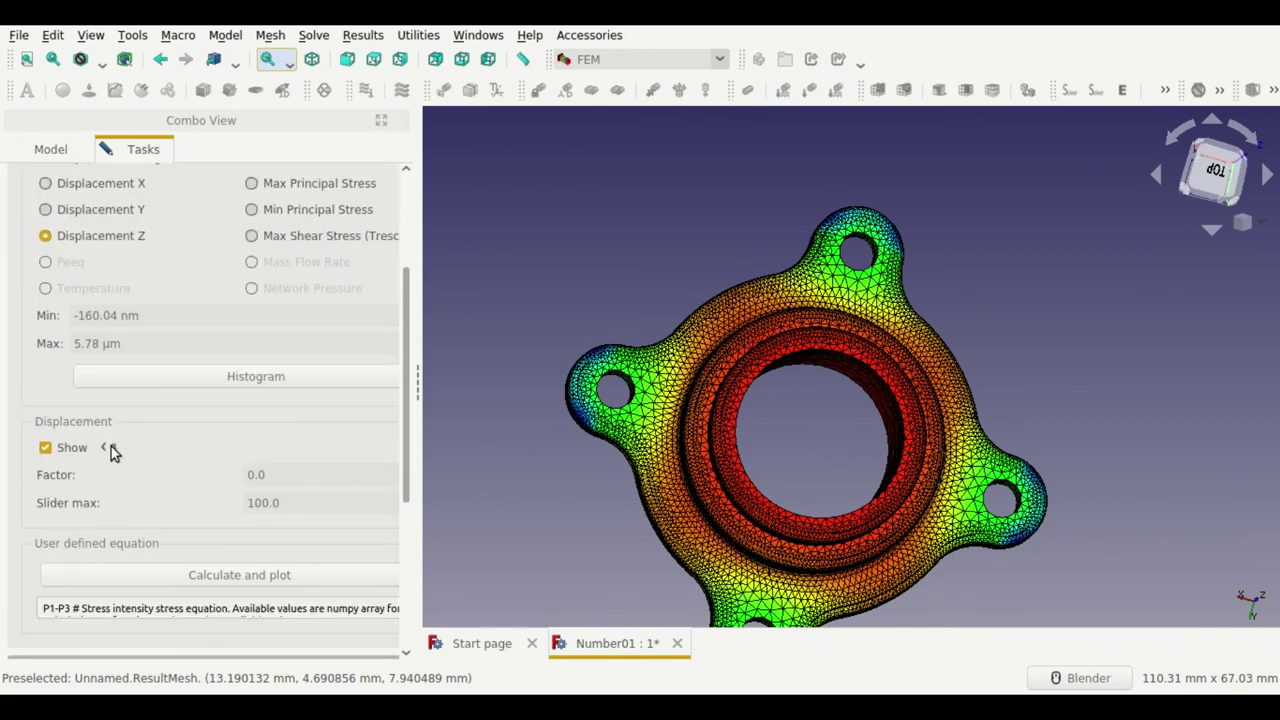
mouse_move(111, 446)
mouse_down()
mouse_move(320, 448)
mouse_move(123, 451)
mouse_move(292, 458)
mouse_up()
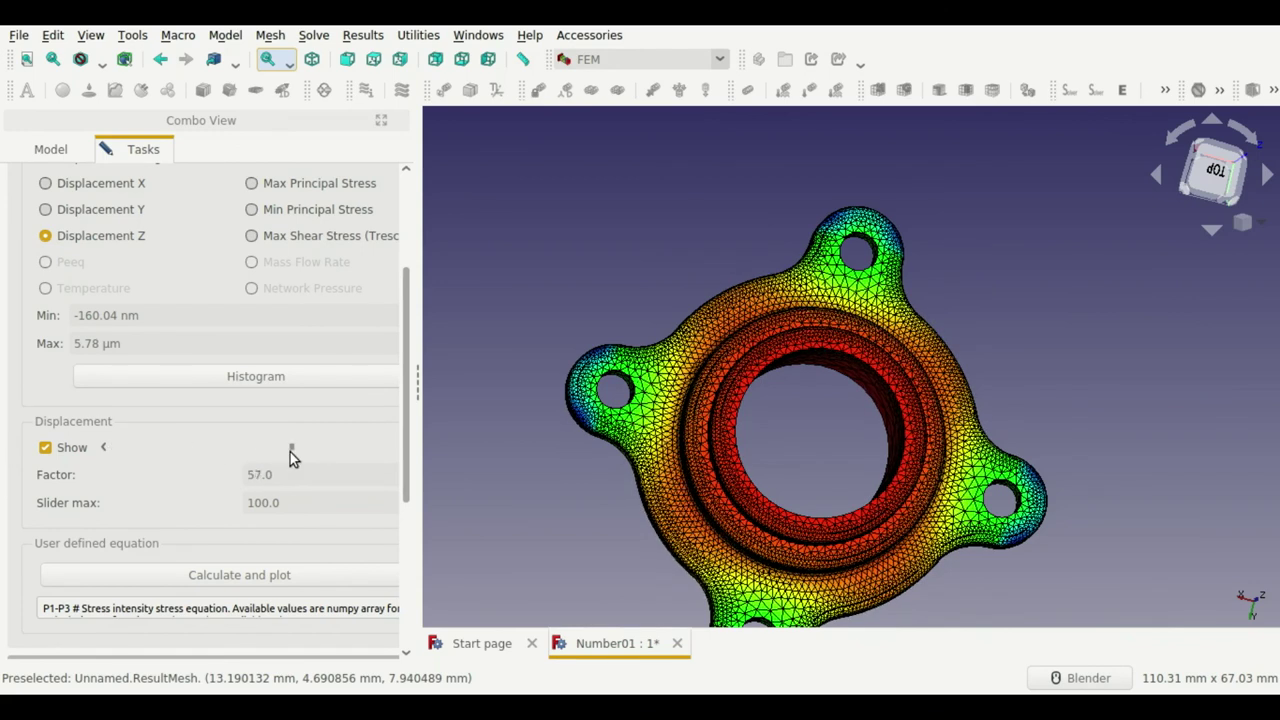
mouse_move(792, 452)
middle_down()
mouse_move(766, 349)
mouse_move(697, 323)
middle_up()
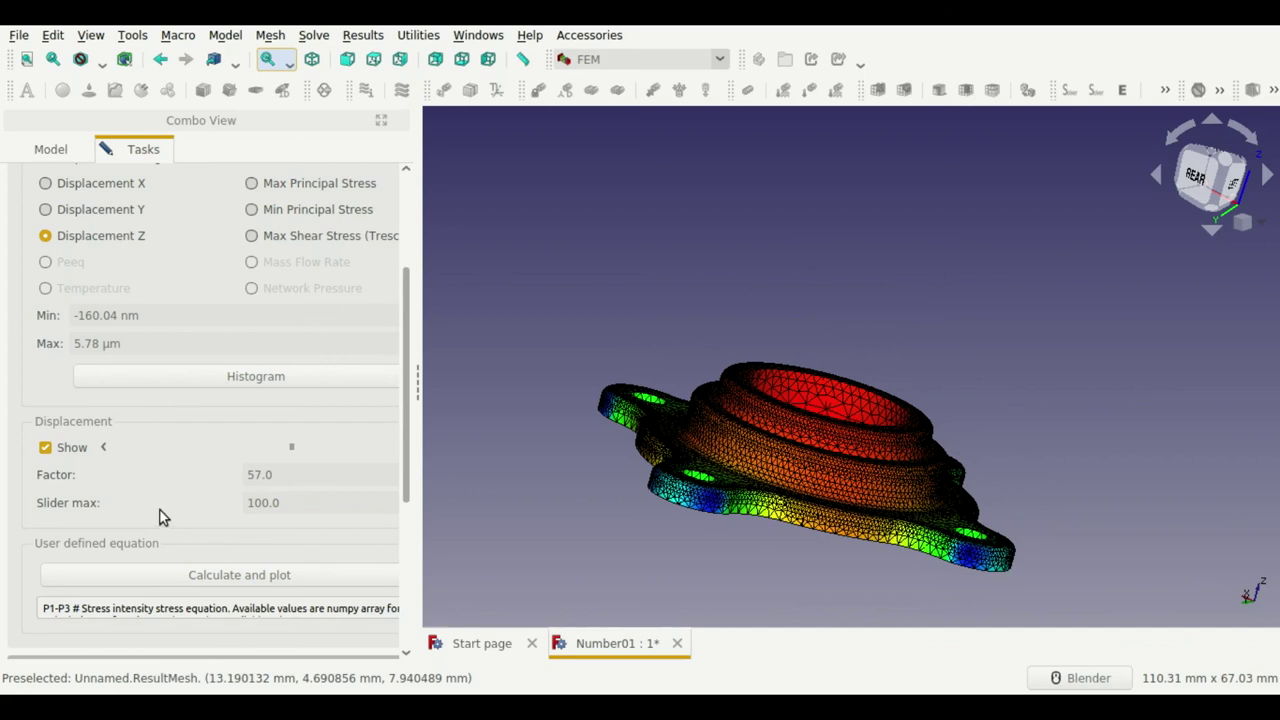
Step: Try different deformation factors while orbiting to the underside, ending at factor 21
mouse_move(290, 452)
mouse_down()
mouse_move(151, 457)
mouse_move(363, 463)
mouse_move(185, 468)
mouse_up()
drag(108, 487, 340, 482)
mouse_move(764, 560)
middle_down()
mouse_move(757, 443)
mouse_move(718, 487)
middle_up()
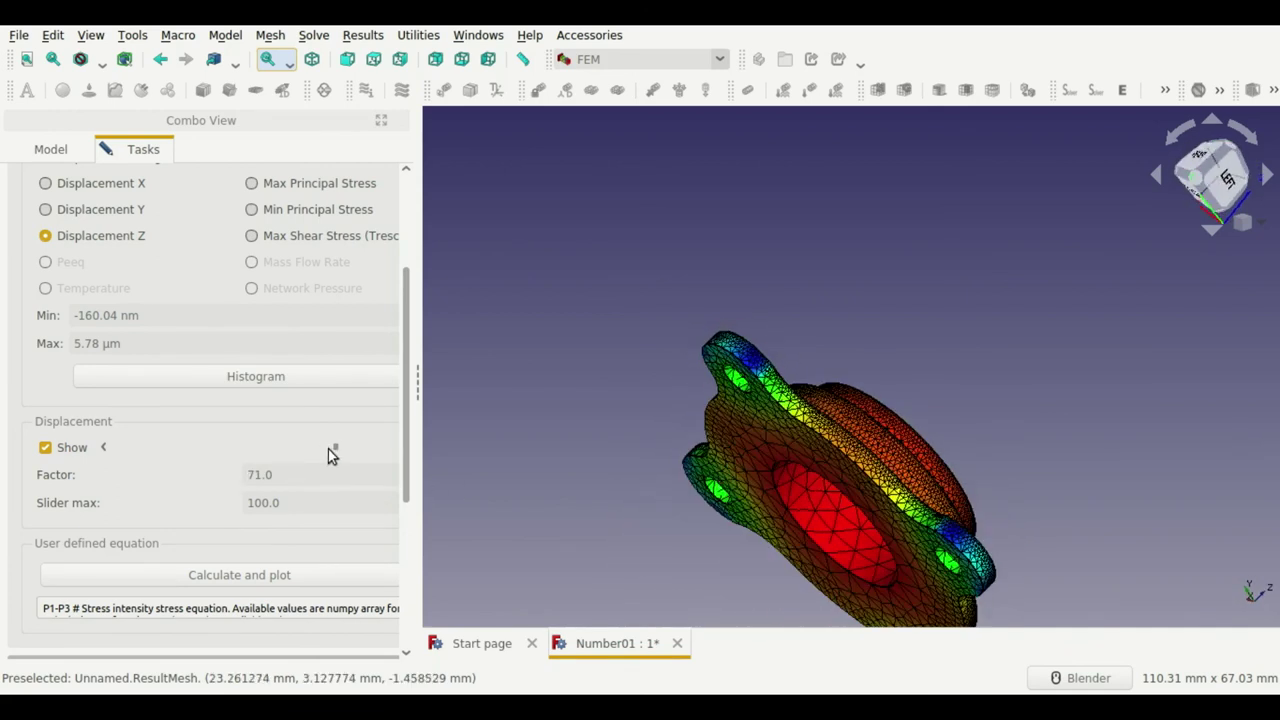
mouse_move(217, 463)
mouse_down()
mouse_move(91, 464)
mouse_move(380, 465)
mouse_move(173, 467)
mouse_up()
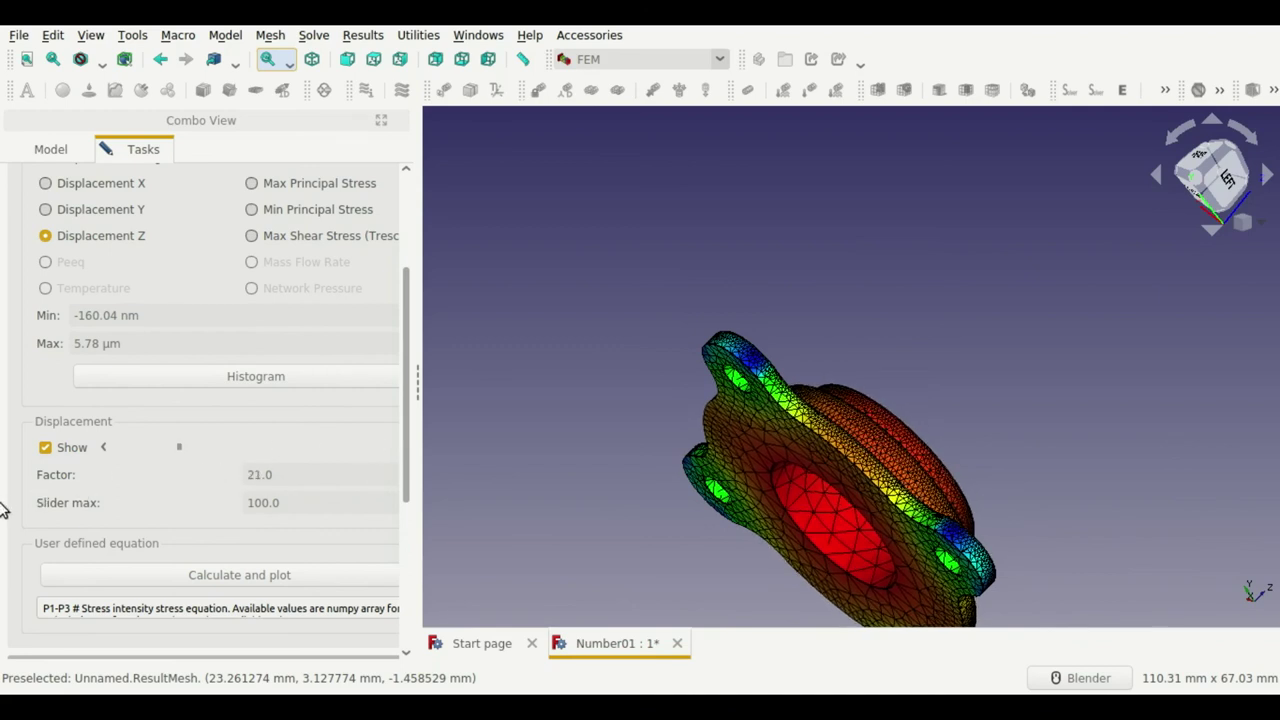
Step: Inspect the Max Shear Stress plot, orbiting the flange to view it
scroll(28, 490, down, 3)
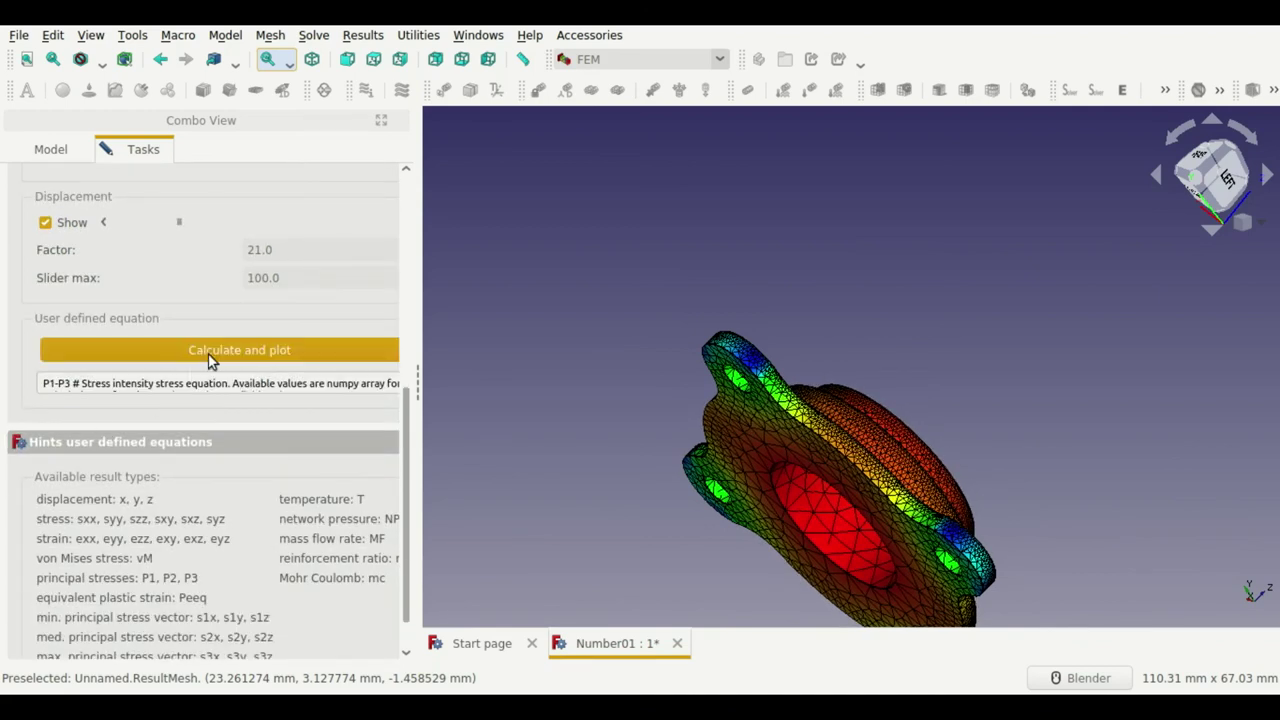
scroll(40, 538, down, 1)
scroll(40, 538, up, 7)
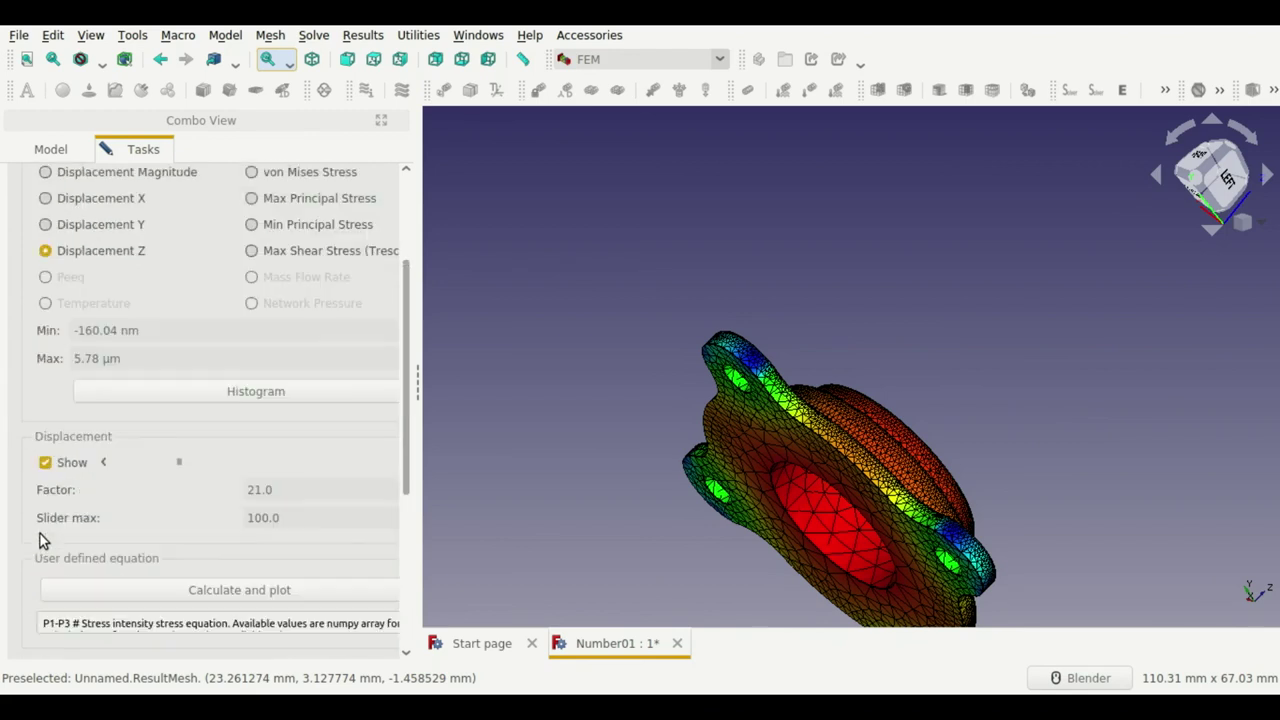
scroll(39, 540, up, 4)
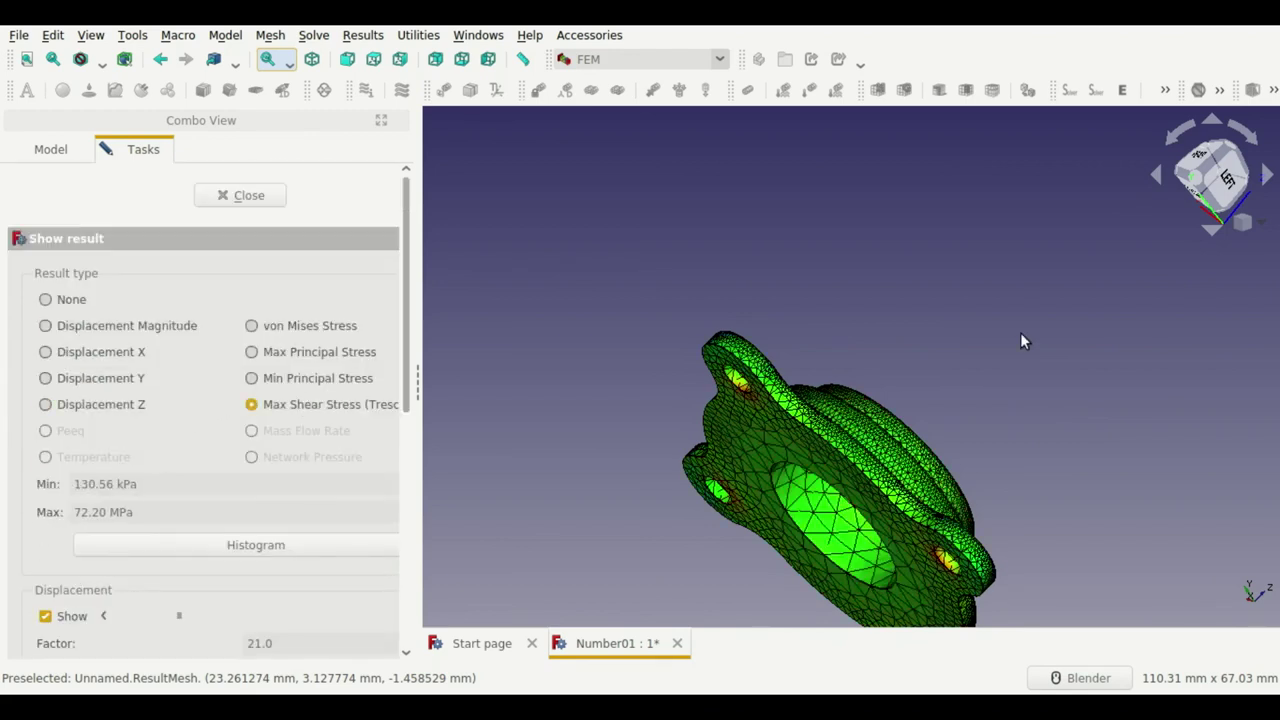
mouse_move(1014, 337)
middle_down()
mouse_move(835, 418)
mouse_move(835, 389)
middle_up()
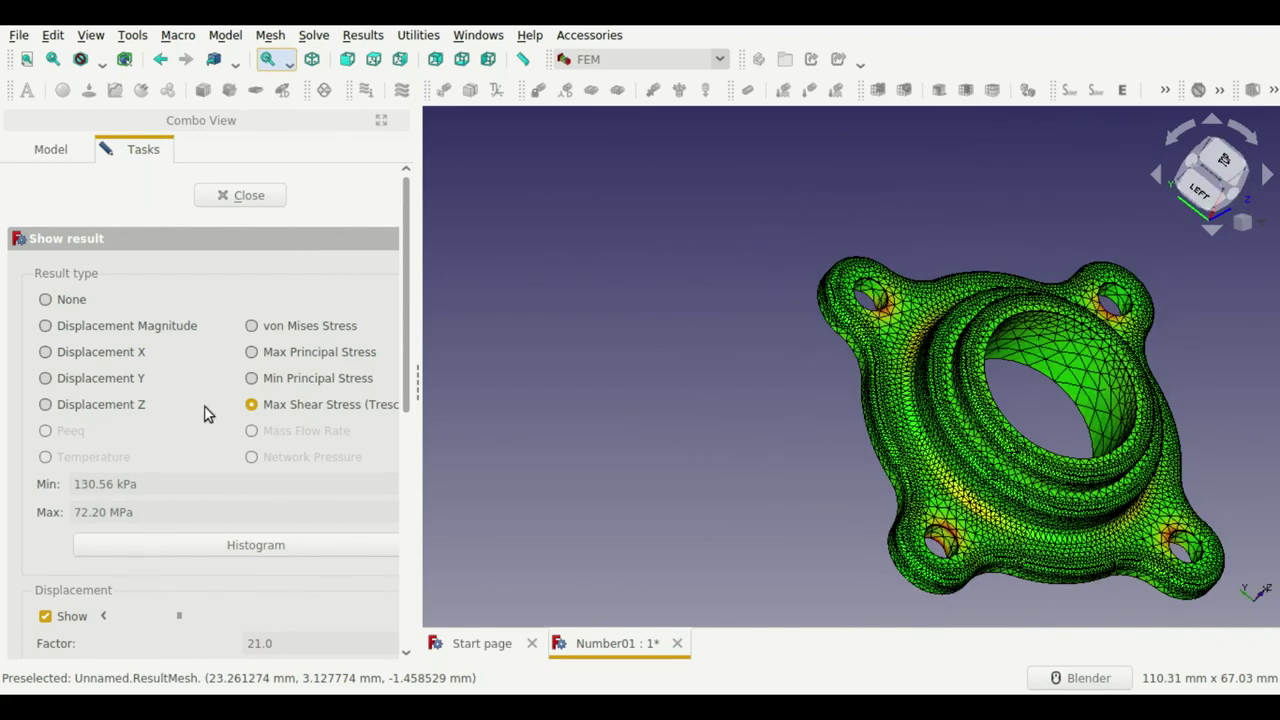
Step: Show Min Principal Stress, reset the deformation factor to 0, and close the result display
click(337, 384)
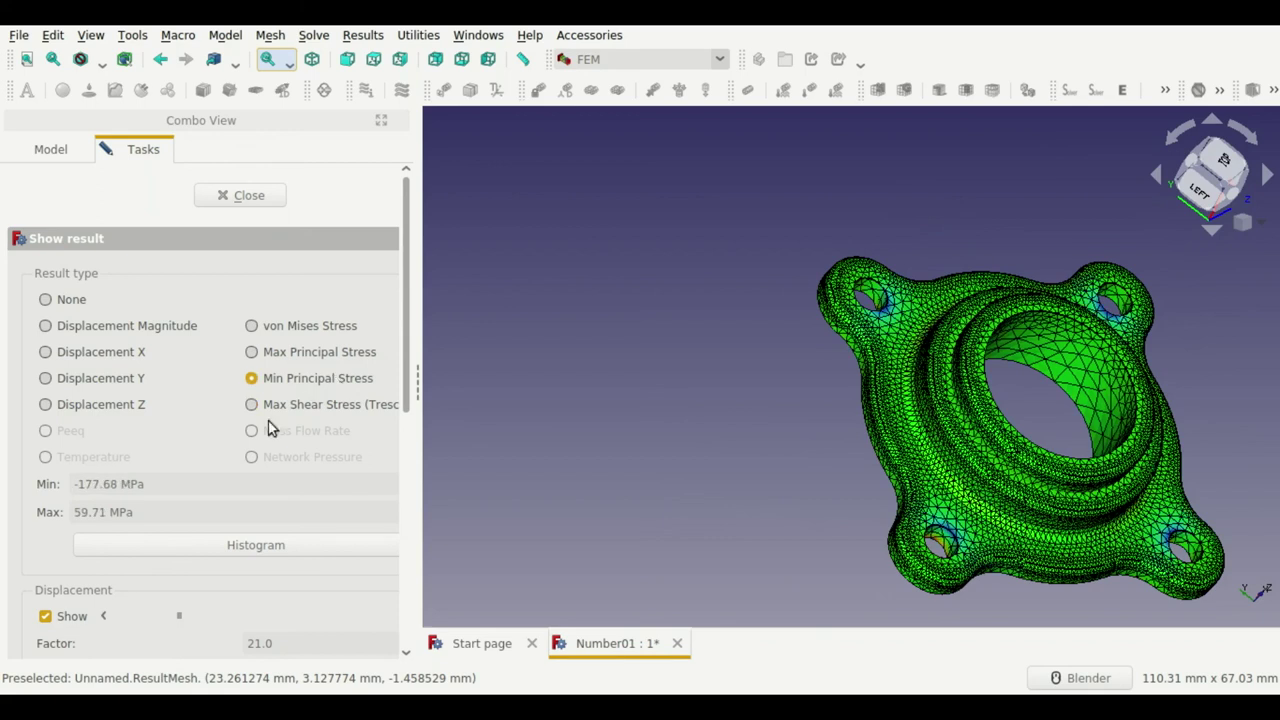
drag(178, 617, 46, 610)
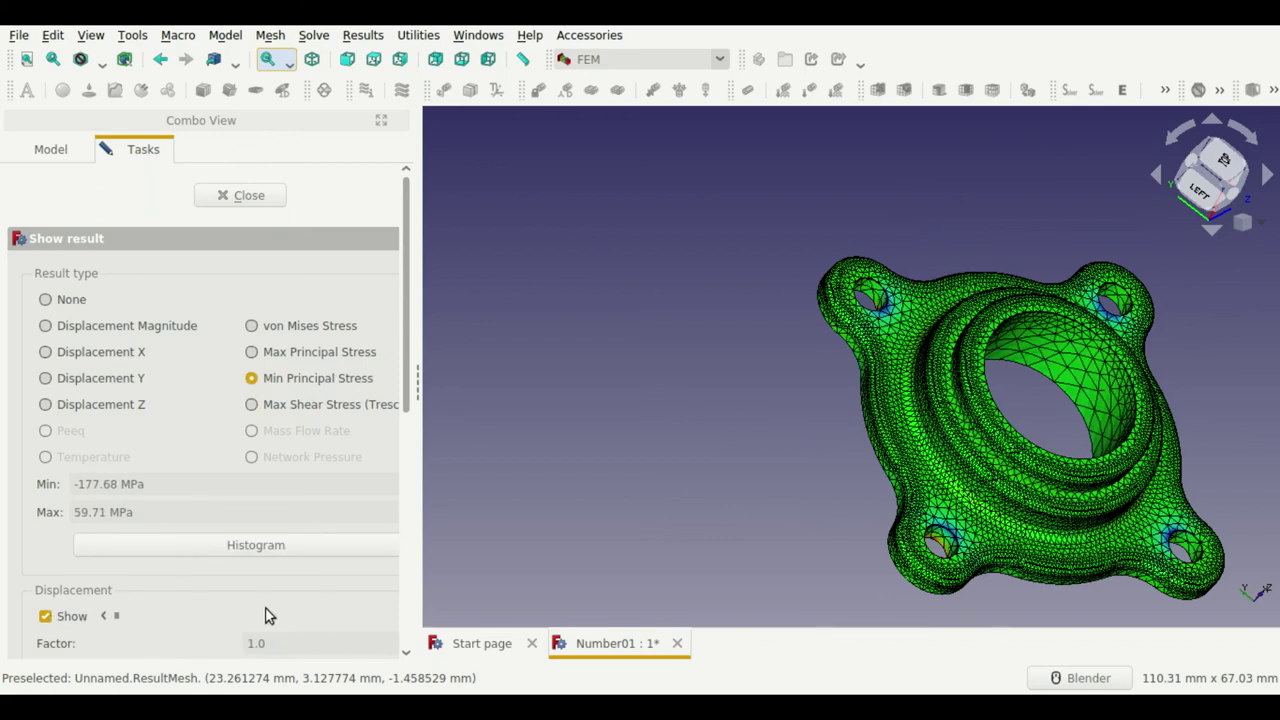
click(229, 196)
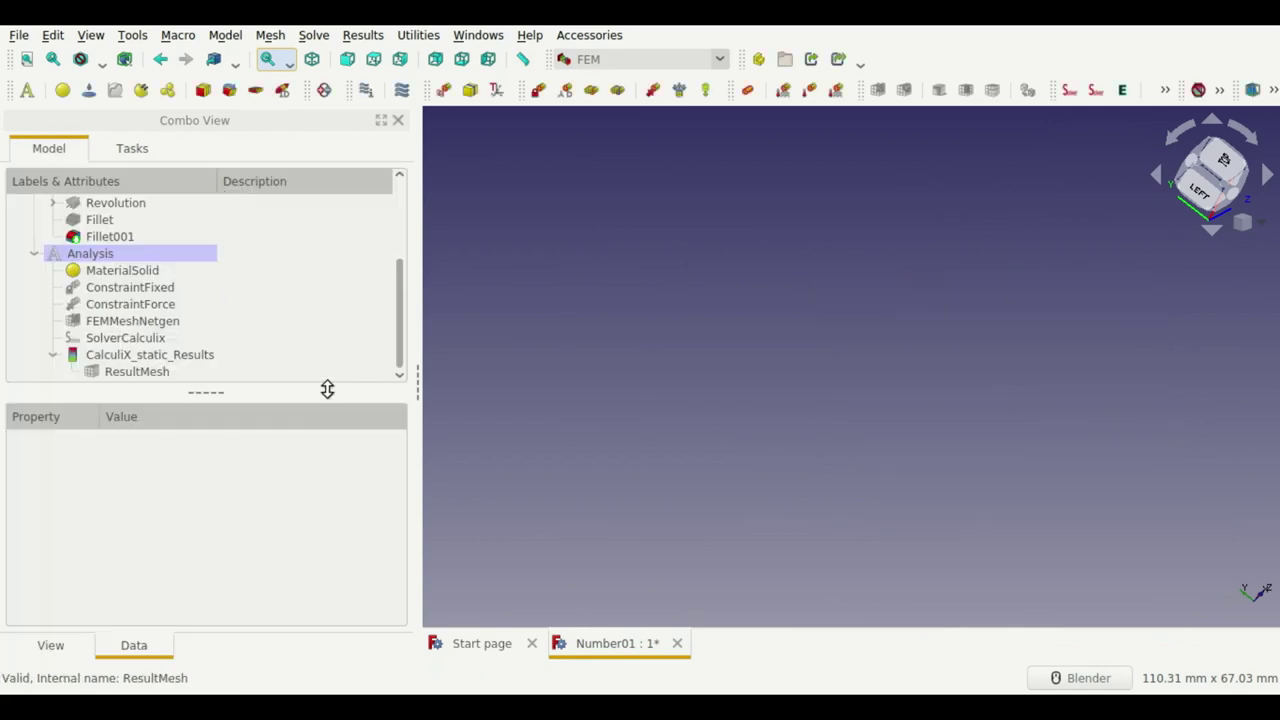